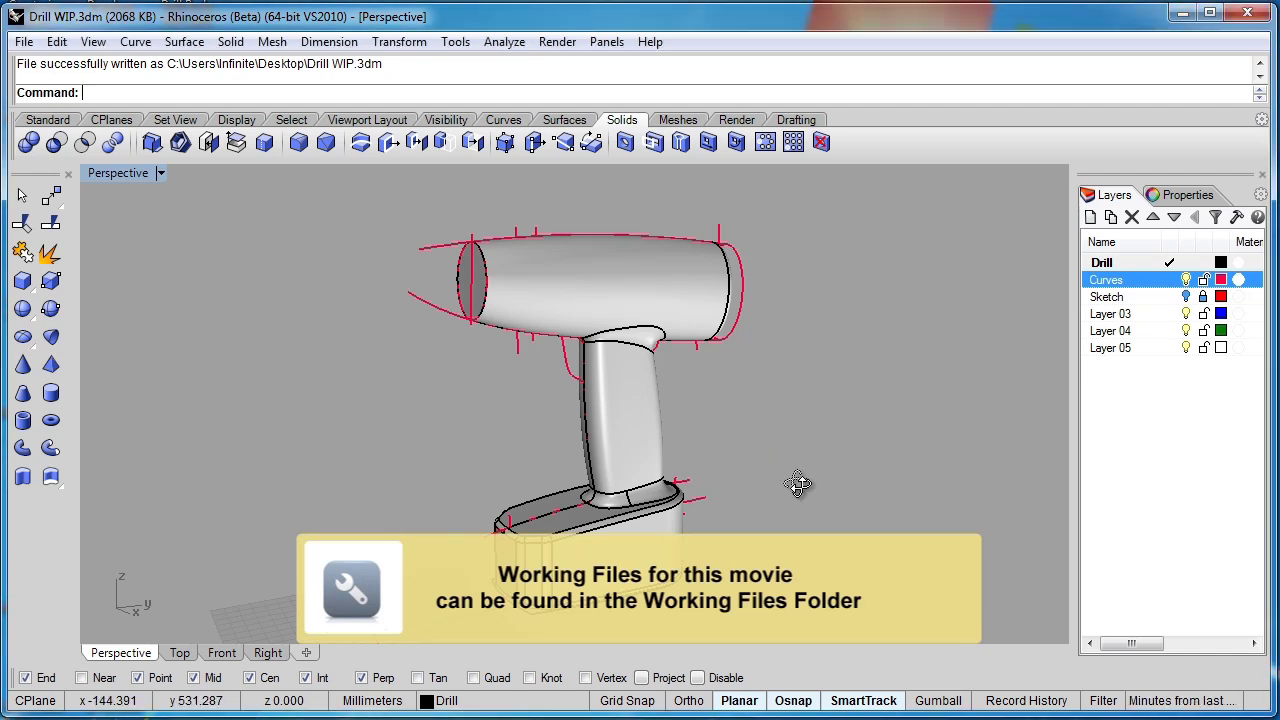
Step: Show the drill in the Right view with the Ghosted display mode, framed on the trigger profile curve
right_click_drag(798, 484, 756, 476)
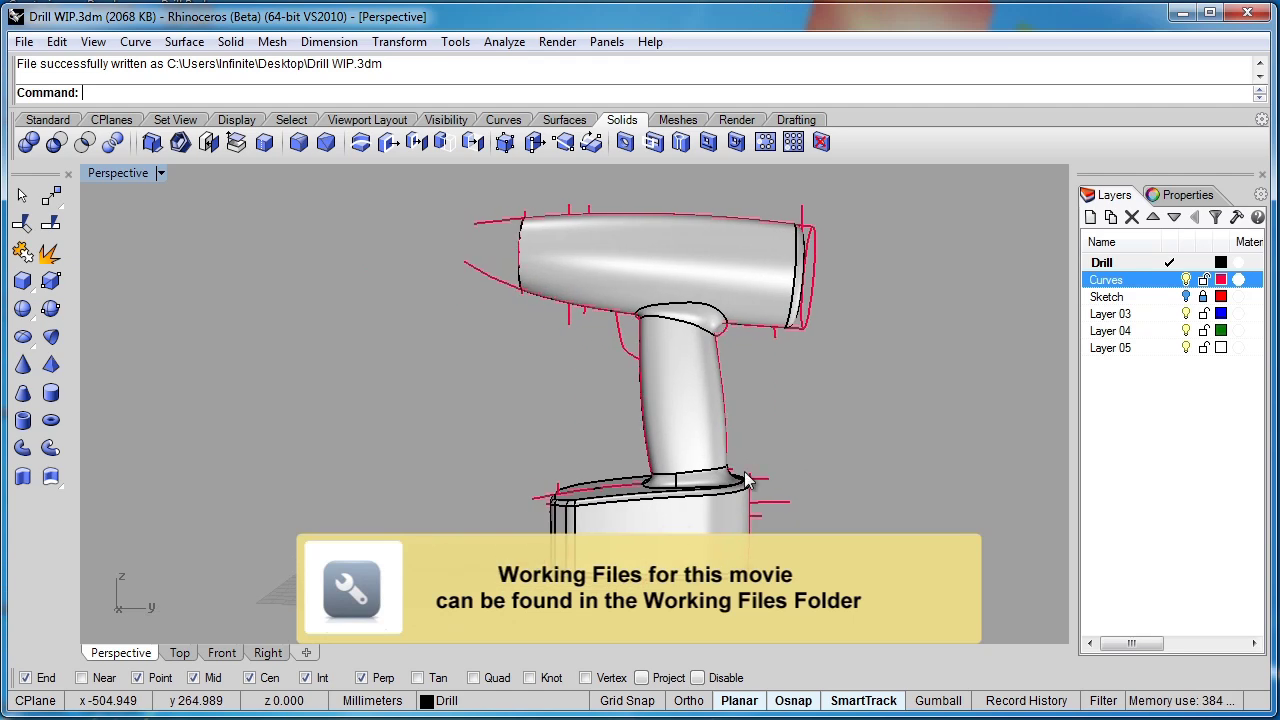
left_click(268, 653)
scroll(460, 500, "up", 4)
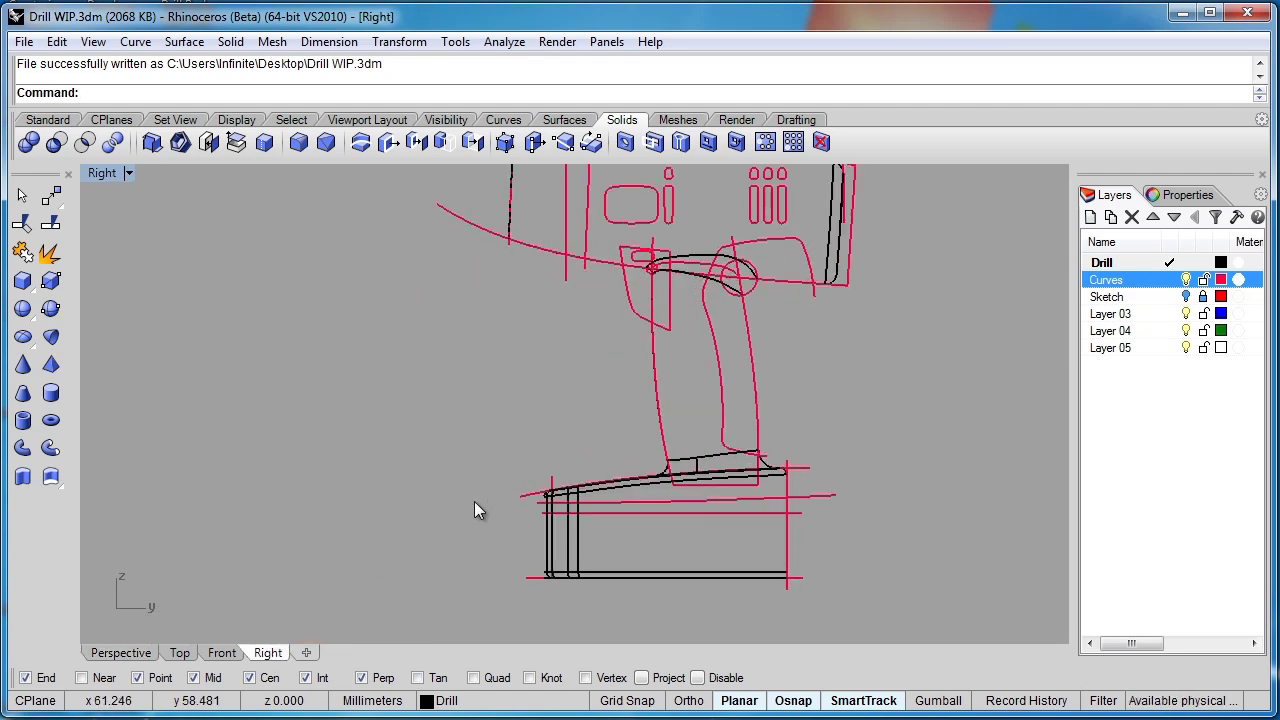
key("ctrl+alt+g")
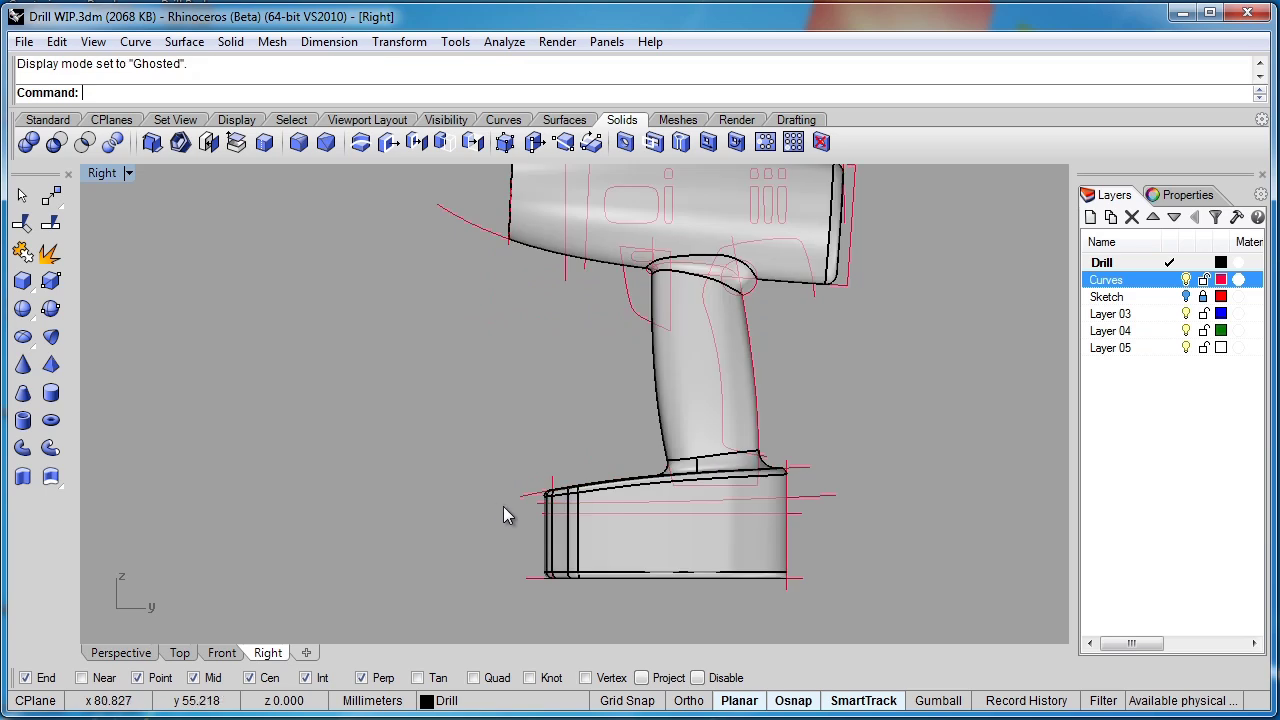
right_click_drag(503, 506, 483, 555, "shift")
scroll(669, 514, "down", 2)
scroll(672, 515, "up", 4)
right_click_drag(552, 362, 531, 460)
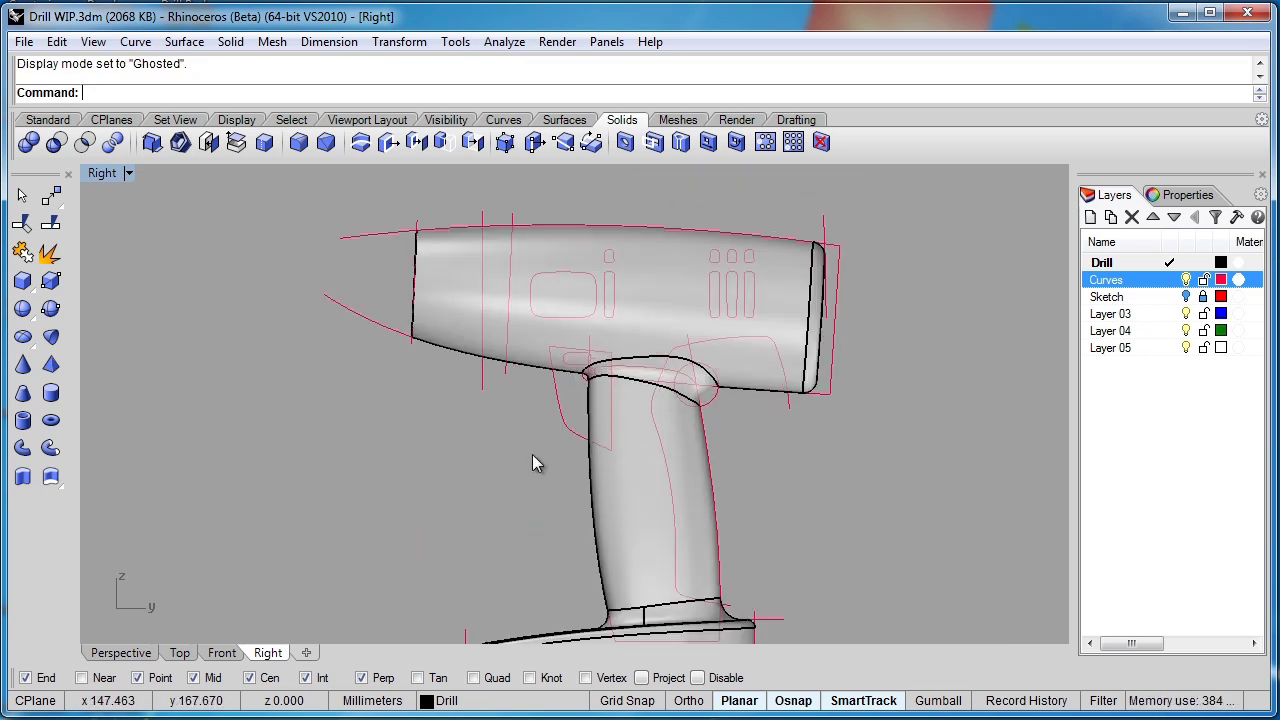
scroll(549, 445, "up", 3)
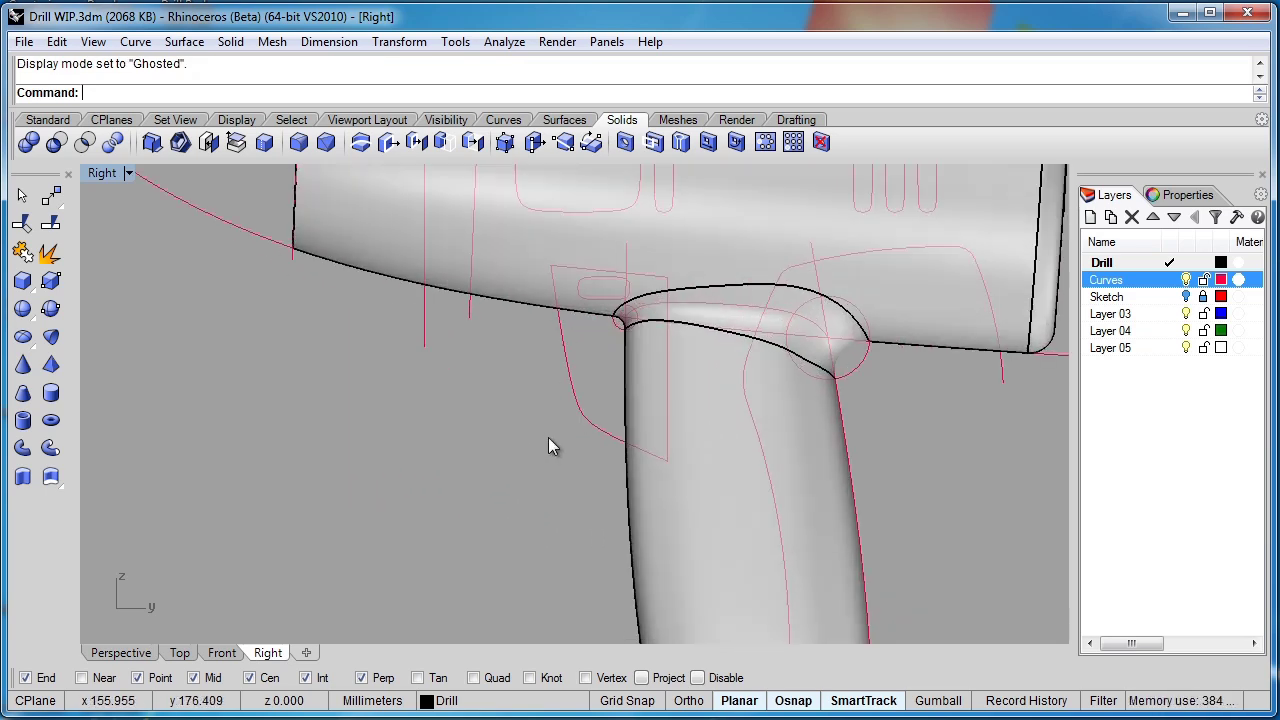
Step: Extrude the closed trigger profile curve straight into a solid in both directions, about 8 mm to each side
left_click(582, 419)
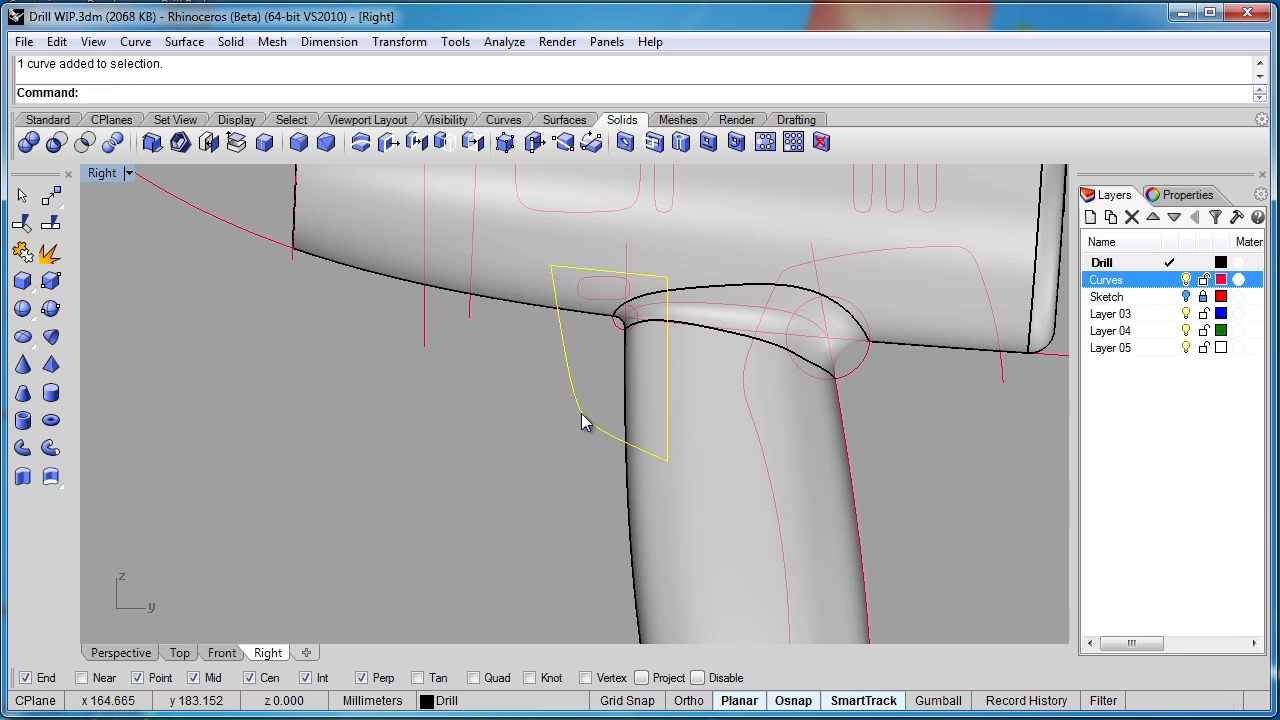
left_click(138, 656)
right_click_drag(450, 486, 628, 492)
scroll(688, 325, "up", 4)
right_click_drag(520, 380, 475, 395)
scroll(557, 379, "up", 2)
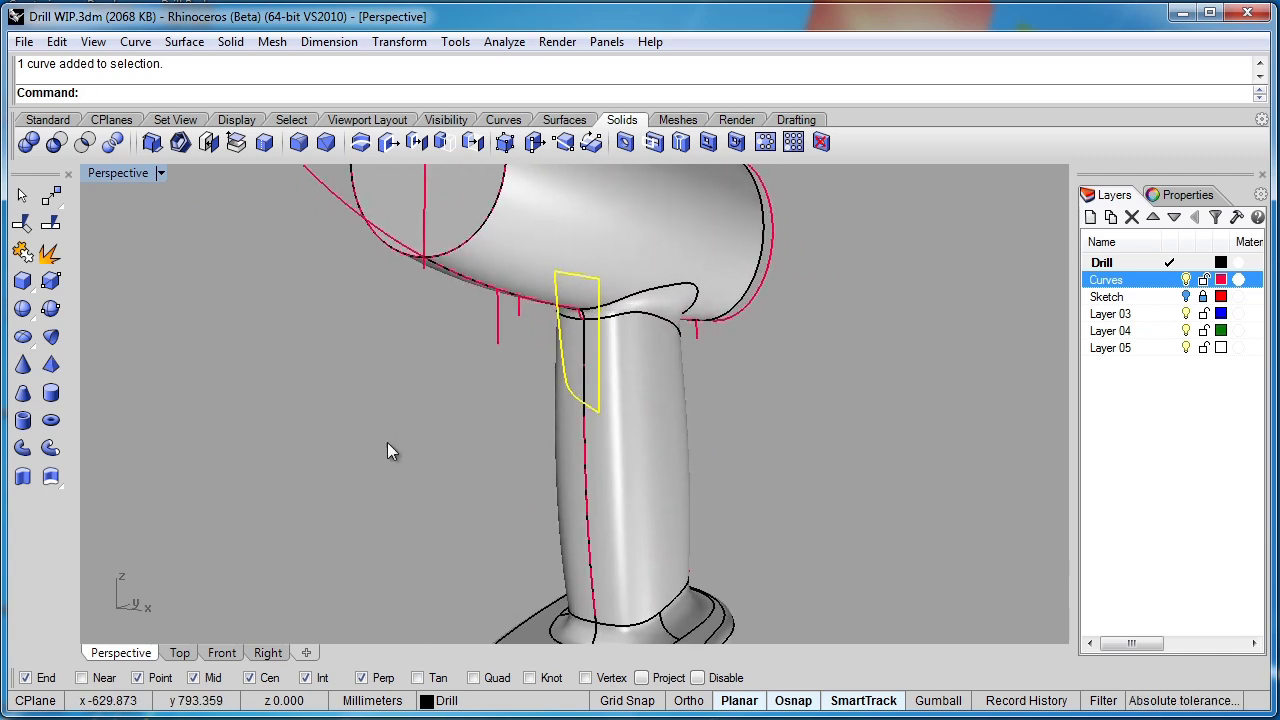
left_click(226, 44)
mouse_move(300, 357)
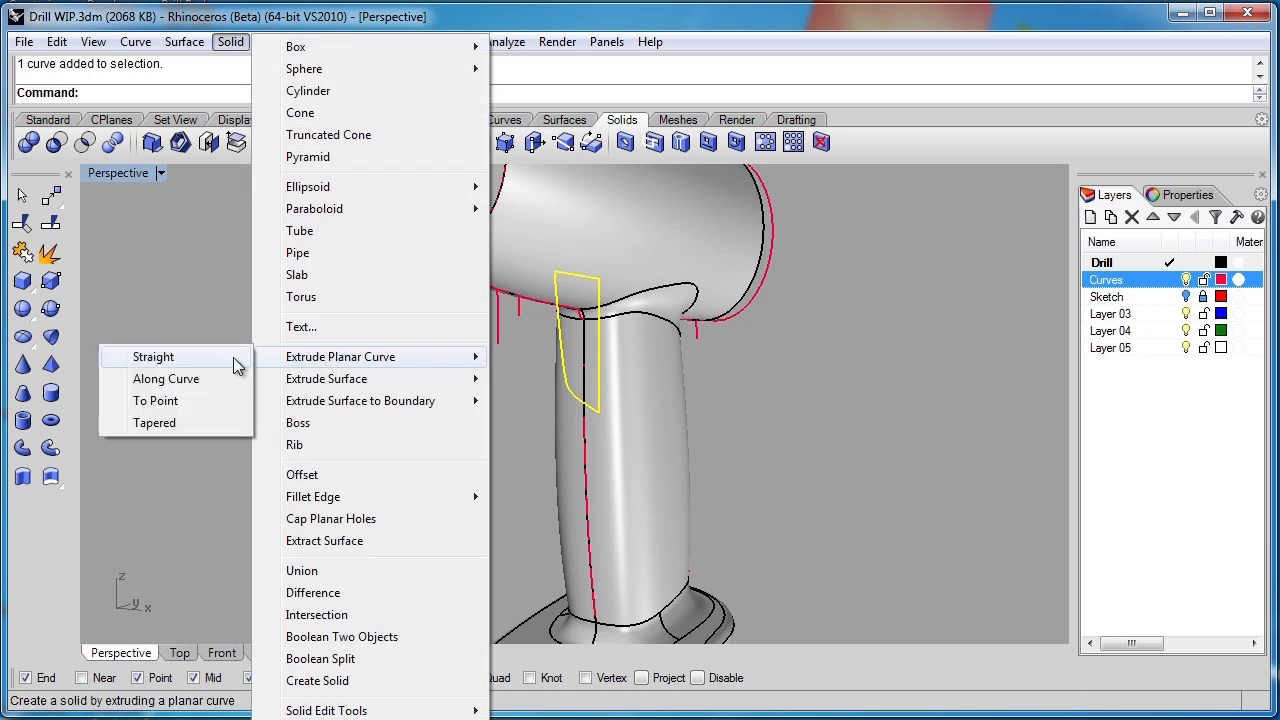
left_click(153, 358)
type("b")
key("Return")
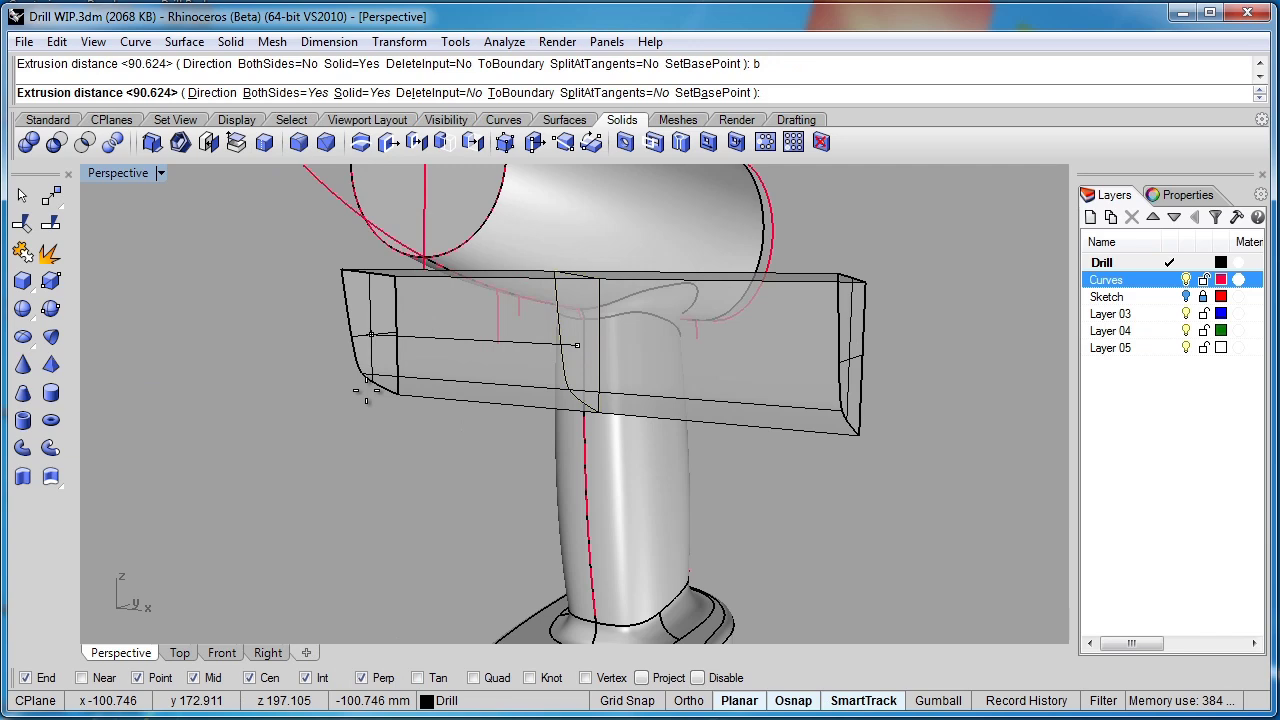
right_click_drag(425, 400, 487, 415)
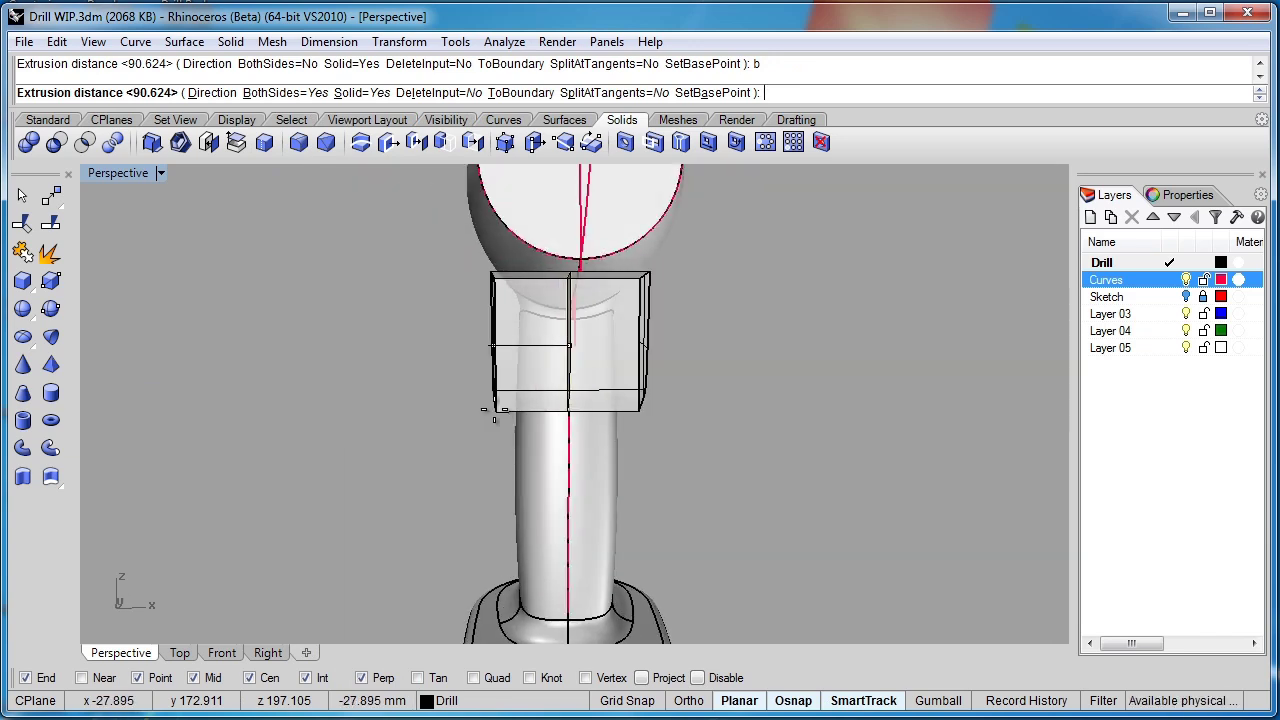
key("alt")
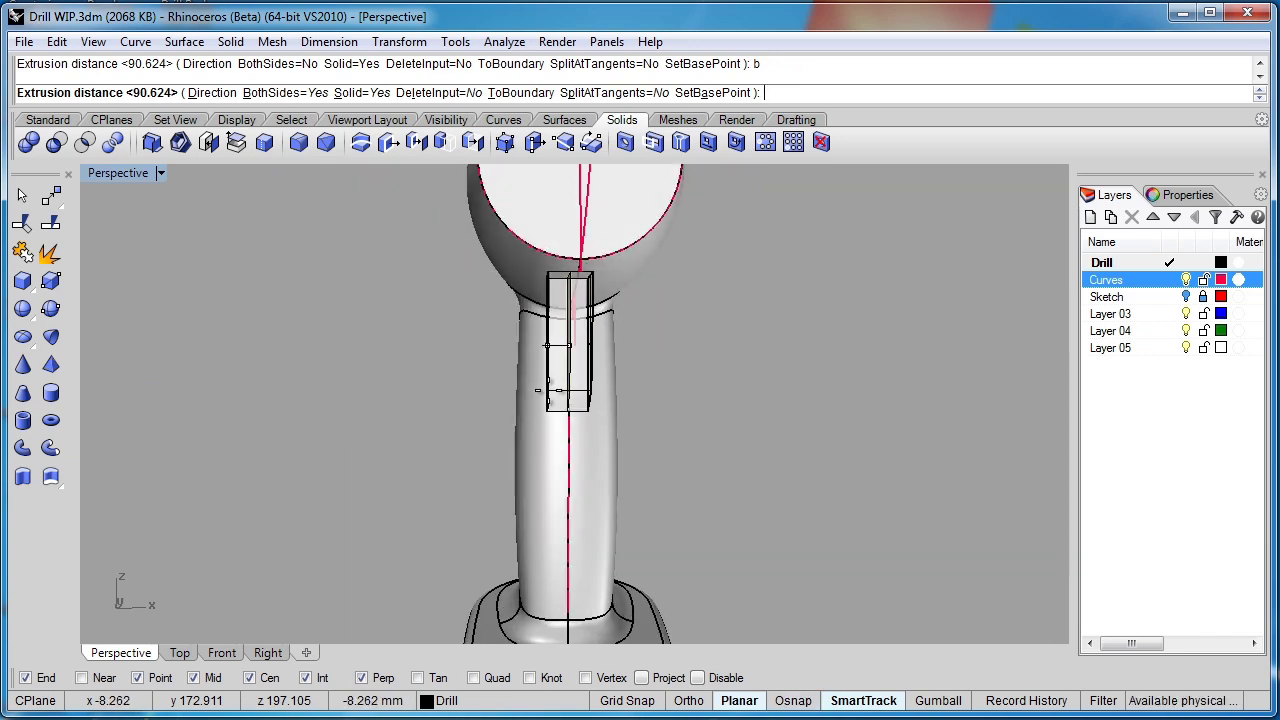
left_click(545, 391)
Step: Start an edge fillet with a 2 mm radius on all edges of the extruded trigger solid
right_click_drag(715, 455, 503, 446)
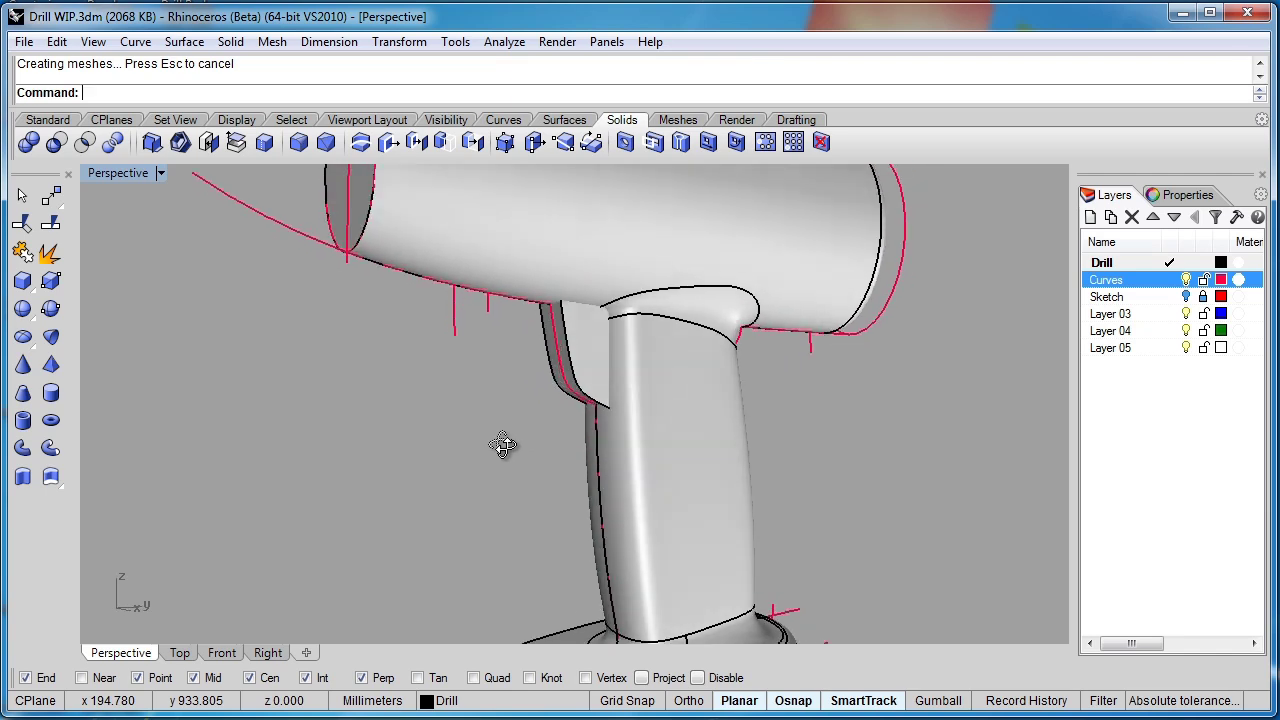
scroll(531, 443, "up", 6)
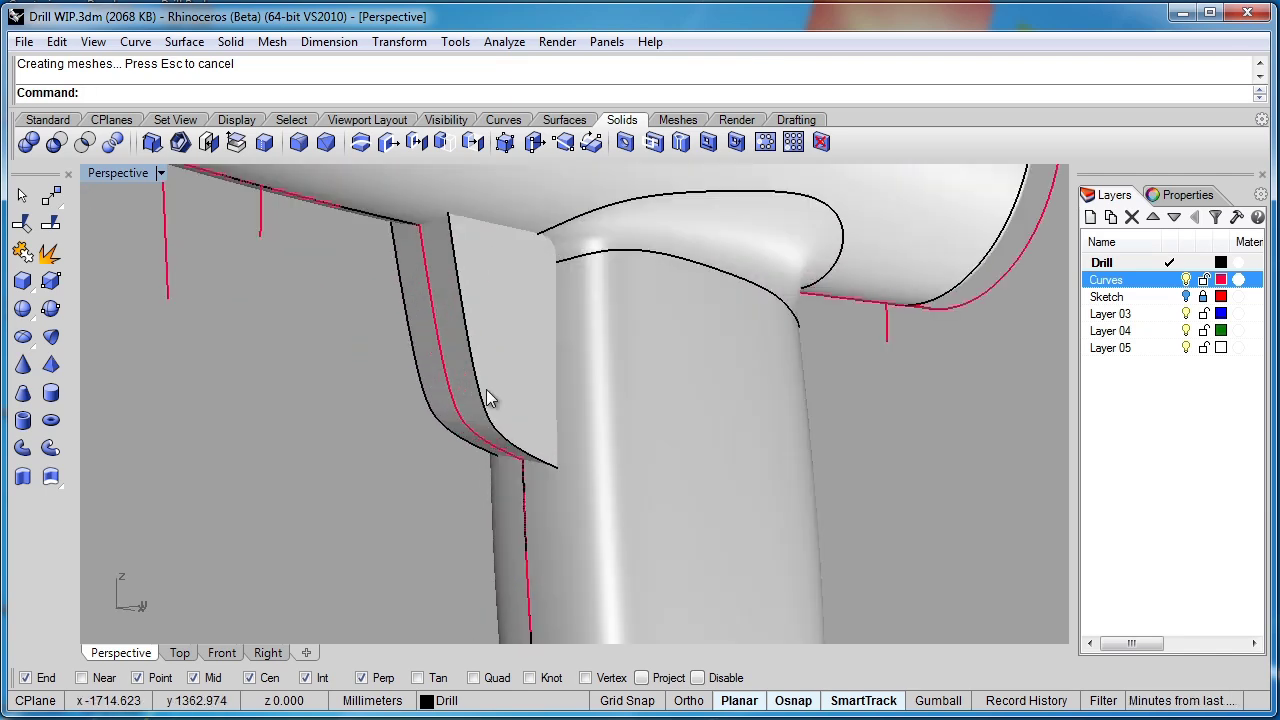
left_click(495, 392)
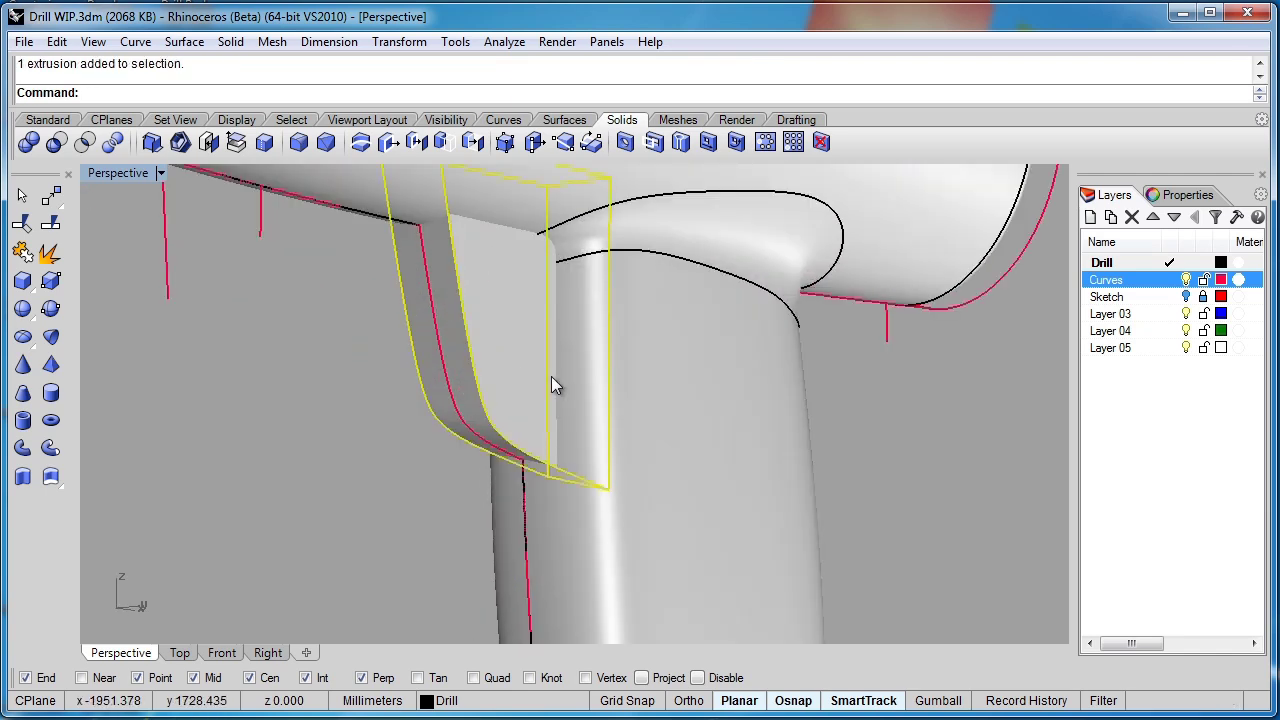
scroll(560, 390, "down", 2)
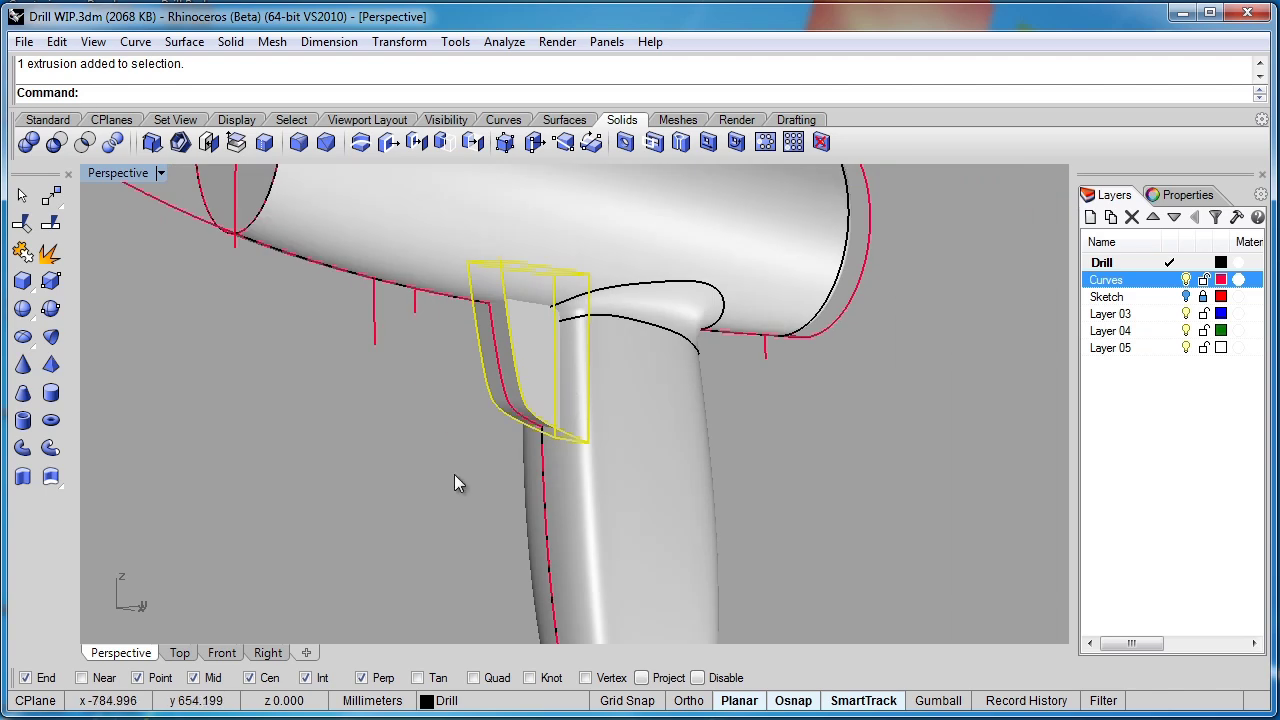
right_click_drag(460, 485, 428, 482)
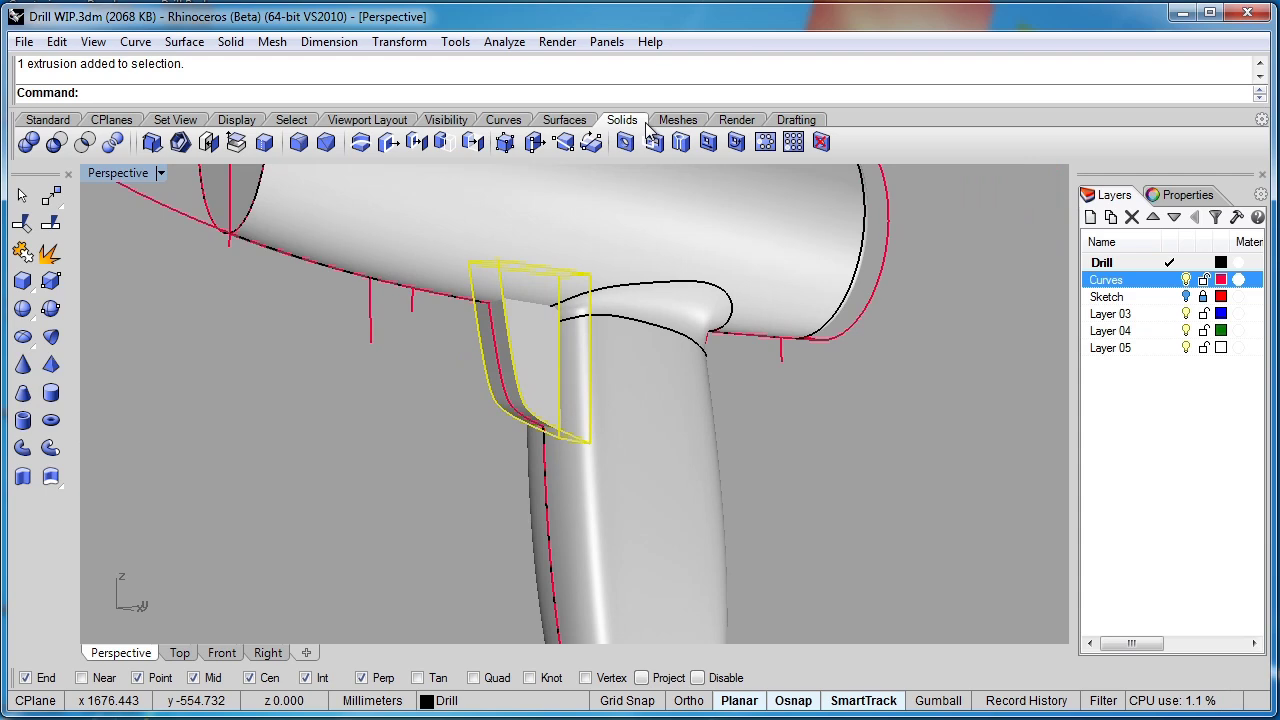
left_click(300, 142)
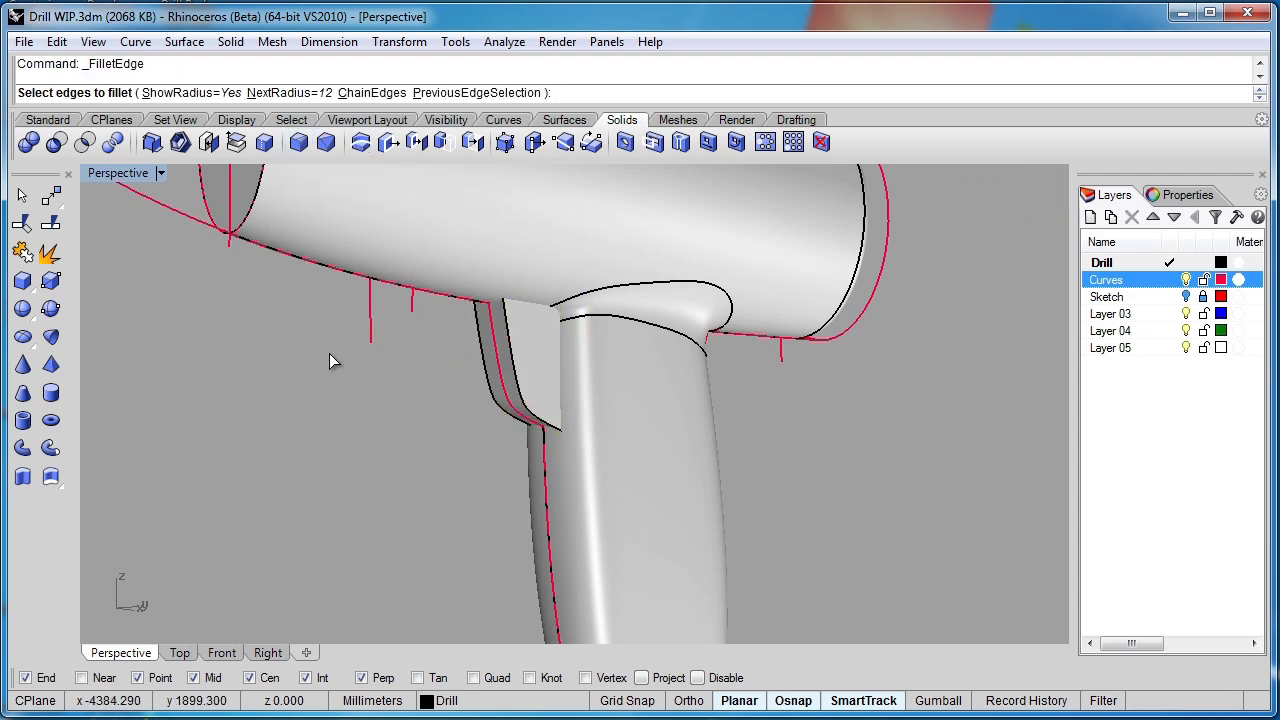
type("2")
key("Return")
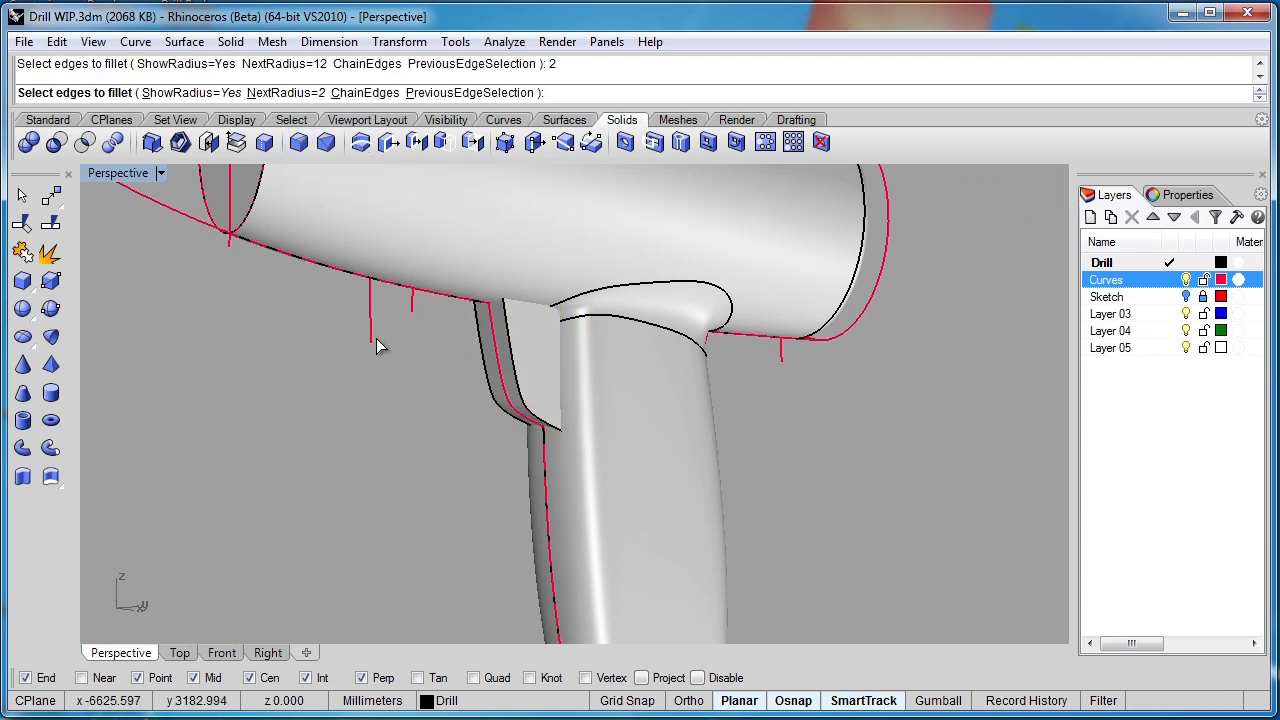
left_click_drag(413, 466, 648, 230)
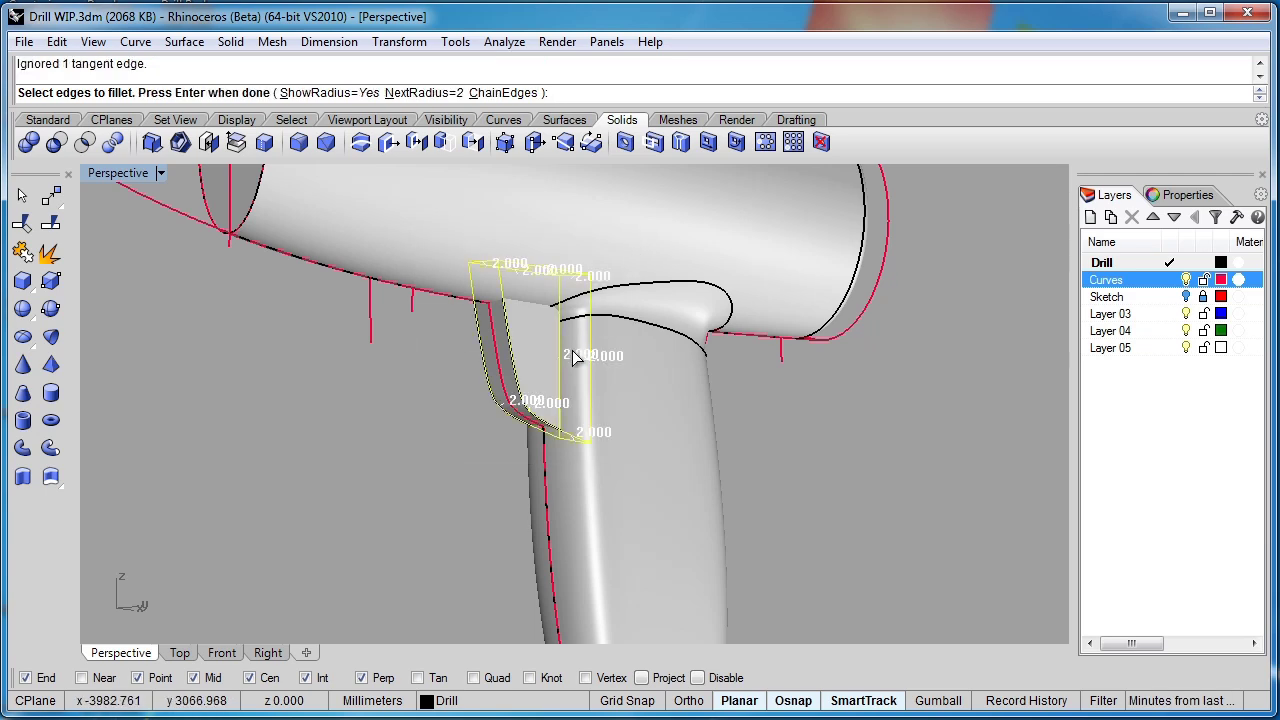
right_click_drag(575, 358, 500, 230)
key("Return")
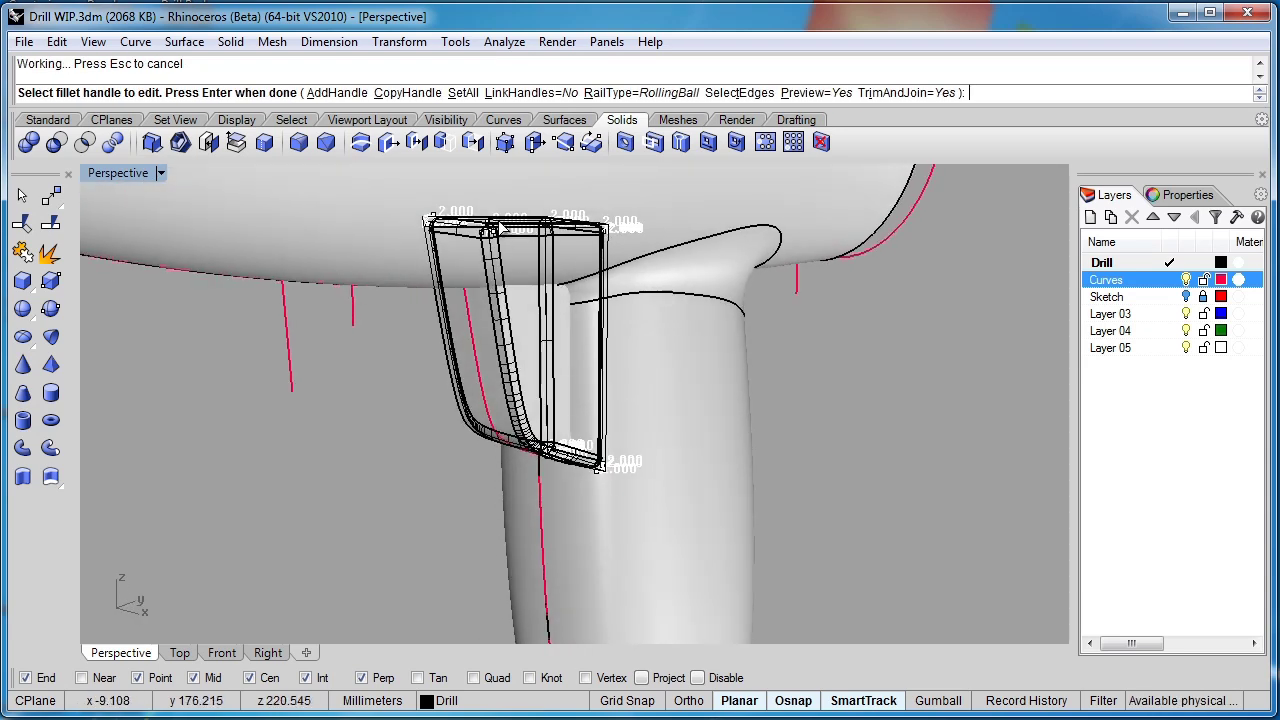
Step: Set all the trigger's fillet handles to a 3 mm radius, after trying 4 mm, and apply the fillet
left_click(465, 92)
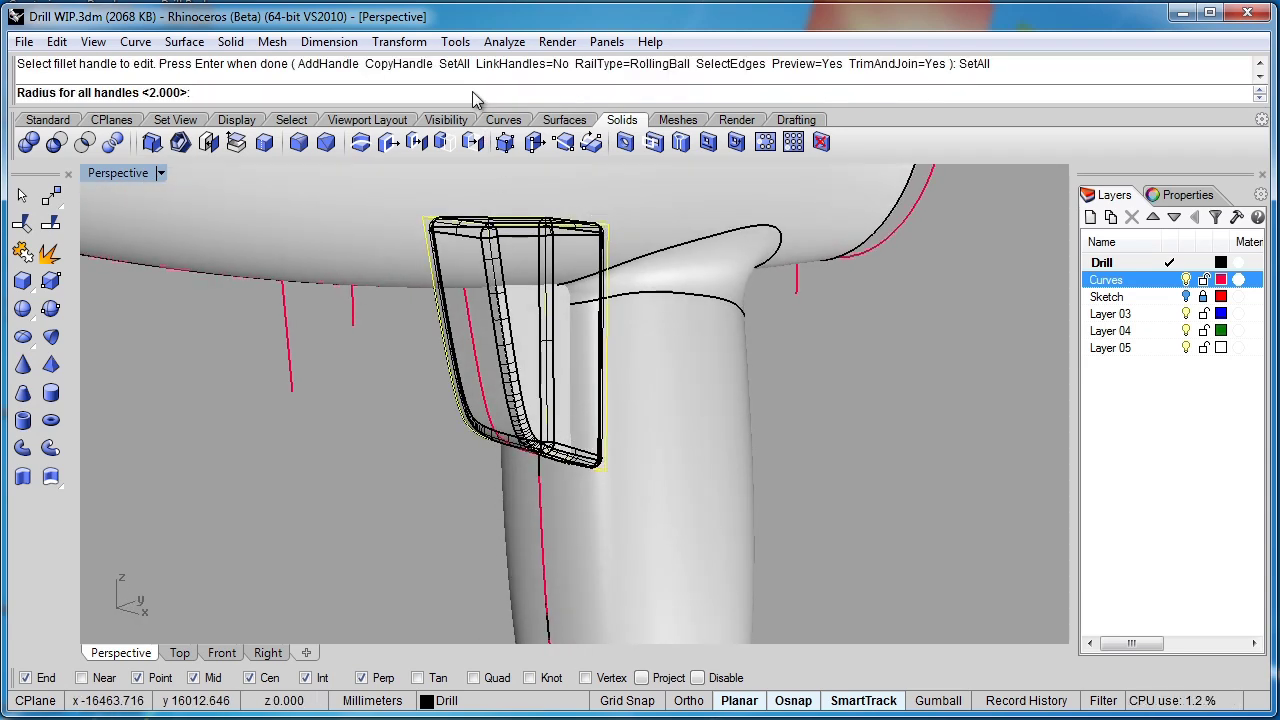
key("Return")
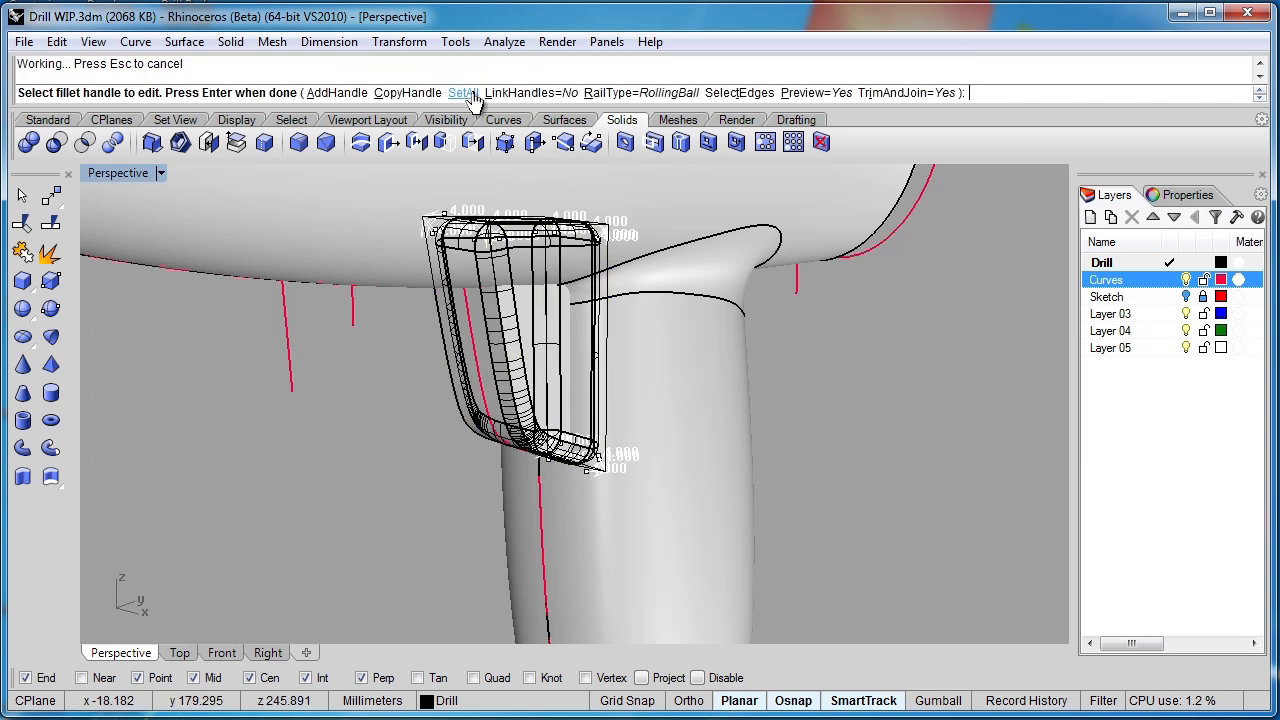
left_click(461, 95)
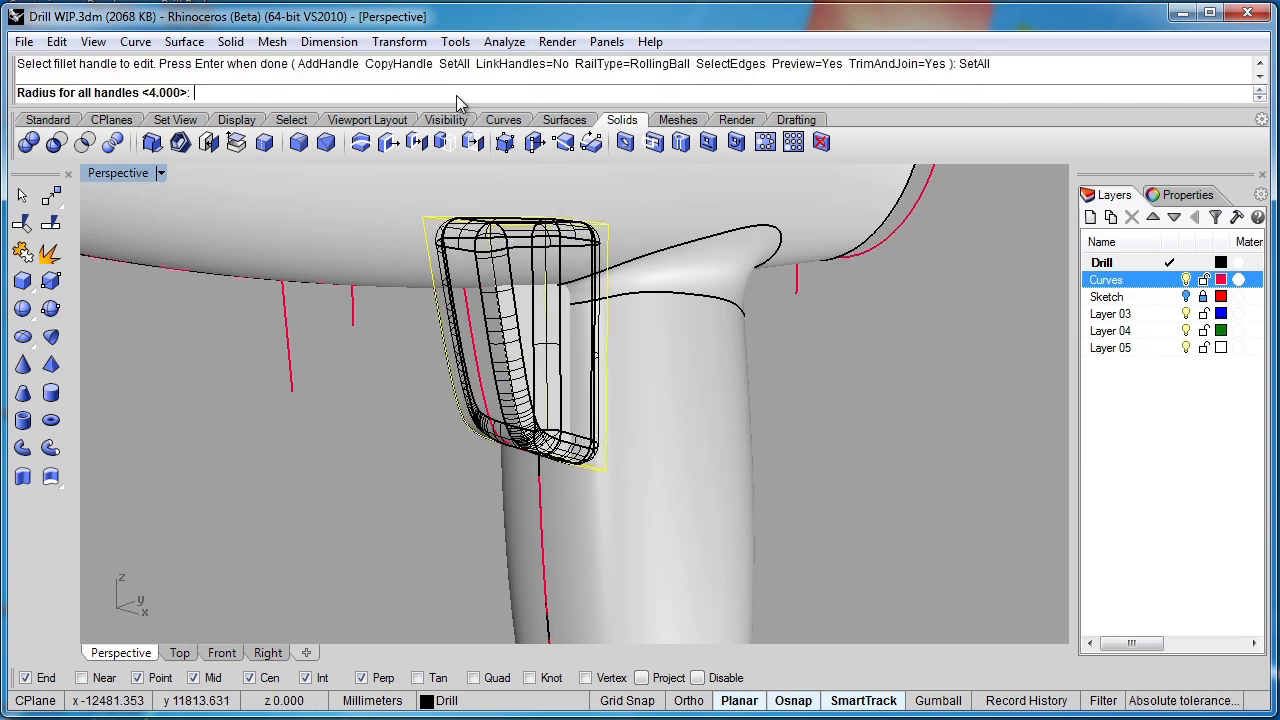
type("4")
key("Return")
key("Return")
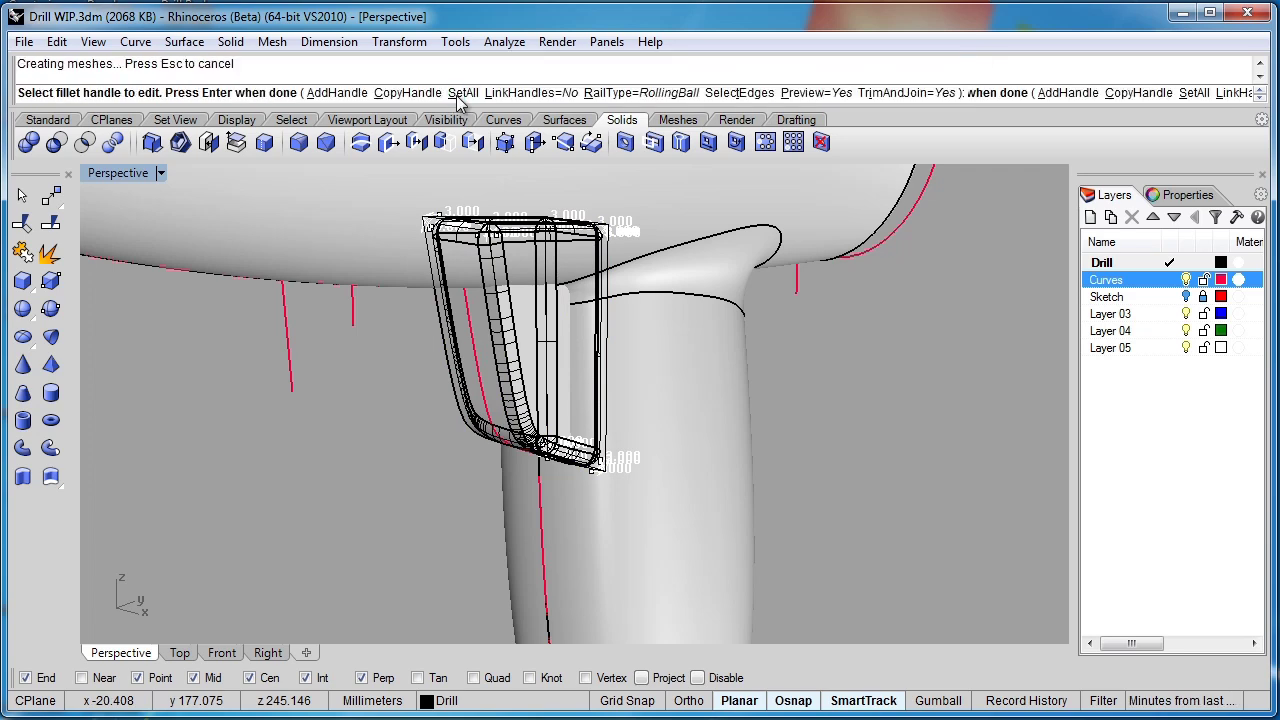
Step: Boolean union the filleted trigger solid with the drill body
right_click_drag(378, 535, 442, 325)
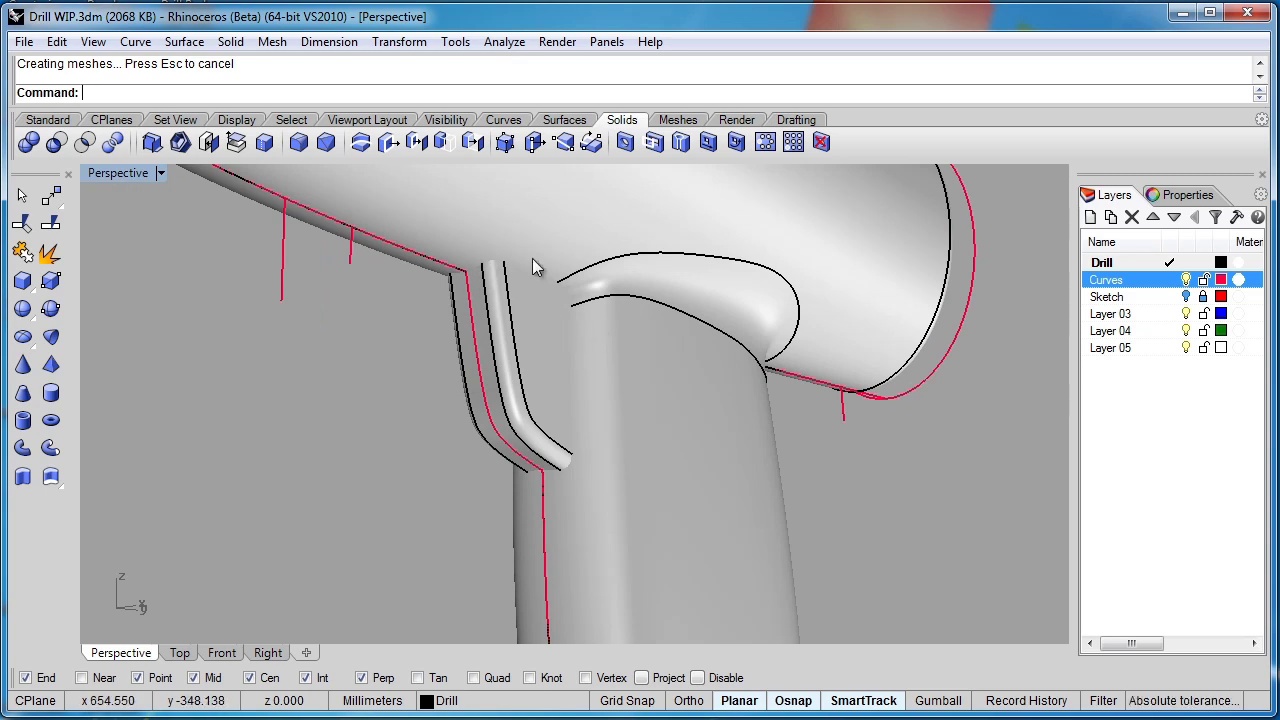
right_click_drag(590, 441, 471, 449)
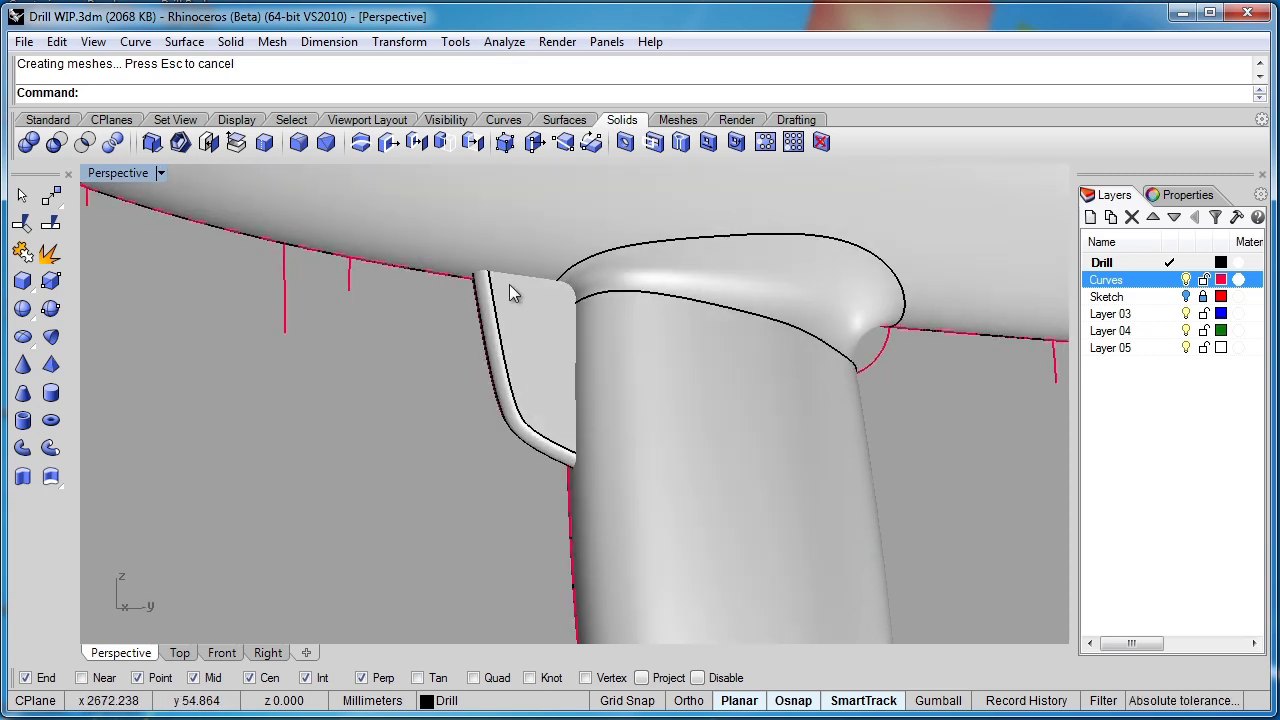
left_click(523, 408)
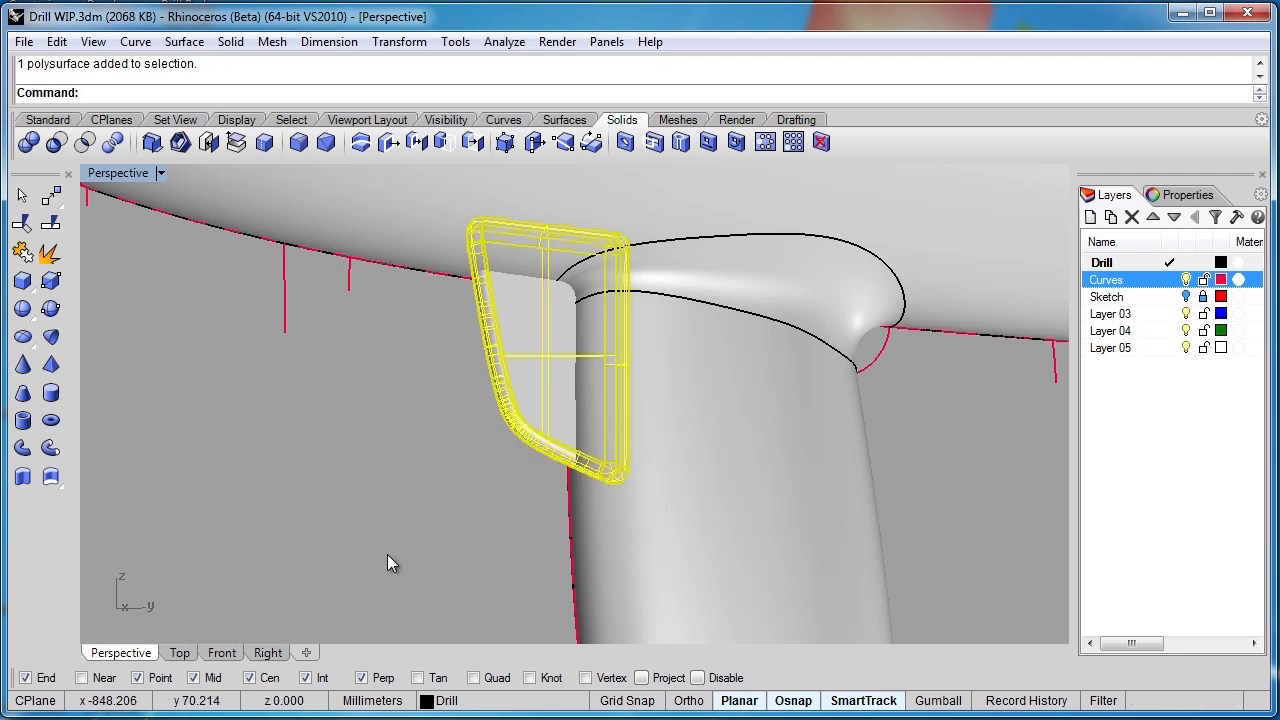
left_click(363, 452)
left_click(513, 415)
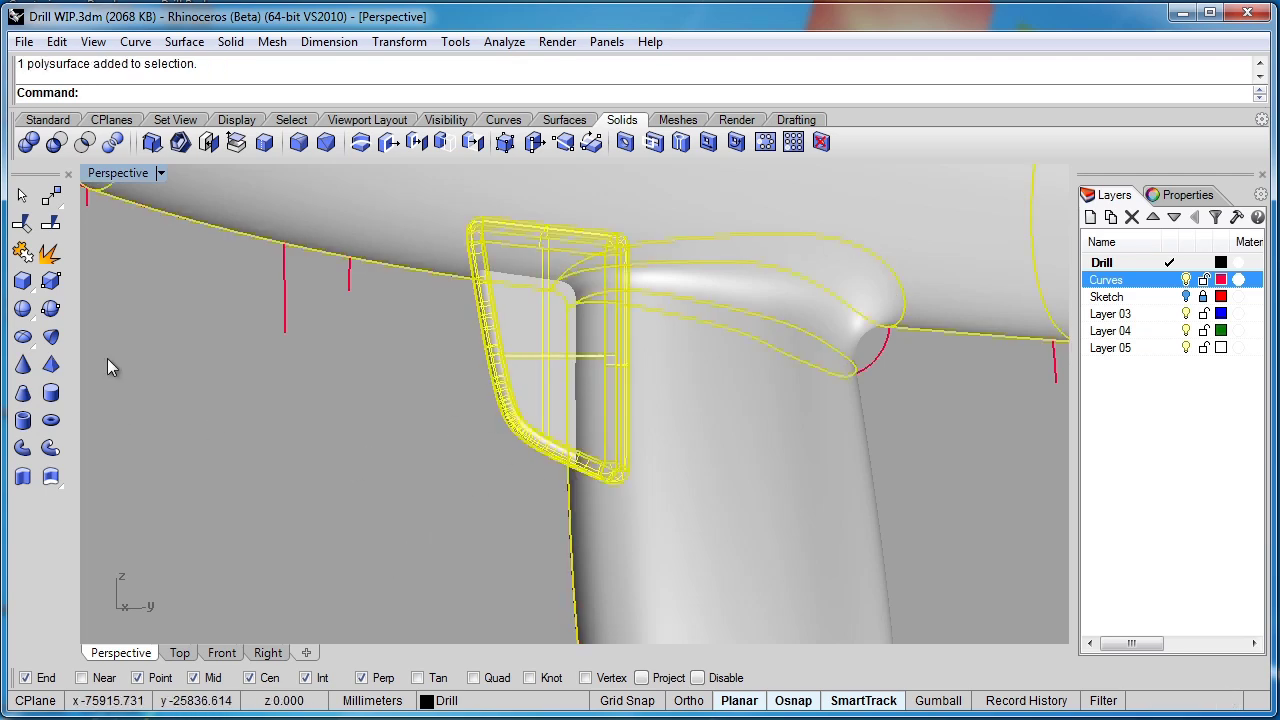
left_click(29, 143)
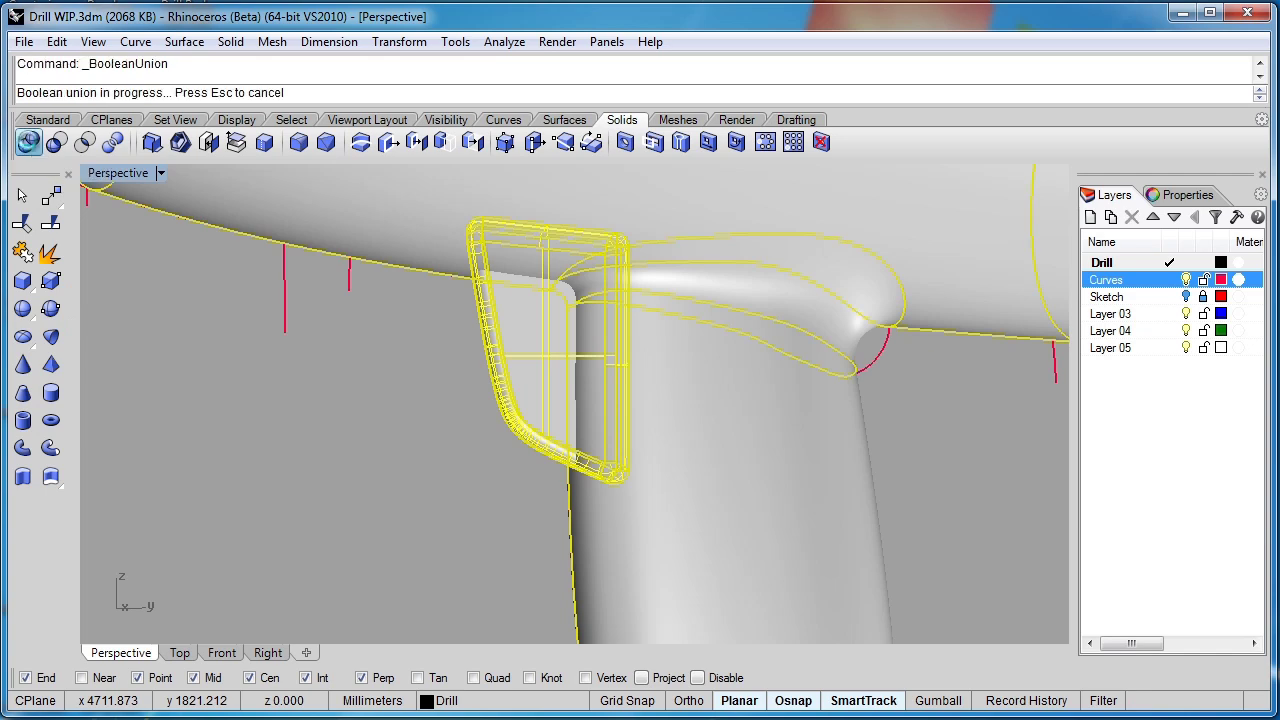
Step: Fillet the edges where the trigger meets the drill housing and handle with a 2 mm radius
right_click_drag(386, 486, 473, 480)
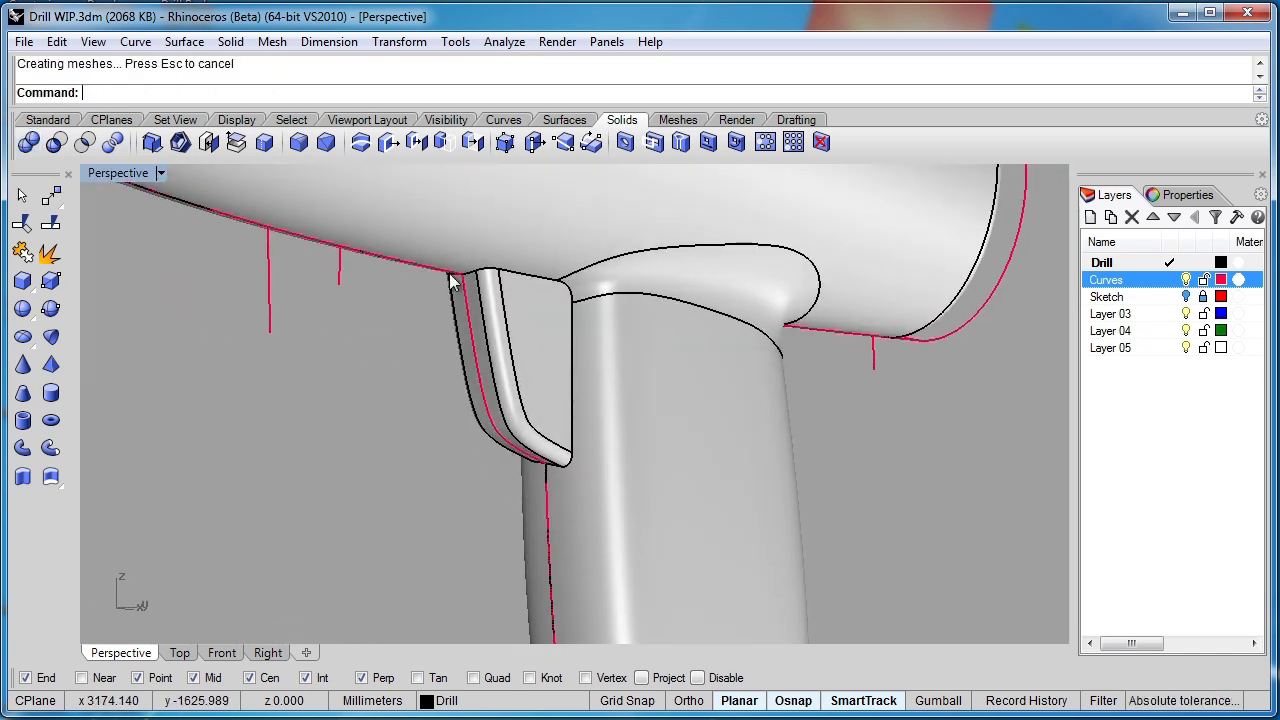
left_click(298, 142)
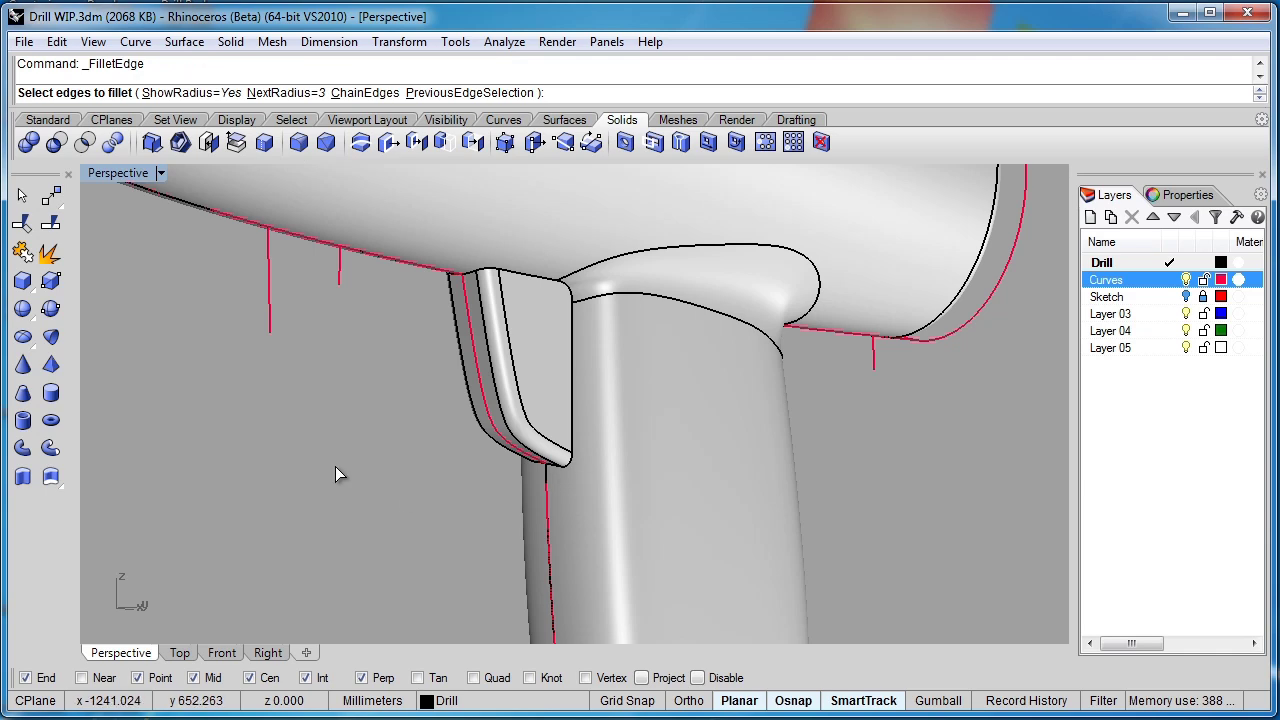
type("2")
key("Return")
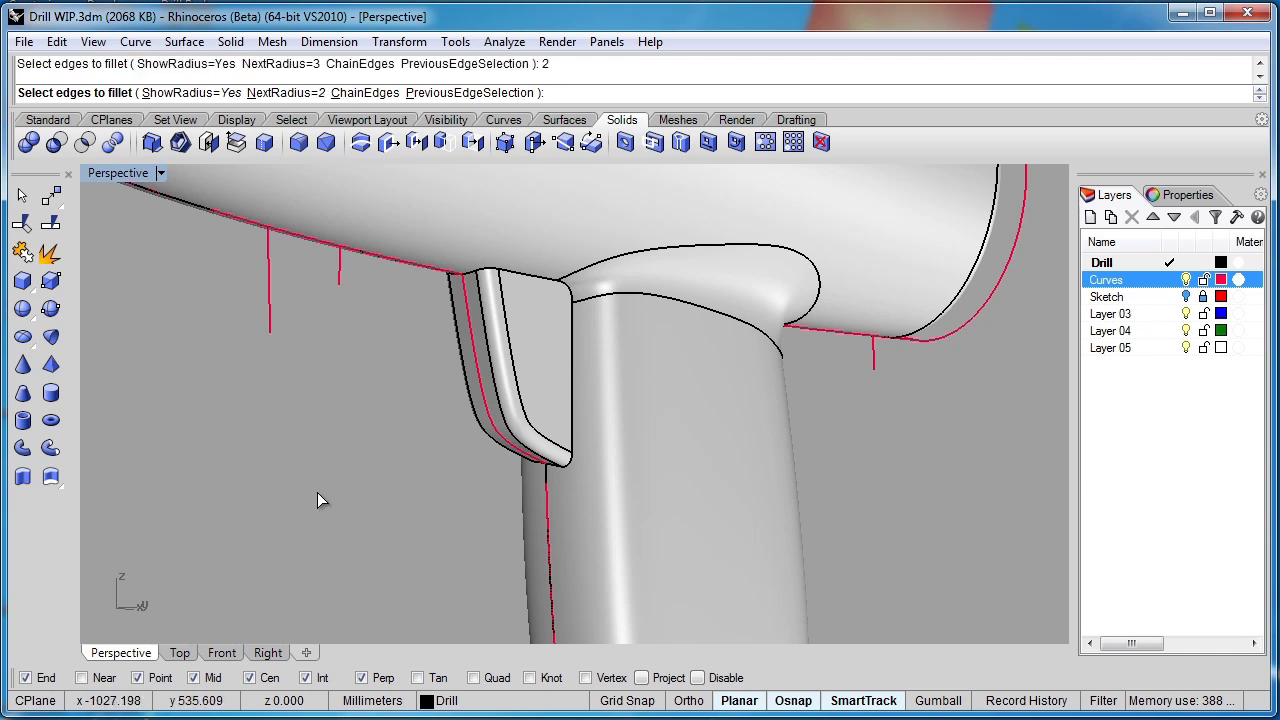
left_click_drag(317, 492, 652, 242)
right_click_drag(586, 263, 295, 330)
key("Return")
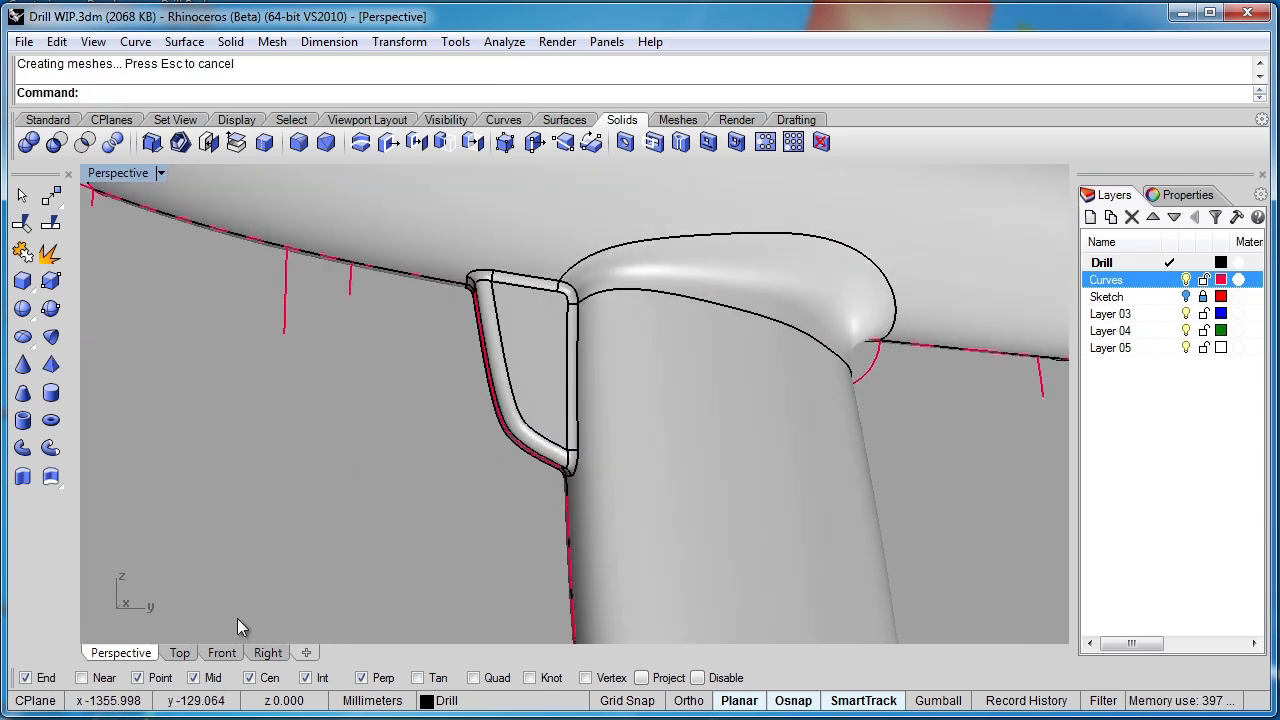
Step: In the Right view, turn off the visible surface isocurves for the drill body polysurface
left_click(267, 653)
scroll(585, 380, "up", 3)
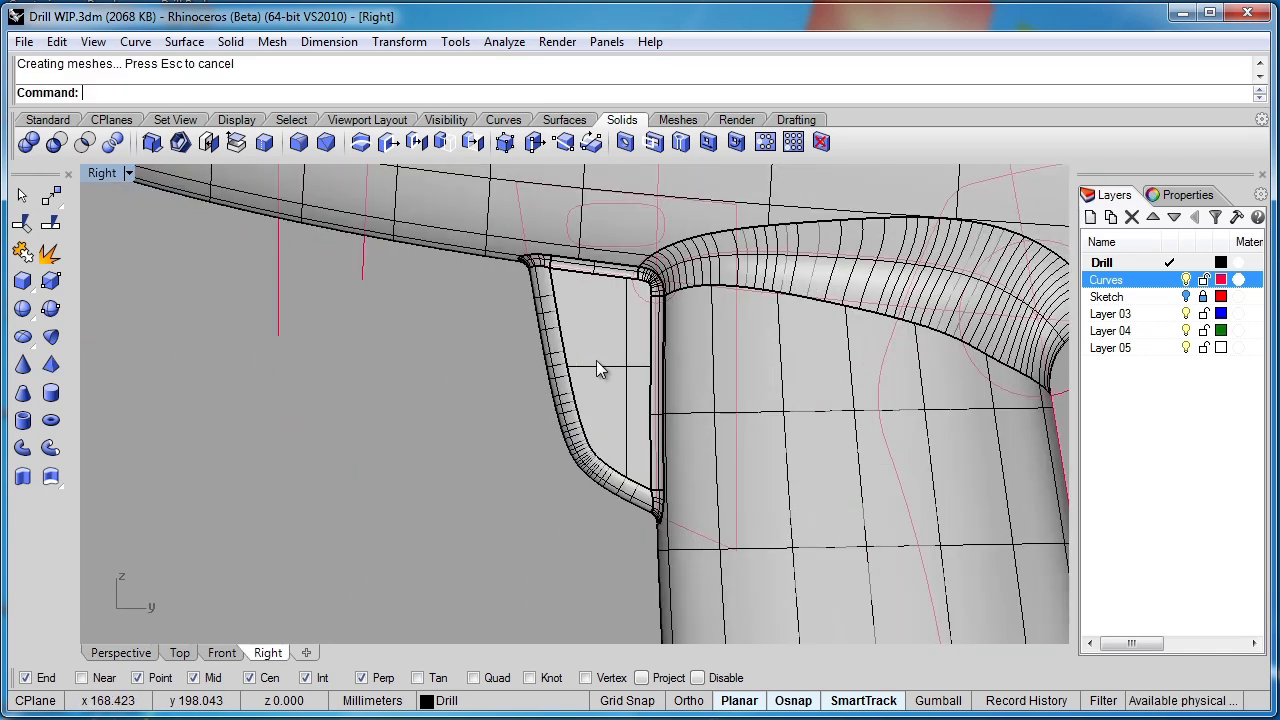
scroll(597, 366, "up", 4)
right_click_drag(420, 283, 375, 272)
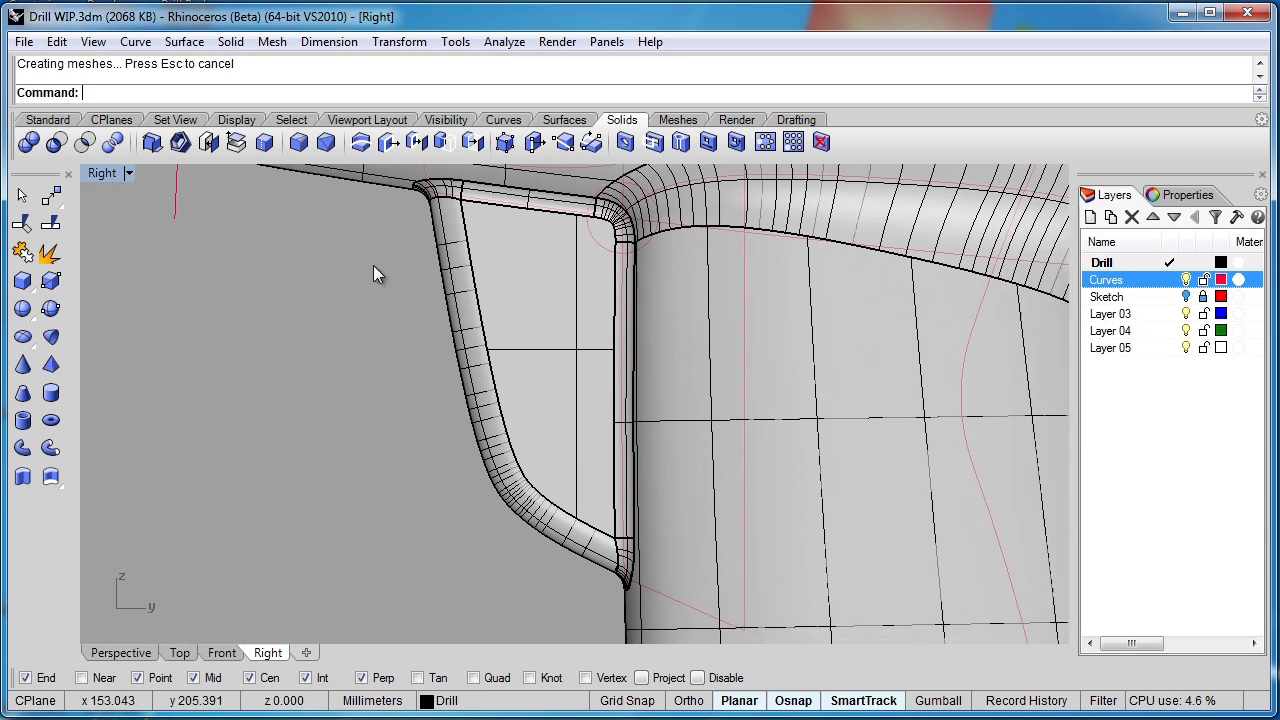
scroll(373, 273, "down", 2)
left_click(678, 392)
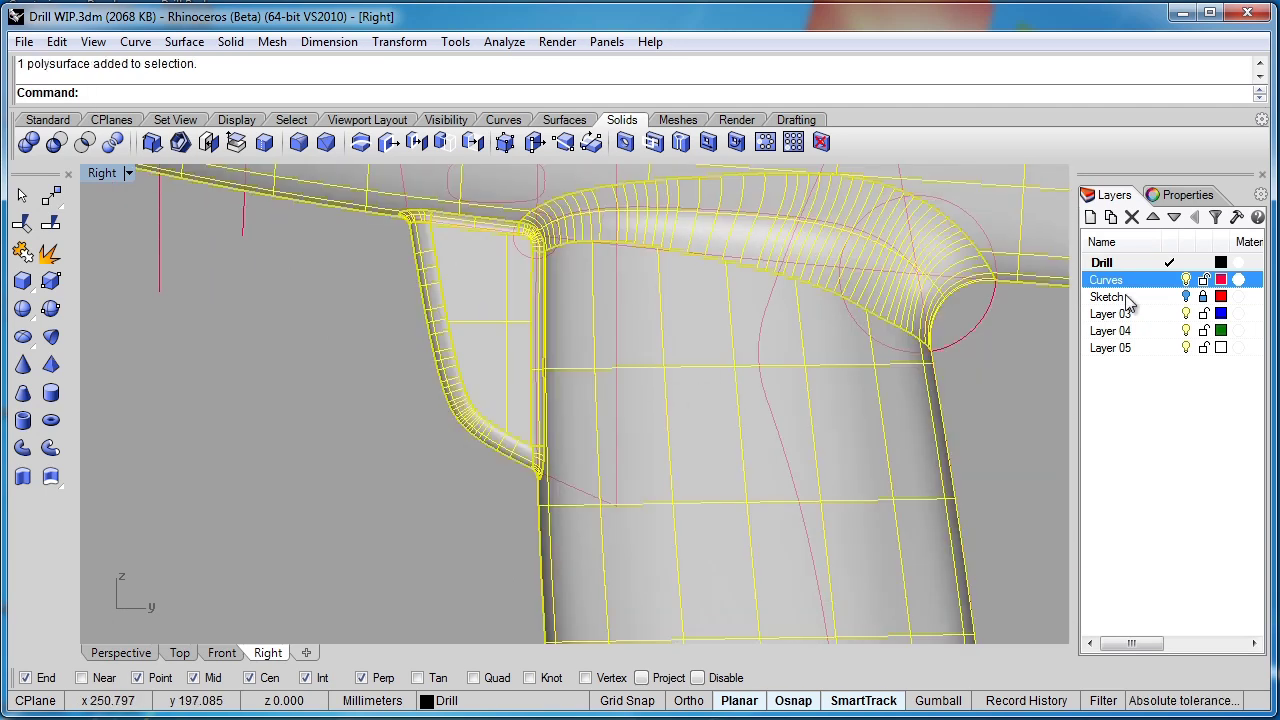
left_click(1188, 195)
left_click(1182, 593)
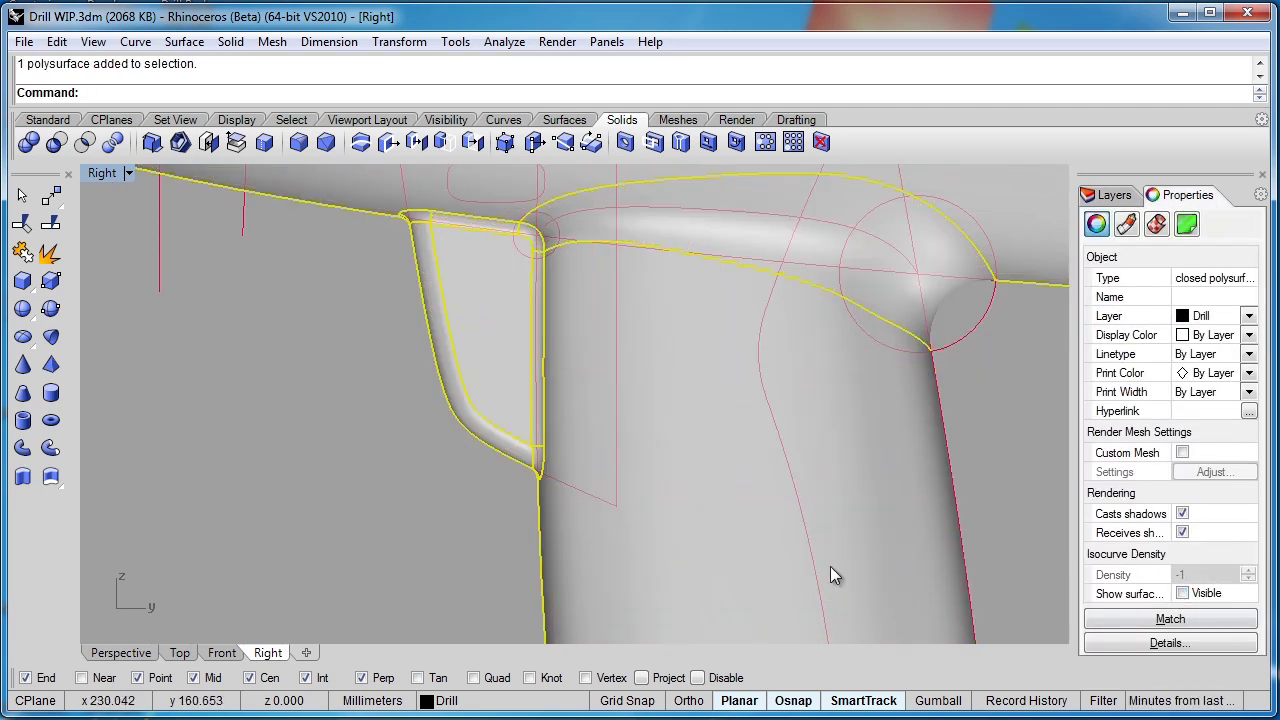
left_click(349, 478)
Step: Draw a degree-3 control point curve inside the trigger's upper and rear edges, running past its front and lower outlines
scroll(636, 370, "down", 4)
right_click_drag(634, 371, 701, 375)
scroll(592, 393, "up", 2)
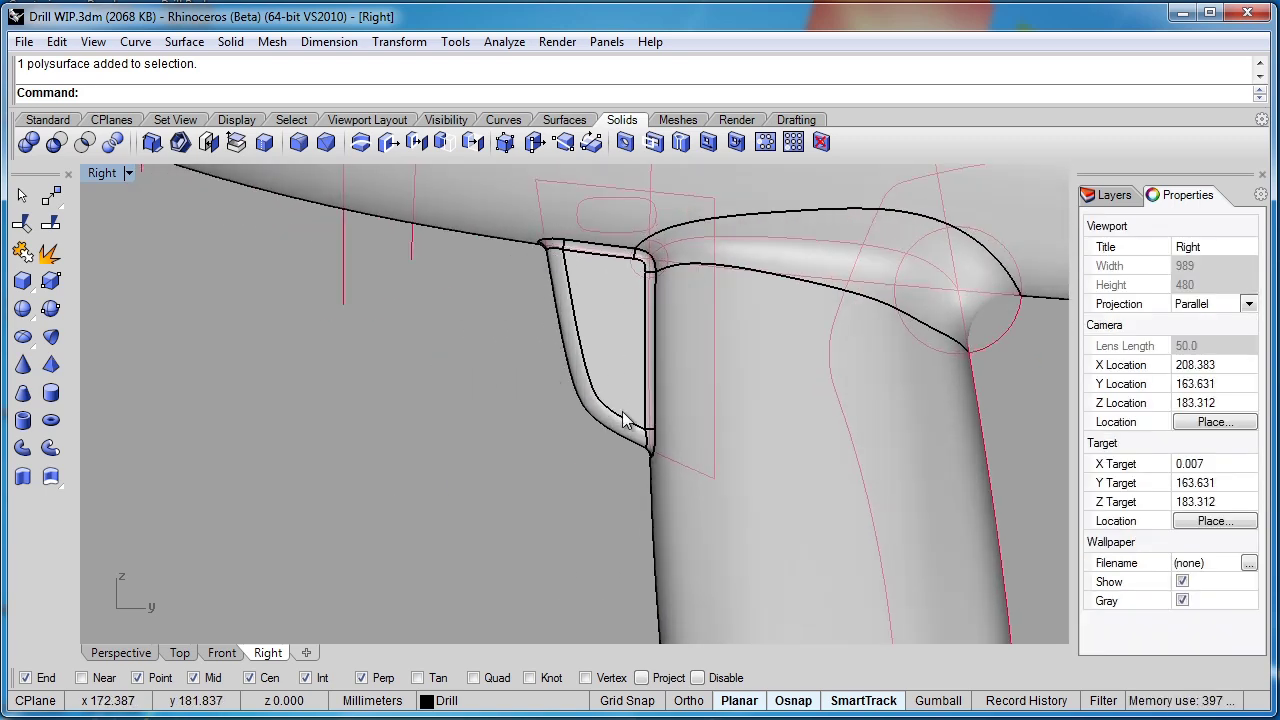
left_click(47, 119)
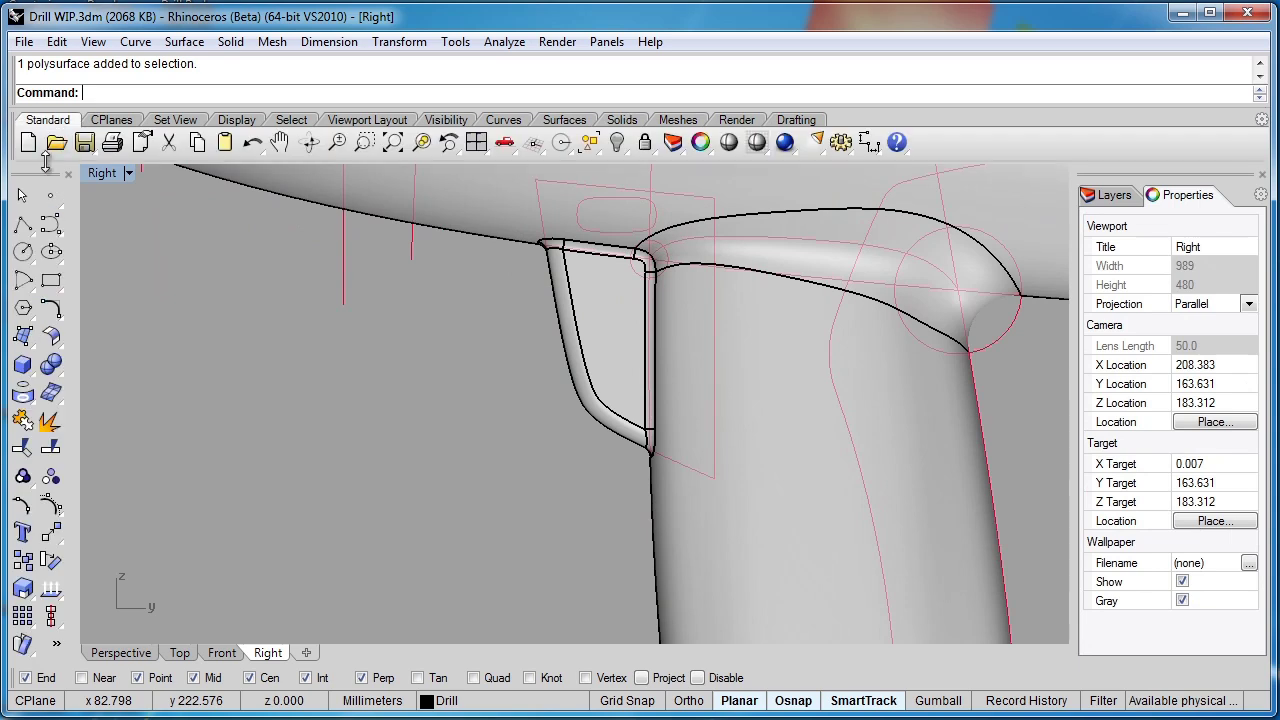
left_click(50, 226)
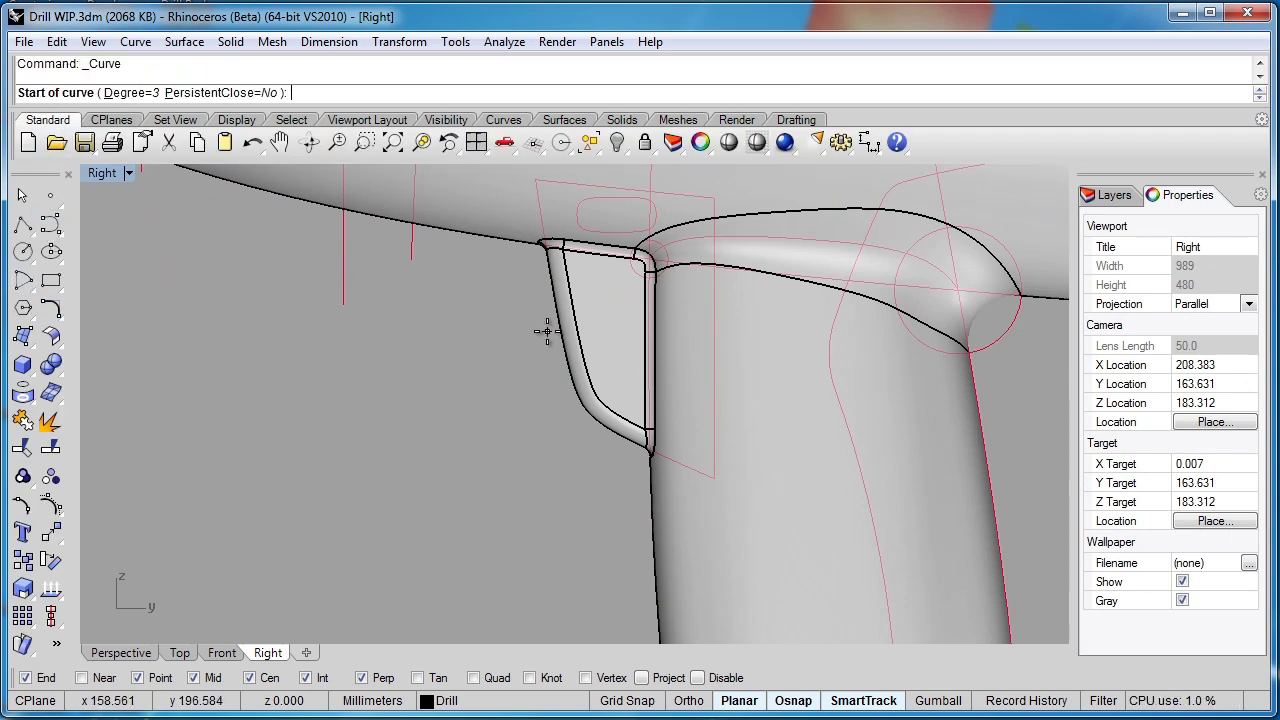
left_click(515, 258)
left_click(611, 272)
left_click(627, 281)
left_click(632, 308)
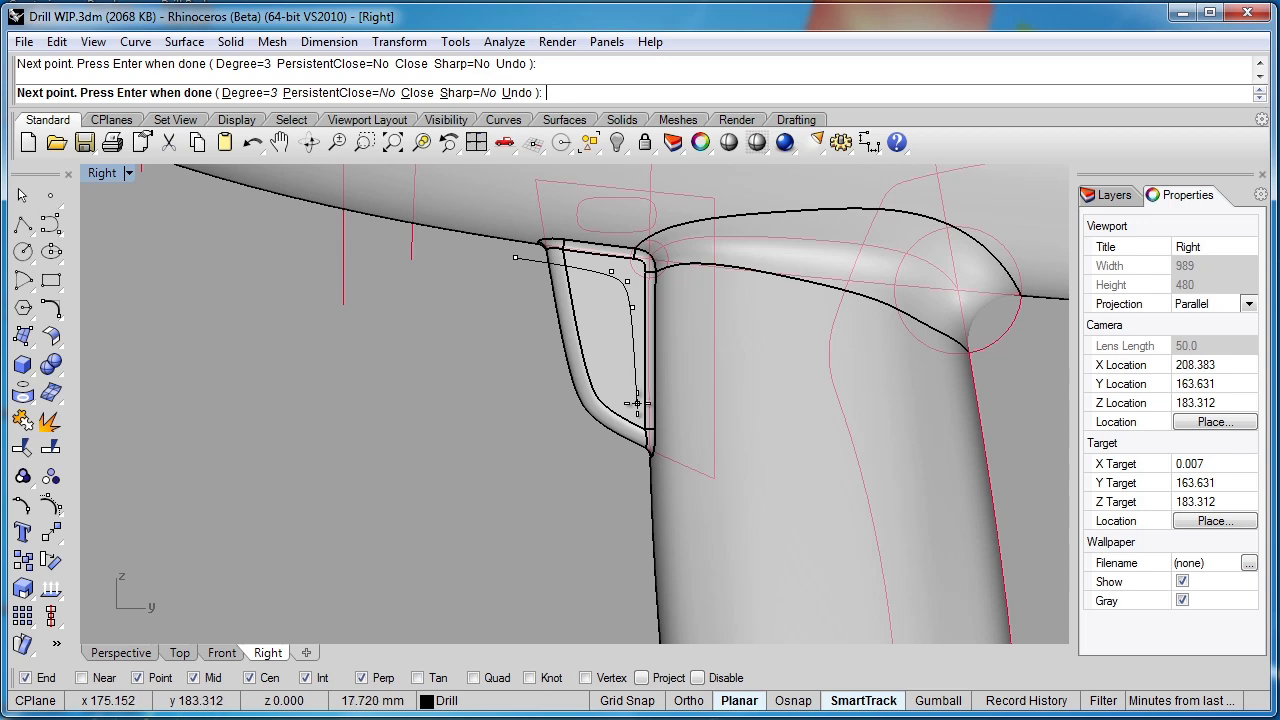
left_click(625, 462)
key("Return")
Step: Extrude the new curve straight to both sides by about 70 mm as an open surface cutting through the trigger
left_click(624, 464)
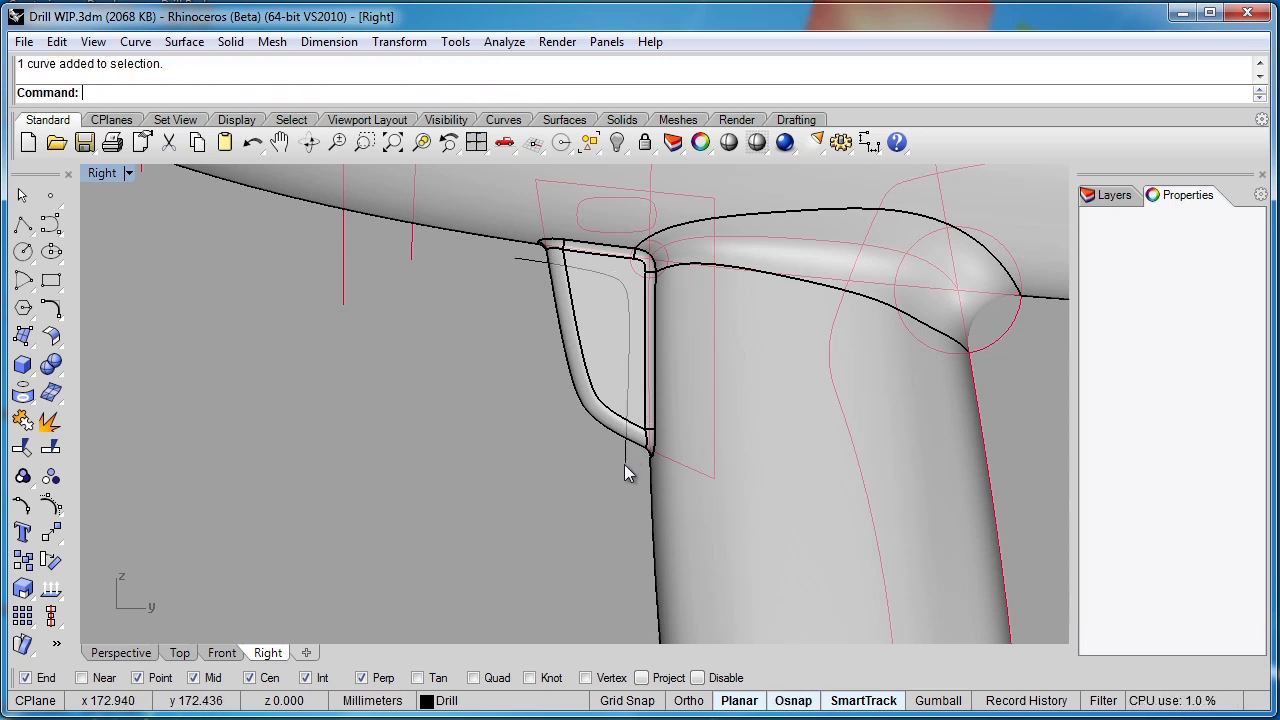
left_click(150, 653)
right_click_drag(300, 480, 466, 518)
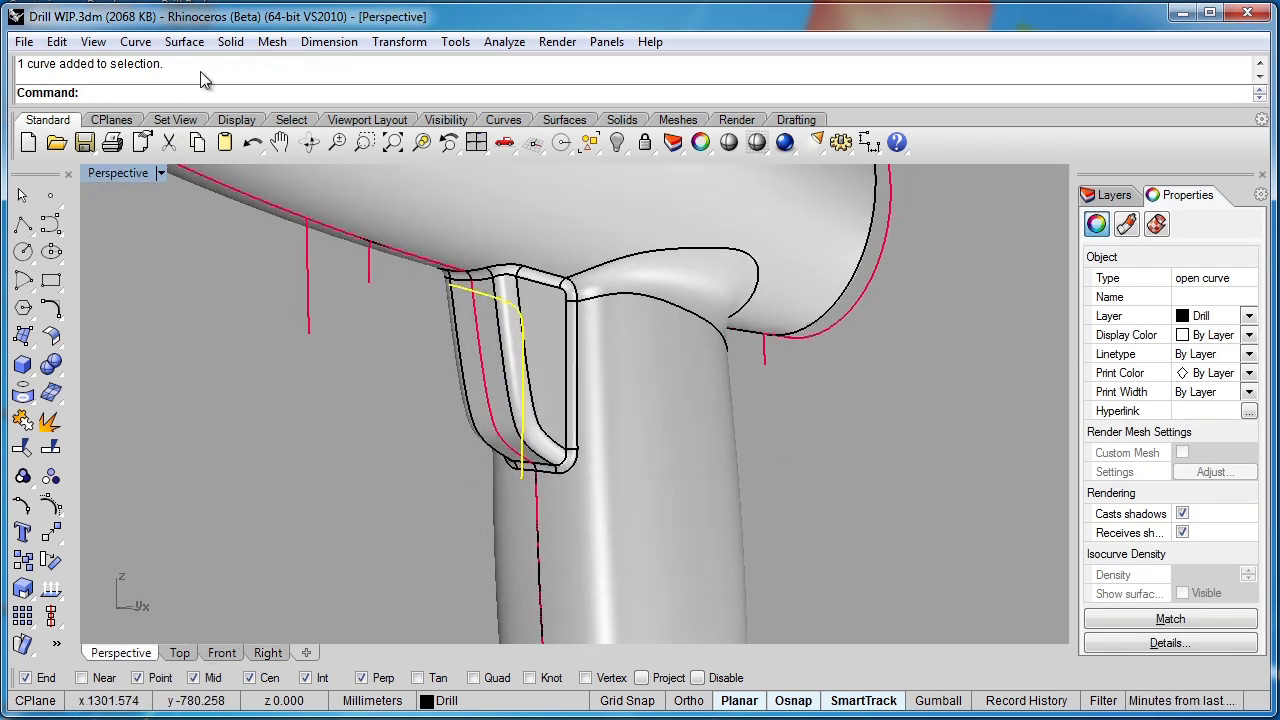
left_click(190, 45)
mouse_move(169, 323)
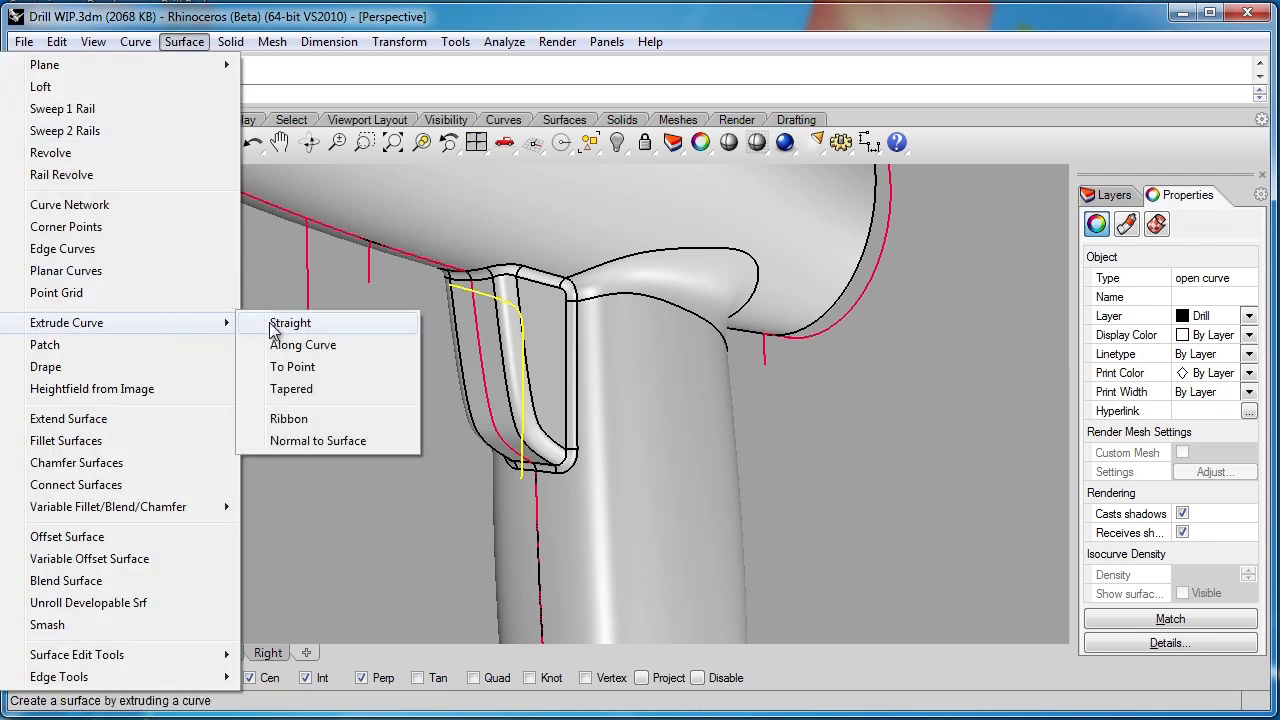
left_click(283, 323)
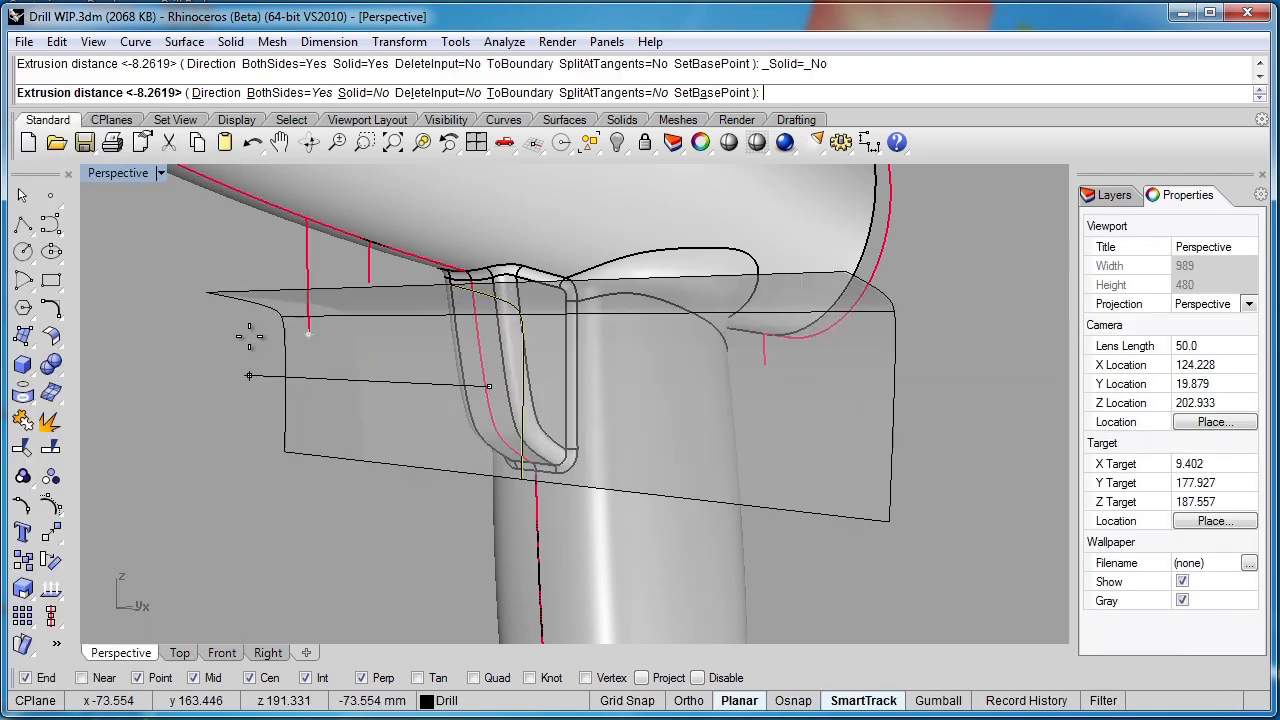
left_click(265, 338)
Step: Boolean split the drill body with the extruded surface and delete the cutting surface, checking that the trigger piece selects separately
right_click_drag(213, 397, 471, 398)
left_click(471, 398)
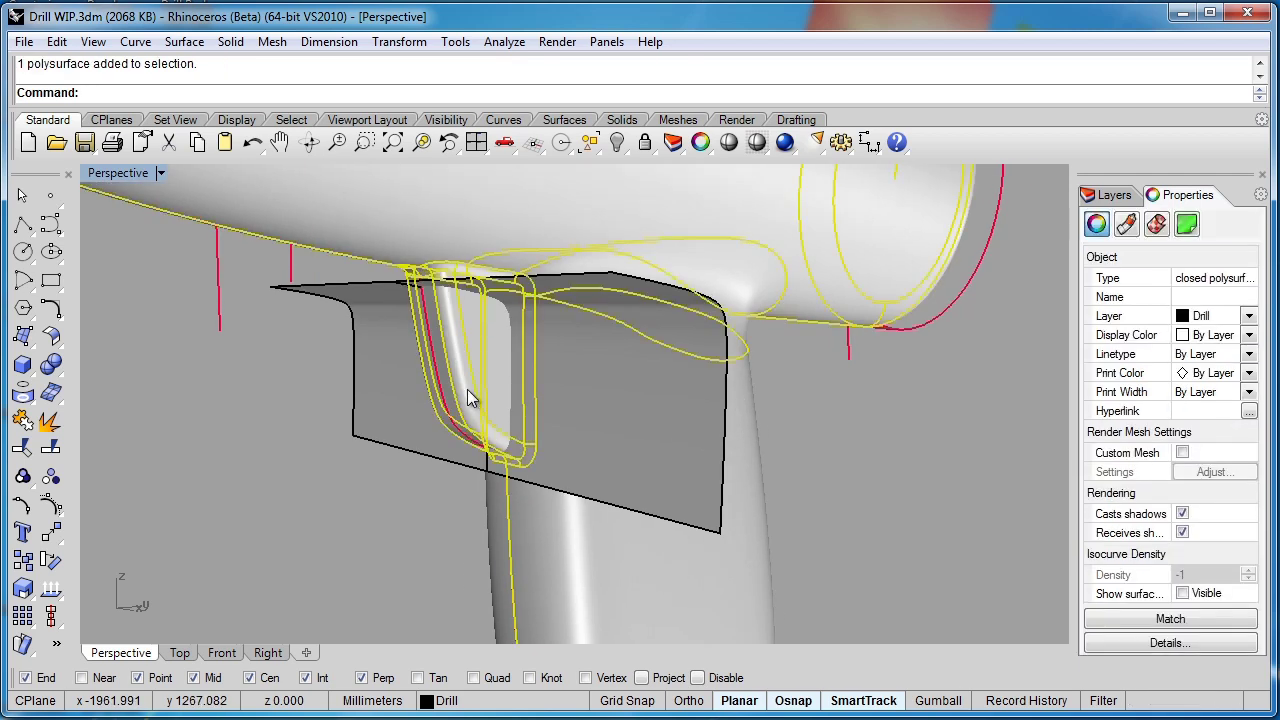
left_click(621, 120)
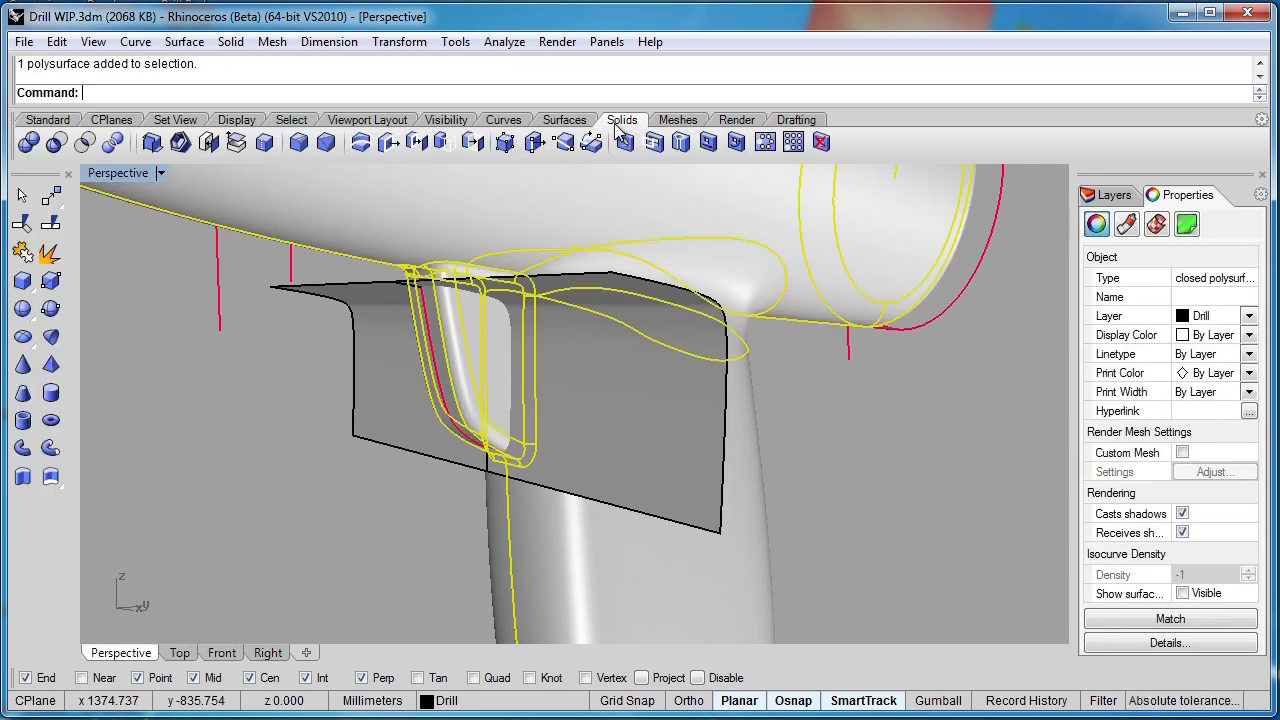
left_click(111, 145)
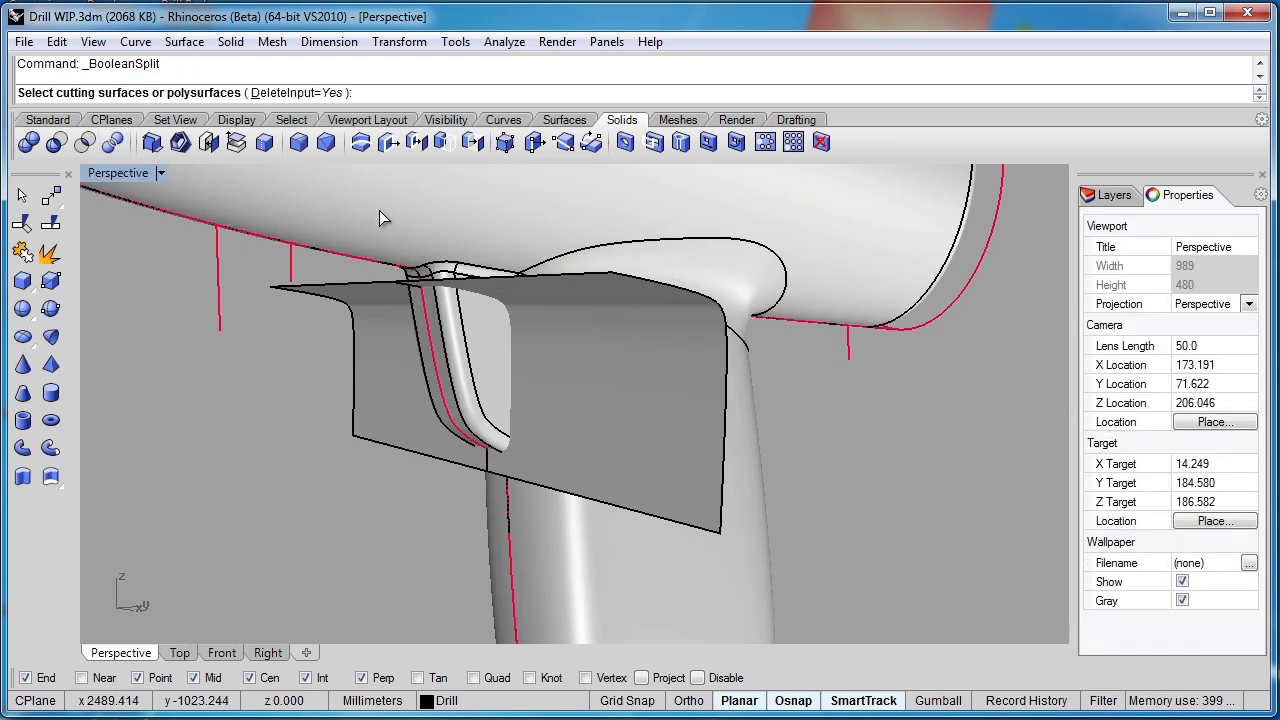
left_click(585, 383)
key("Return")
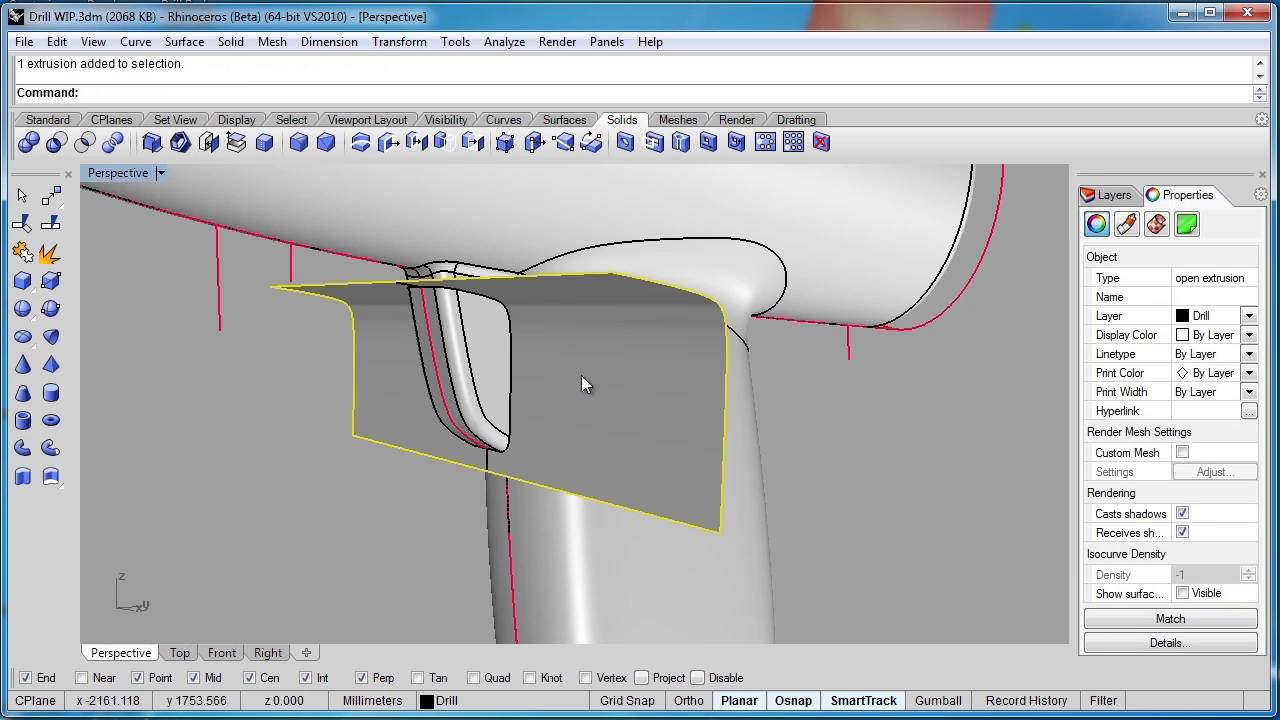
key("Delete")
left_click(515, 293)
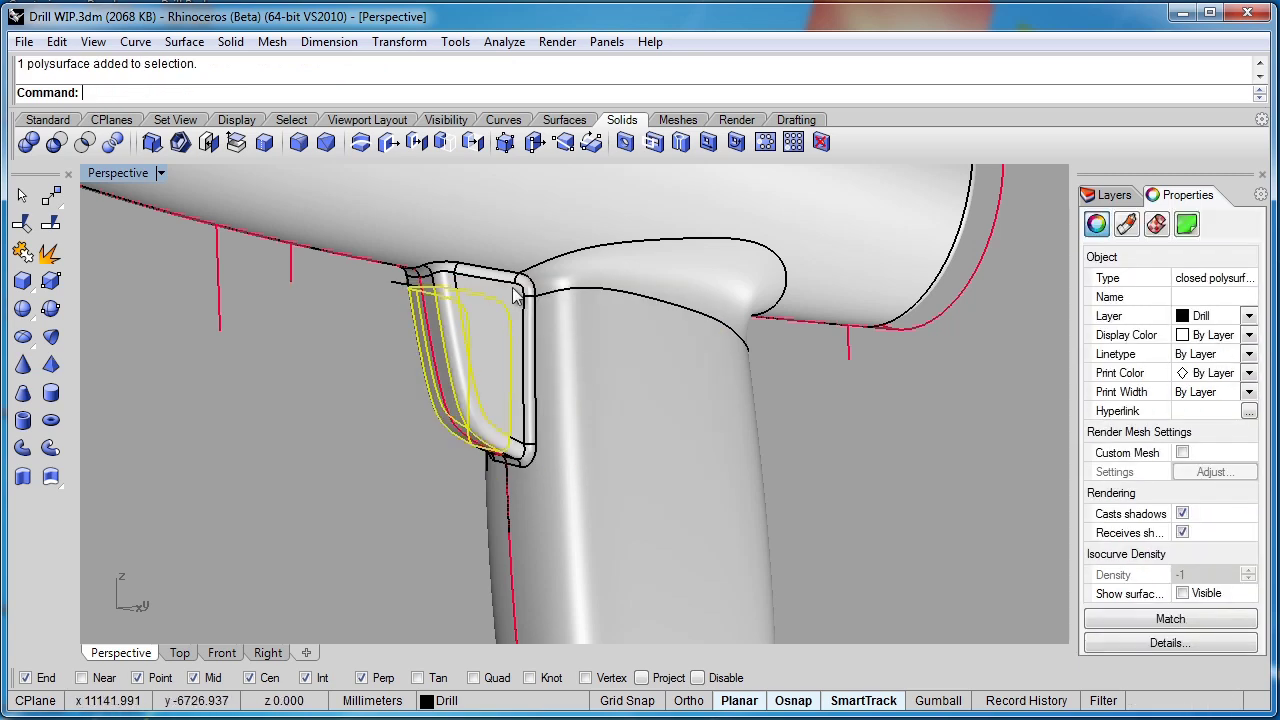
left_click(507, 287)
left_click(476, 320)
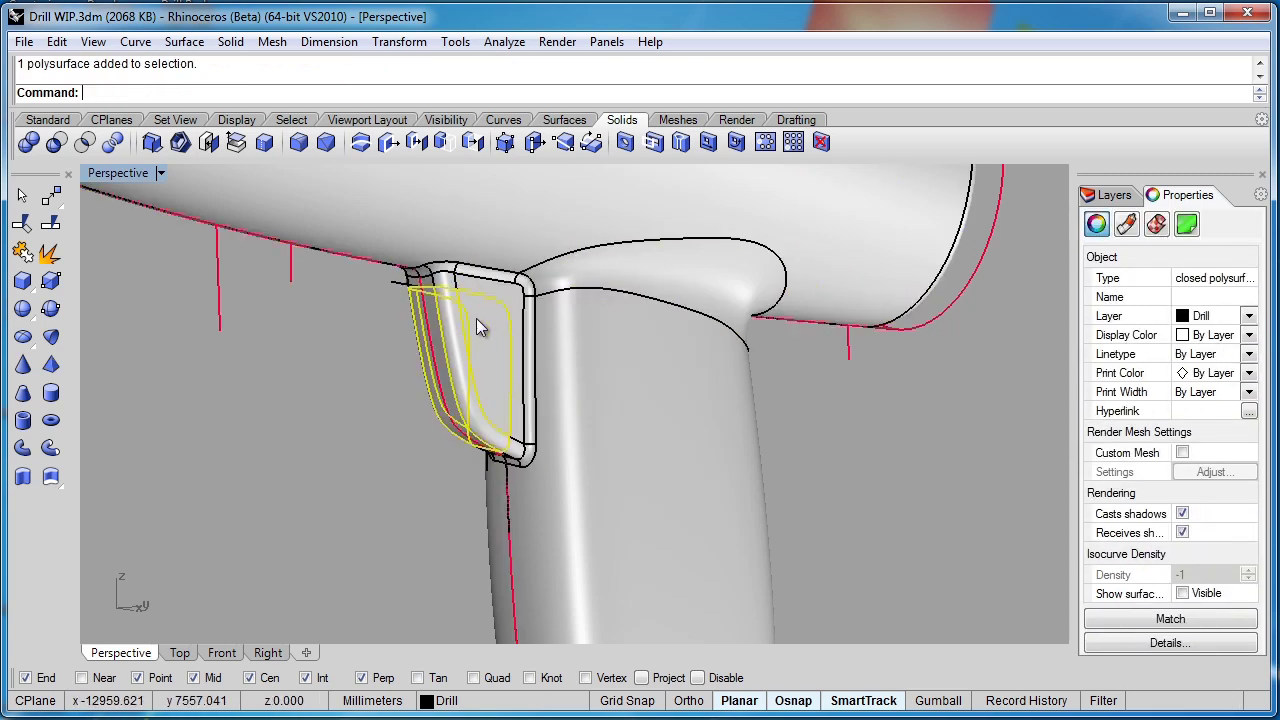
left_click(326, 439)
Step: In the Right view, nudge the split trigger piece upward and toward the handle in 0.2 mm increments
left_click(267, 653)
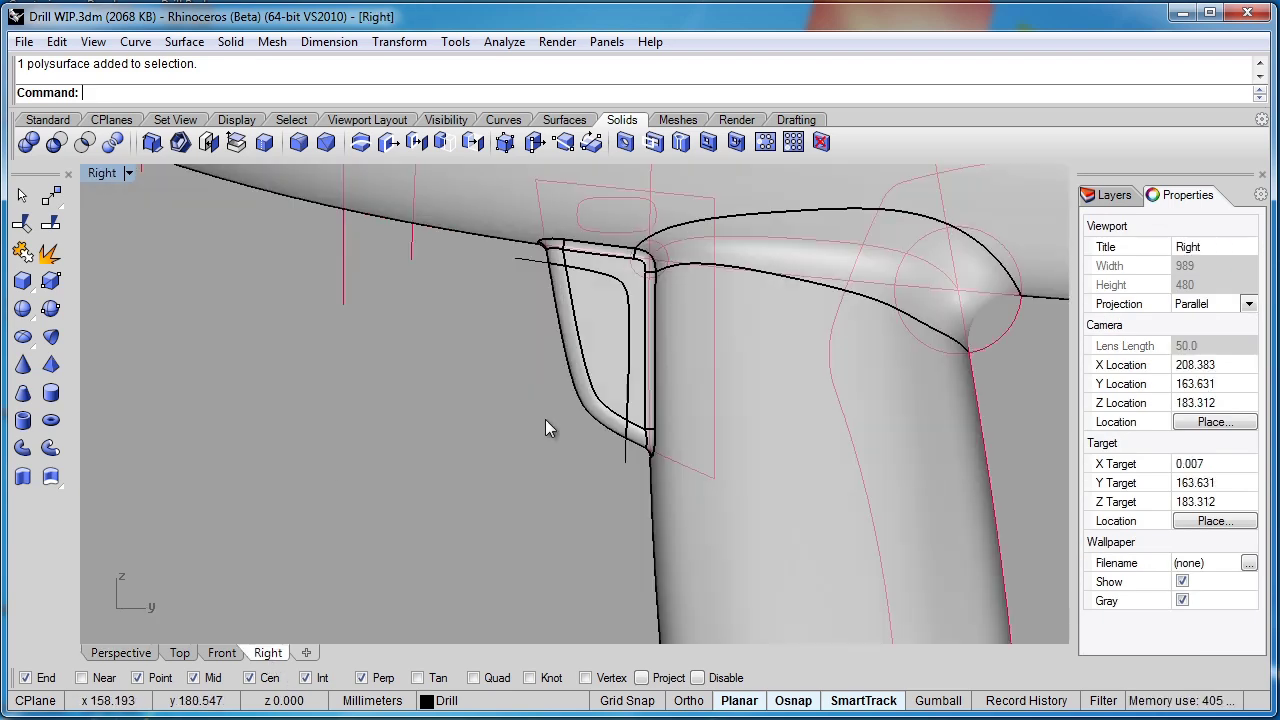
scroll(511, 462, "up", 5)
left_click(510, 461)
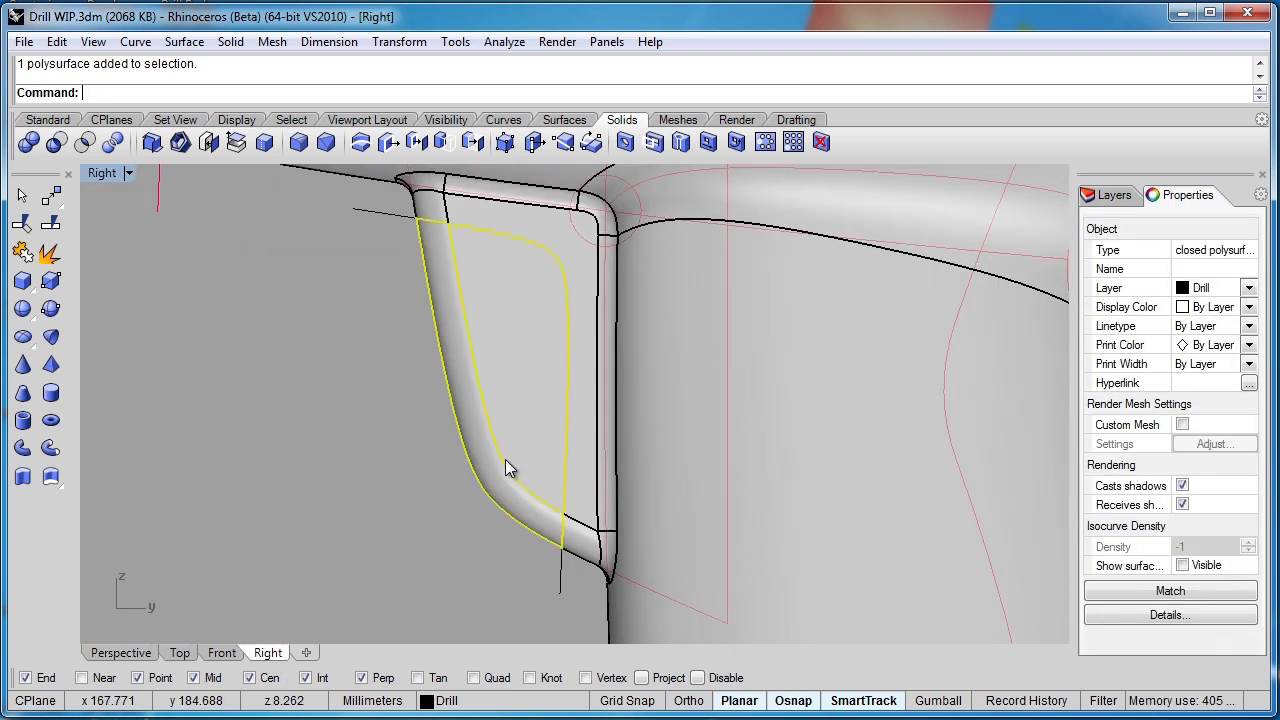
key("alt+Up")
key("alt+Up")
key("alt+Up")
key("alt+Up")
key("alt+Up")
key("alt+Up")
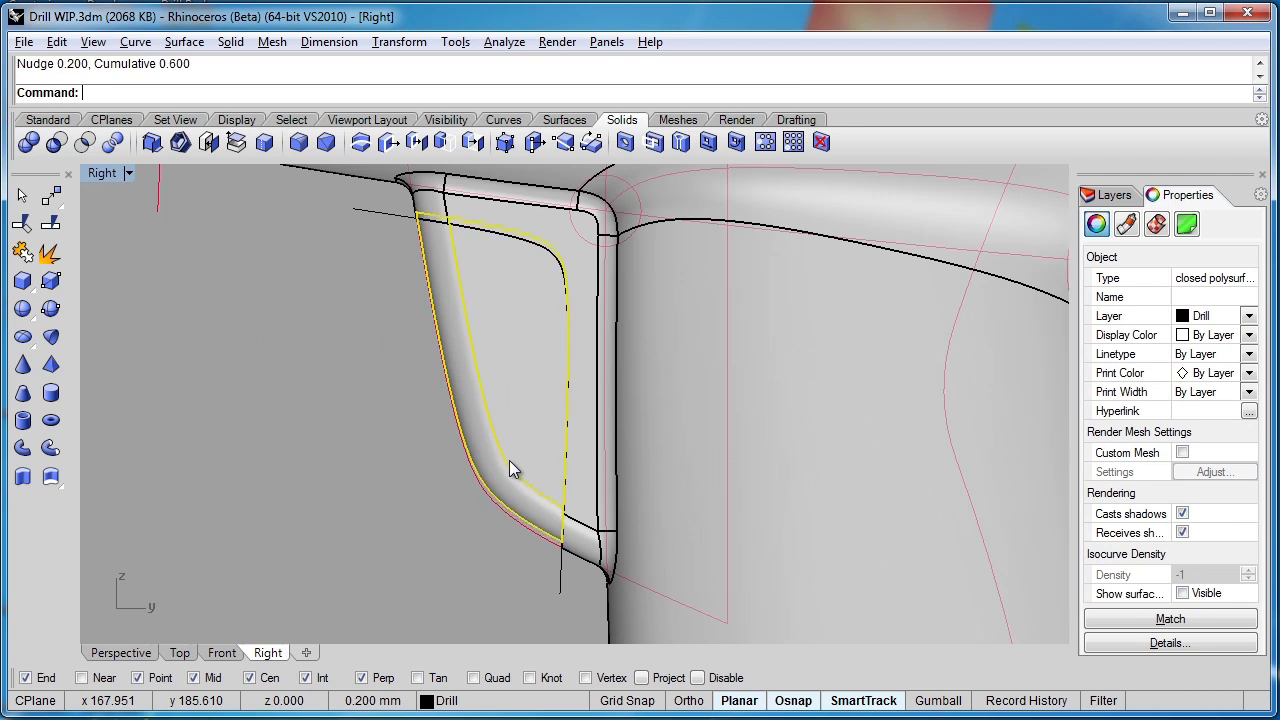
key("alt+Right")
key("alt+Right")
key("alt+Right")
key("alt+Right")
key("alt+Right")
key("alt+Right")
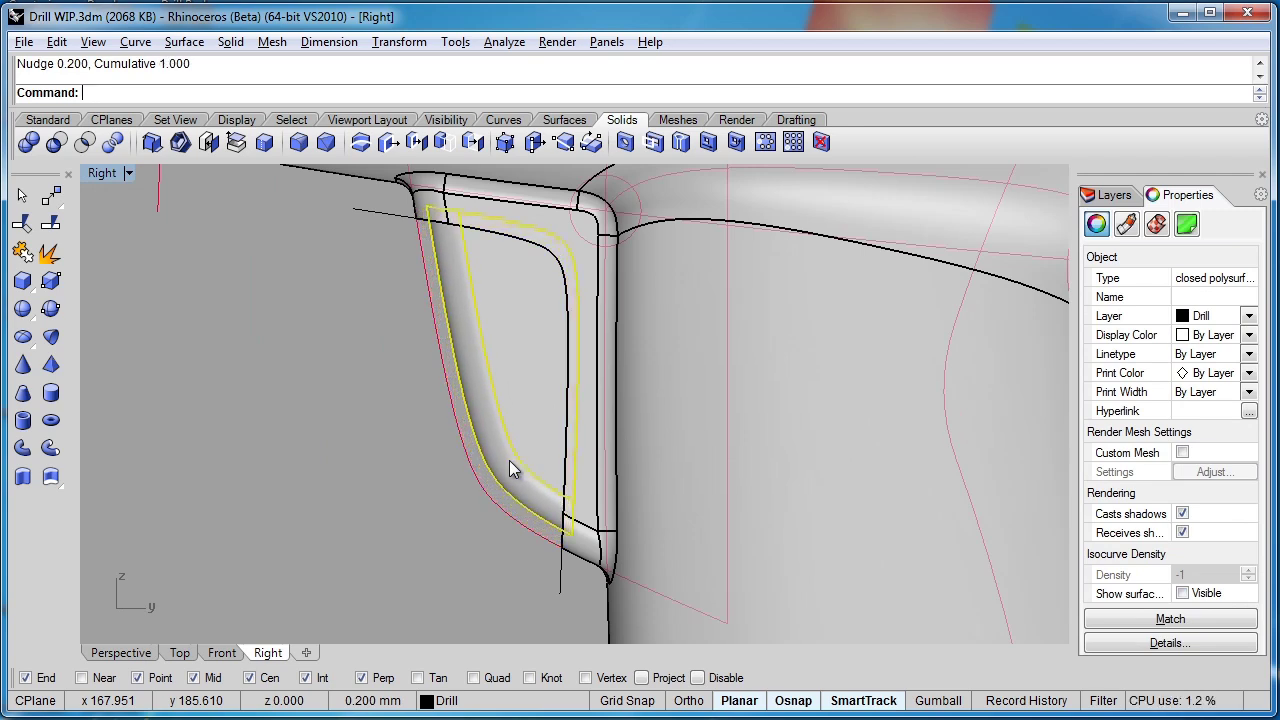
key("alt+Left")
key("alt+Left")
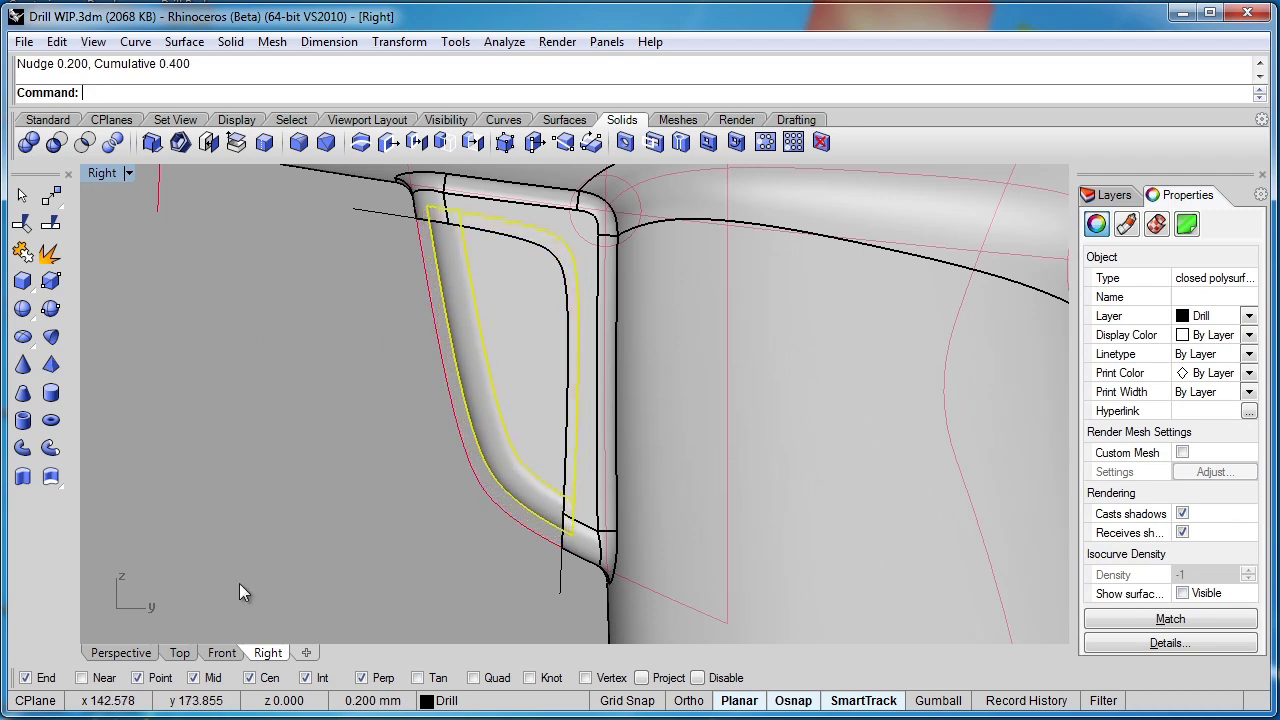
Step: In the Top view, narrow the trigger piece with Scale 1-D from the centre line, ending about 20 mm from the origin
left_click(170, 656)
scroll(375, 262, "up", 5)
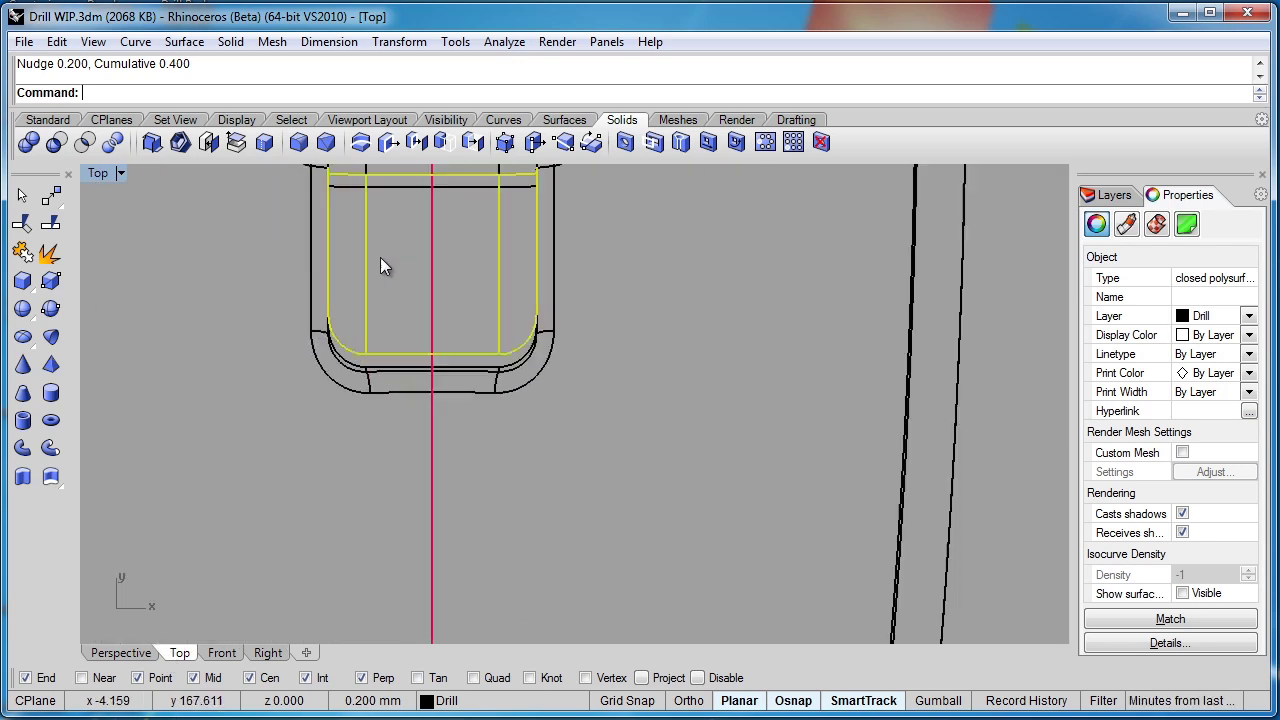
left_click(48, 119)
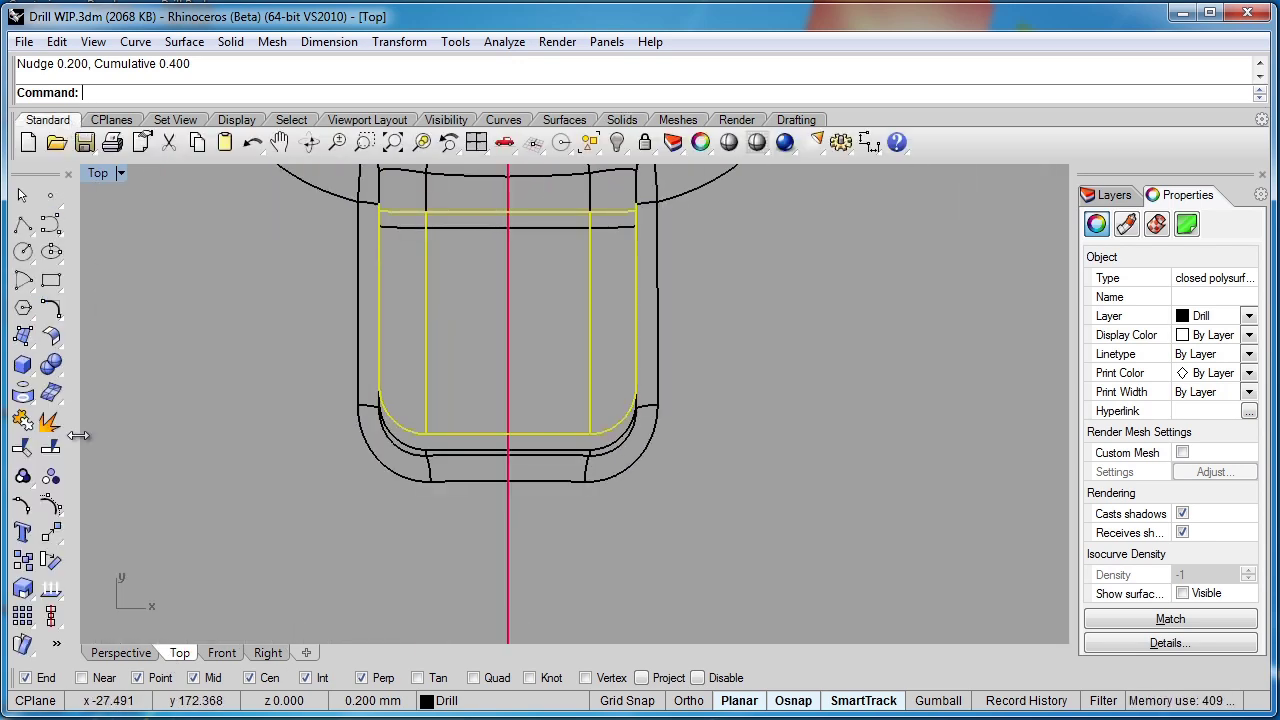
left_click(33, 601)
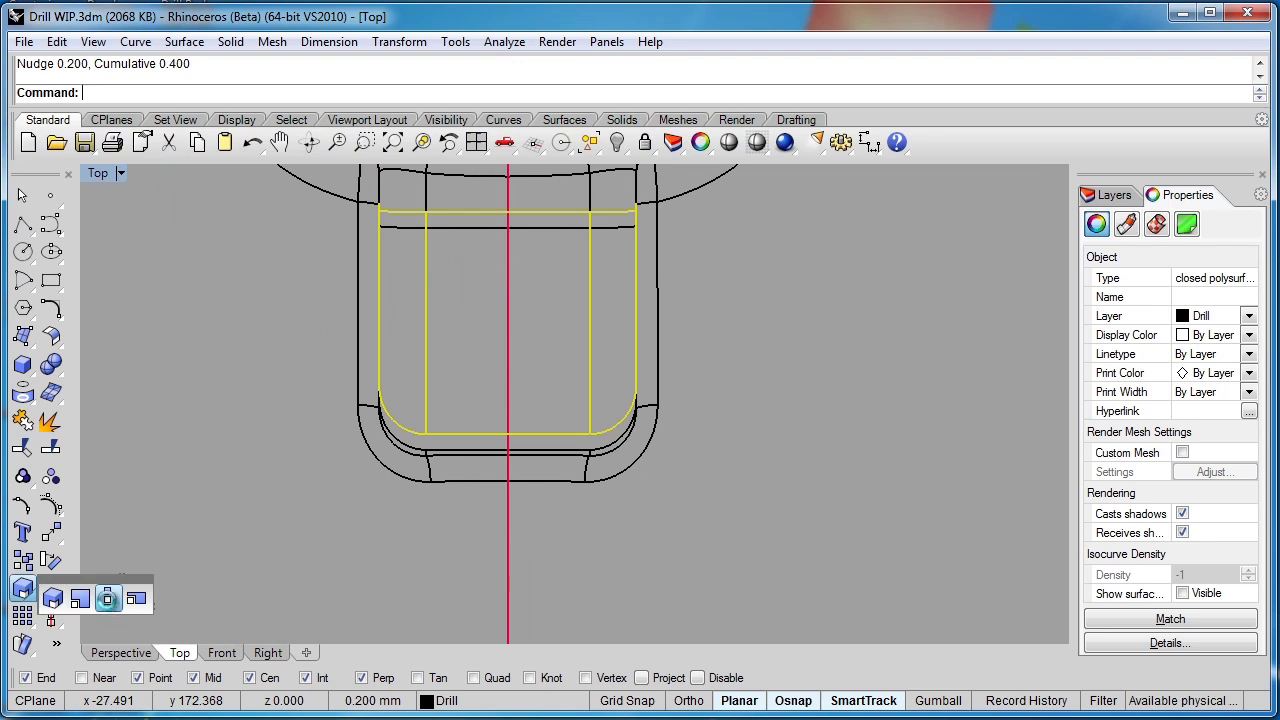
left_click(107, 598)
left_click(508, 487)
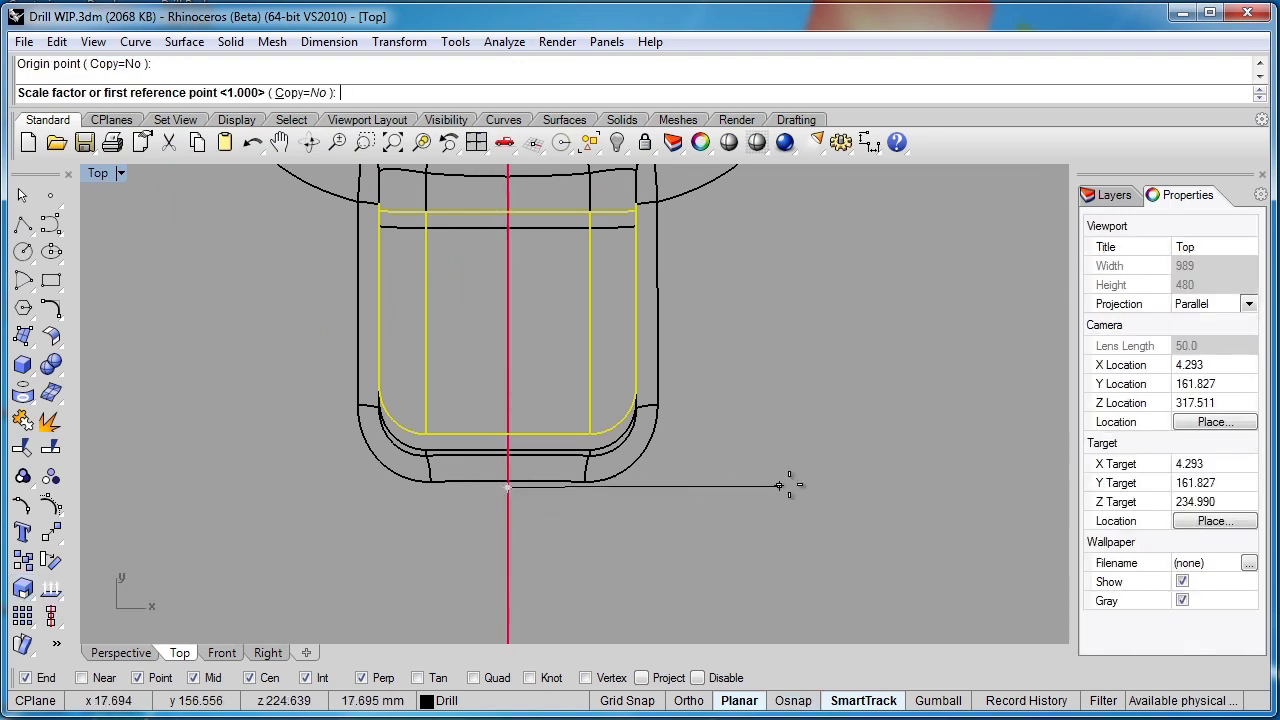
left_click(889, 487)
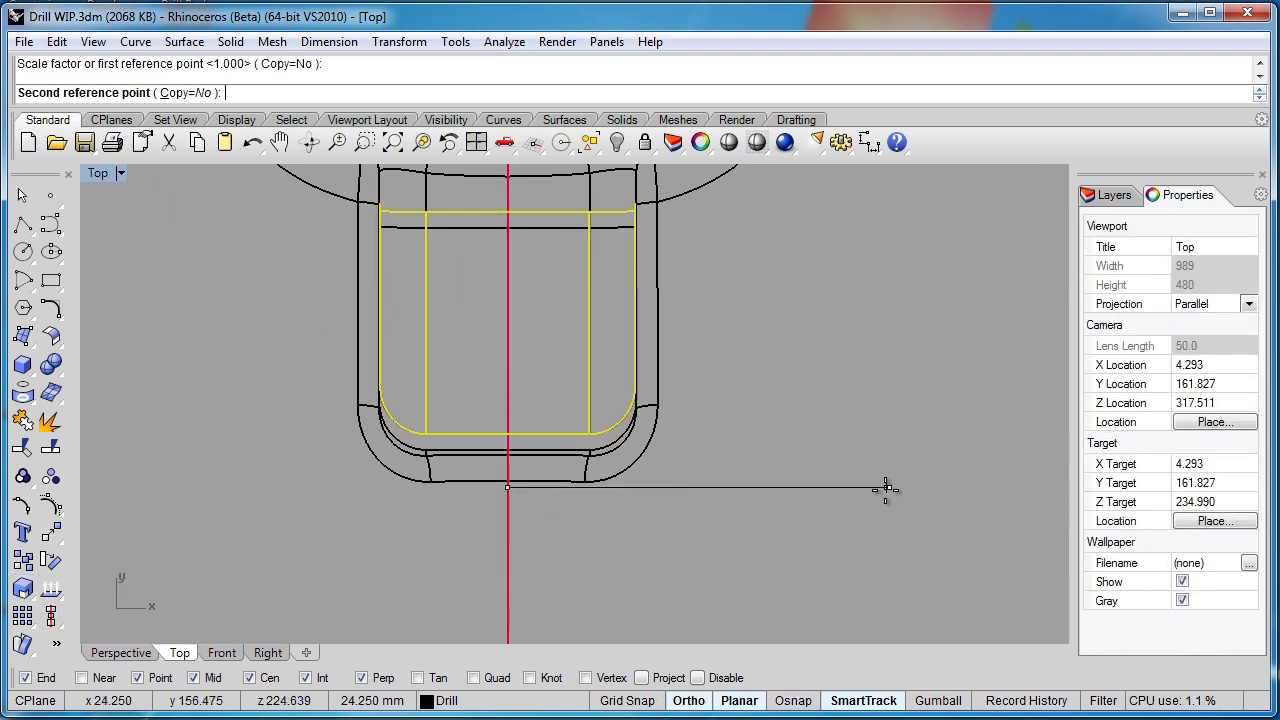
left_click(818, 487)
key("Escape")
Step: Examine in the Perspective view how the narrowed trigger piece overlaps and fits the surrounding drill body
left_click(150, 651)
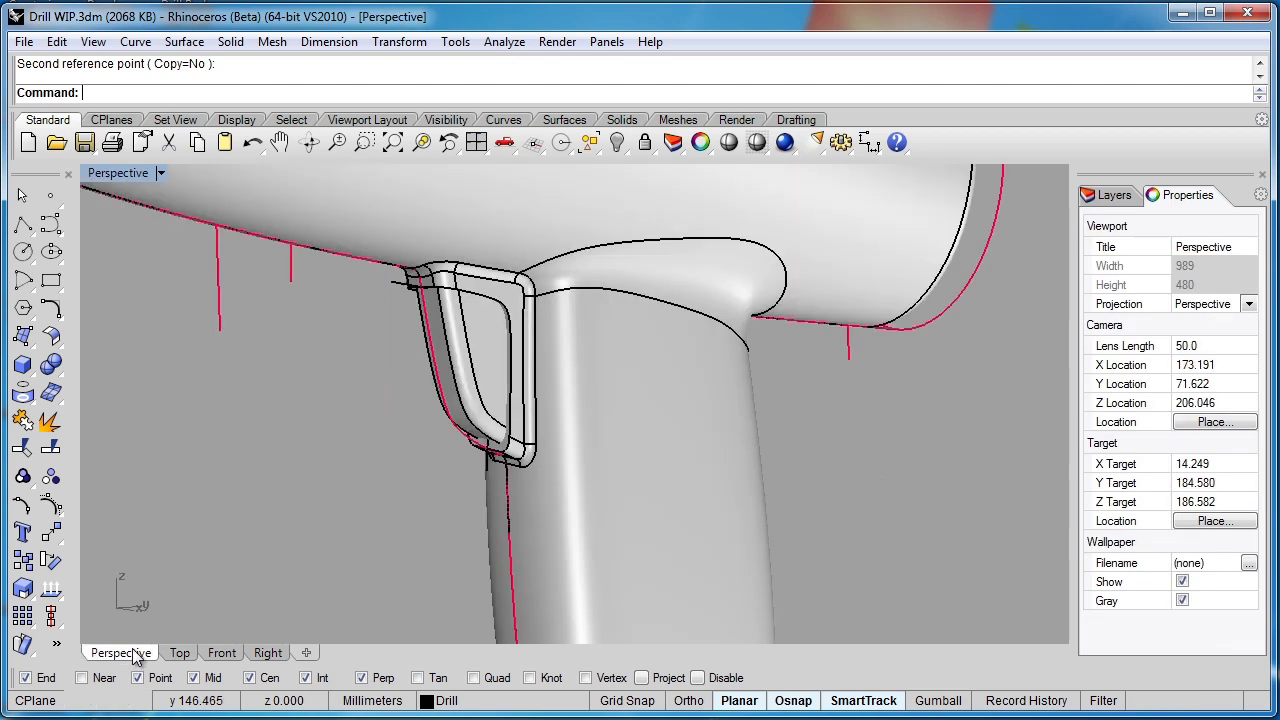
right_click_drag(420, 520, 397, 425)
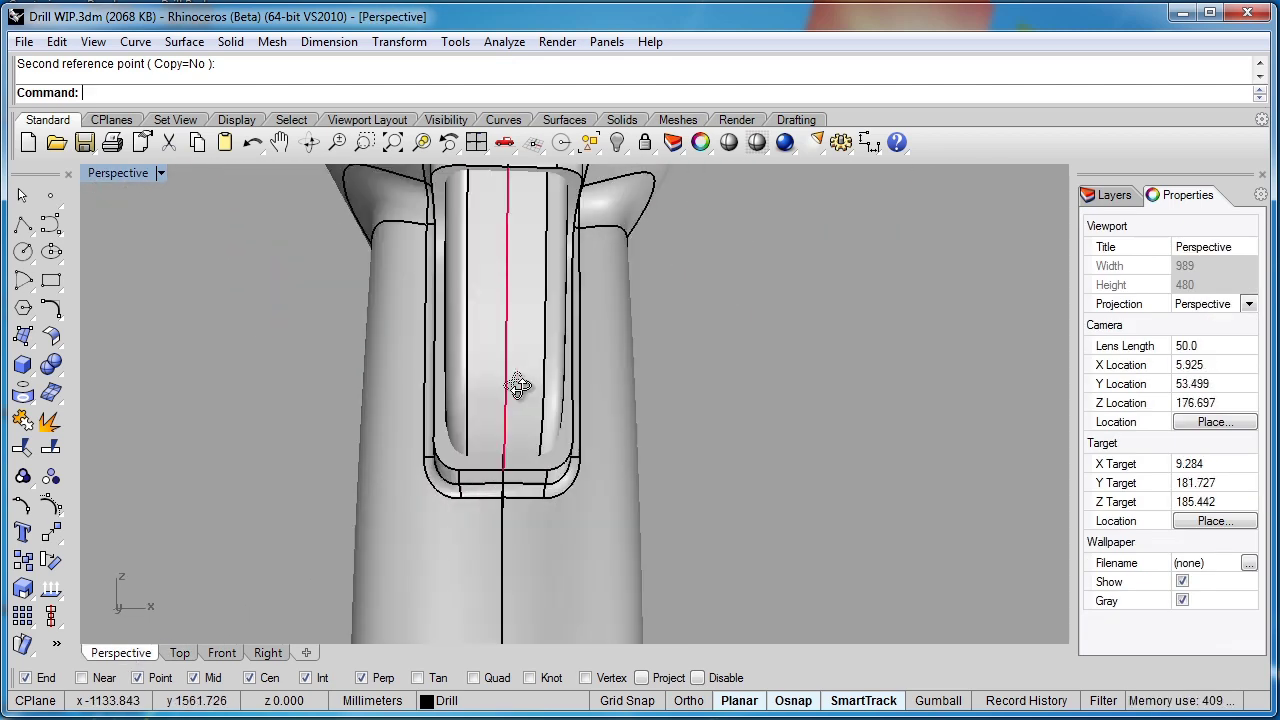
right_click_drag(518, 388, 440, 475)
left_click(453, 428)
scroll(510, 518, "up", 4)
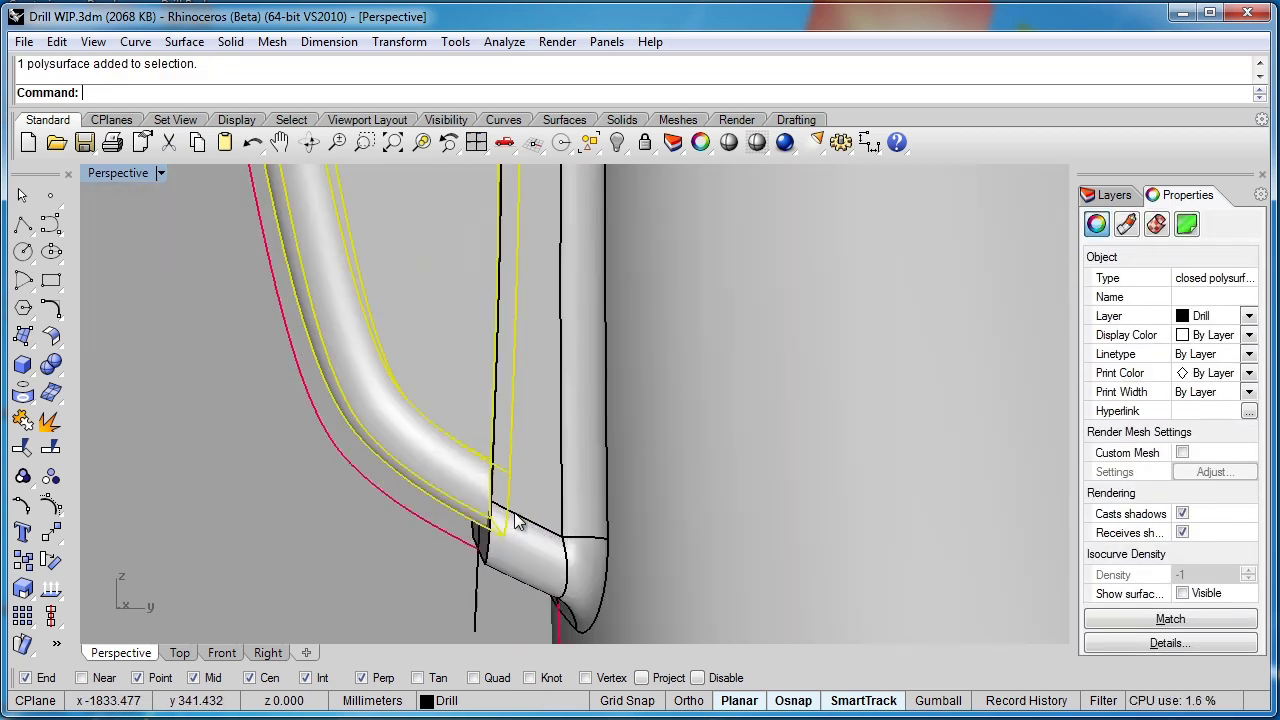
scroll(518, 516, "down", 4)
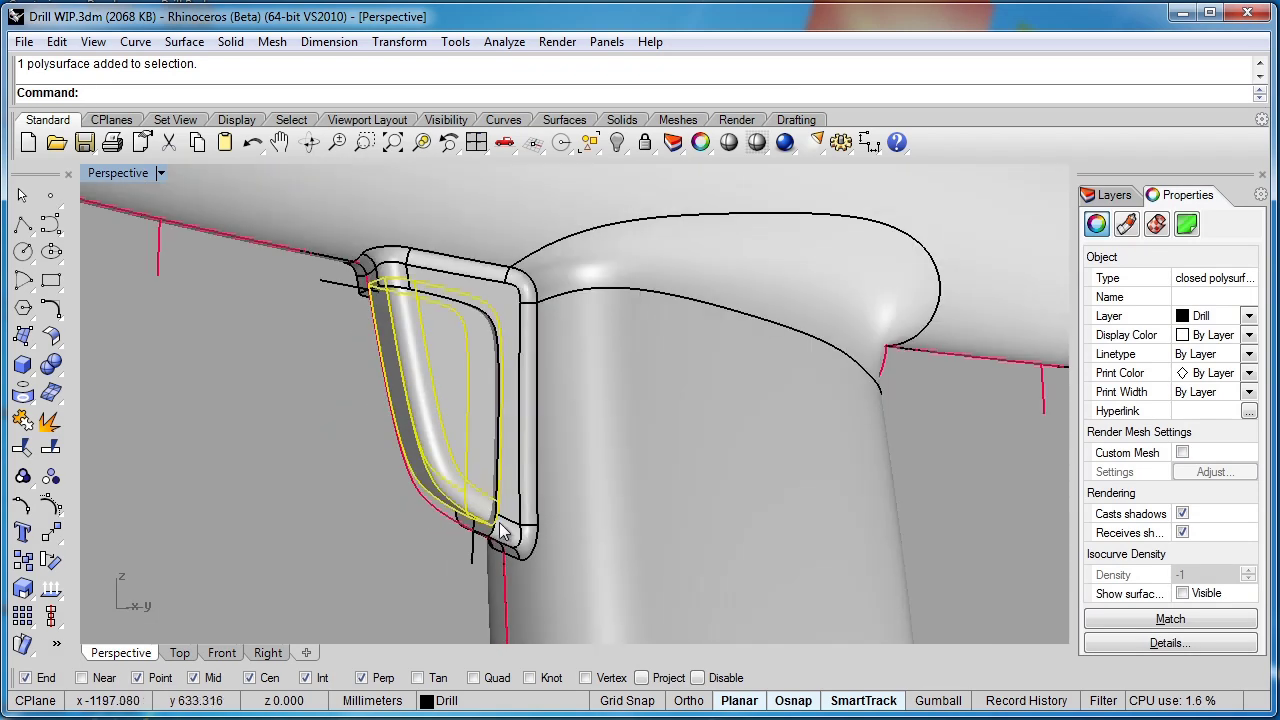
left_click(353, 356)
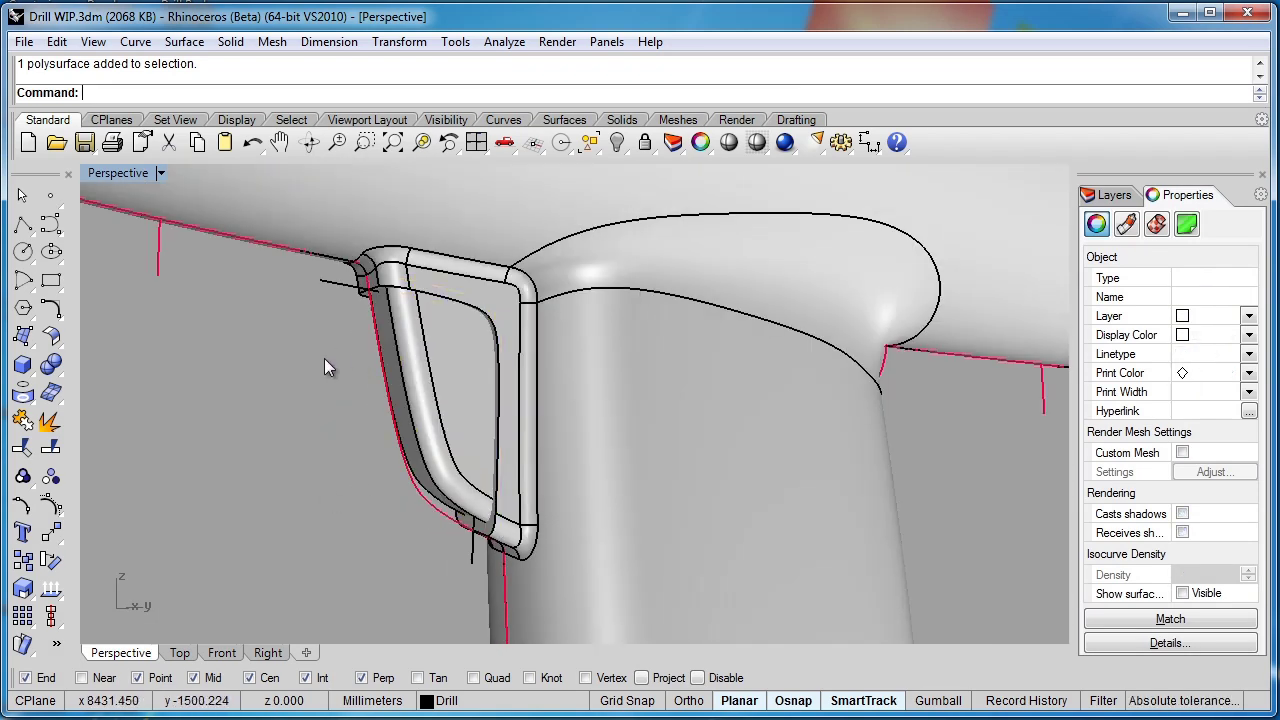
Step: Boolean-subtract the trigger piece from the drill body with DeleteInput set to No so the trigger piece is kept
left_click(451, 284)
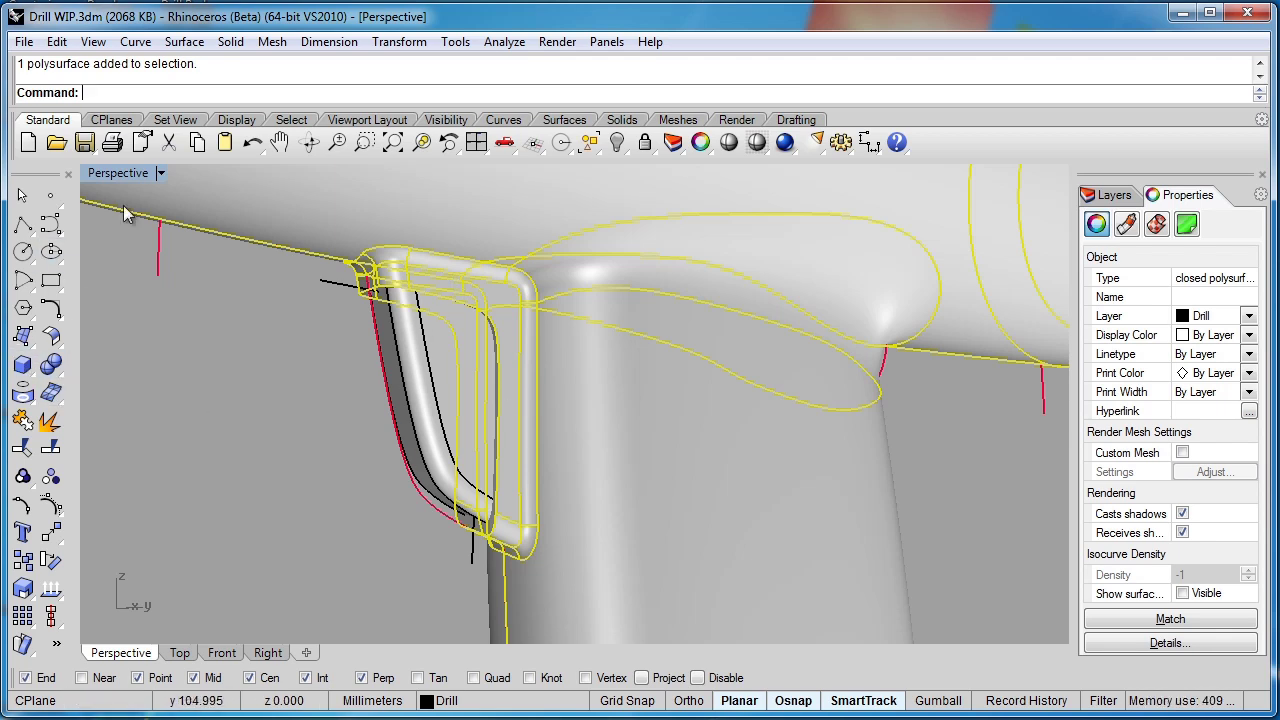
left_click(620, 121)
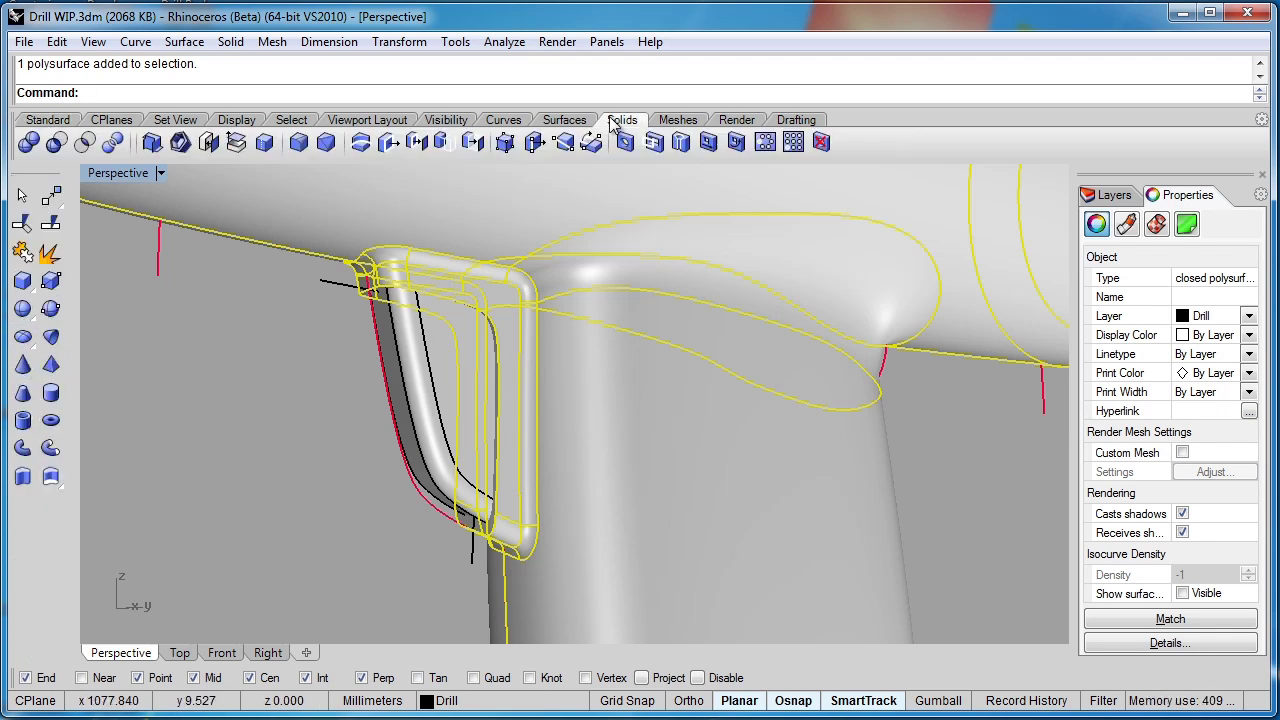
left_click(56, 142)
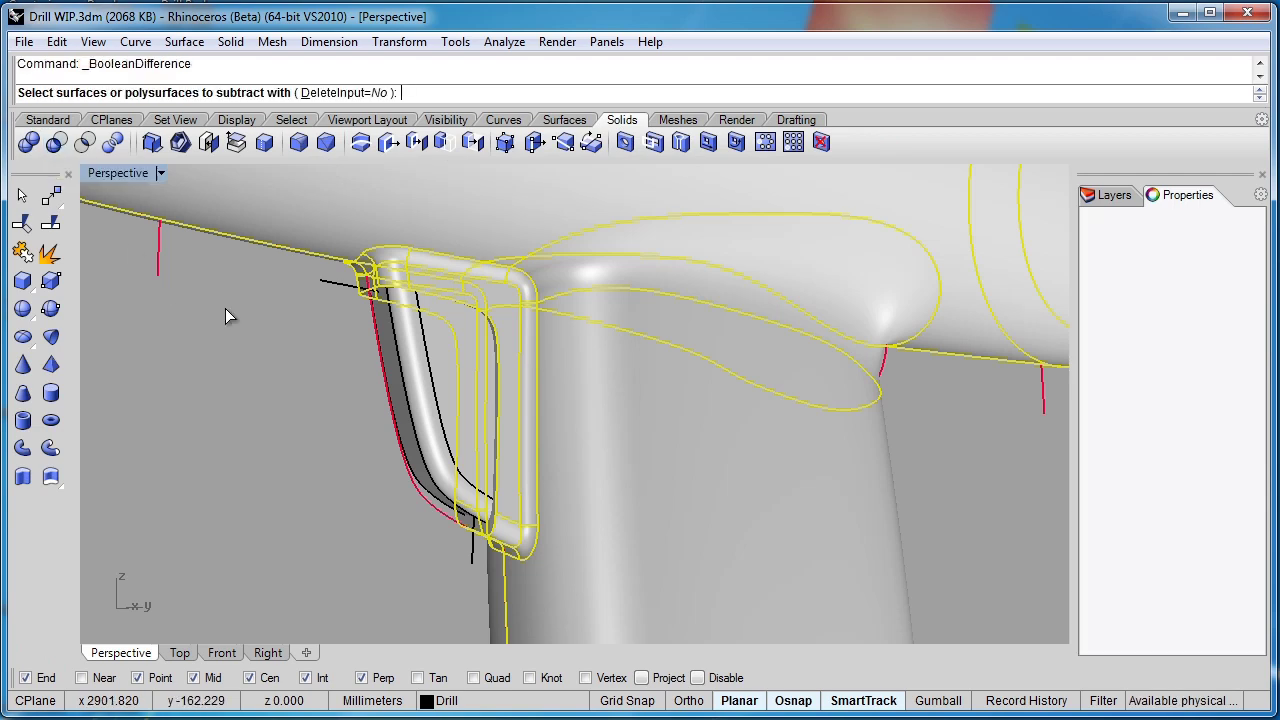
left_click(409, 380)
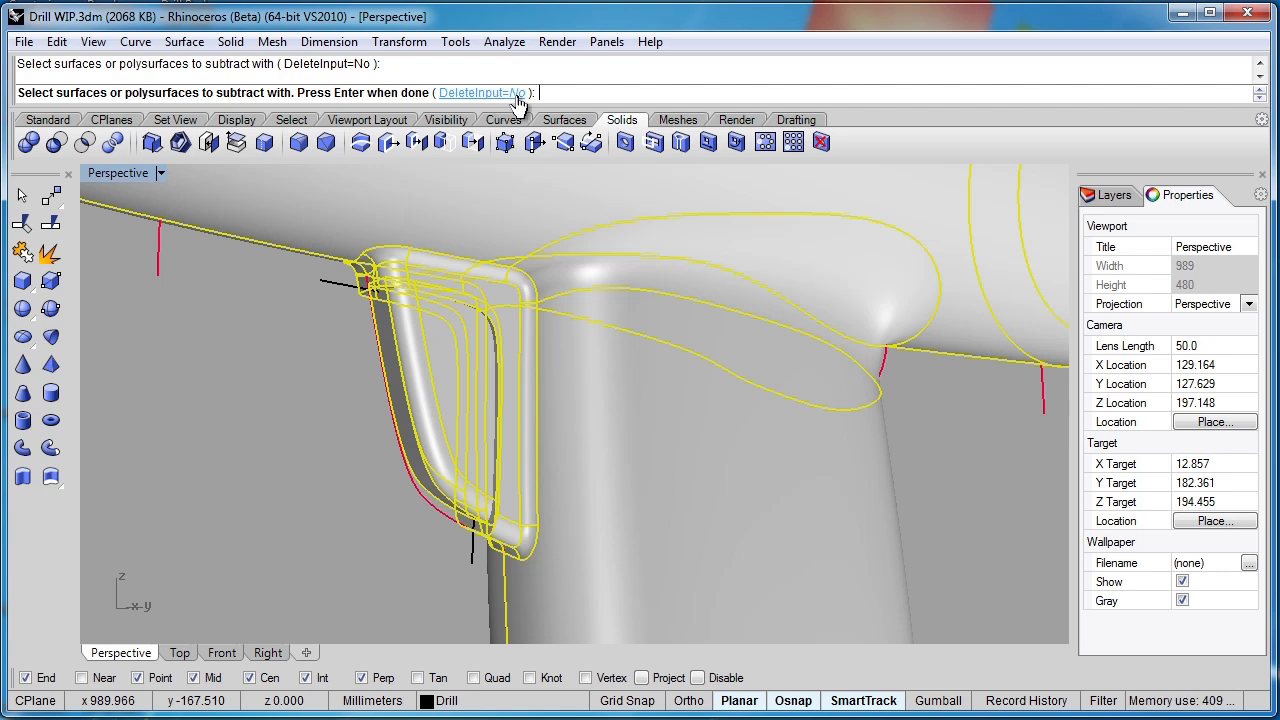
right_click(323, 398)
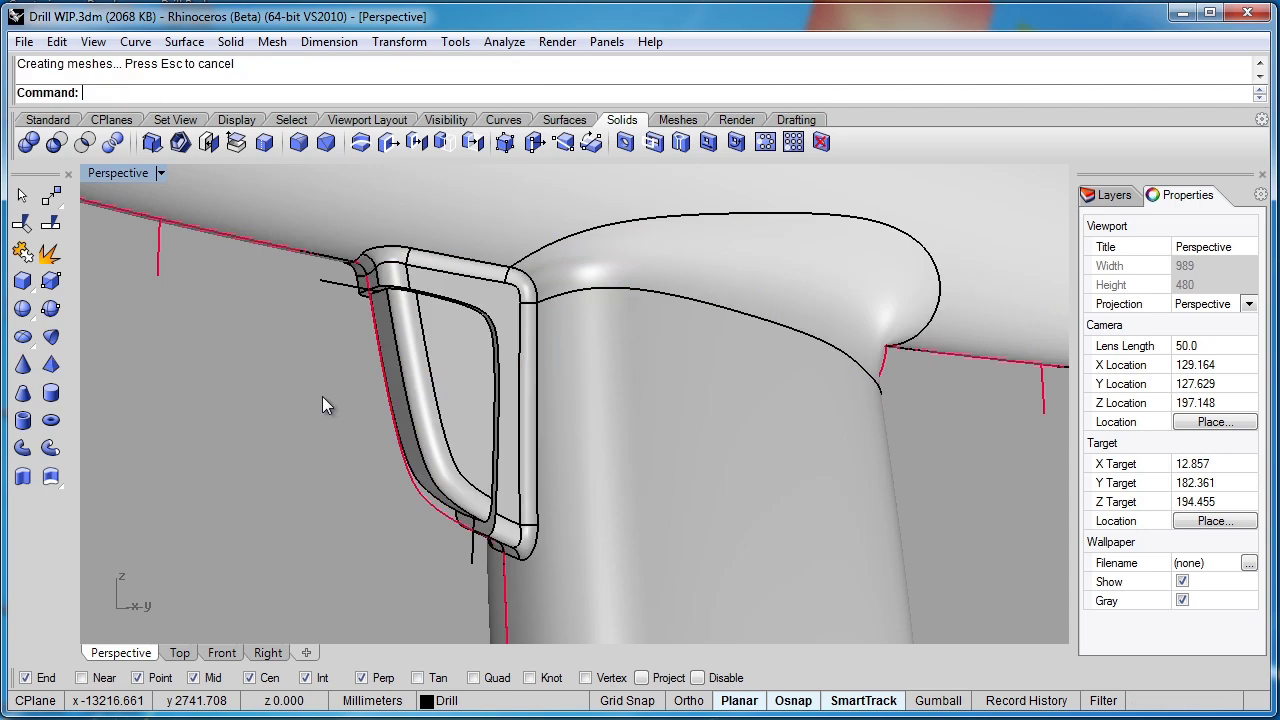
Step: Select the trigger piece in the recess and rename Layer 03 as Trigger
left_click(429, 359)
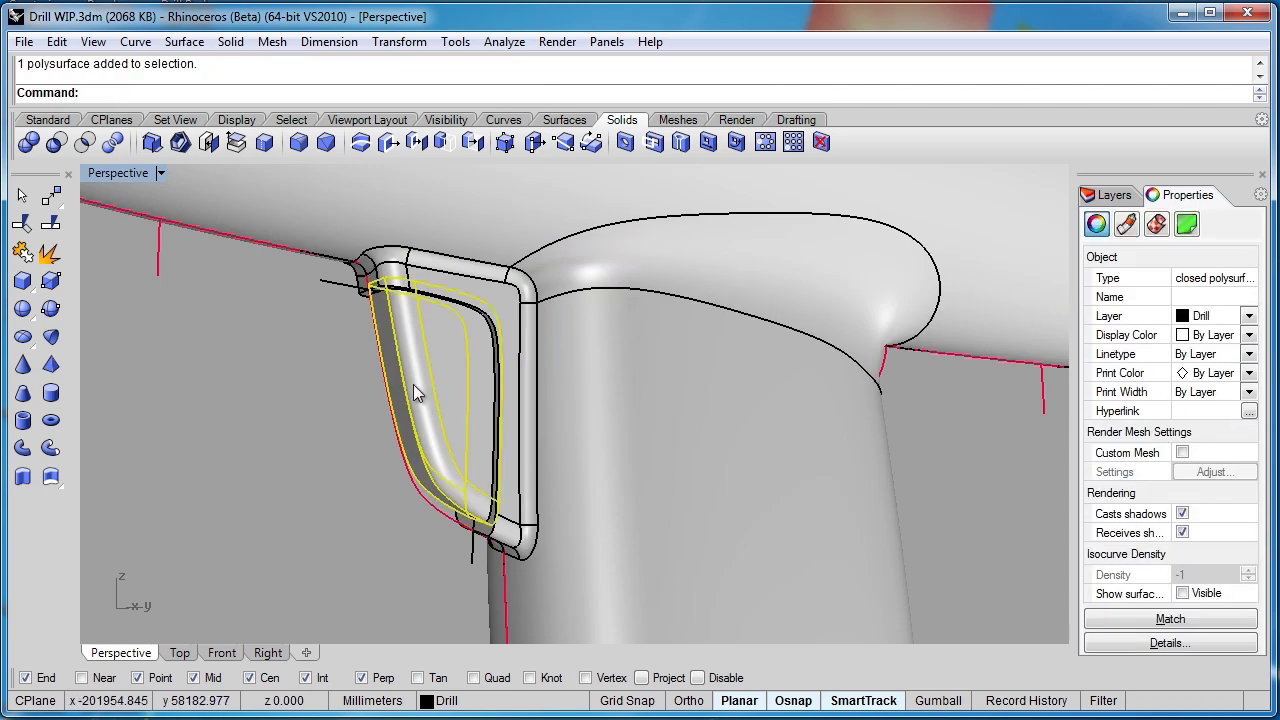
left_click(284, 514)
right_click_drag(284, 514, 380, 478)
left_click(481, 401)
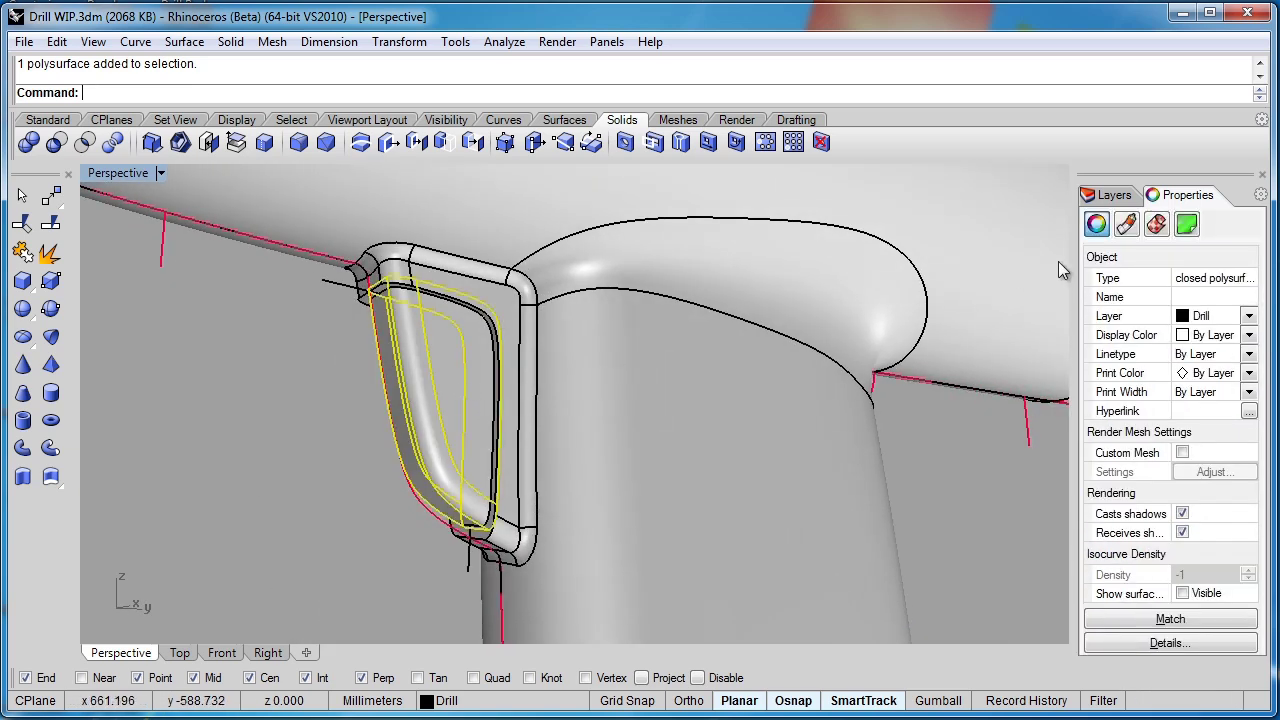
left_click(1114, 194)
left_click(1145, 316)
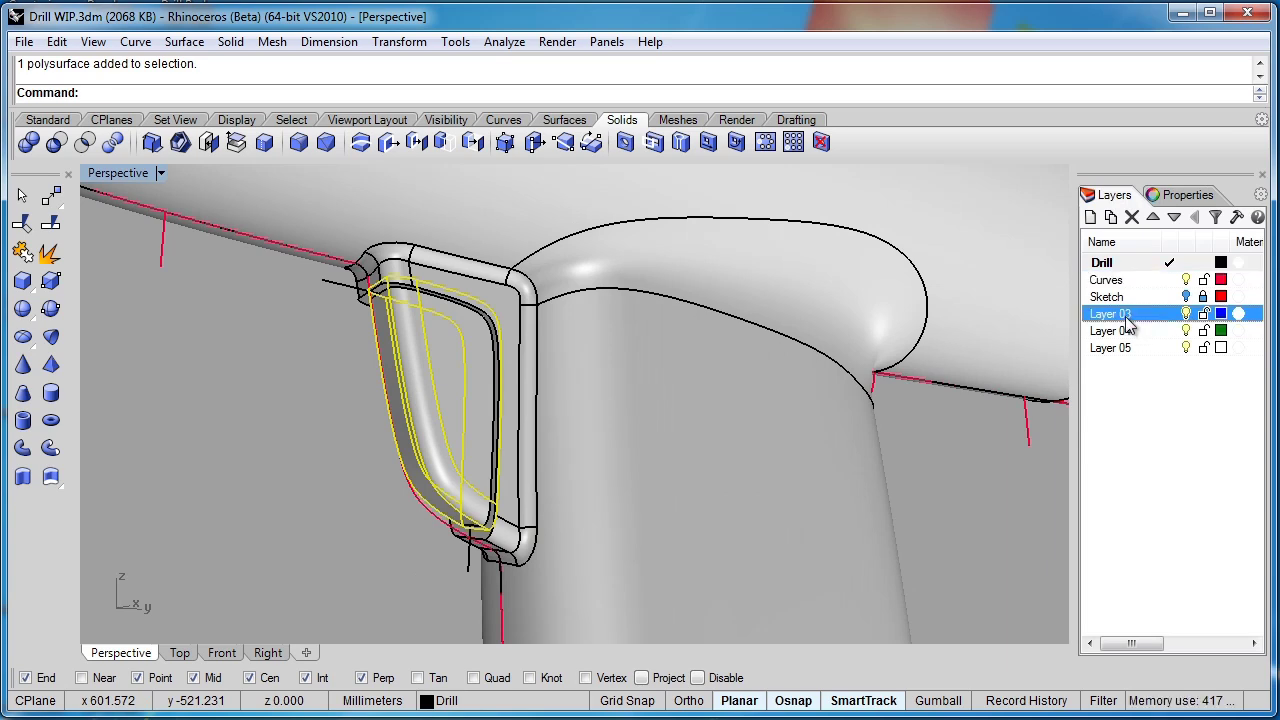
left_click(1128, 315)
type("Trigger")
key("Return")
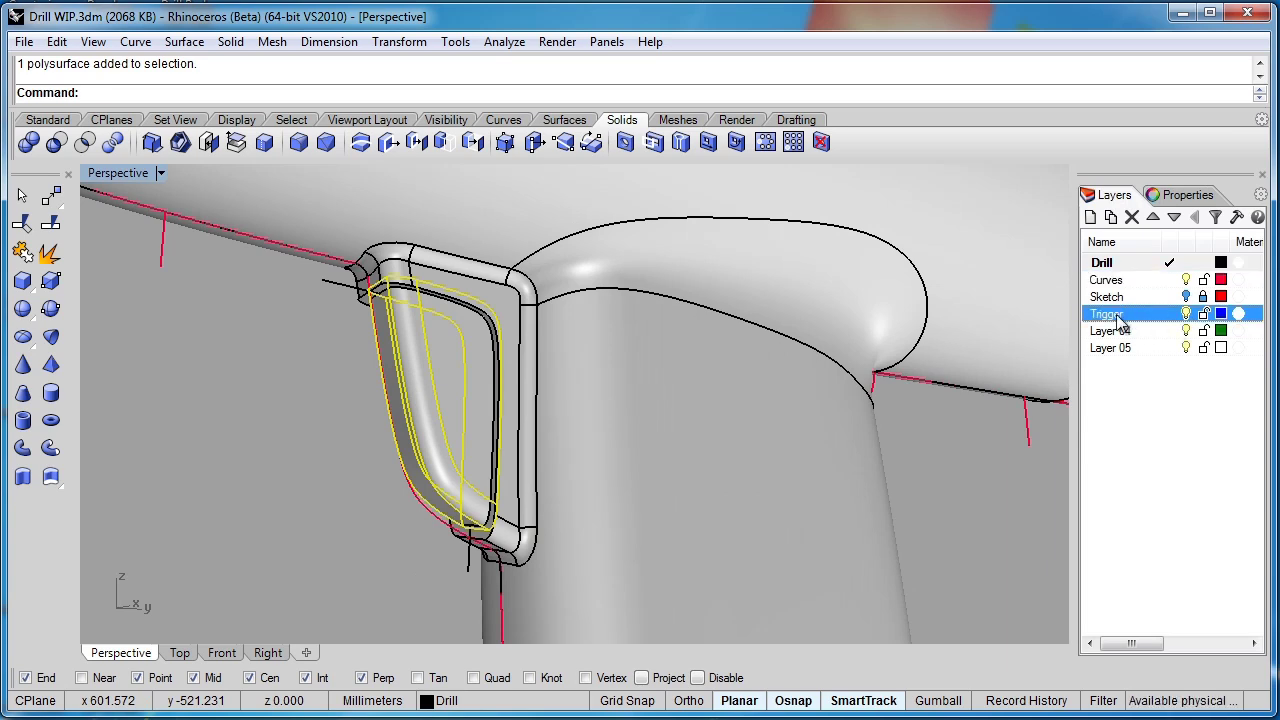
Step: Assign the selected trigger piece to the Trigger layer and turn that layer off
right_click(1118, 317)
left_click(1162, 226)
left_click(676, 408)
left_click(290, 478)
right_click_drag(290, 478, 360, 477)
left_click(1188, 313)
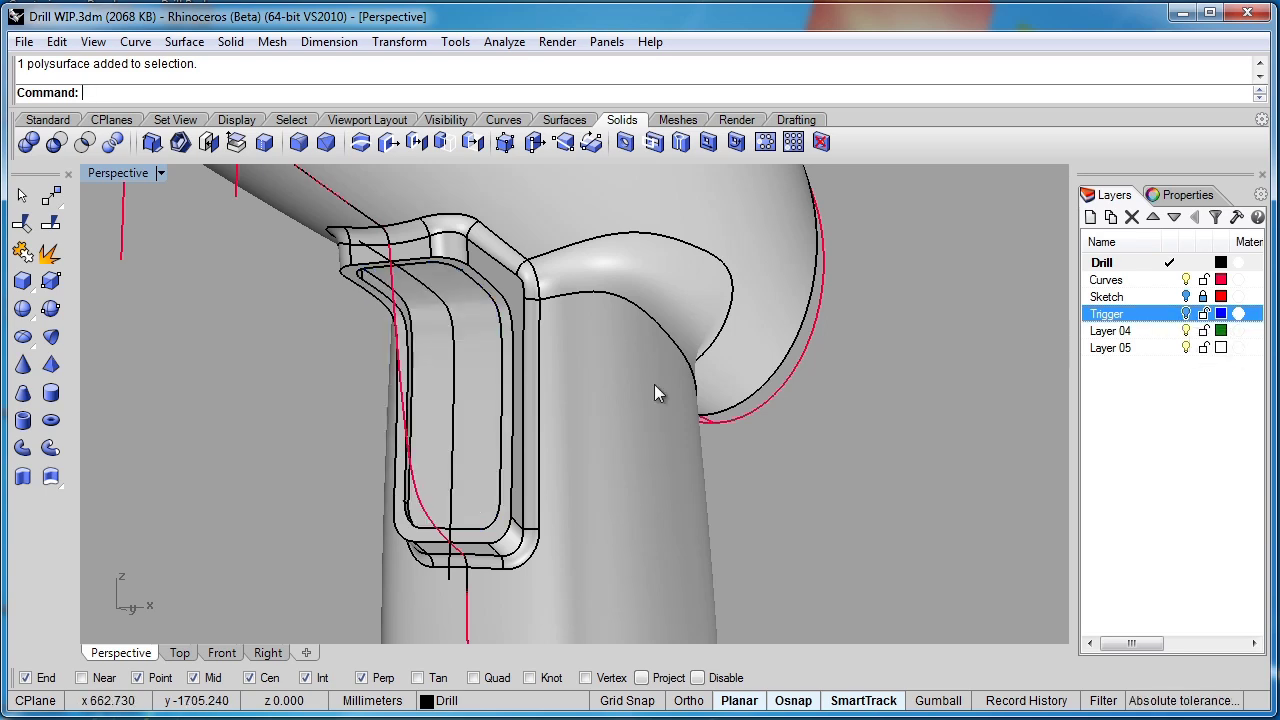
Step: Measure across the trigger recess's inner wall at its lower corner with a temporary dimension, without placing it
right_click_drag(640, 400, 358, 494)
scroll(484, 510, "up", 9)
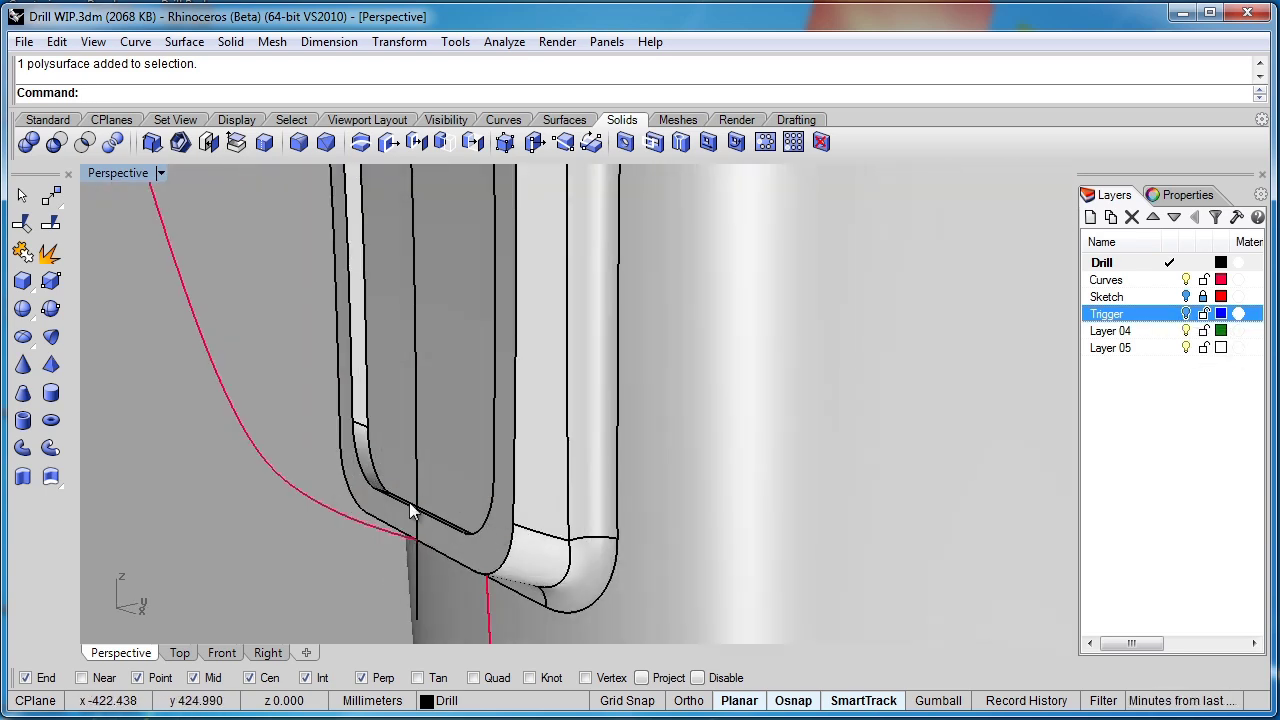
scroll(378, 465, "up", 5)
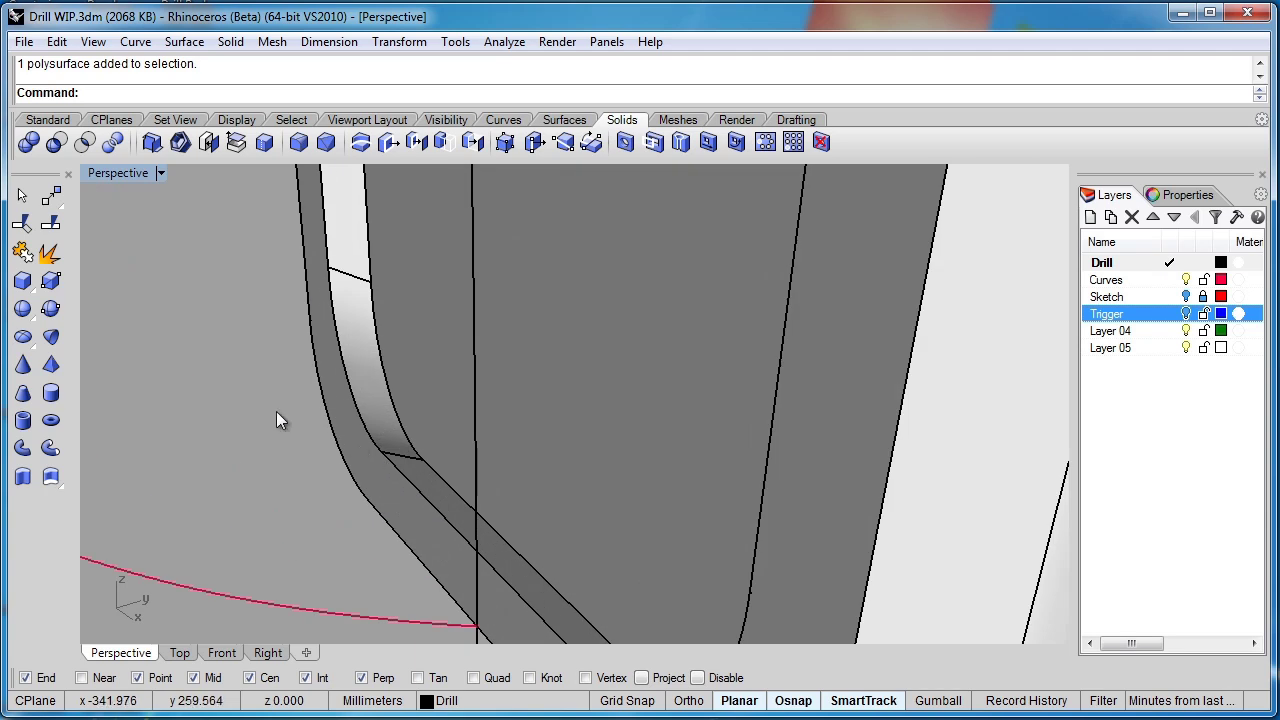
left_click(48, 120)
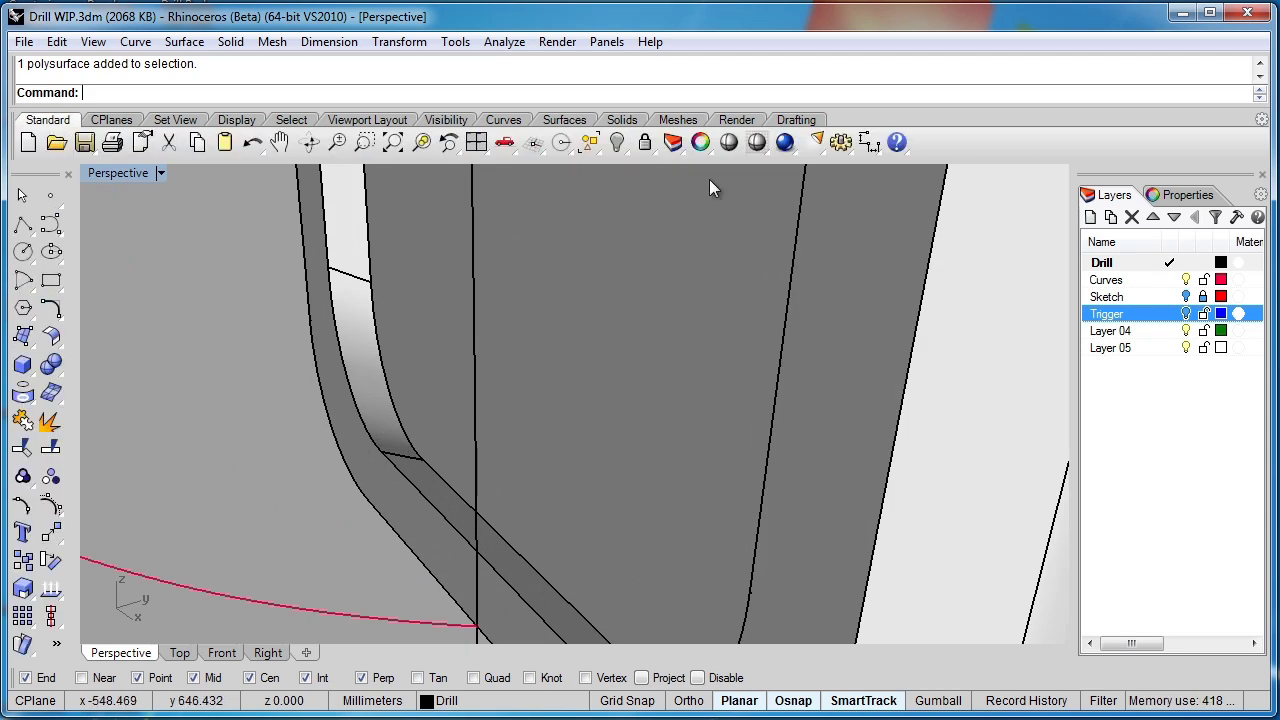
left_click(866, 145)
left_click(424, 449)
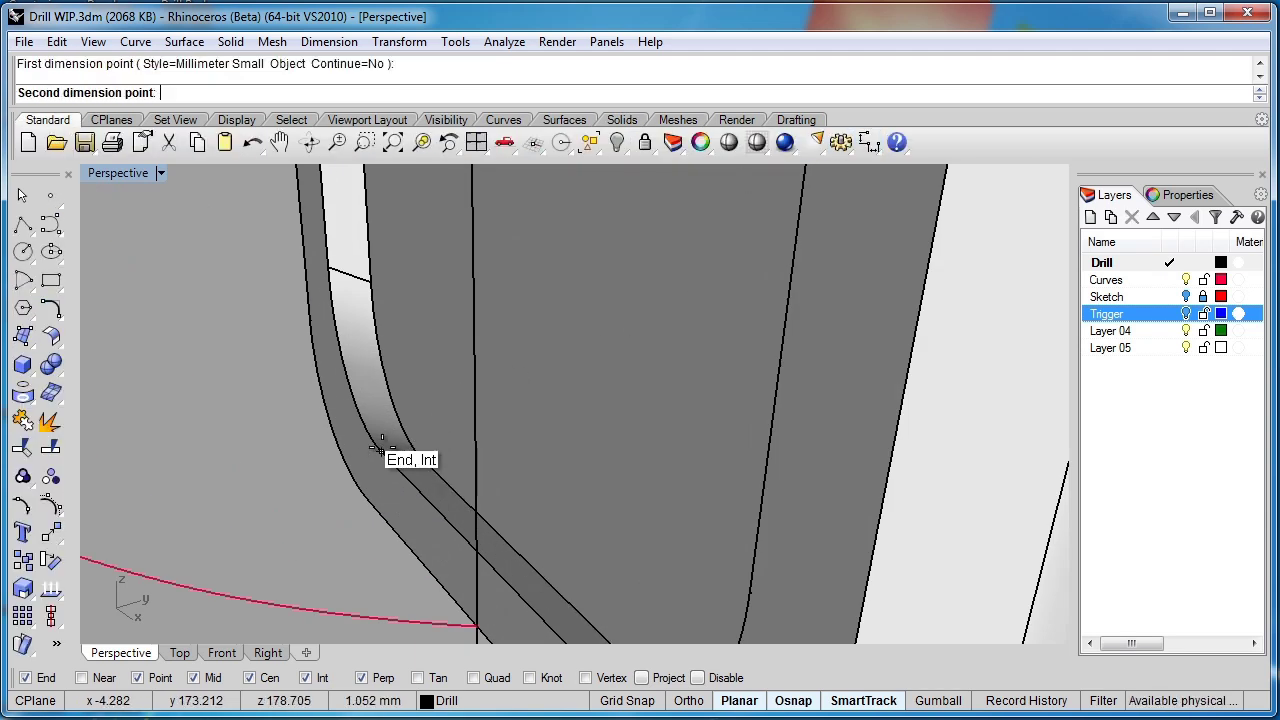
left_click(383, 450)
scroll(418, 462, "down", 3)
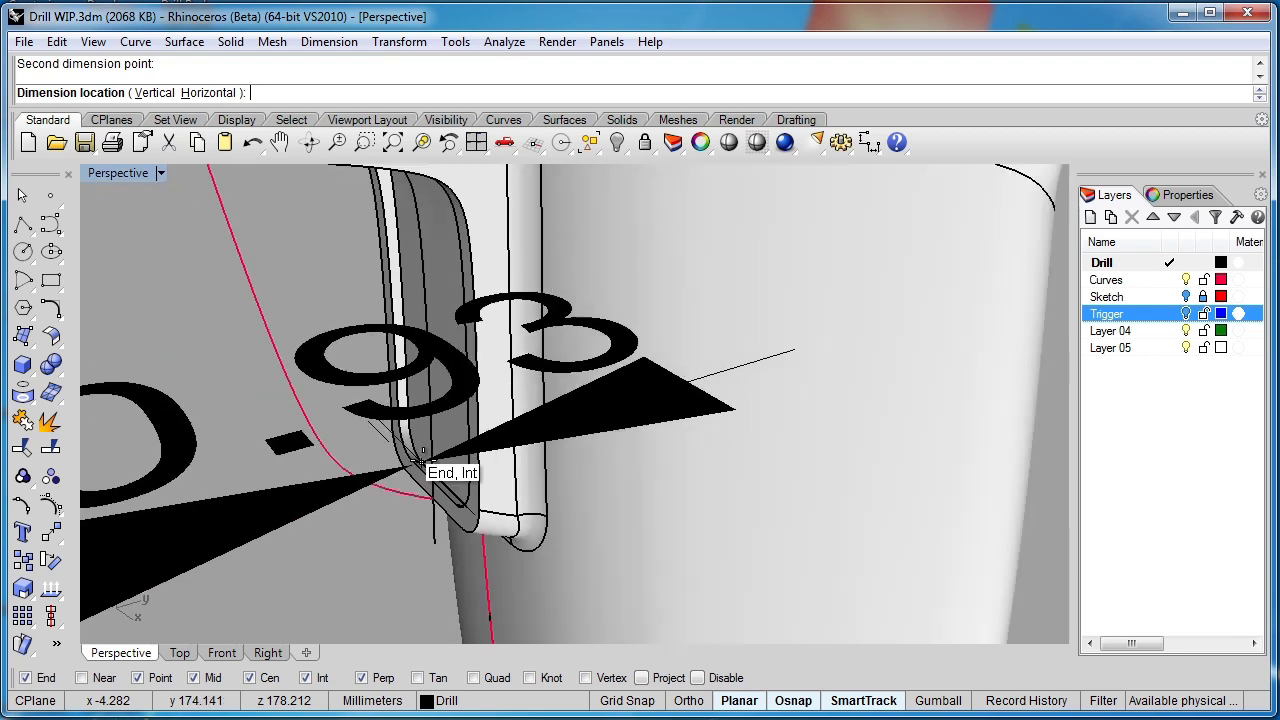
key("Escape")
Step: Start an edge fillet with a 0.5 mm radius and chain-select the inner rim edges of the trigger recess
scroll(397, 454, "up", 5)
right_click_drag(379, 455, 406, 440)
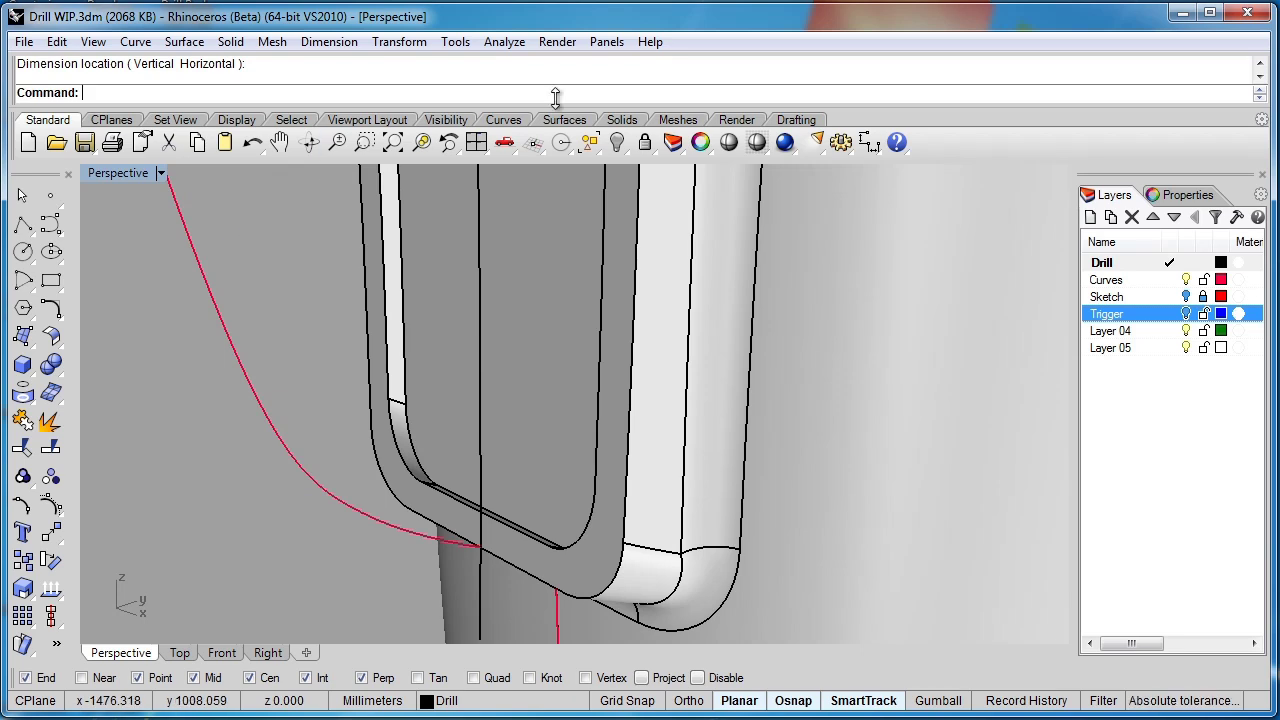
left_click(622, 120)
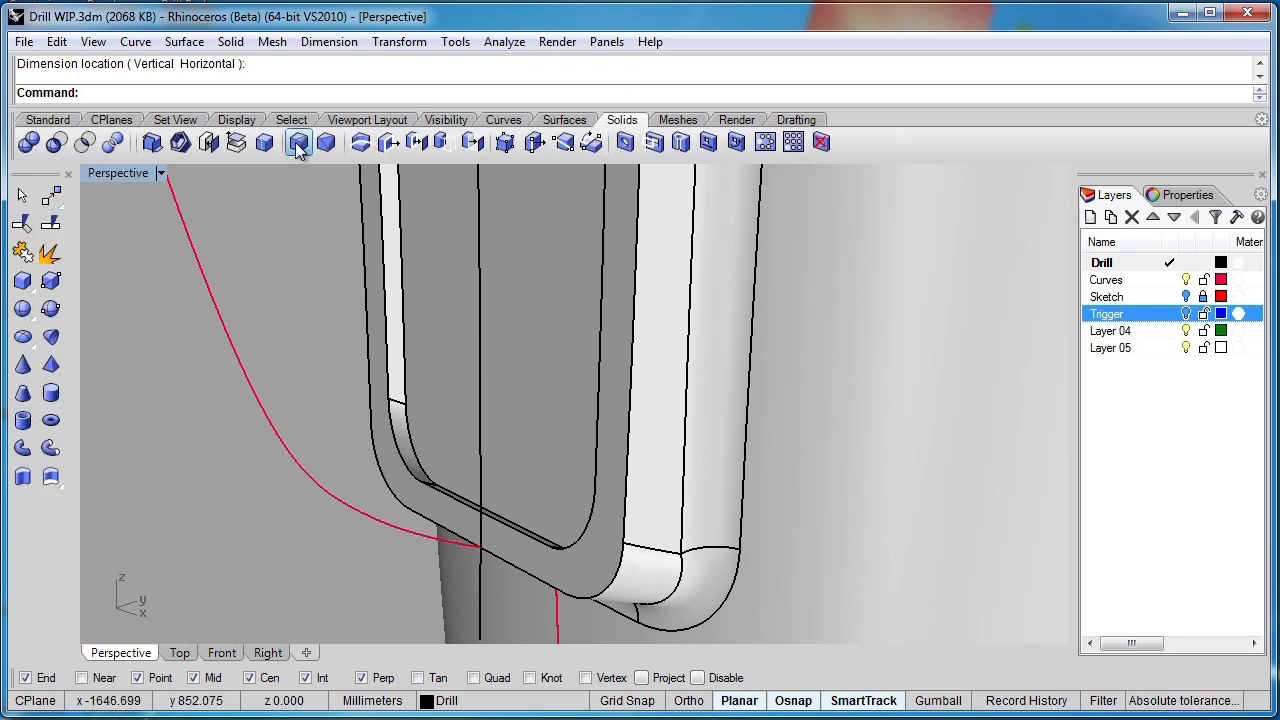
left_click(329, 142)
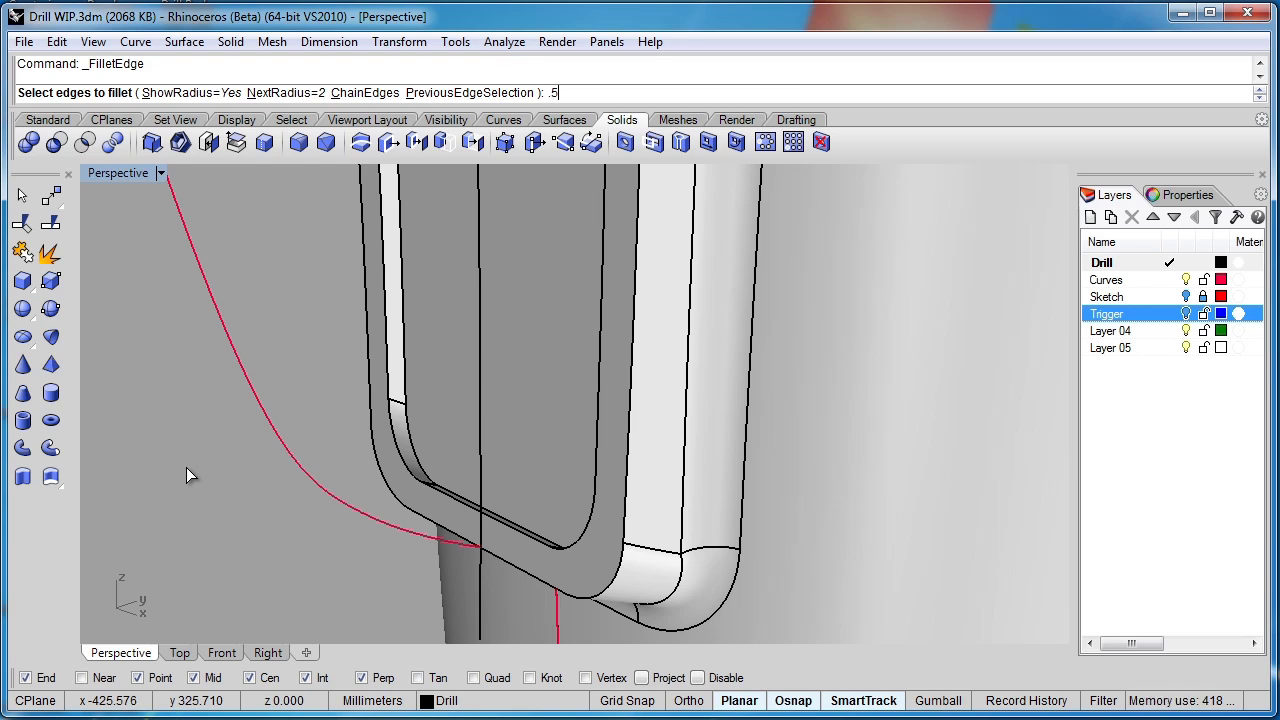
type(".5")
key("Return")
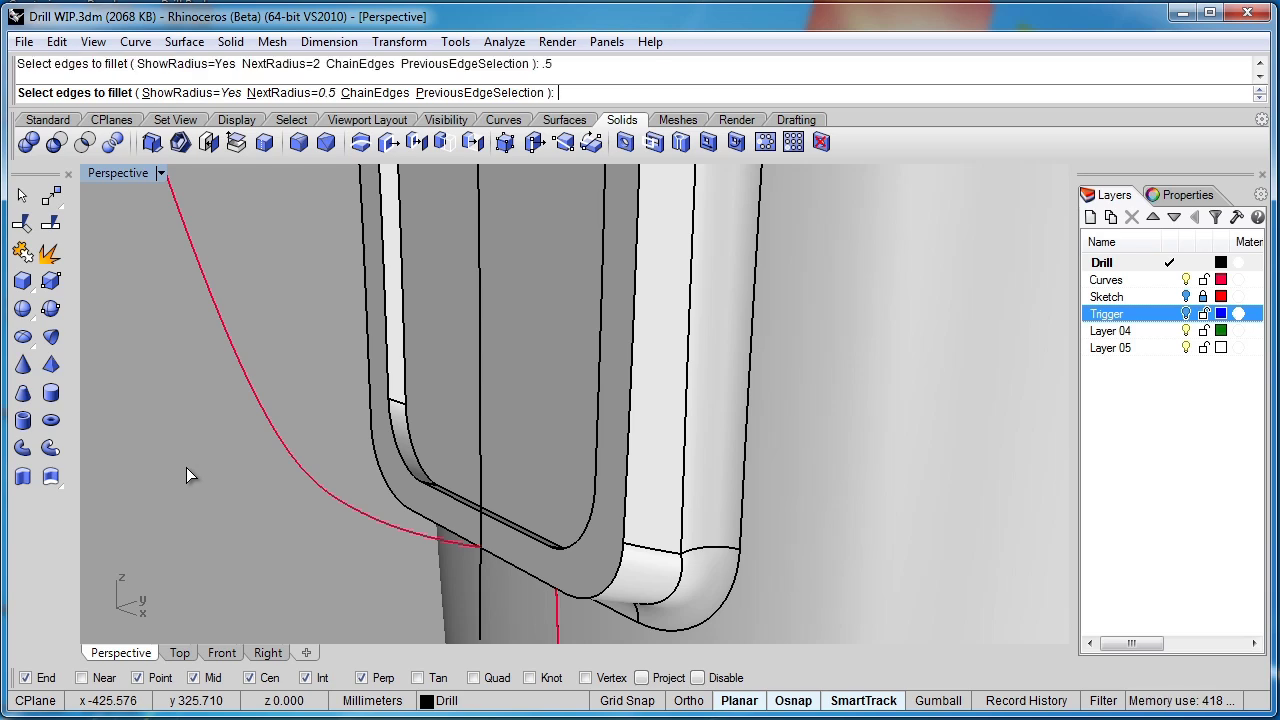
left_click(375, 92)
left_click(388, 337)
right_click_drag(388, 337, 454, 224)
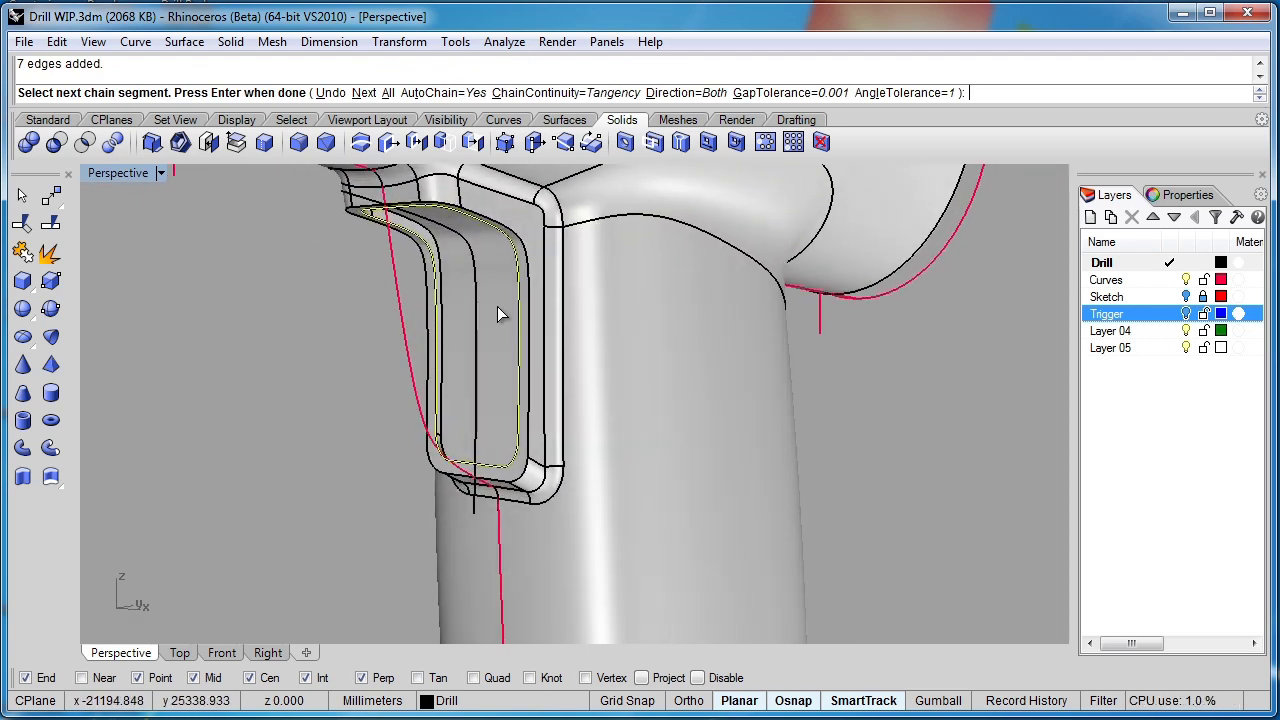
scroll(530, 483, "up", 2)
right_click(528, 479)
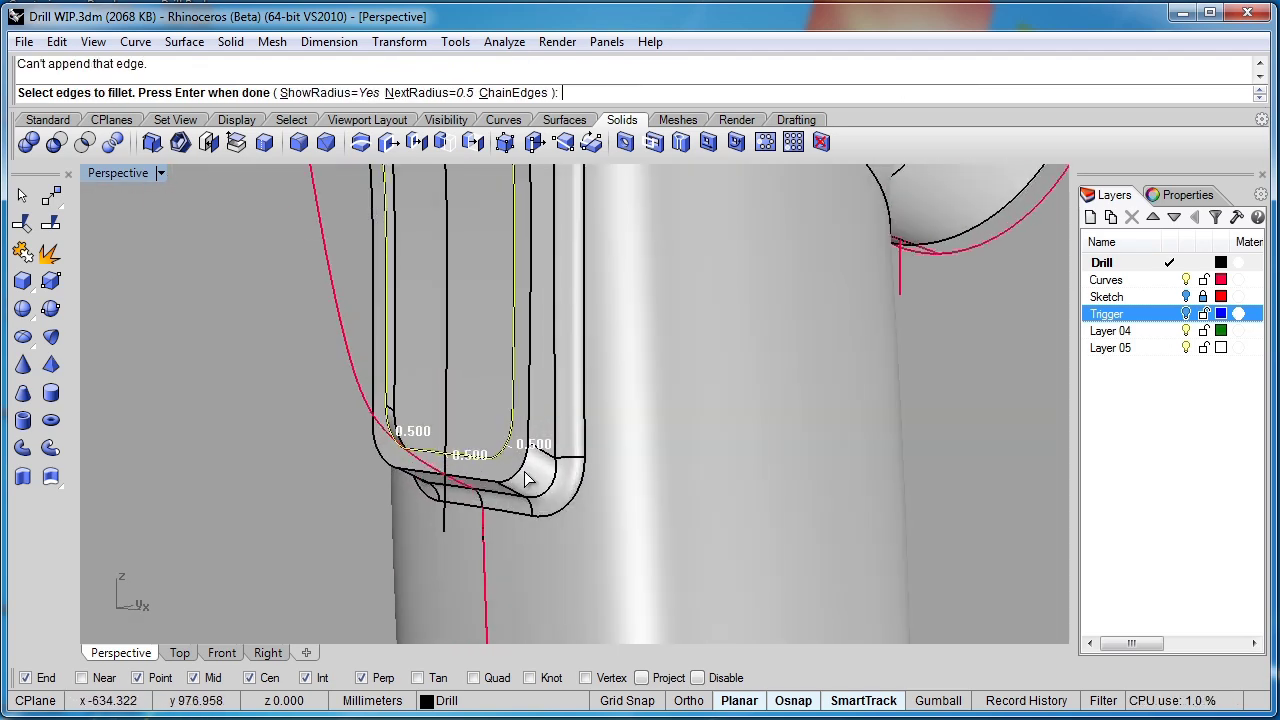
Step: Add the outer rim edge chain around the trigger recess and apply the 0.5 mm fillet to both chains
left_click(512, 93)
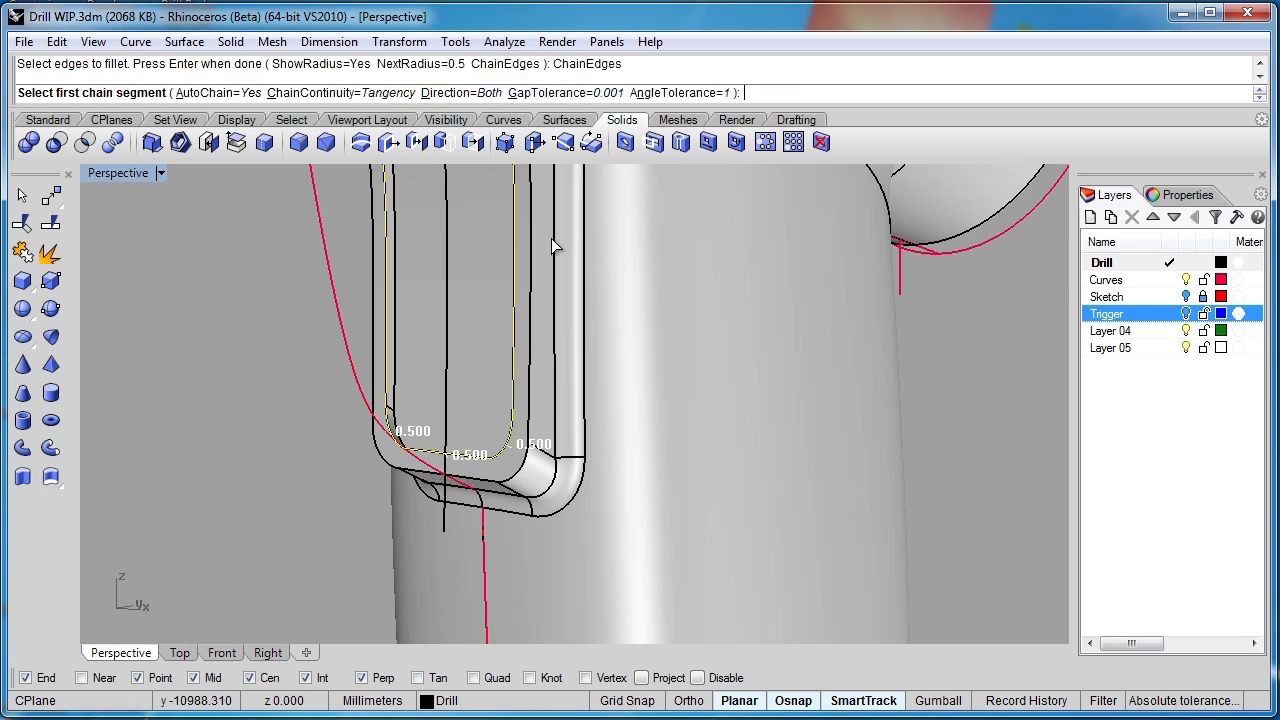
left_click(518, 483)
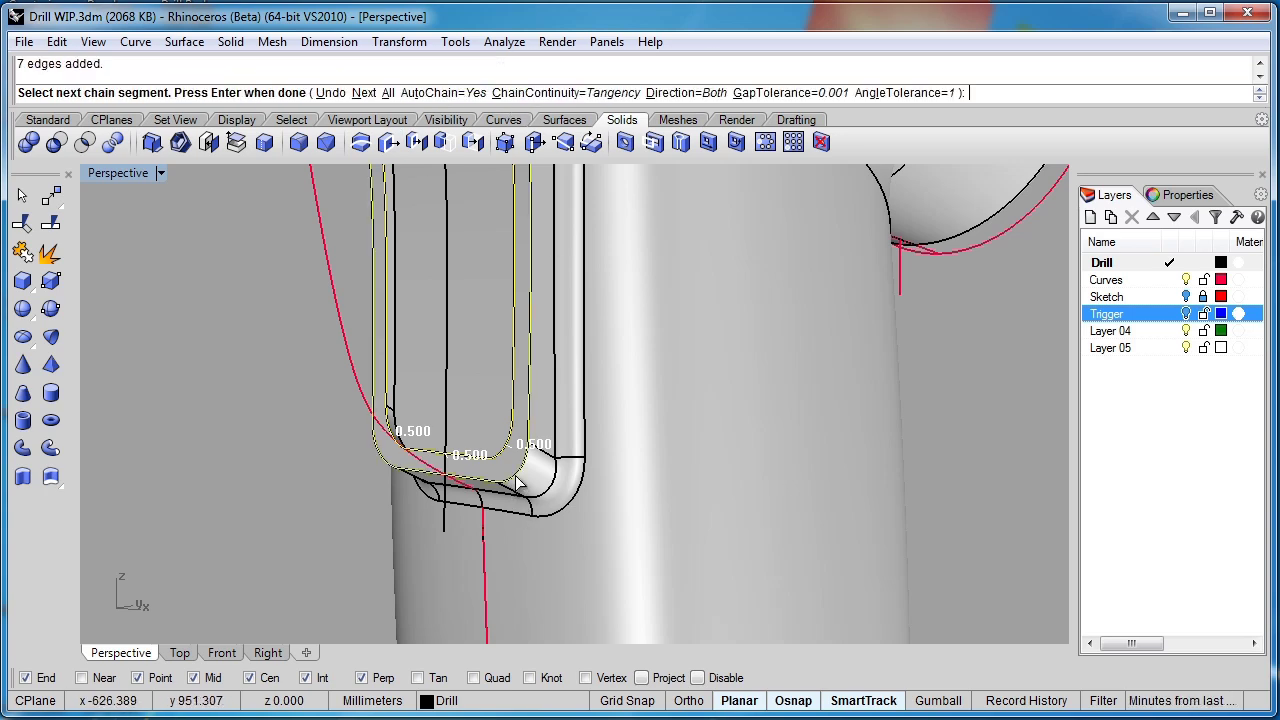
right_click_drag(518, 483, 494, 349)
key("Return")
key("Return")
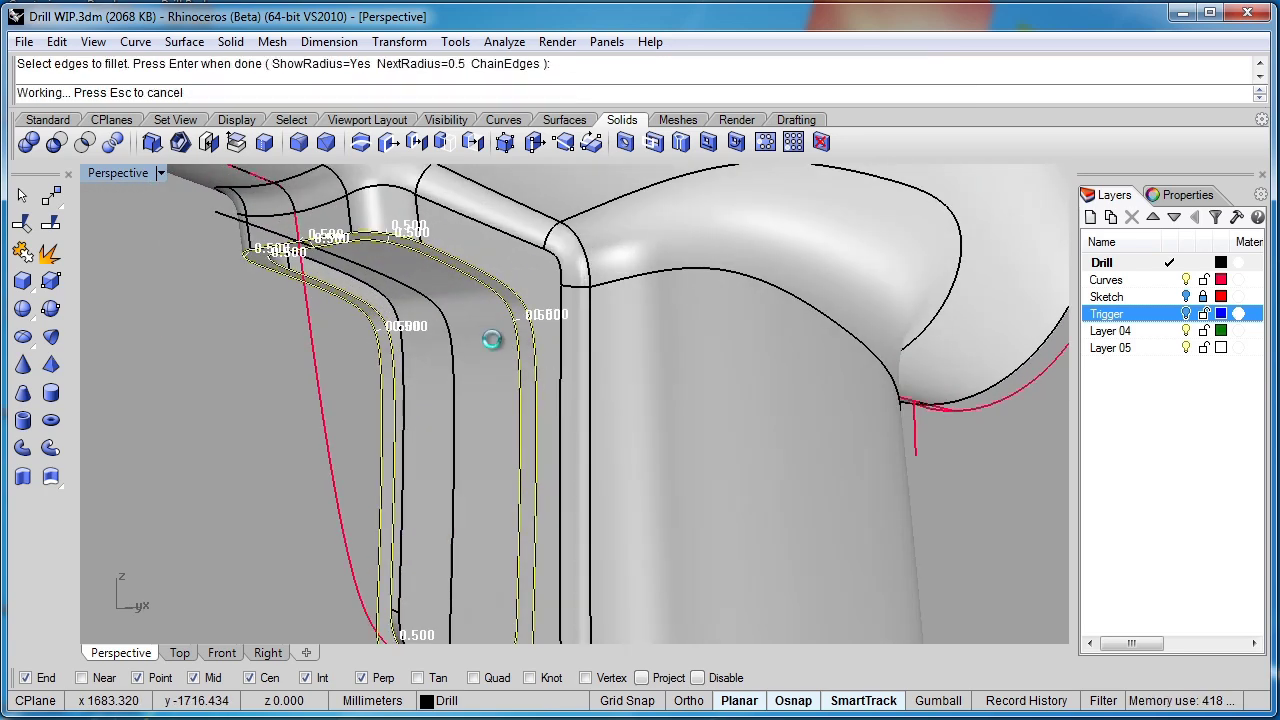
right_click_drag(491, 349, 440, 226)
right_click(443, 236)
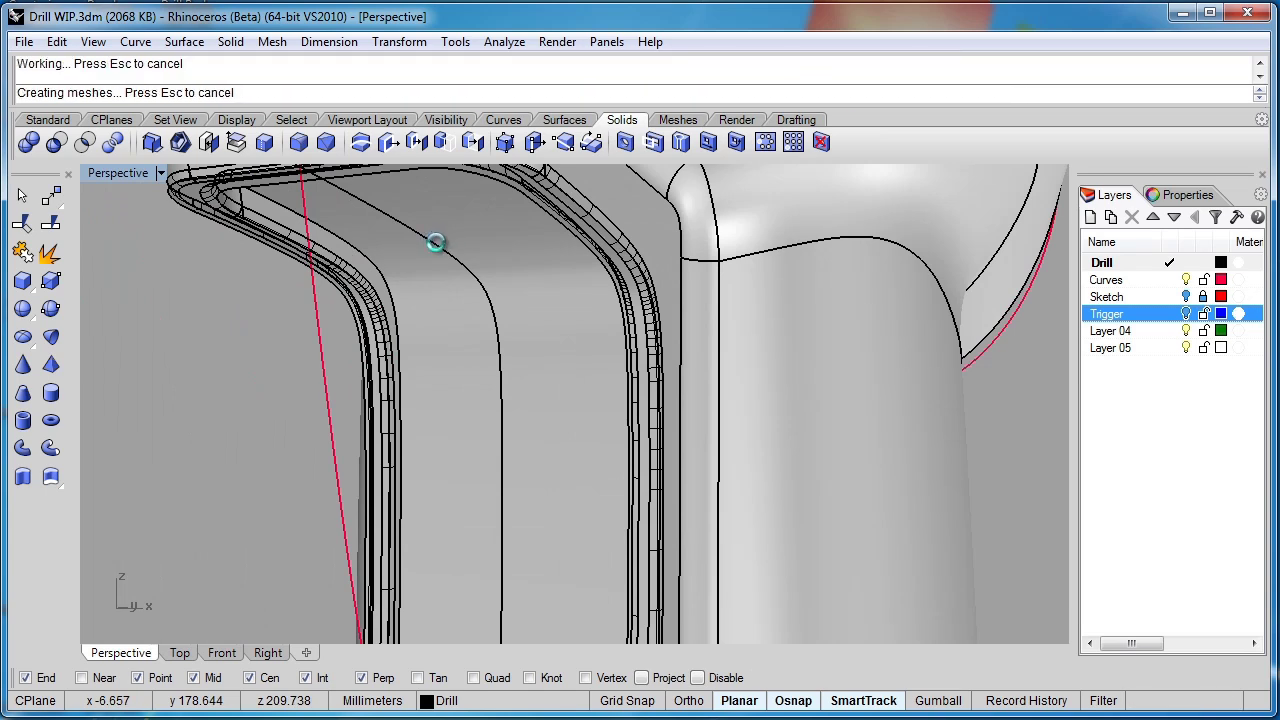
Step: Turn the Trigger layer back on and set the Perspective view to the RenderedShadows display mode
scroll(480, 296, "down", 5)
left_click(1186, 314)
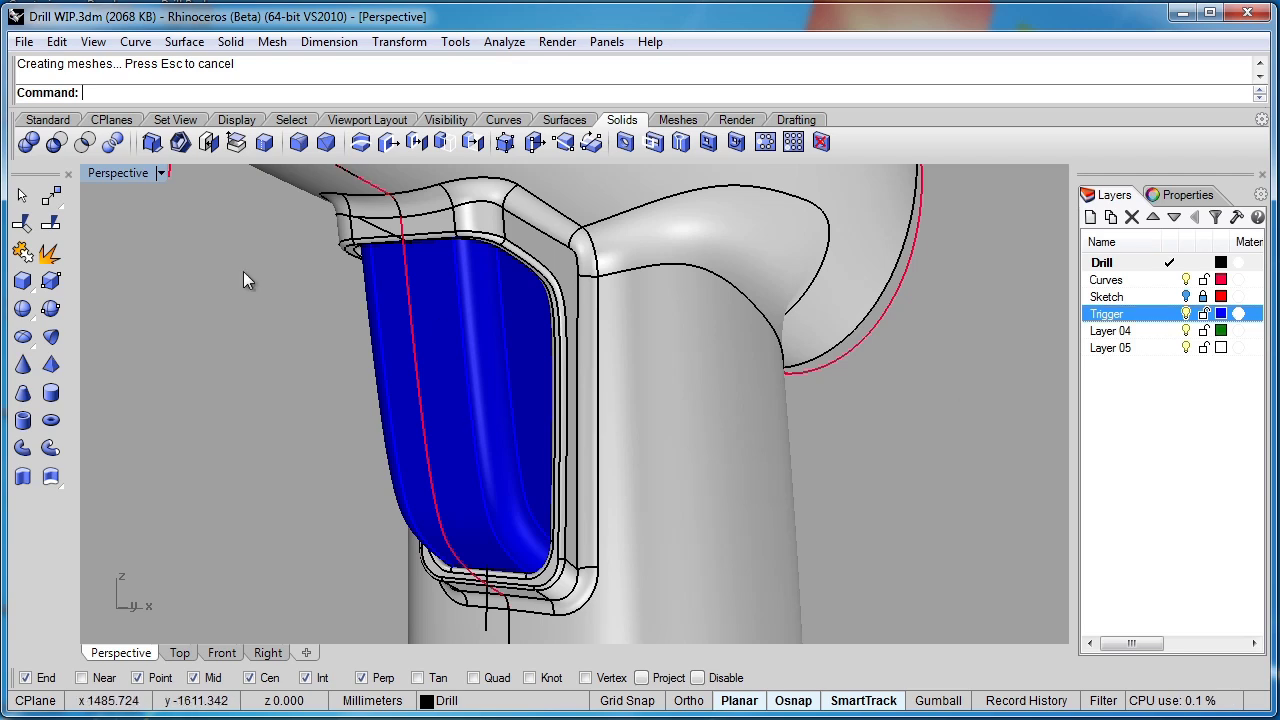
left_click(160, 174)
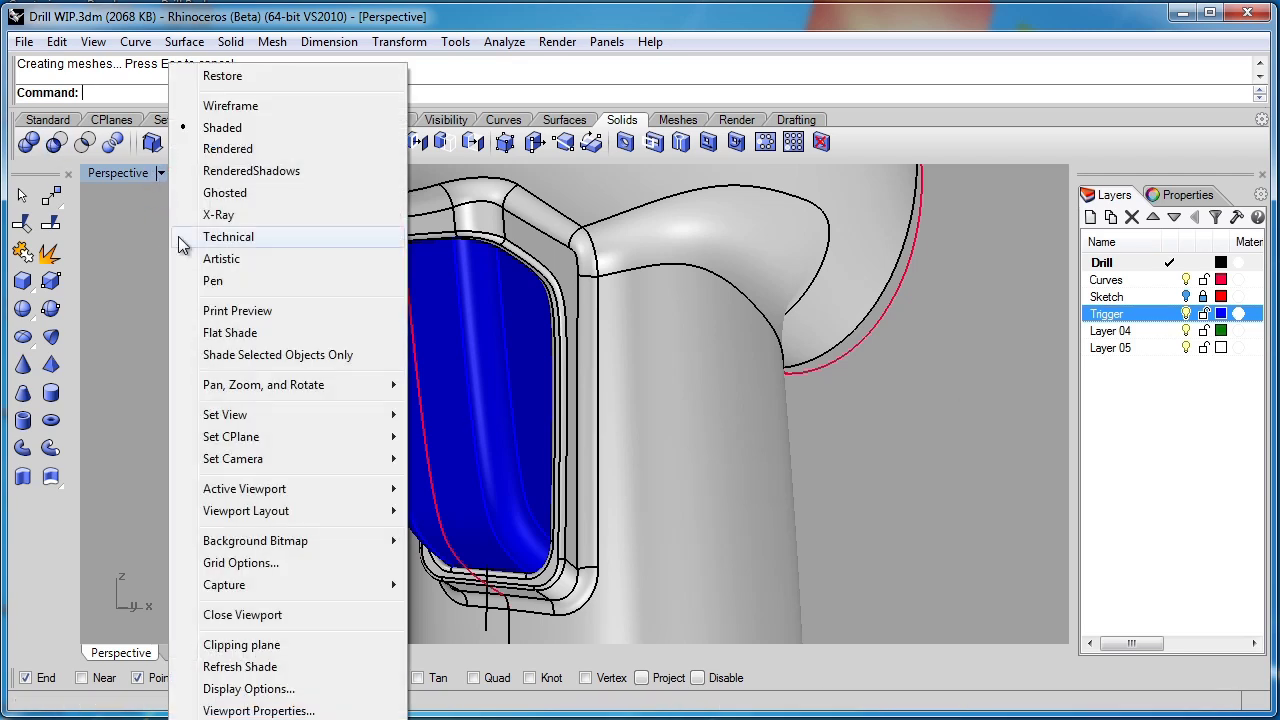
left_click(240, 172)
Step: Examine the trigger's fit and the filleted recess rim up close and on the whole drill from several angles
right_click_drag(264, 484, 345, 420)
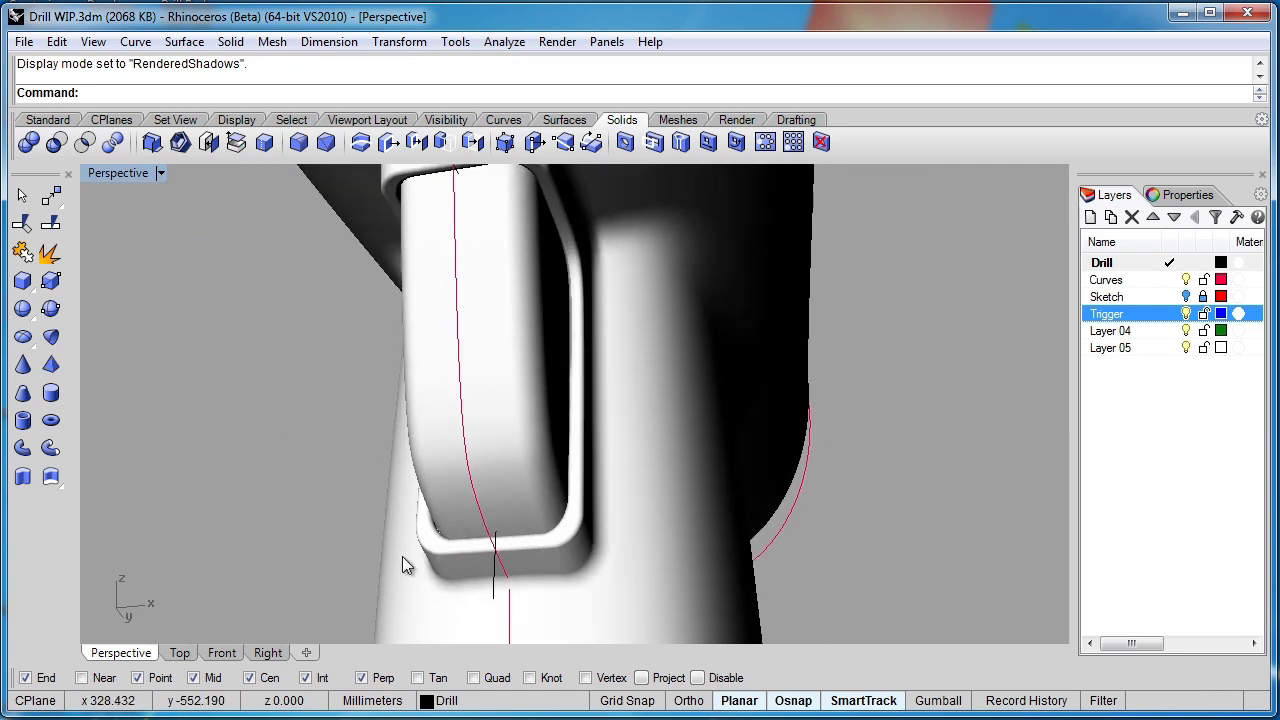
scroll(449, 532, "up", 12)
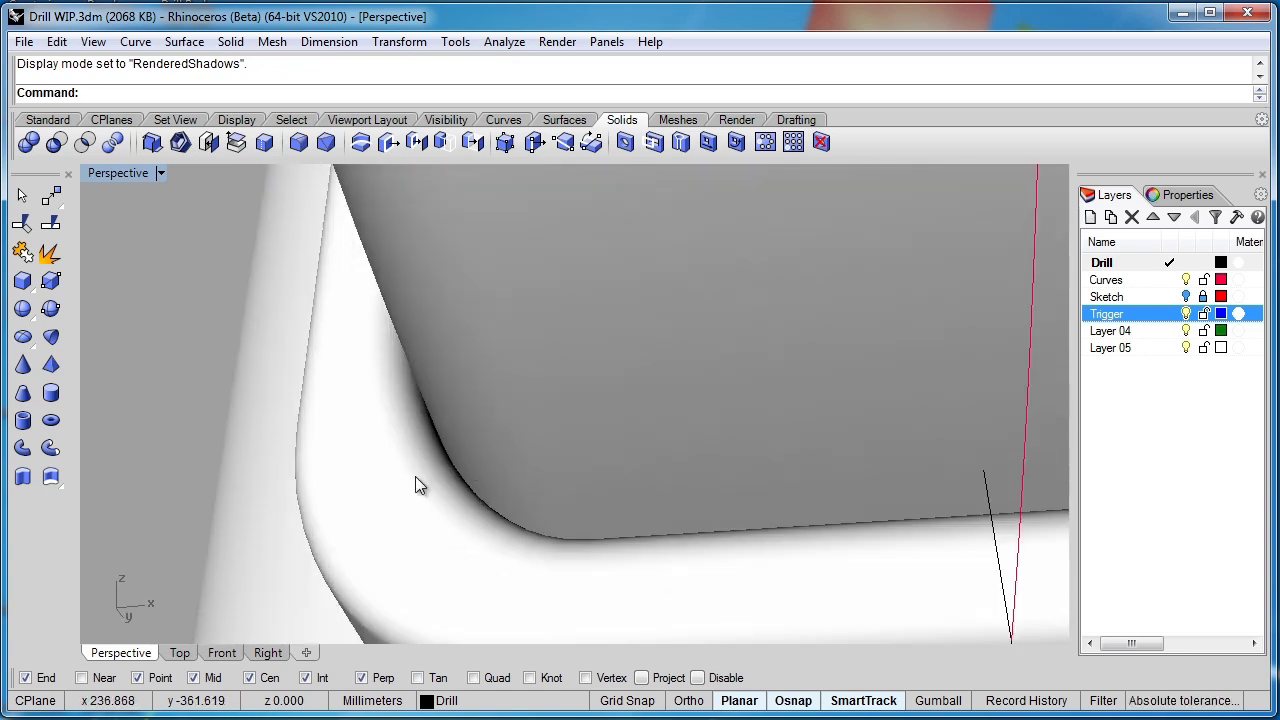
scroll(416, 477, "down", 12)
right_click_drag(402, 422, 560, 521)
scroll(582, 464, "down", 5)
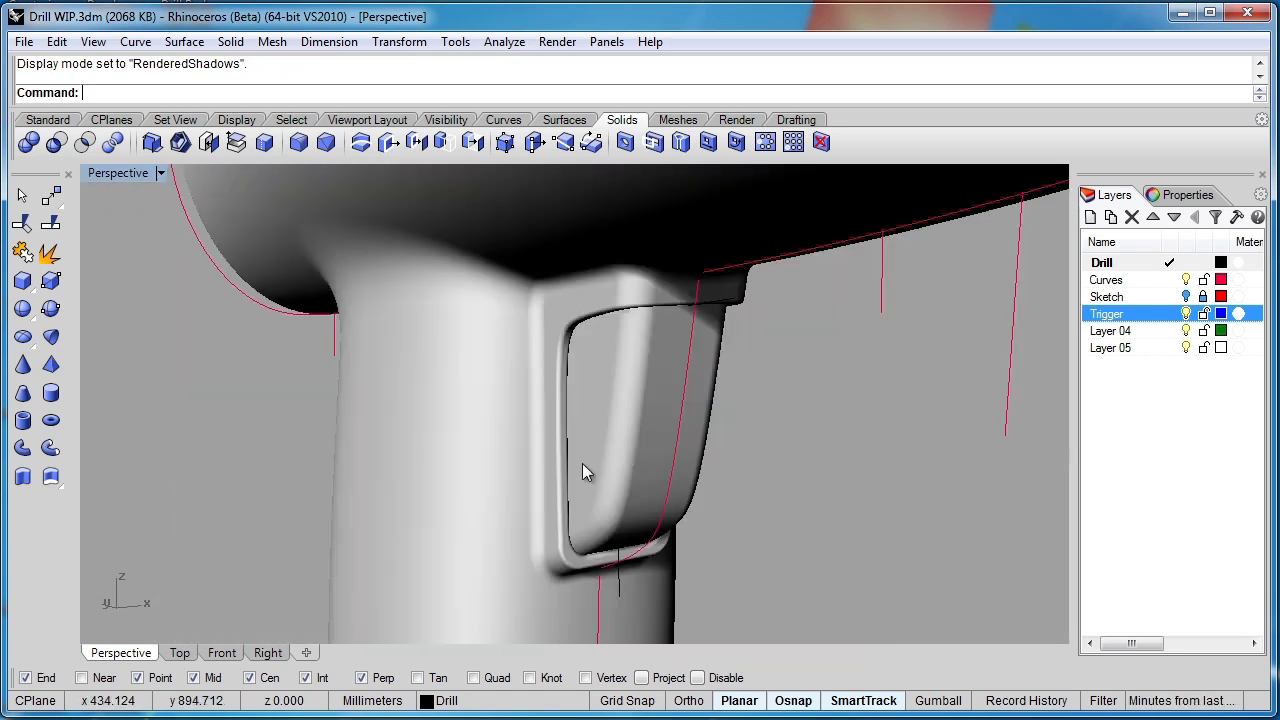
right_click_drag(601, 349, 694, 375)
scroll(695, 377, "down", 9)
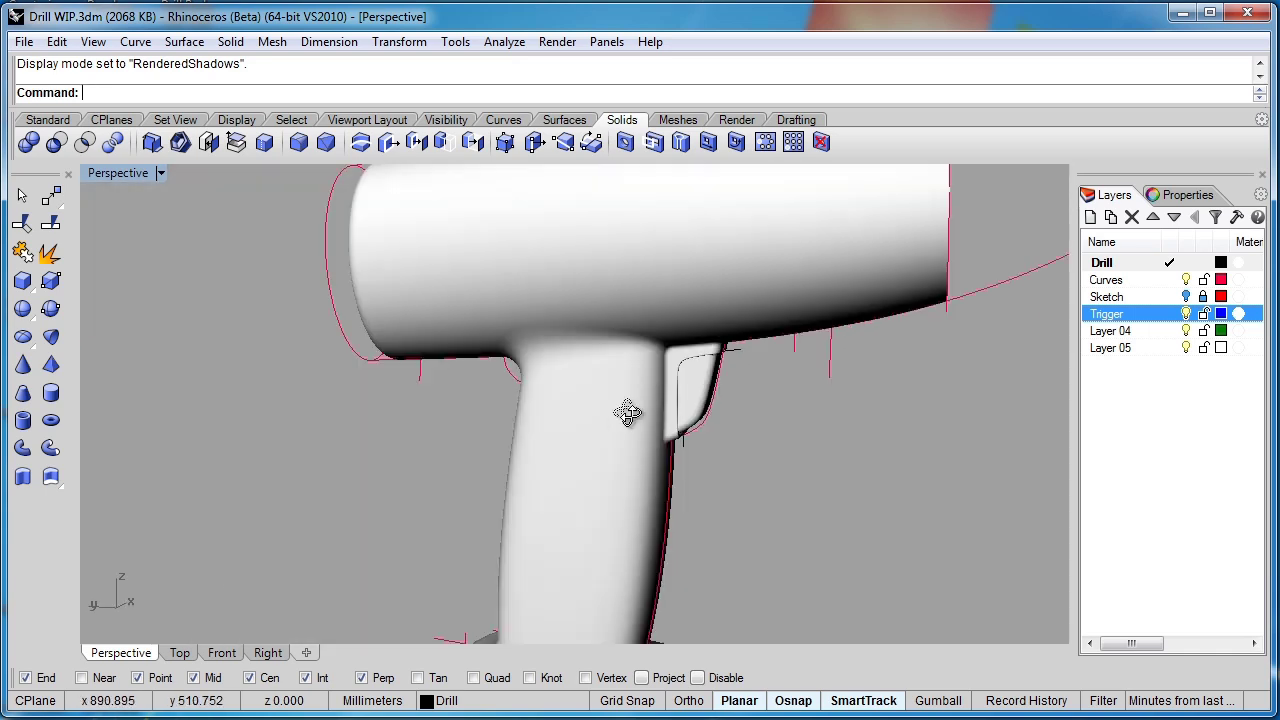
right_click_drag(629, 413, 681, 505)
scroll(681, 504, "down", 5)
right_click_drag(585, 518, 629, 461, "shift")
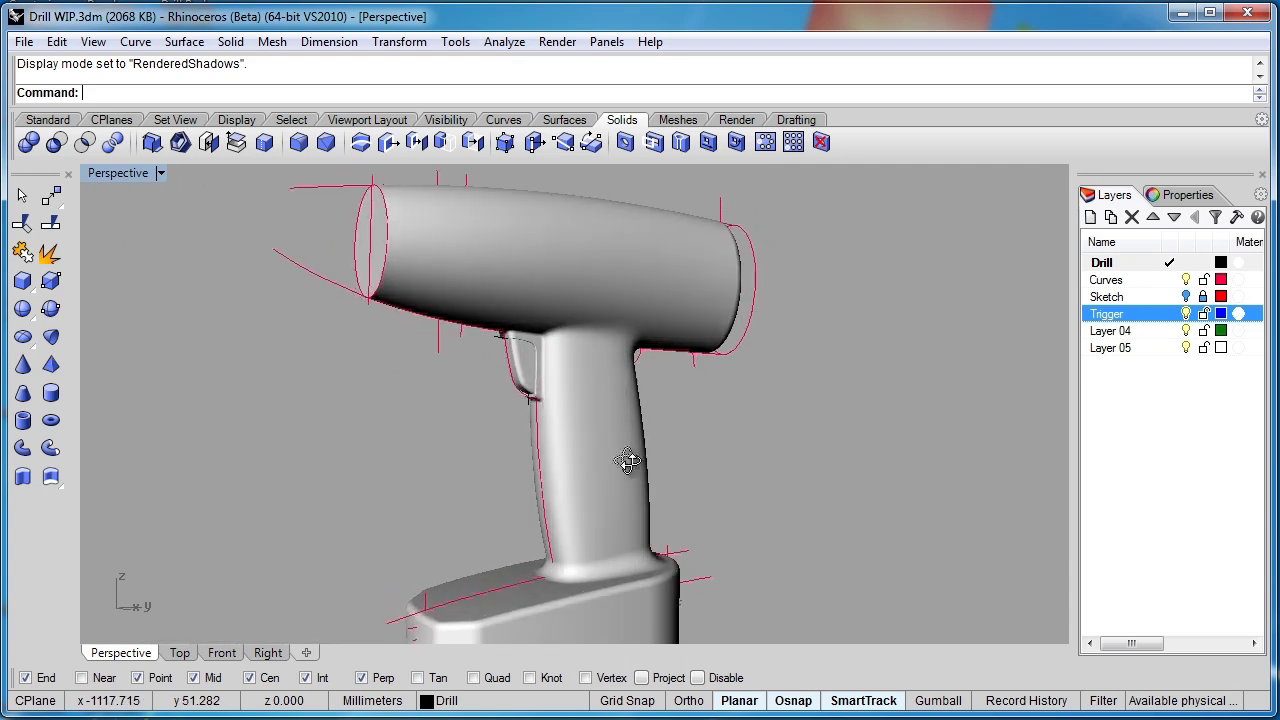
scroll(533, 376, "up", 3)
scroll(535, 382, "up", 3)
scroll(629, 412, "down", 4)
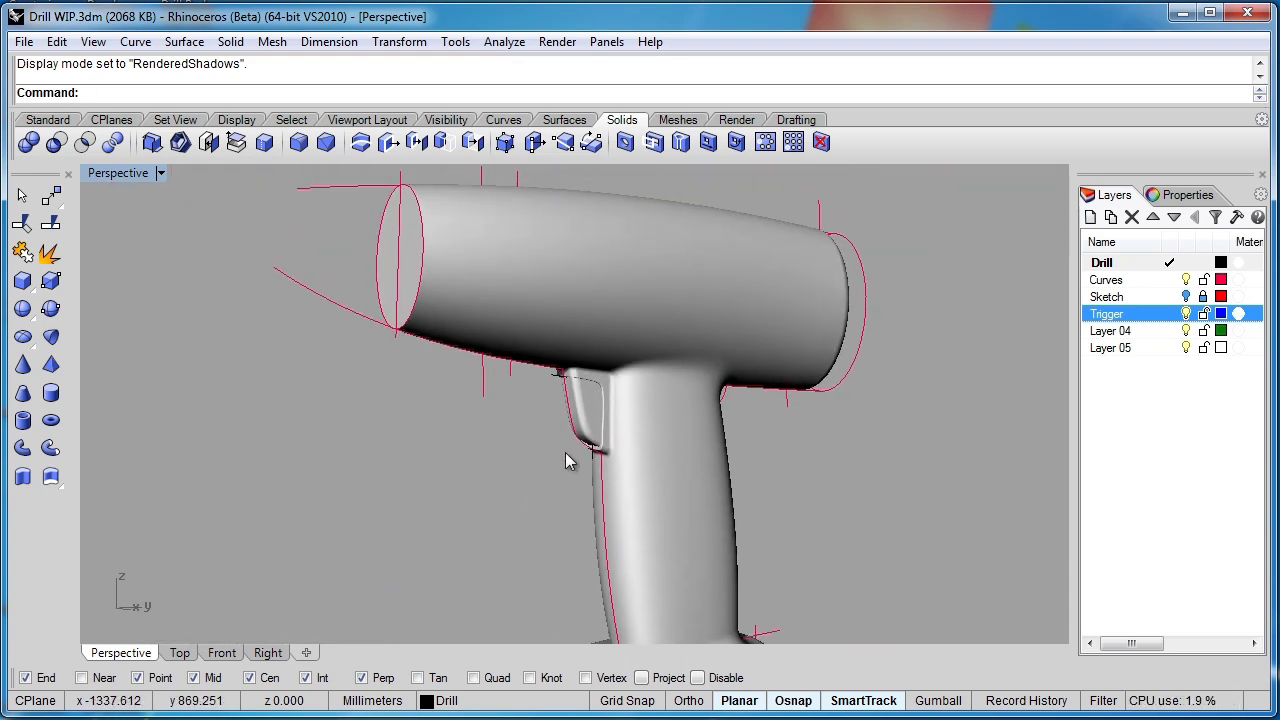
right_click_drag(566, 461, 420, 483)
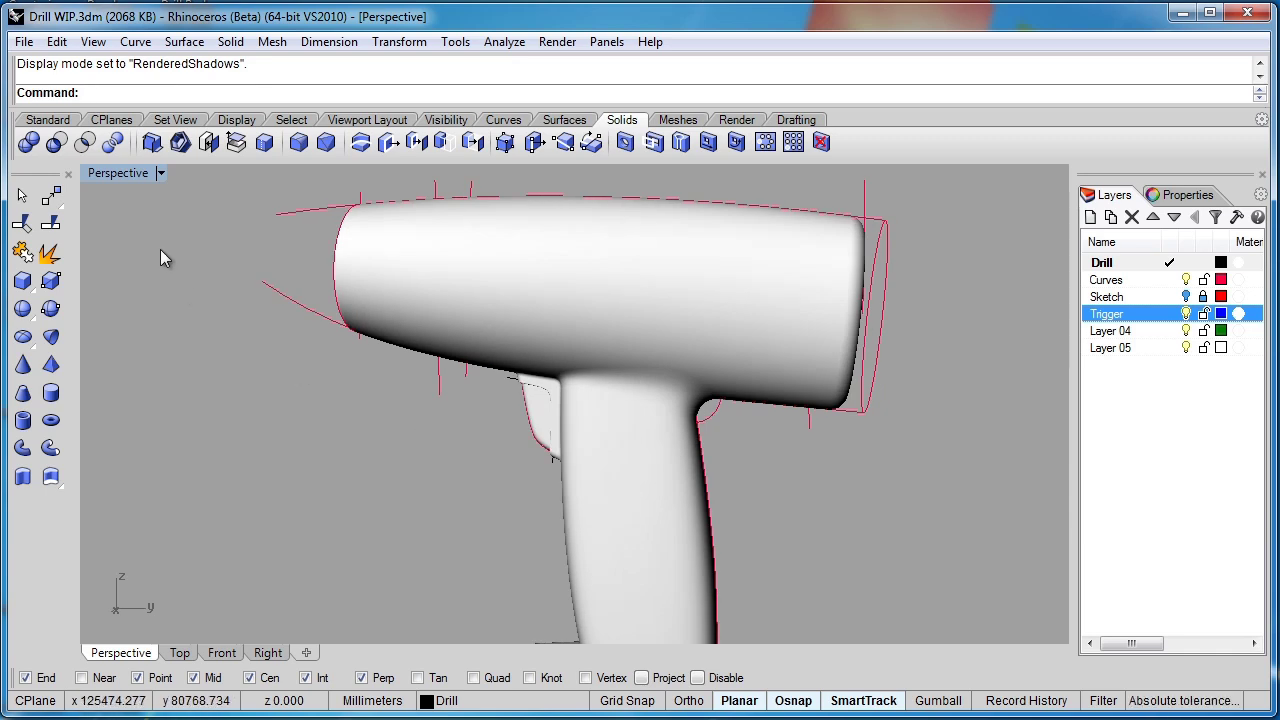
Step: Set the Perspective view to the Shaded display mode and save the file
left_click(160, 173)
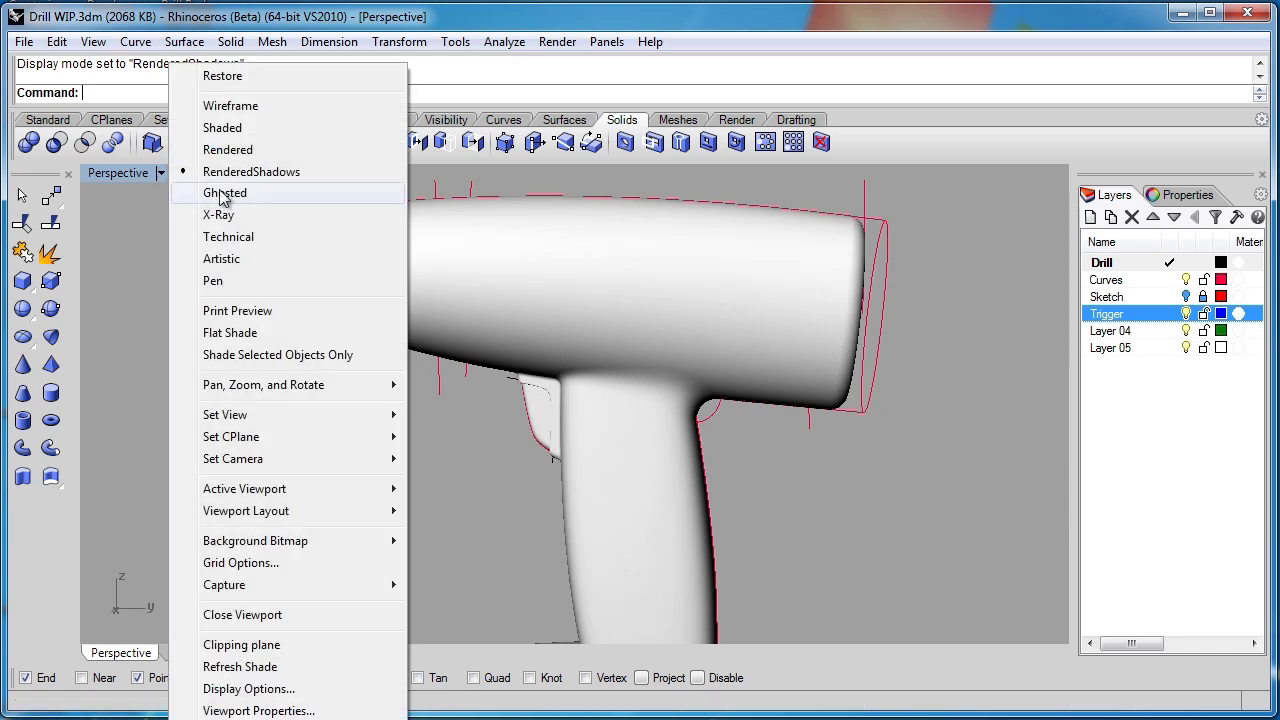
left_click(224, 128)
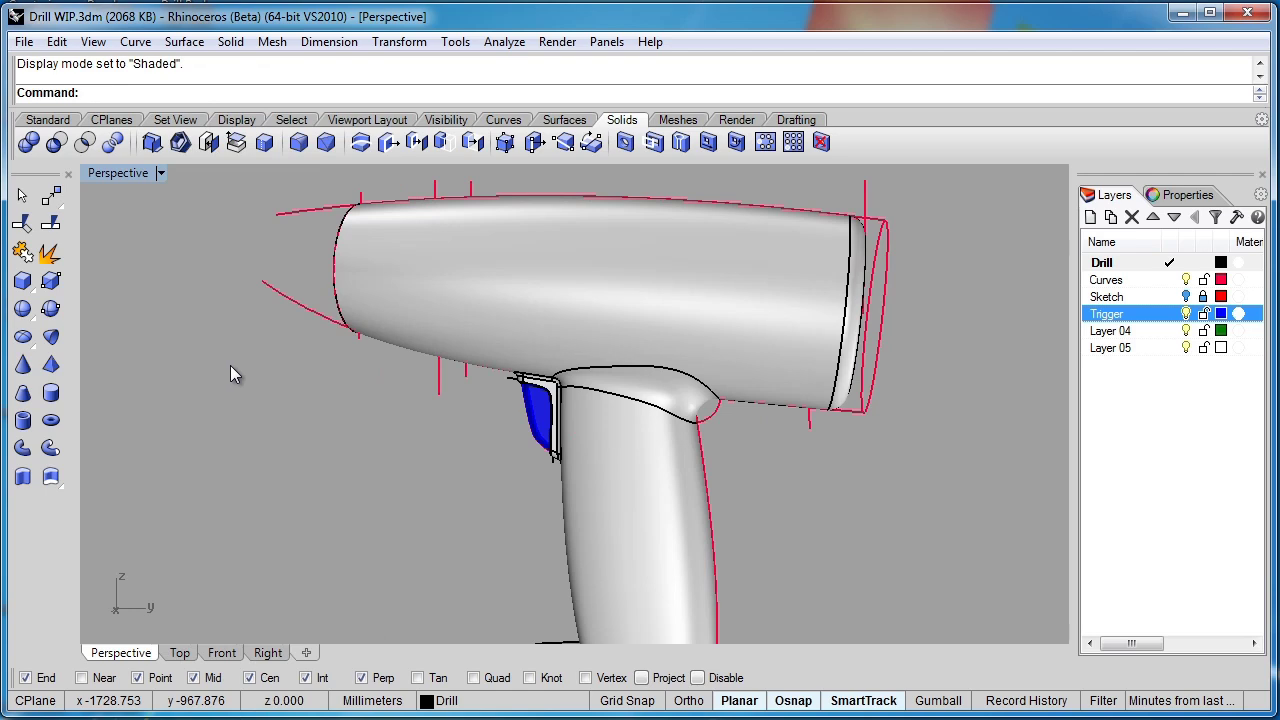
key("ctrl+s")
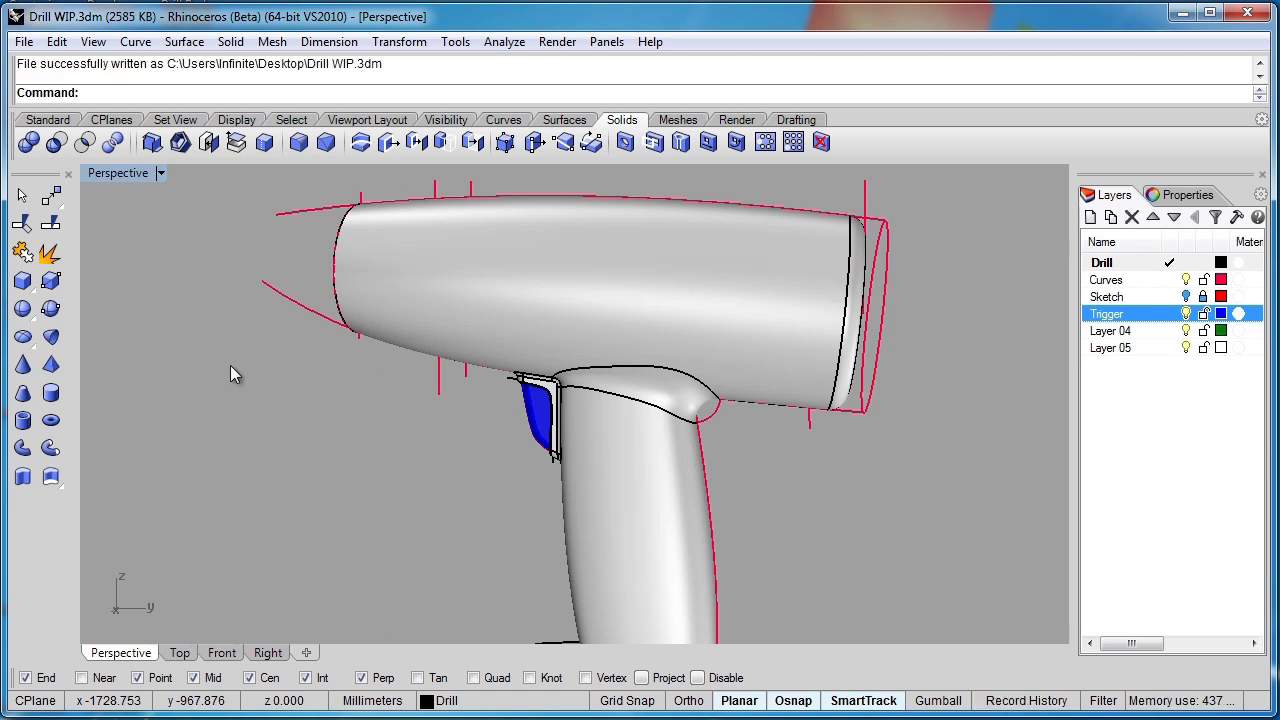
Step: Examine the cross lines near the front of the drill body in the Right view
scroll(627, 408, "down", 2)
right_click_drag(594, 465, 692, 538)
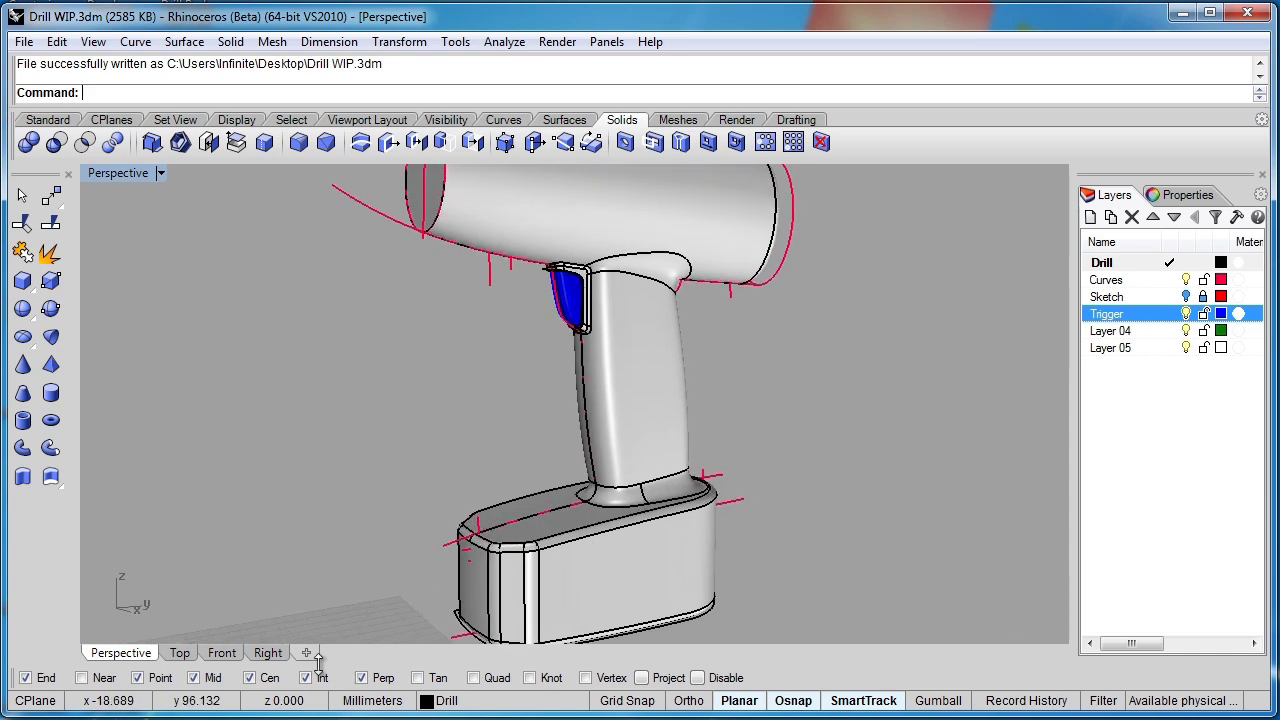
left_click(268, 653)
scroll(527, 495, "down", 12)
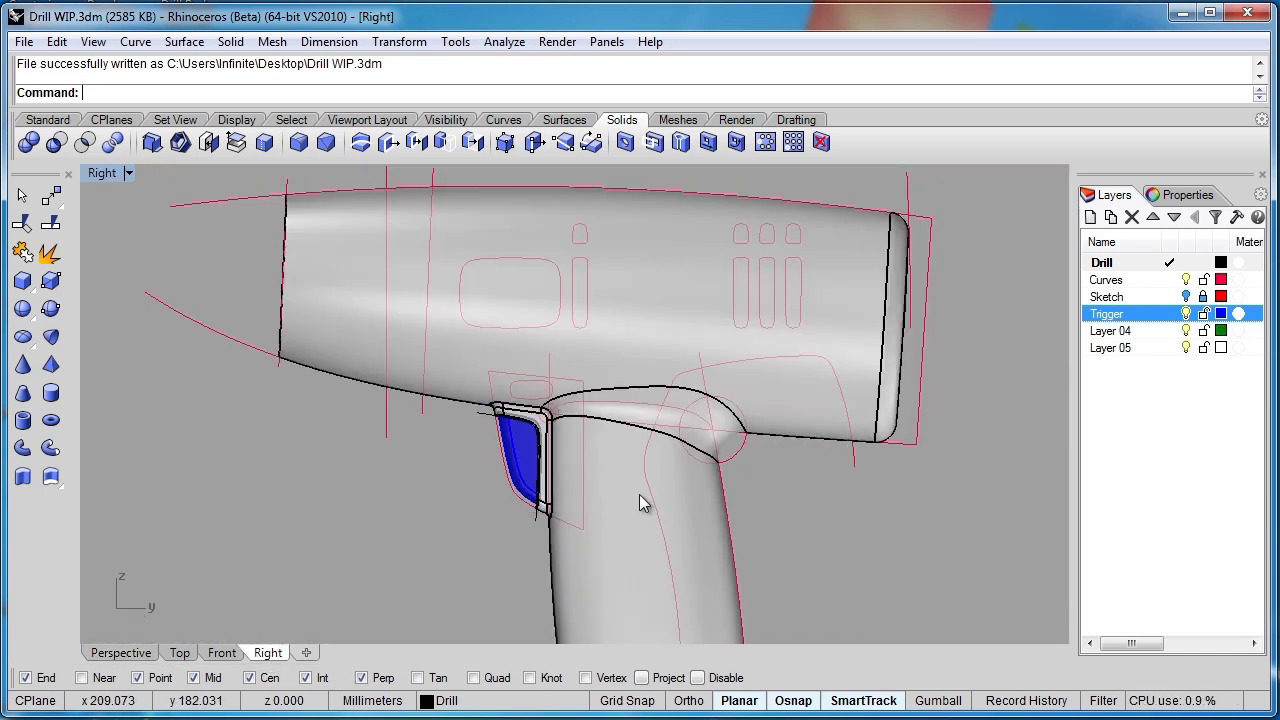
right_click_drag(639, 494, 645, 459)
scroll(645, 459, "down", 2)
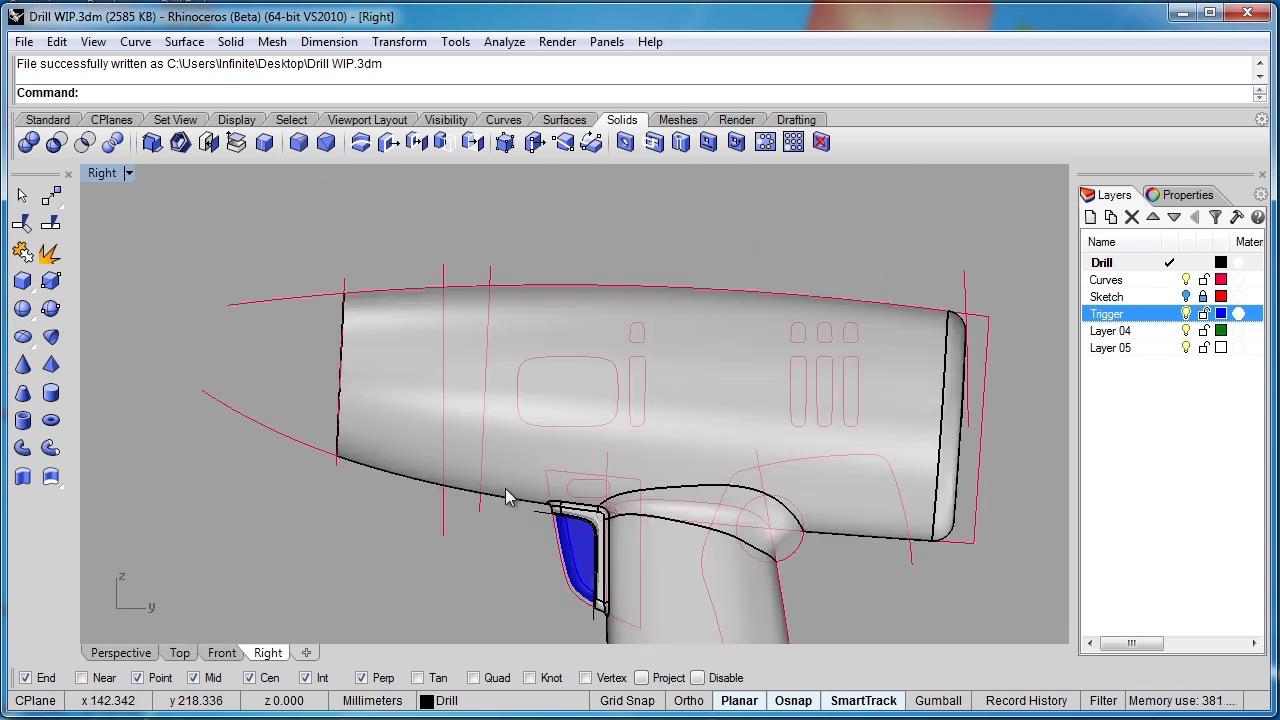
scroll(433, 520, "up", 2)
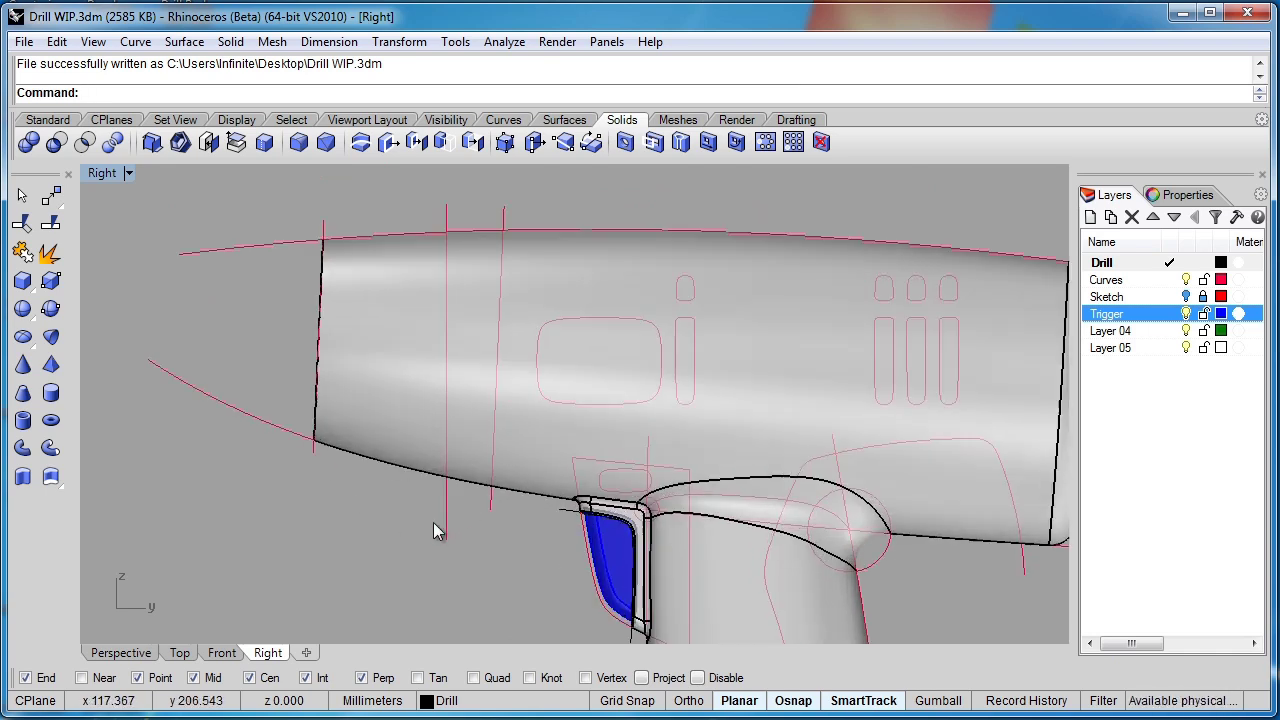
right_click_drag(393, 494, 399, 534)
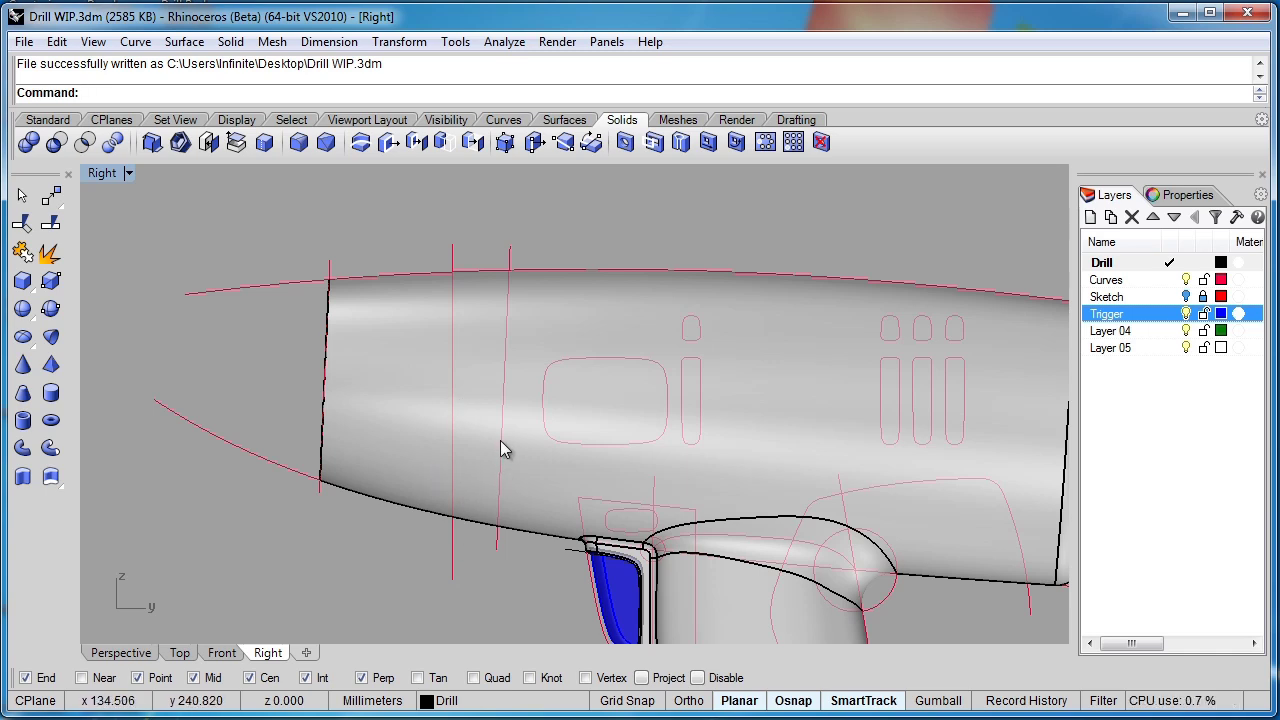
Step: Offset the slanted cross line ahead of the trigger by 0.3 mm toward the rear of the drill
left_click(498, 548)
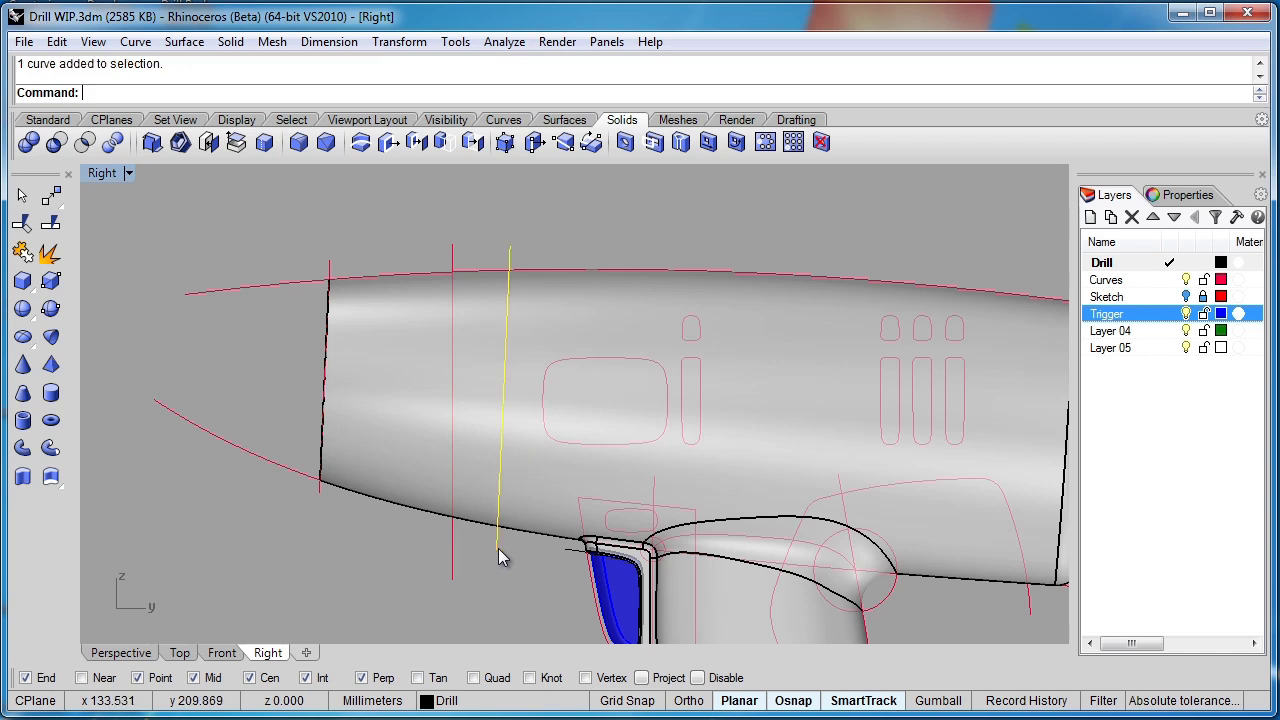
scroll(495, 543, "up", 5)
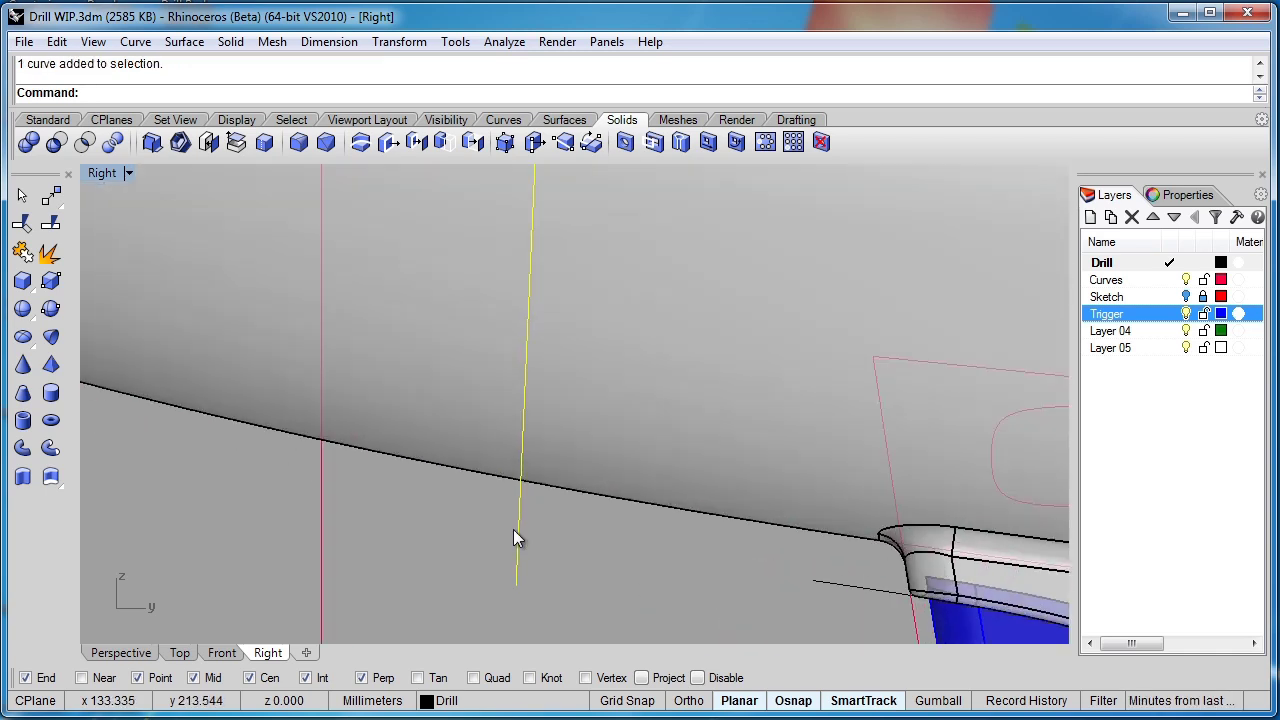
middle_click(513, 535)
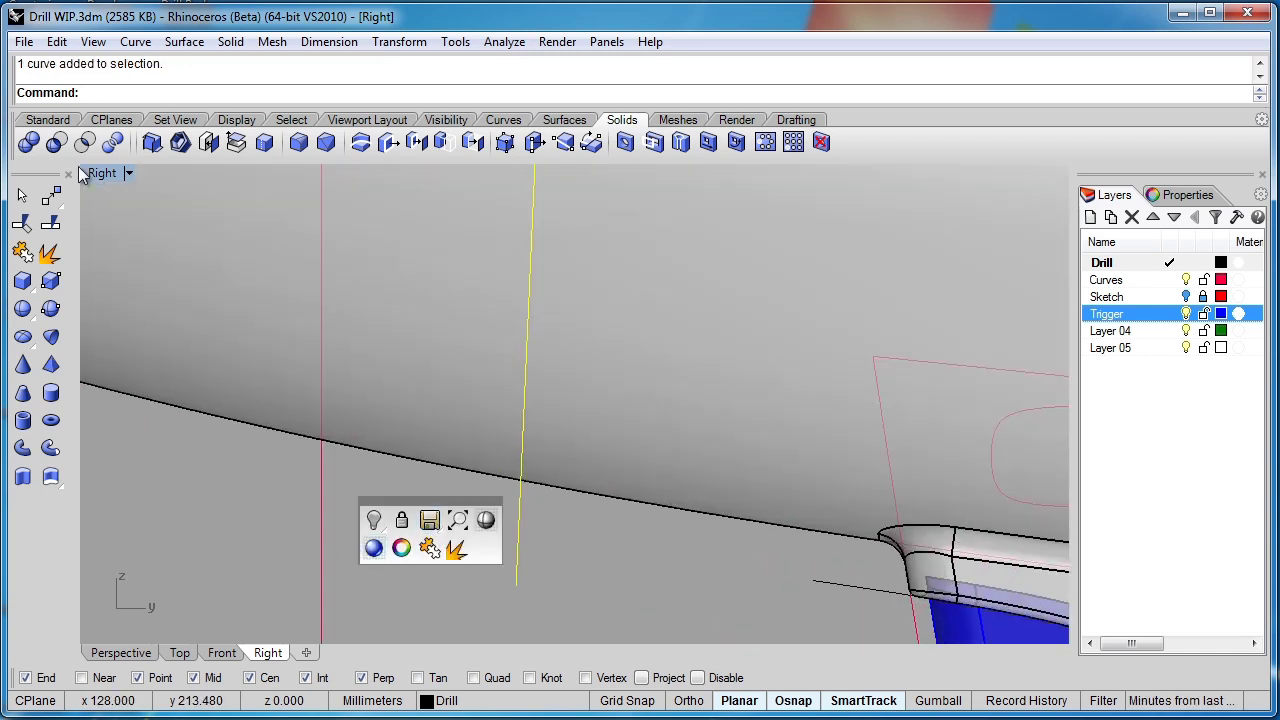
left_click(45, 121)
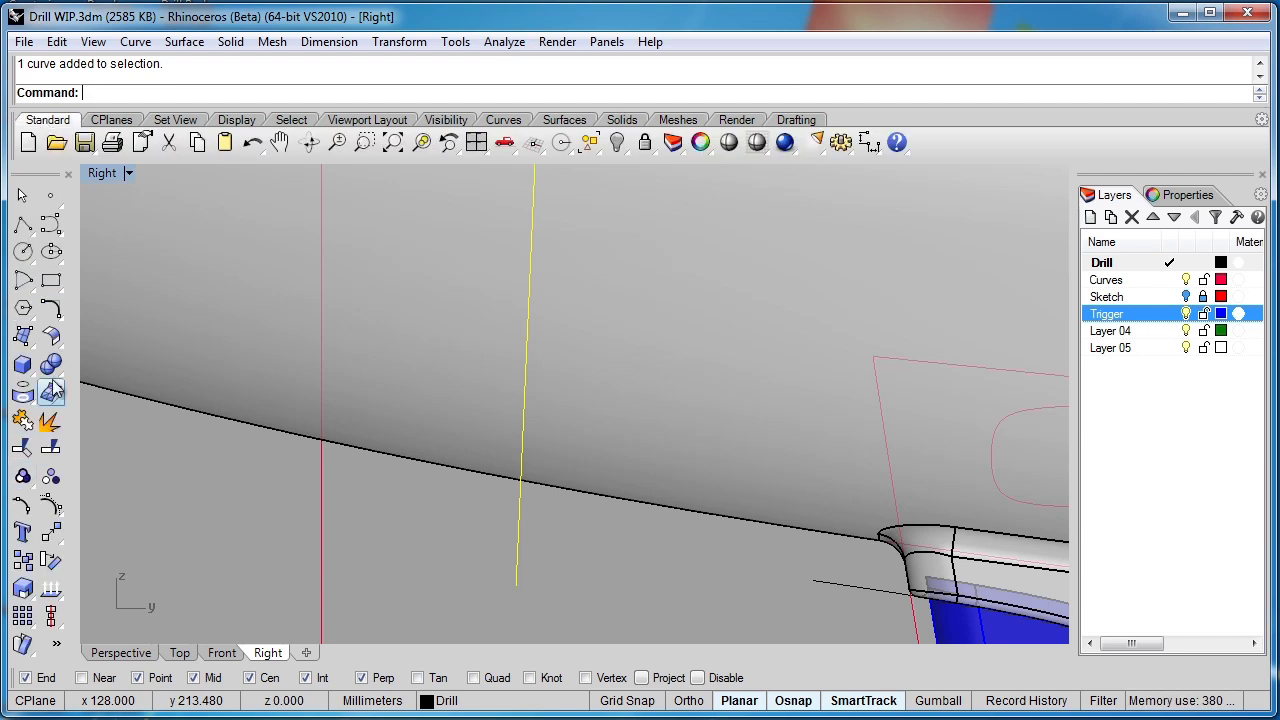
left_click(52, 310)
left_click(84, 352)
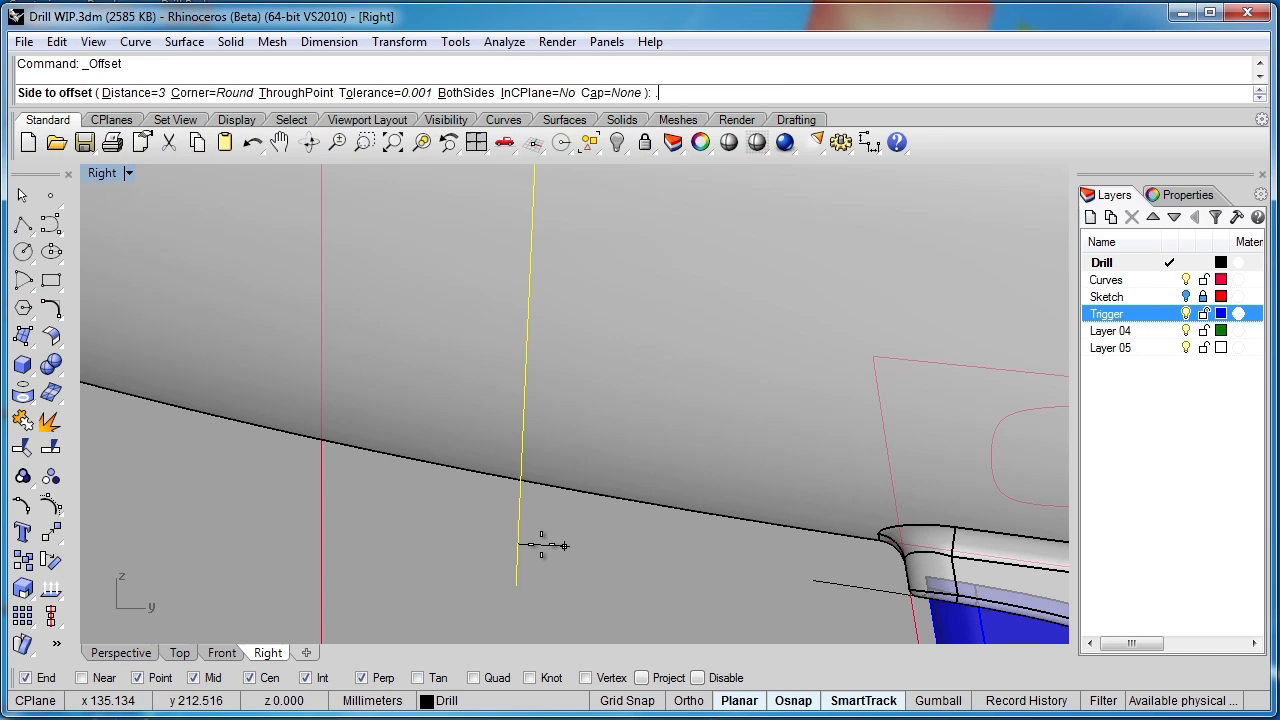
type(".2")
key("Return")
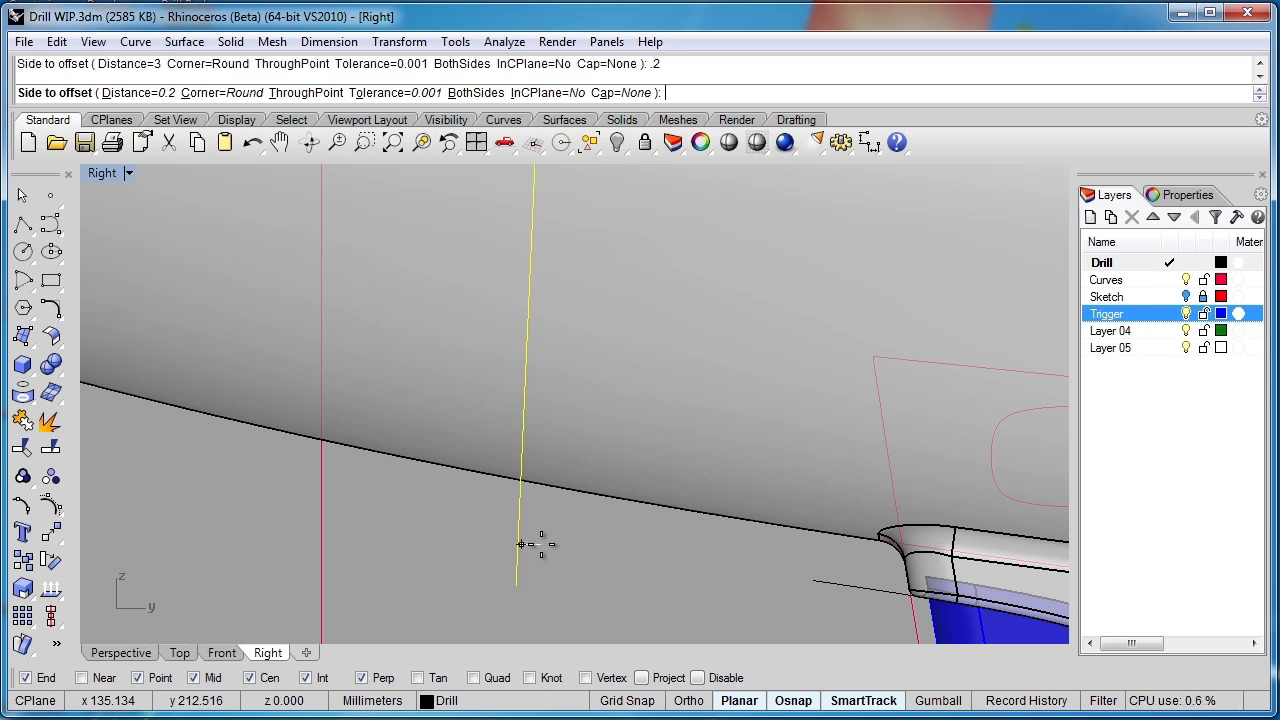
type(".3")
key("Return")
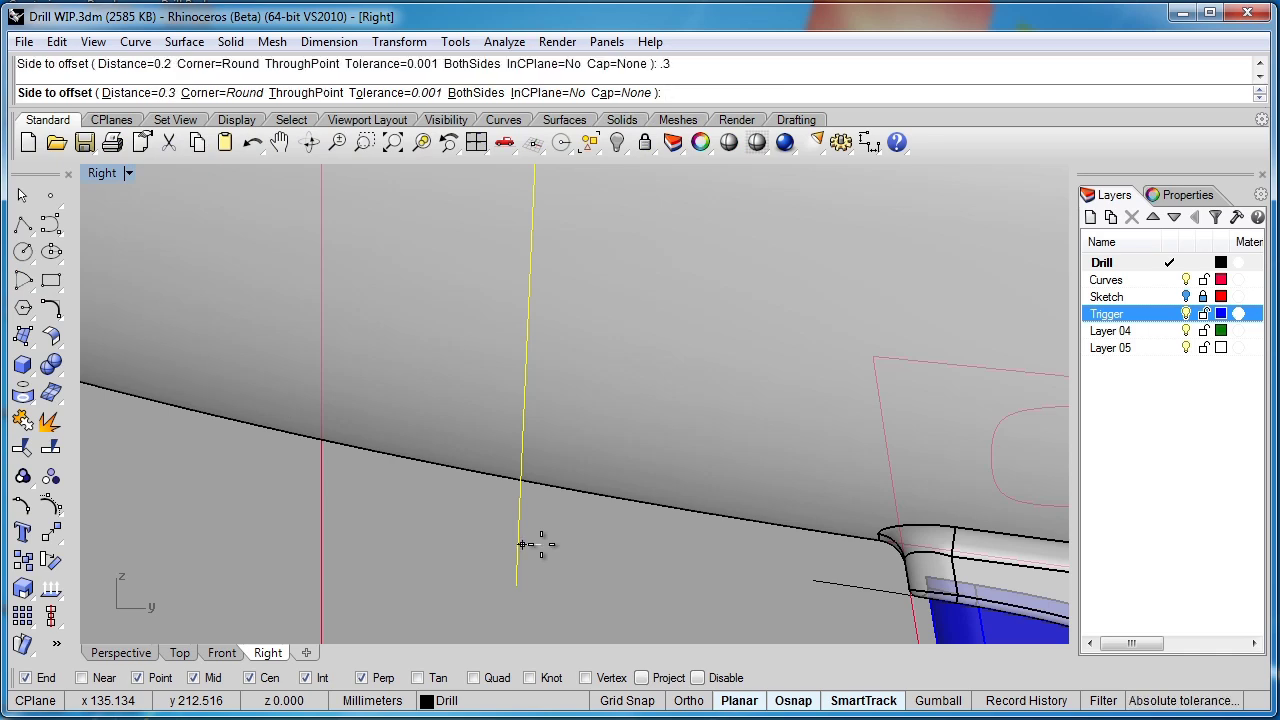
left_click(541, 545)
key("Escape")
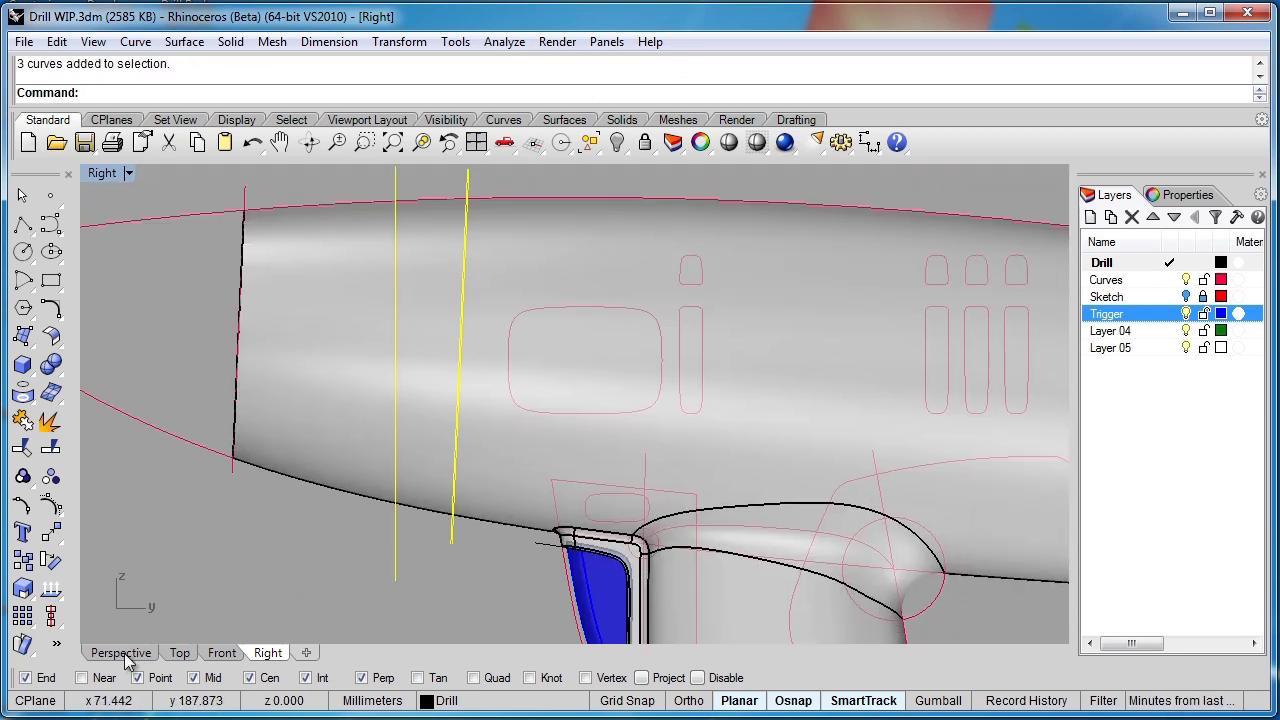
Step: Extrude the three selected cross lines to both sides as open surfaces extending past the width of the drill body
left_click(121, 653)
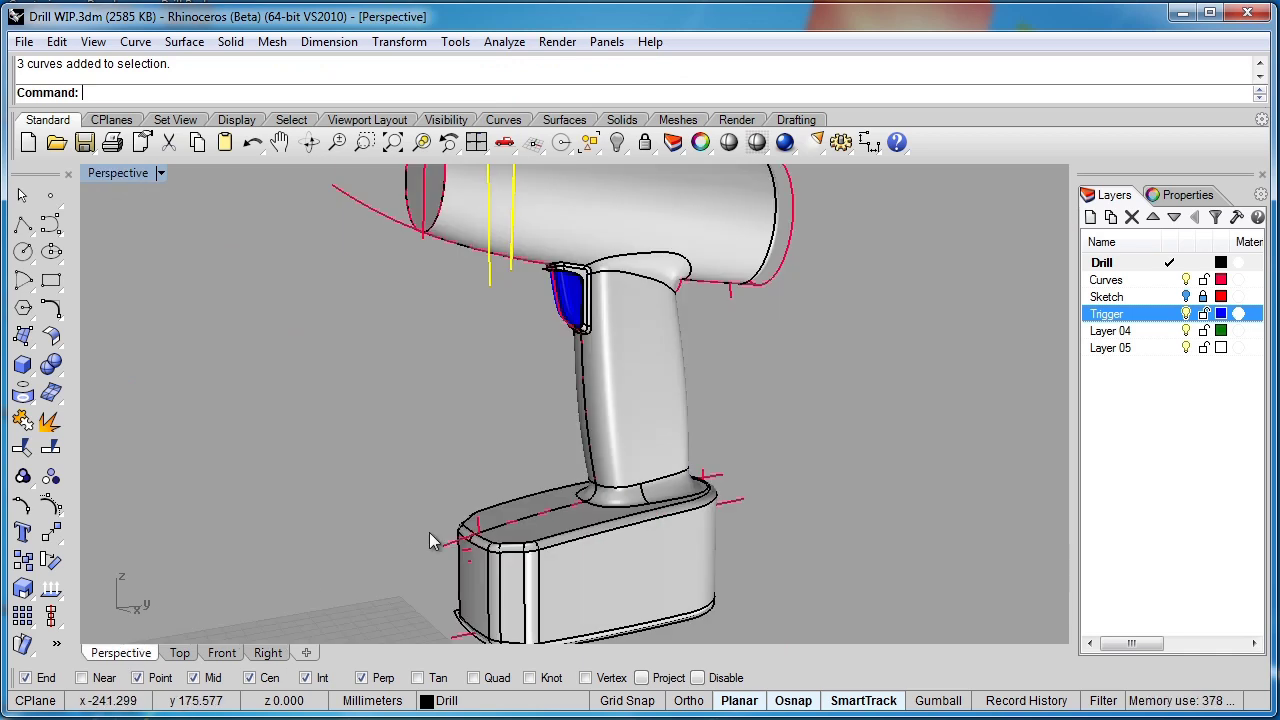
right_click_drag(429, 531, 515, 325)
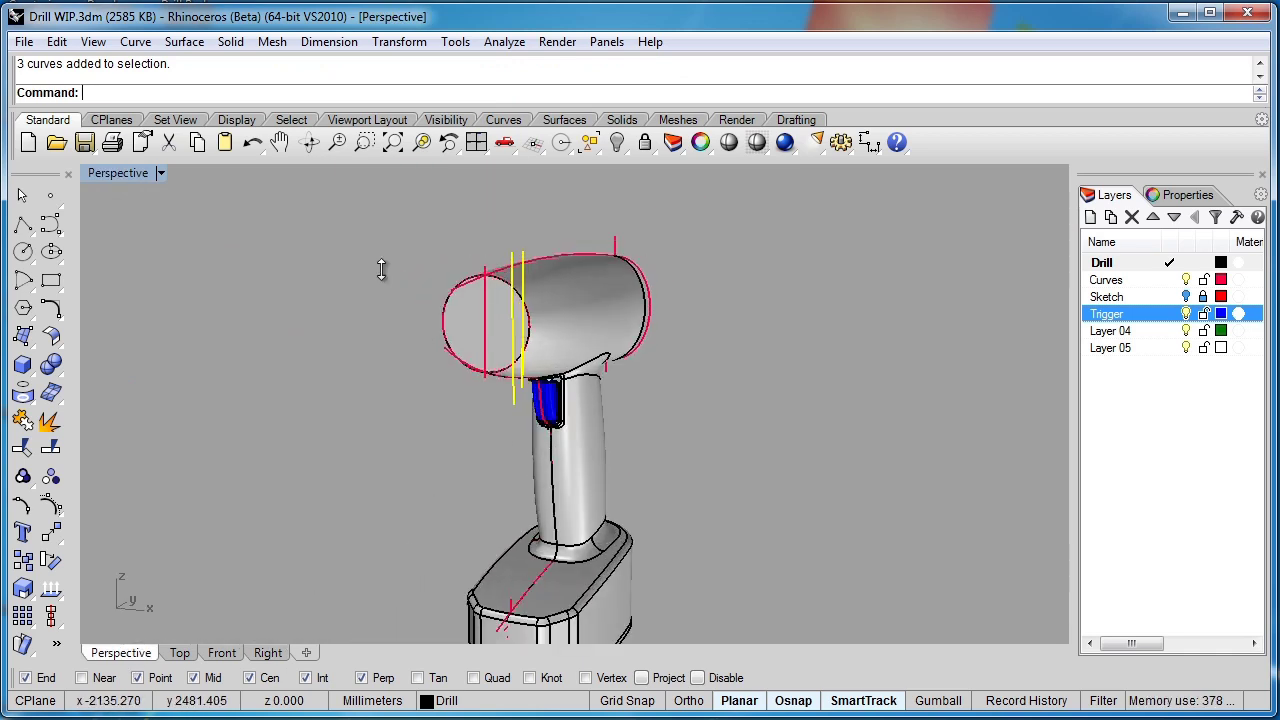
left_click(184, 41)
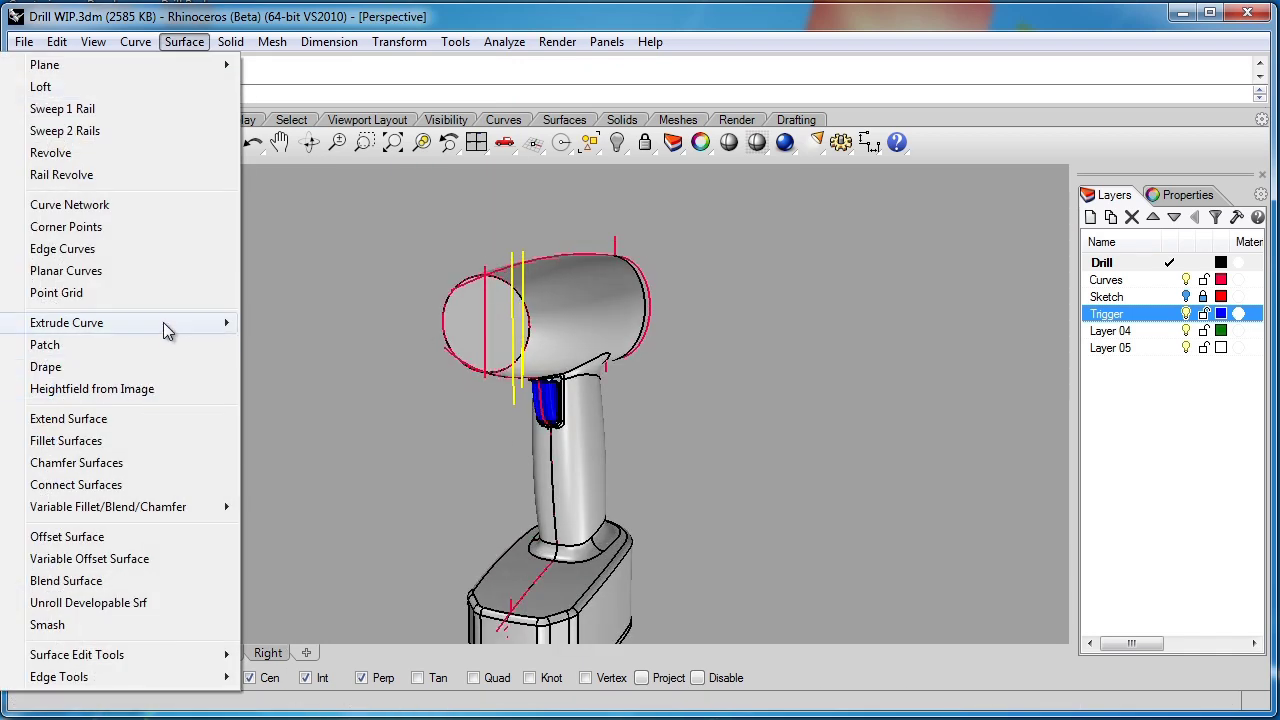
mouse_move(175, 323)
left_click(285, 325)
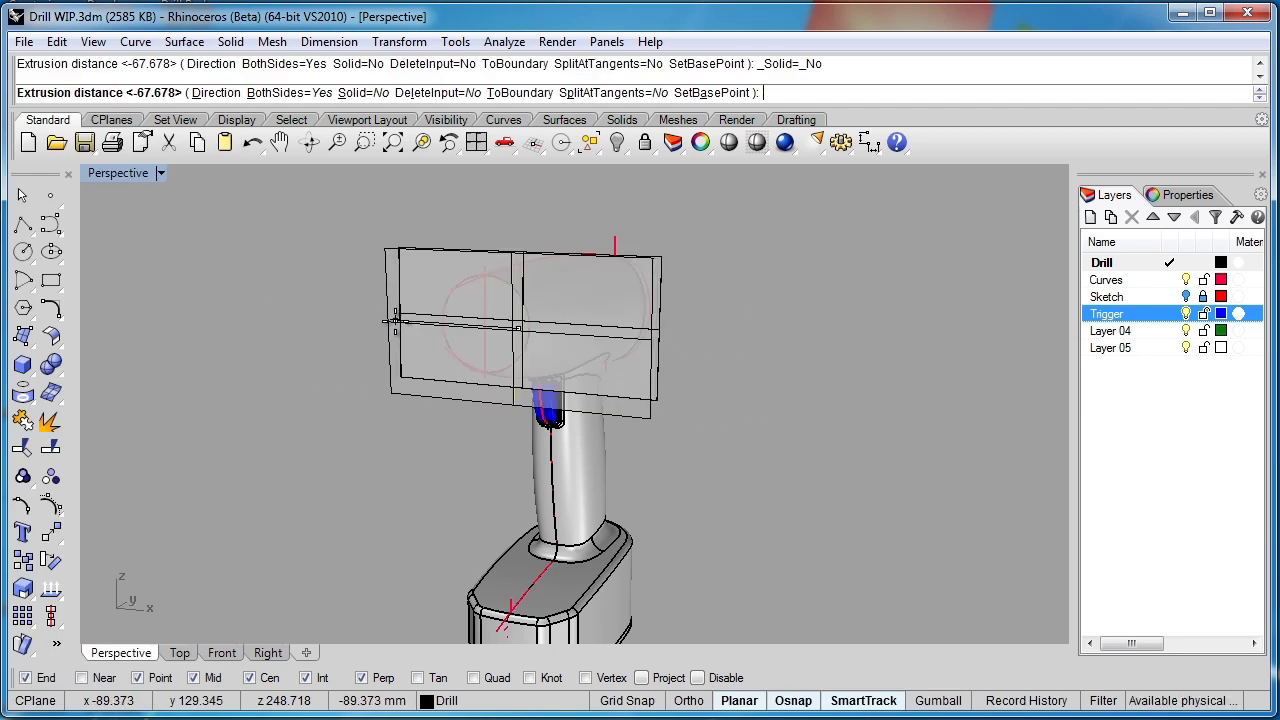
left_click(372, 353)
Step: Boolean-split the drill body with the three extruded cutting surfaces
right_click_drag(345, 395, 257, 434)
scroll(494, 320, "up", 4)
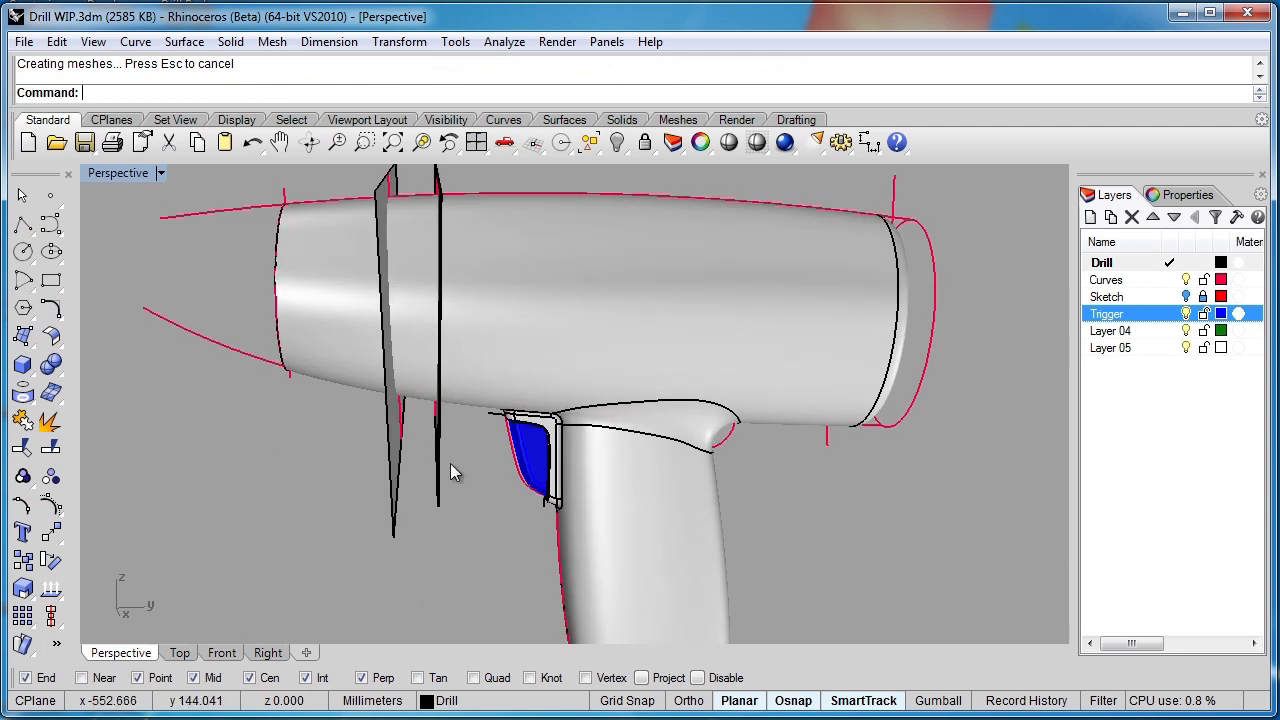
scroll(454, 500, "up", 5)
scroll(480, 545, "down", 4)
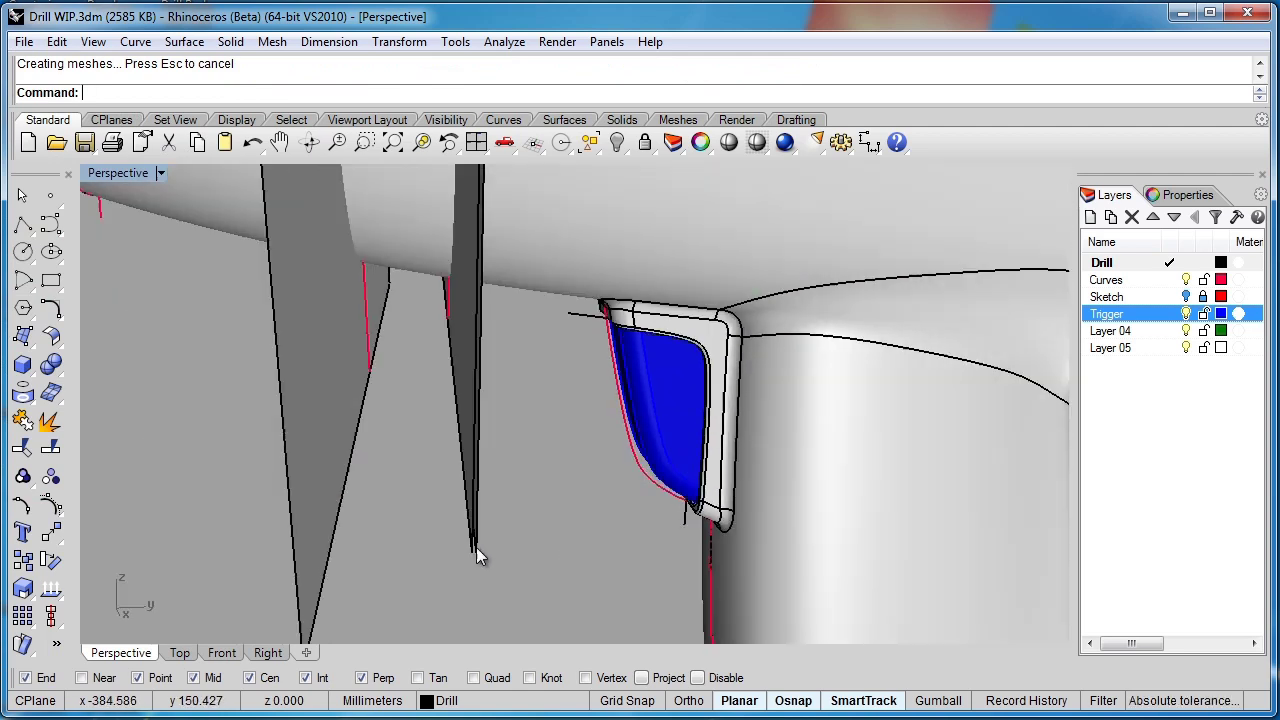
left_click(516, 376)
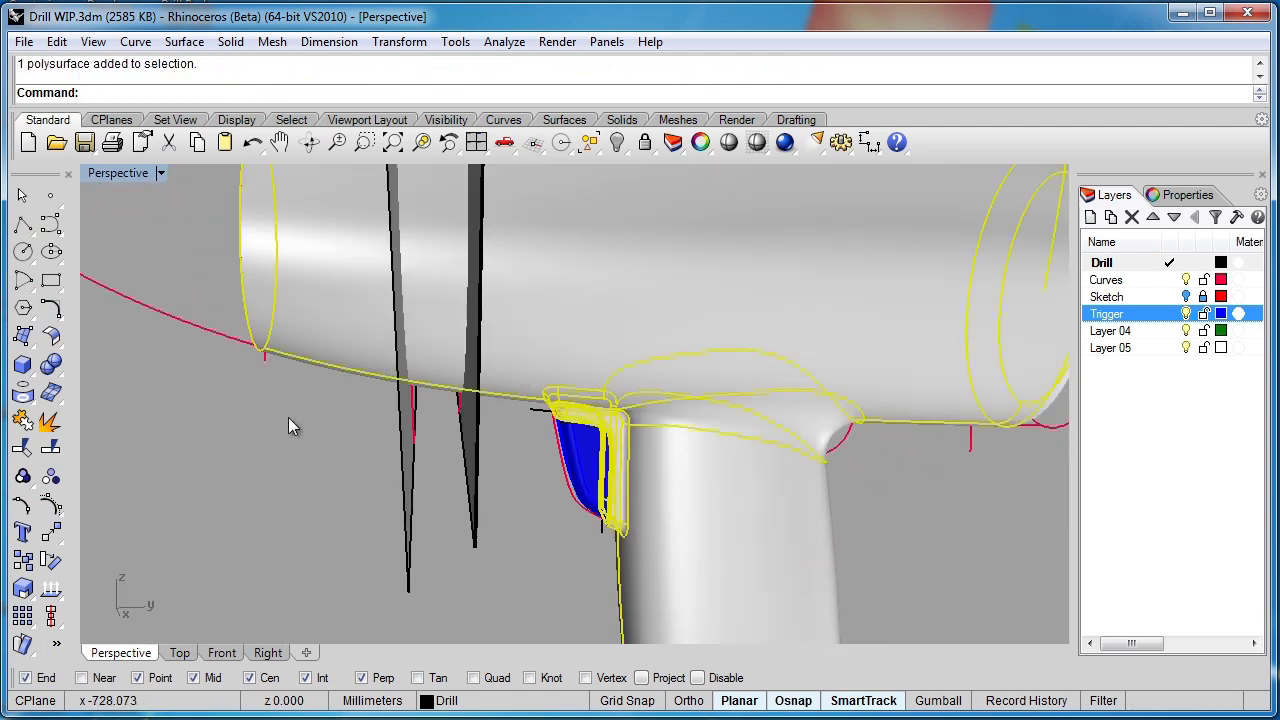
left_click(624, 120)
left_click(113, 143)
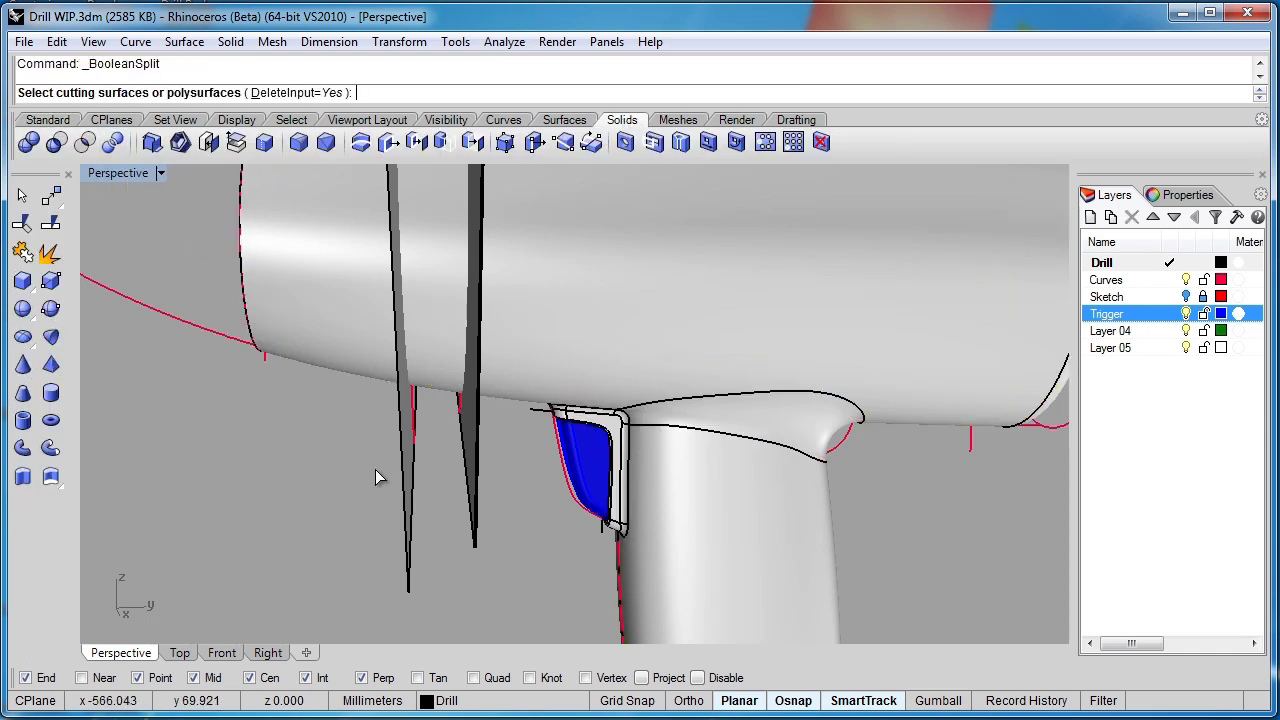
left_click_drag(524, 577, 354, 503)
key("Return")
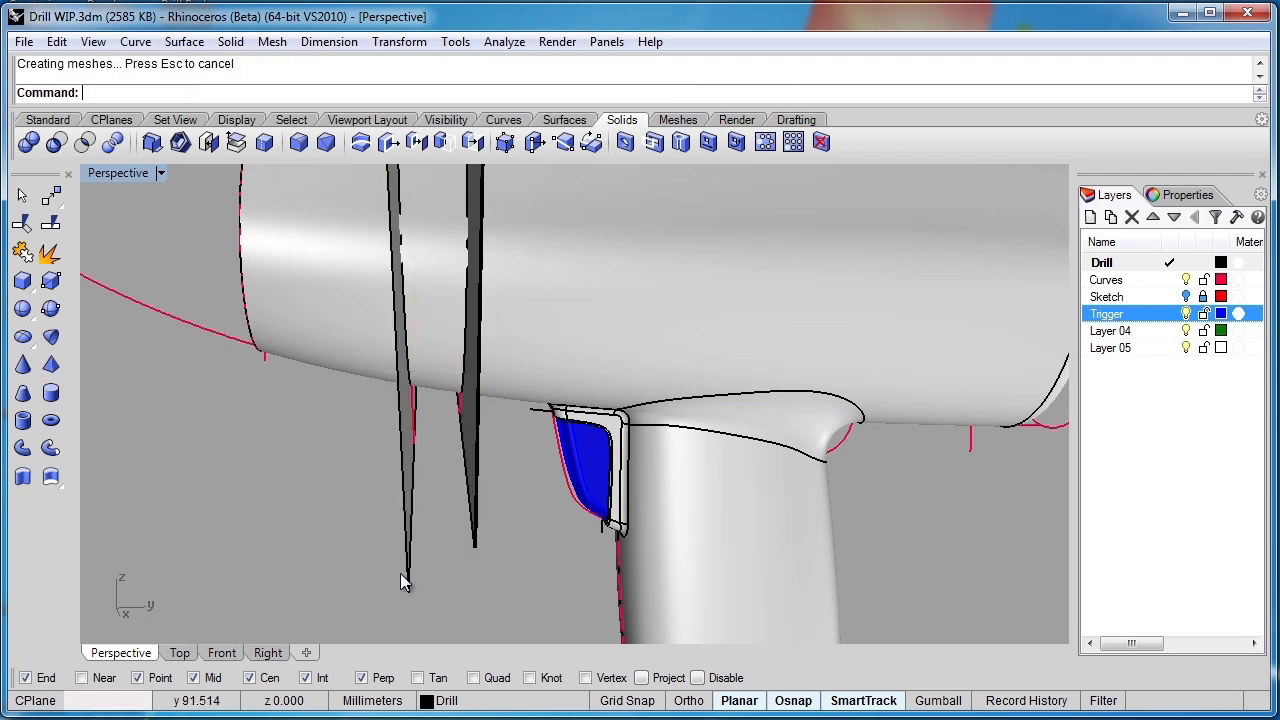
Step: Delete the three cutting surfaces and the thin slice of drill body between the two closely spaced cuts
left_click_drag(346, 505, 346, 505)
key("Delete")
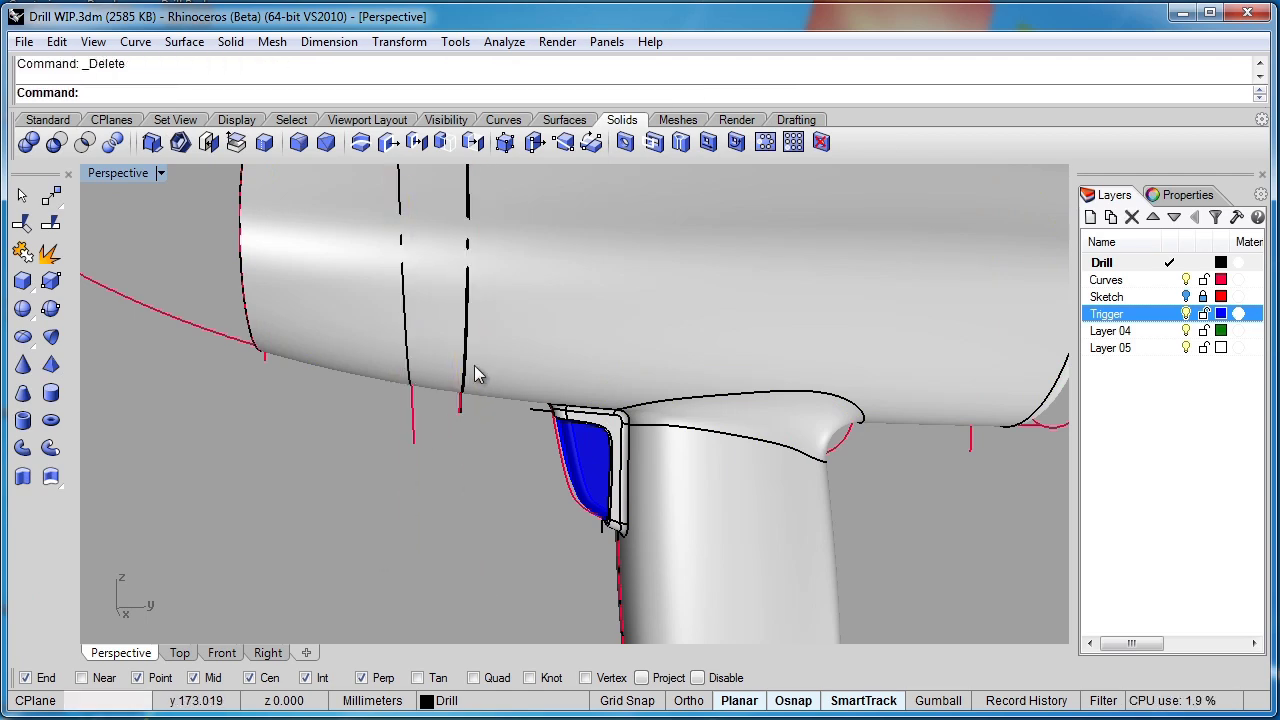
scroll(472, 372, "up", 3)
scroll(472, 372, "up", 5)
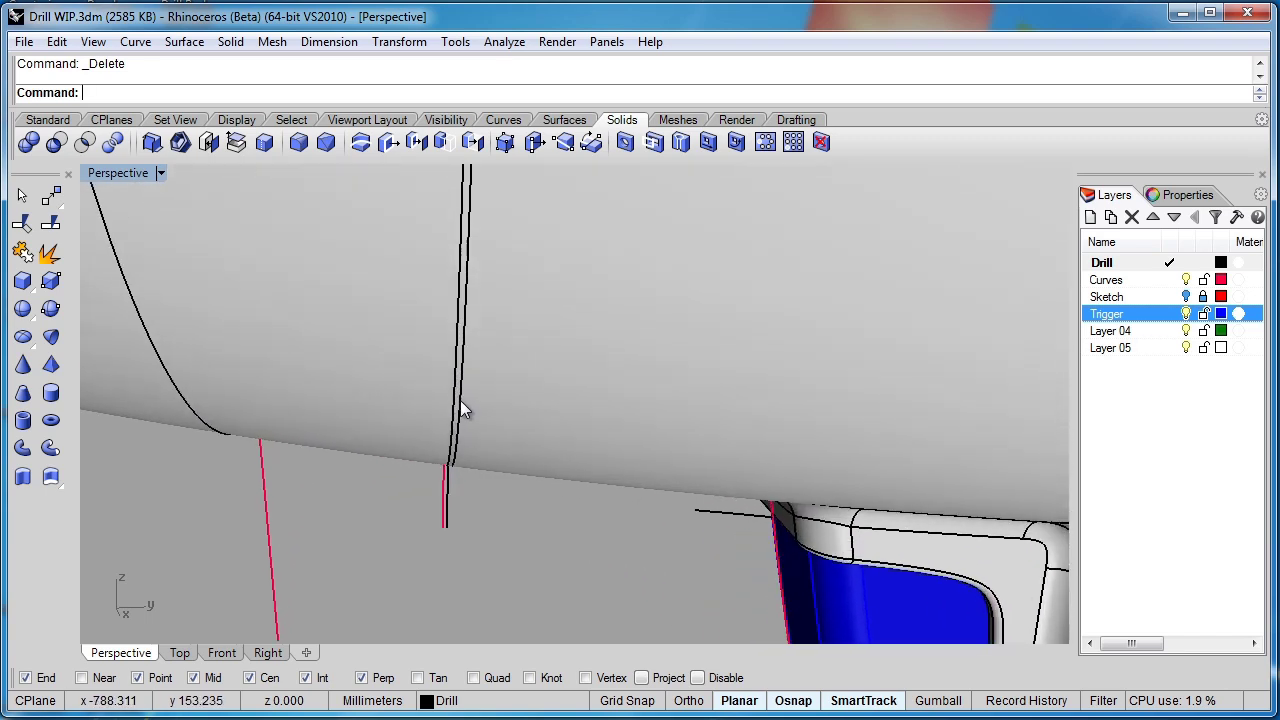
left_click(458, 400)
key("Delete")
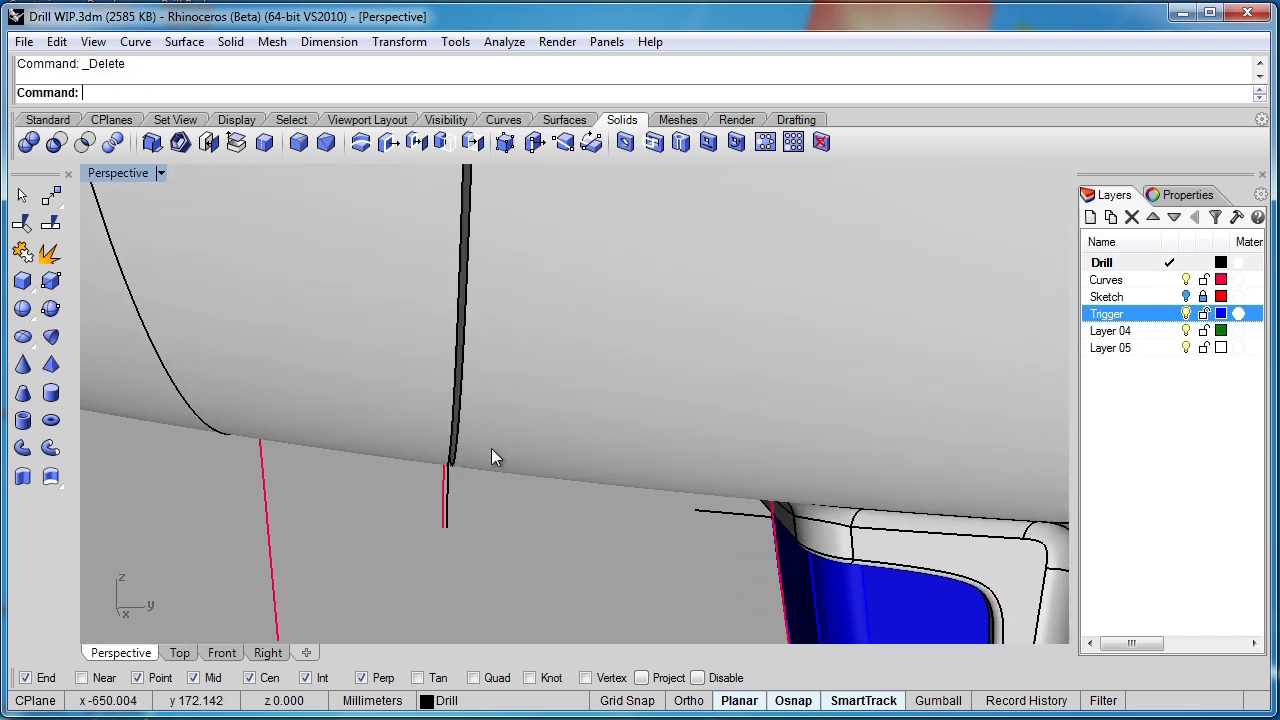
Step: Start an edge fillet with a 2 mm radius on the front rim edge of the drill nose
scroll(396, 560, "down", 9)
right_click_drag(408, 468, 460, 446)
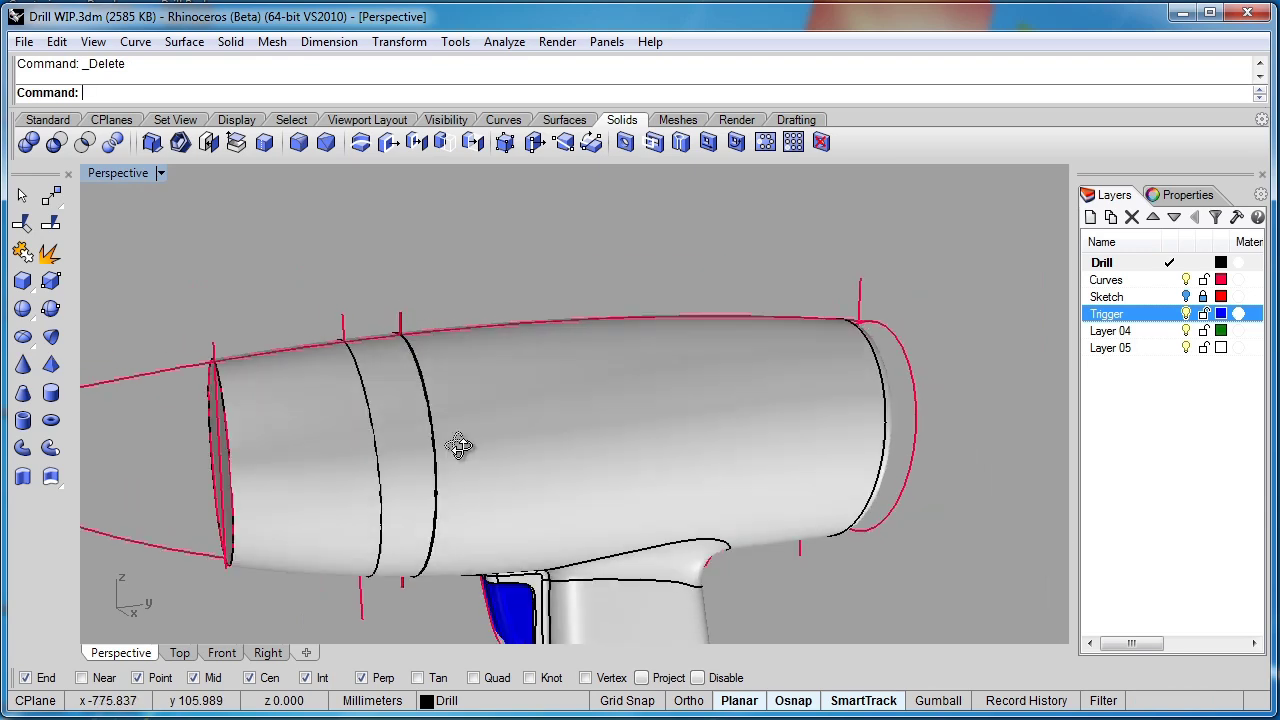
scroll(404, 357, "up", 8)
right_click_drag(404, 357, 382, 320)
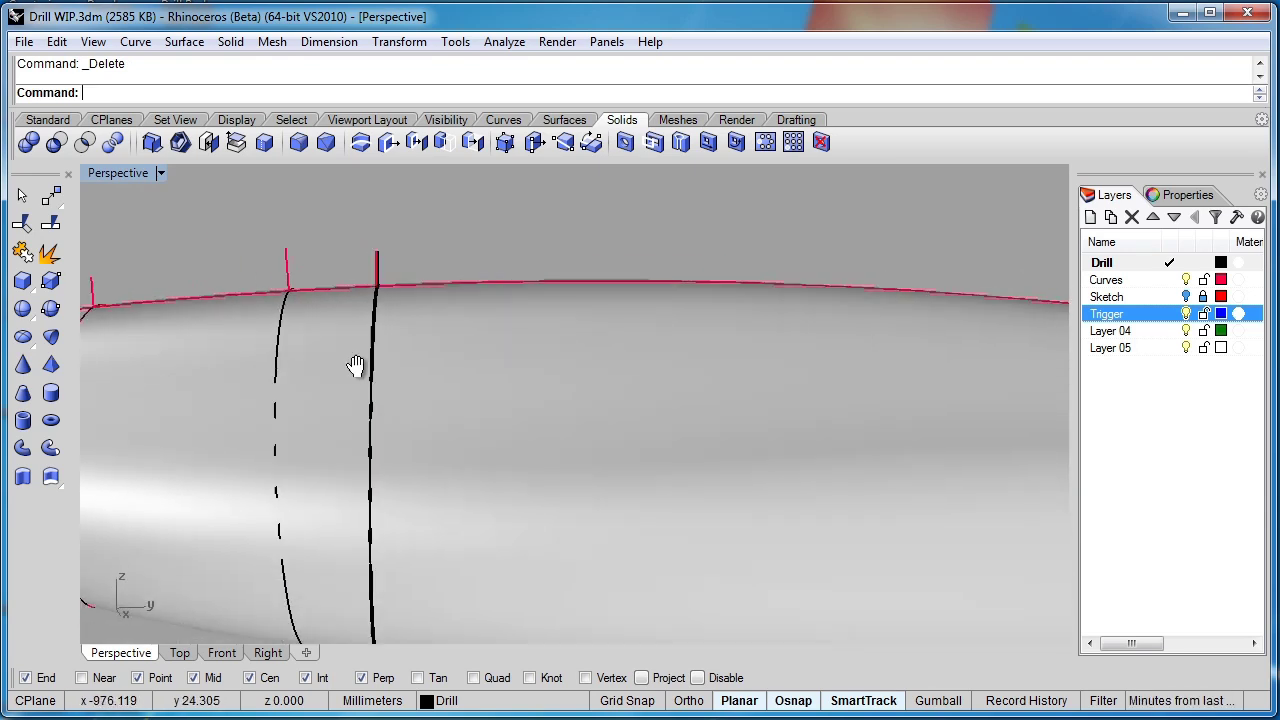
scroll(253, 380, "down", 5)
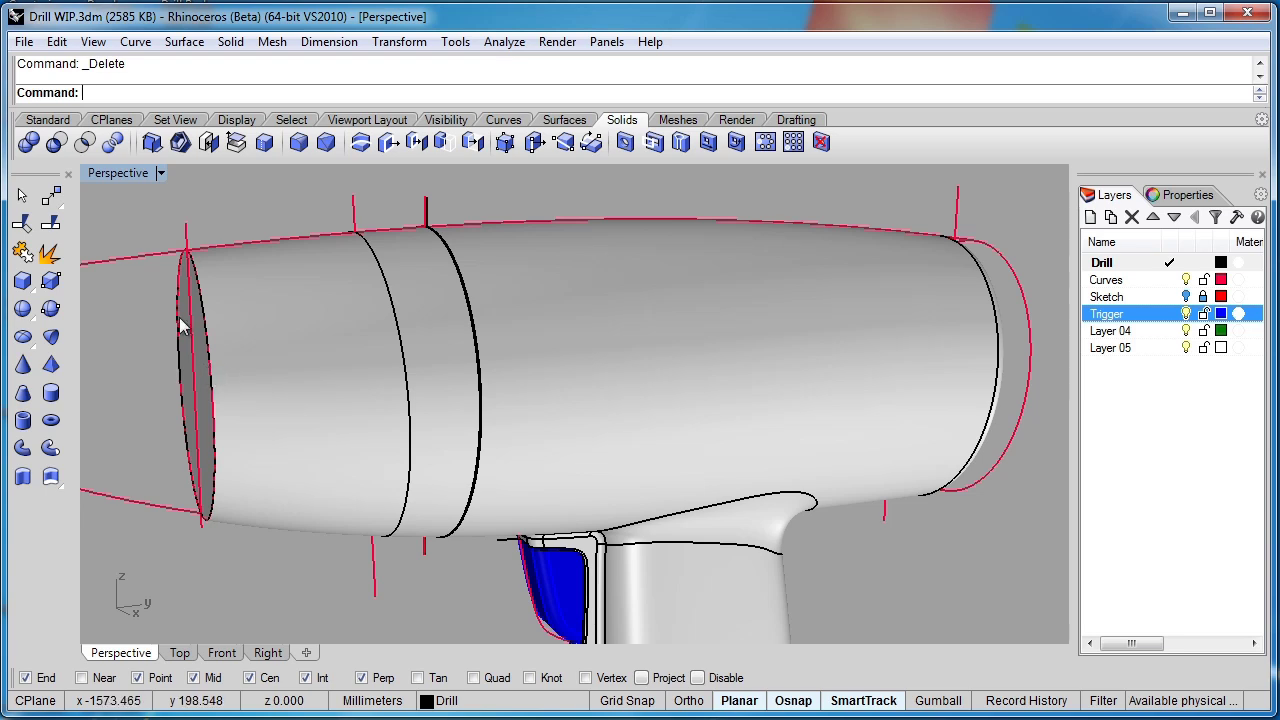
left_click(298, 143)
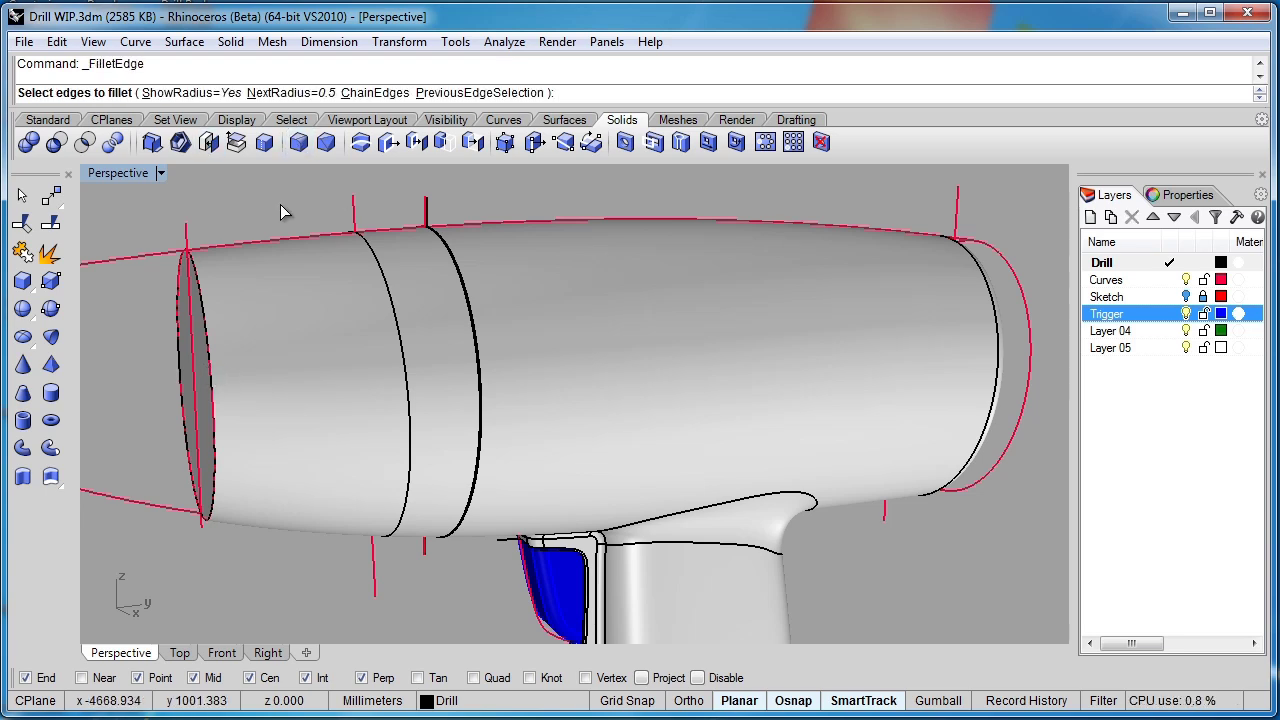
type("2")
key("Return")
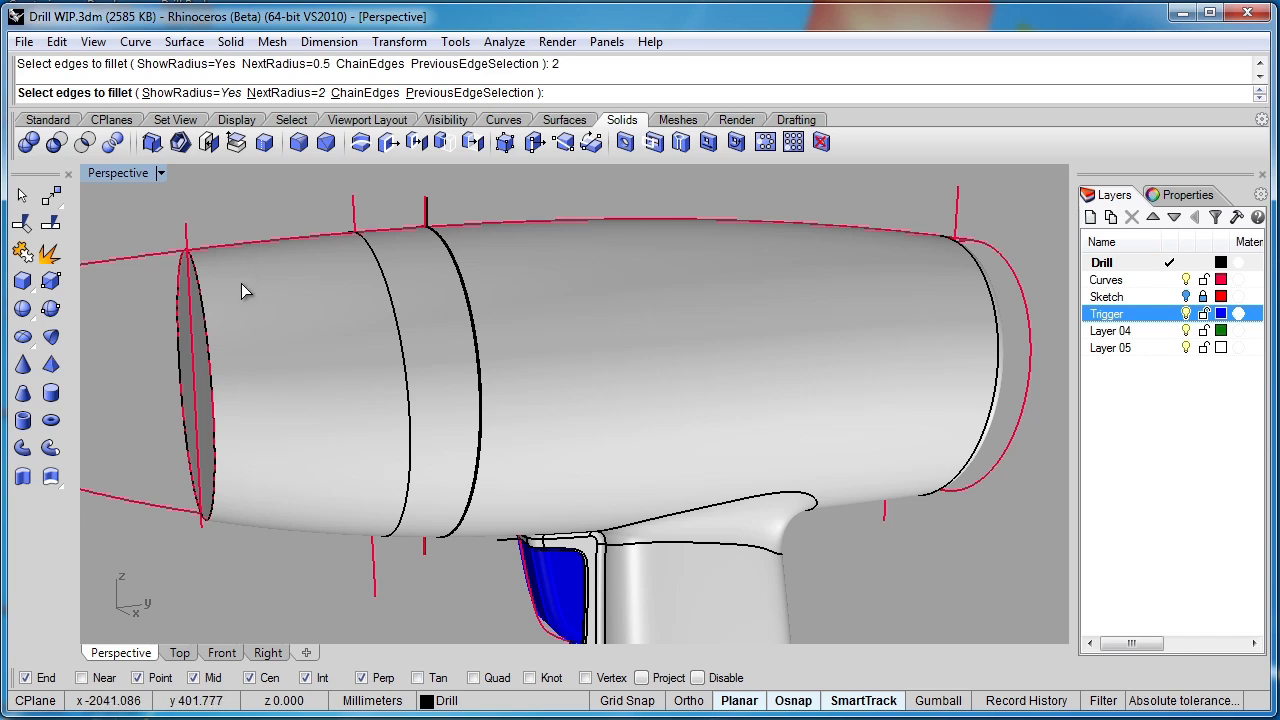
left_click(198, 297)
key("Return")
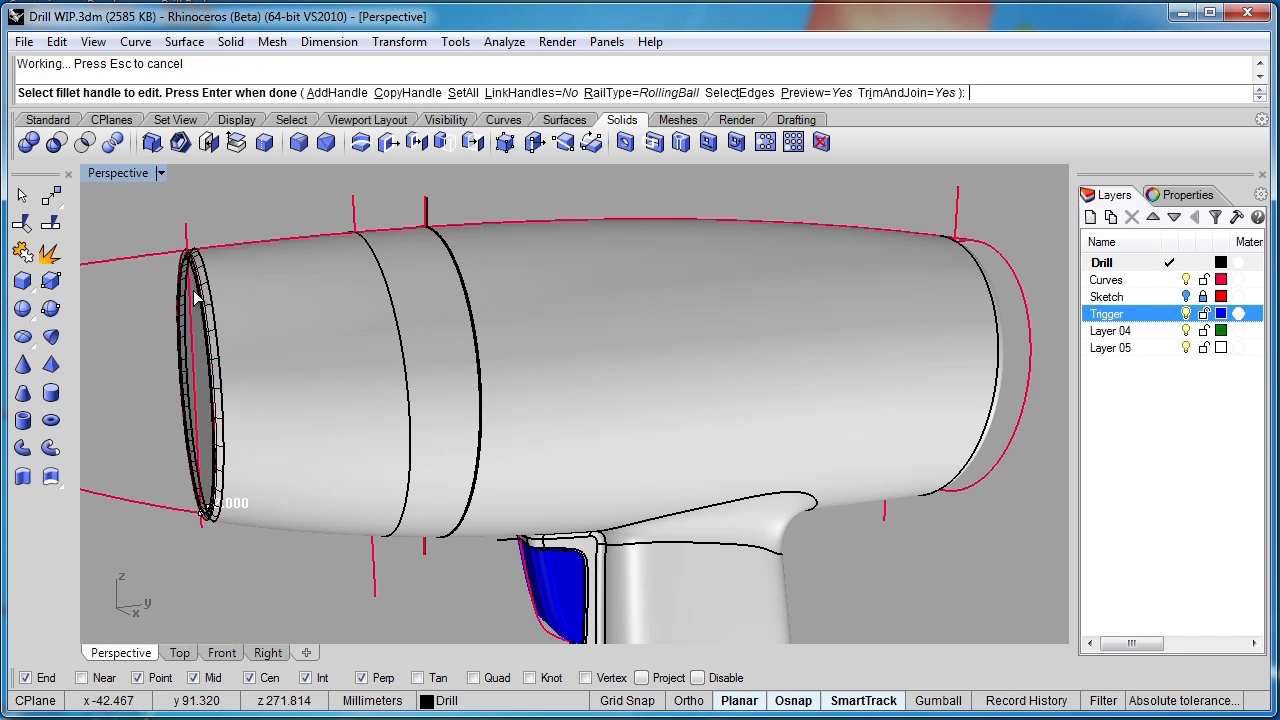
Step: Set all fillet handles on the drill nose's front rim to a 3 mm radius and complete the fillet
left_click(460, 93)
type("3")
key("Return")
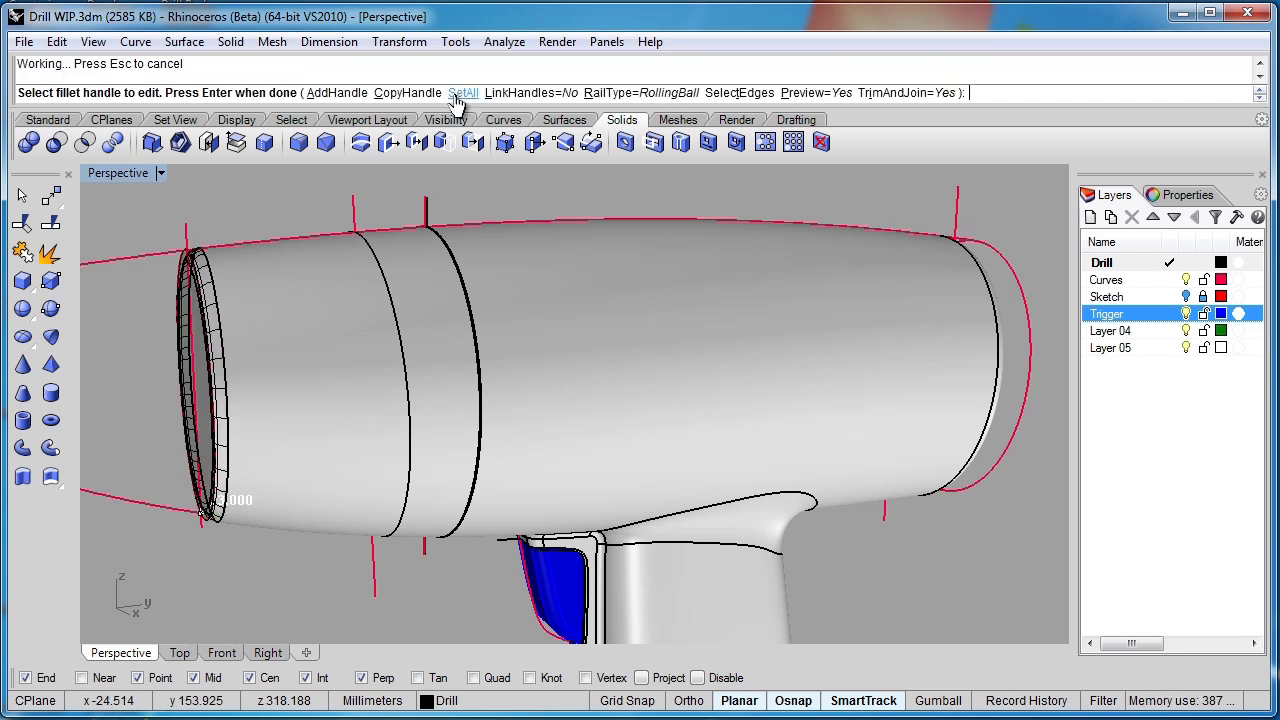
key("Return")
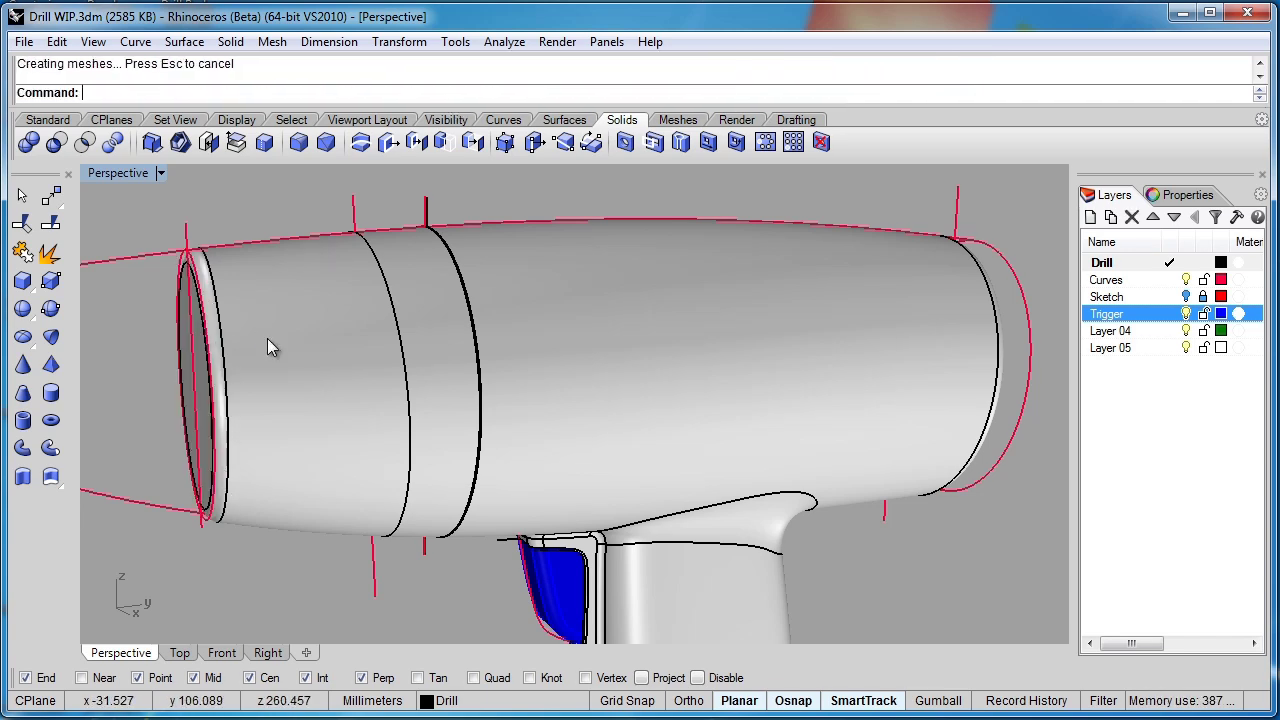
Step: Fillet the edges of the narrow parting gap around the barrel with a 0.5 mm radius
mouse_move(429, 347)
right_mouse_down()
mouse_move(331, 341)
mouse_move(452, 262)
right_mouse_up()
scroll(408, 262, "up", 8)
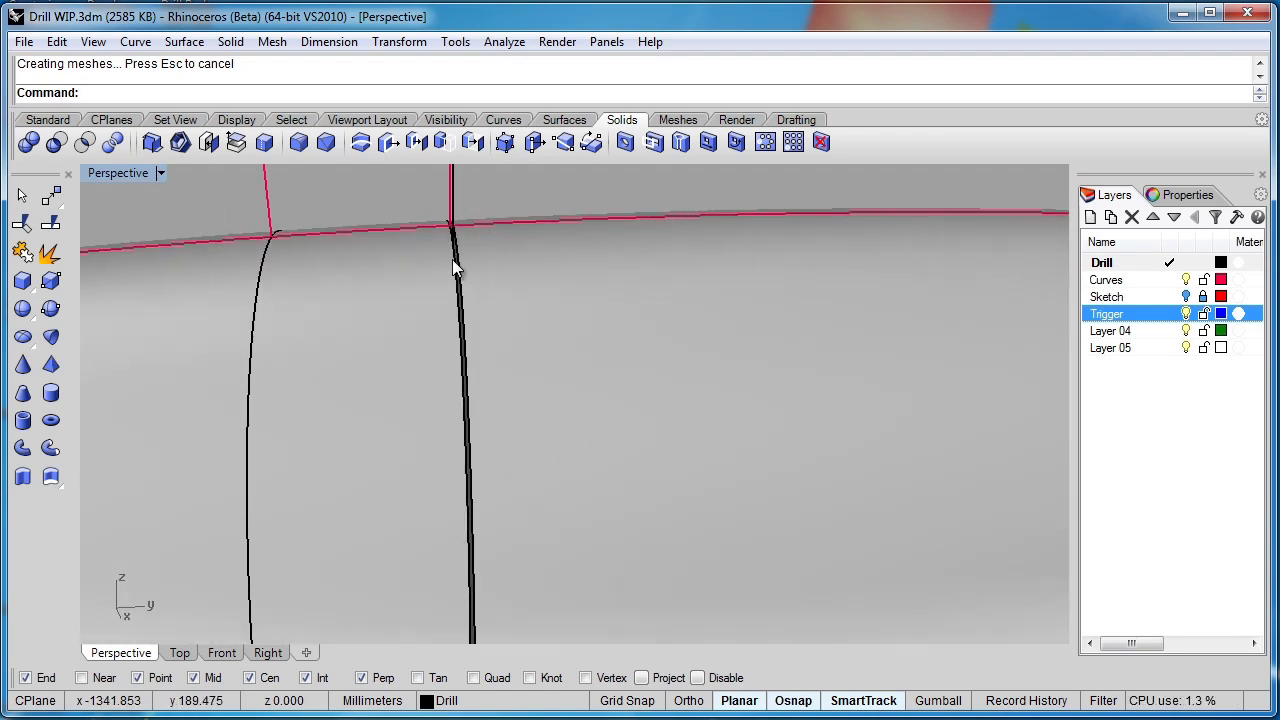
key("Return")
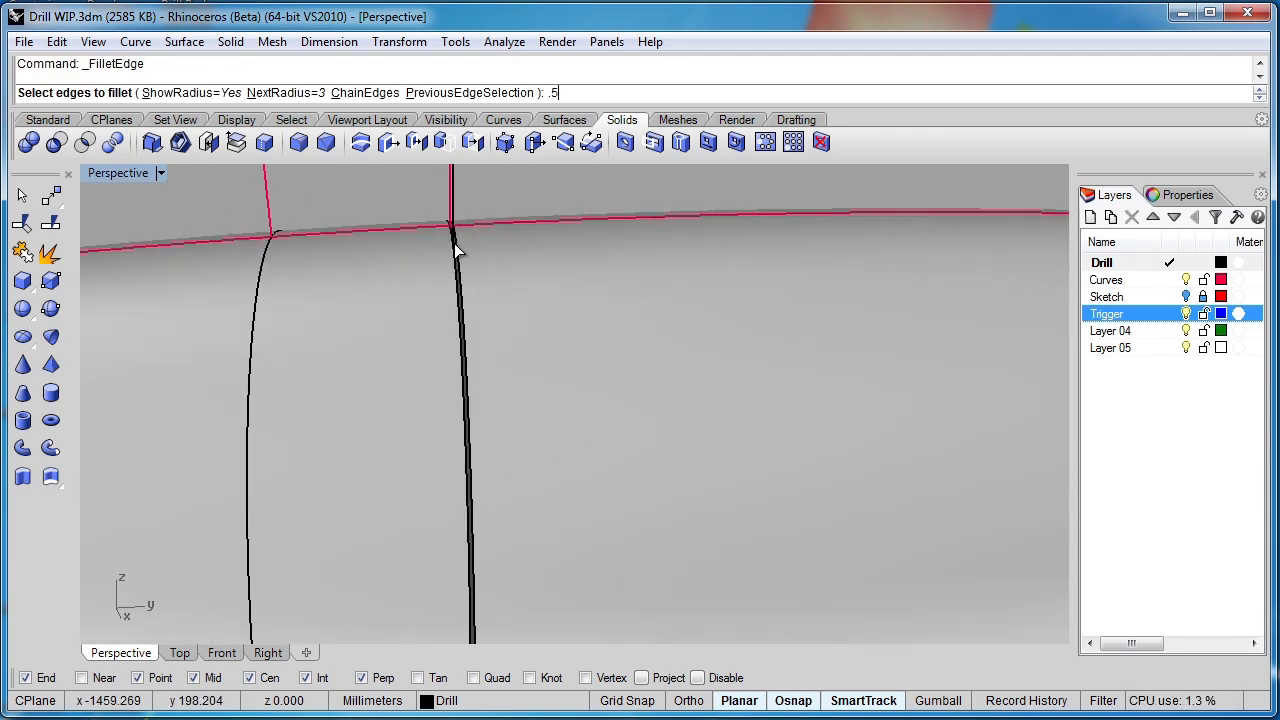
key("Return")
left_click(461, 250)
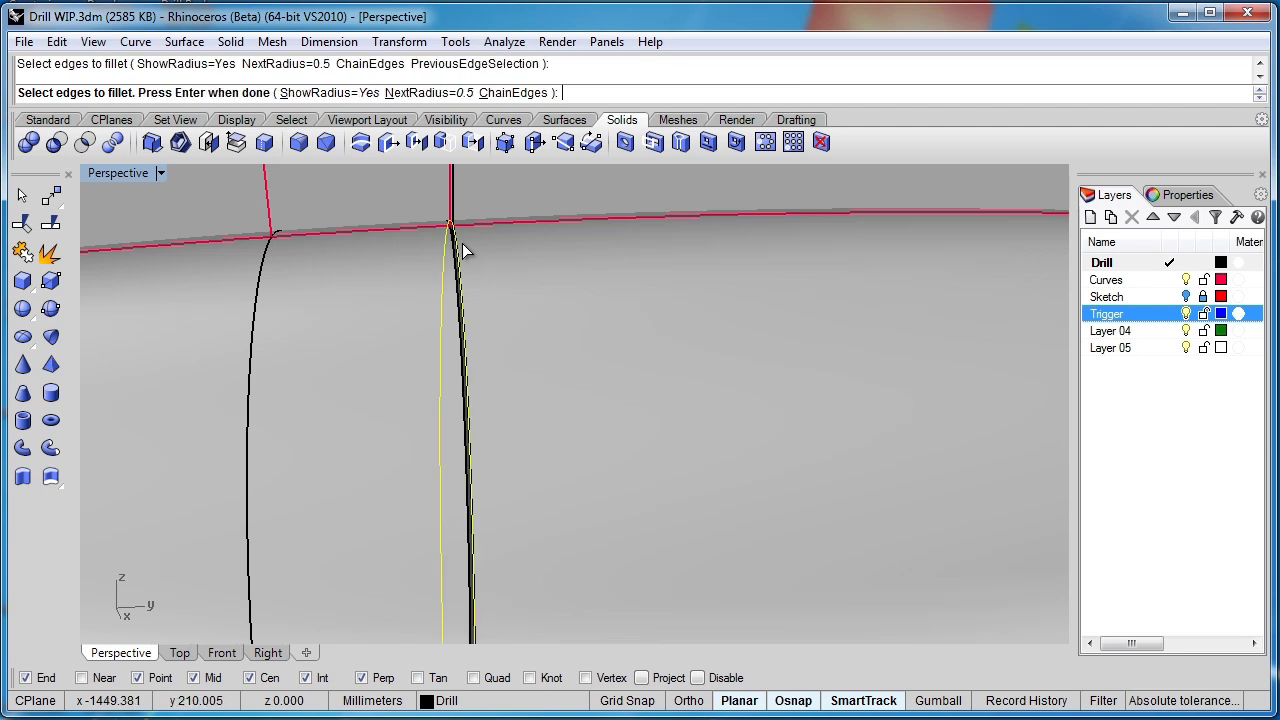
key("Return")
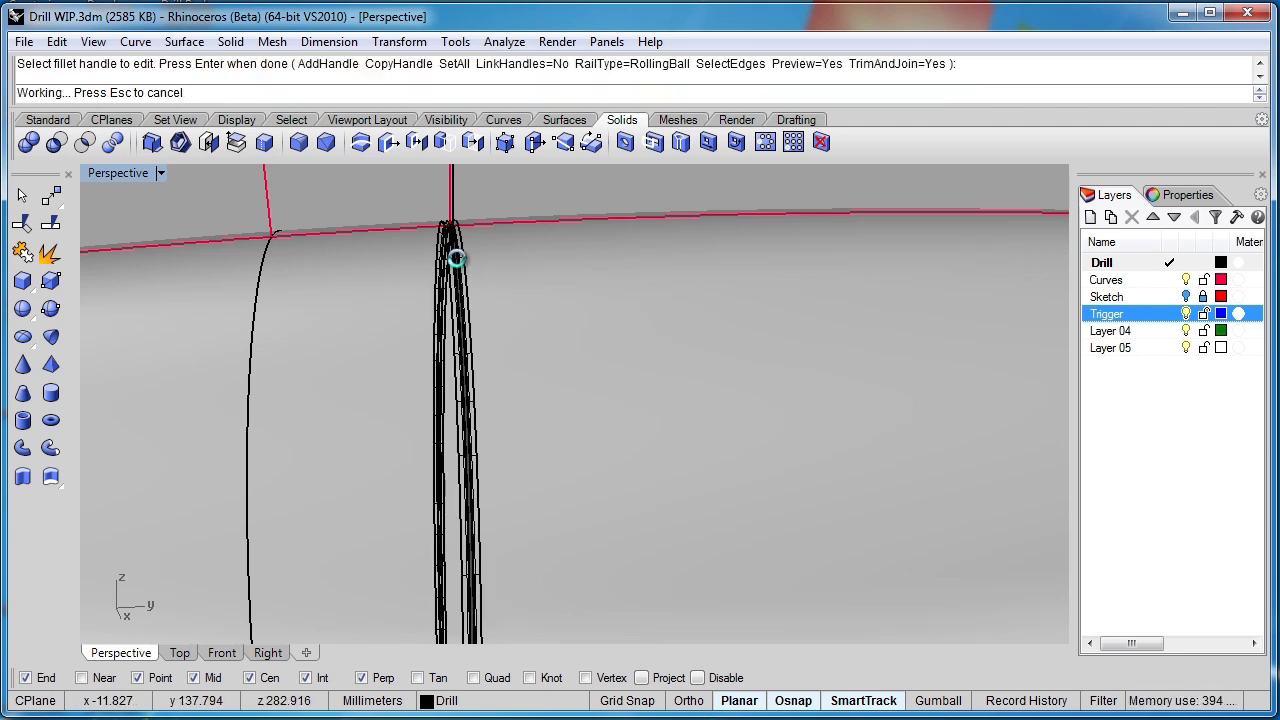
key("Return")
Step: Fillet the adjoining polysurface edges at the single seam between the two front barrel sections with a 0.1 mm radius
scroll(458, 340, "down", 5)
scroll(472, 355, "up", 2)
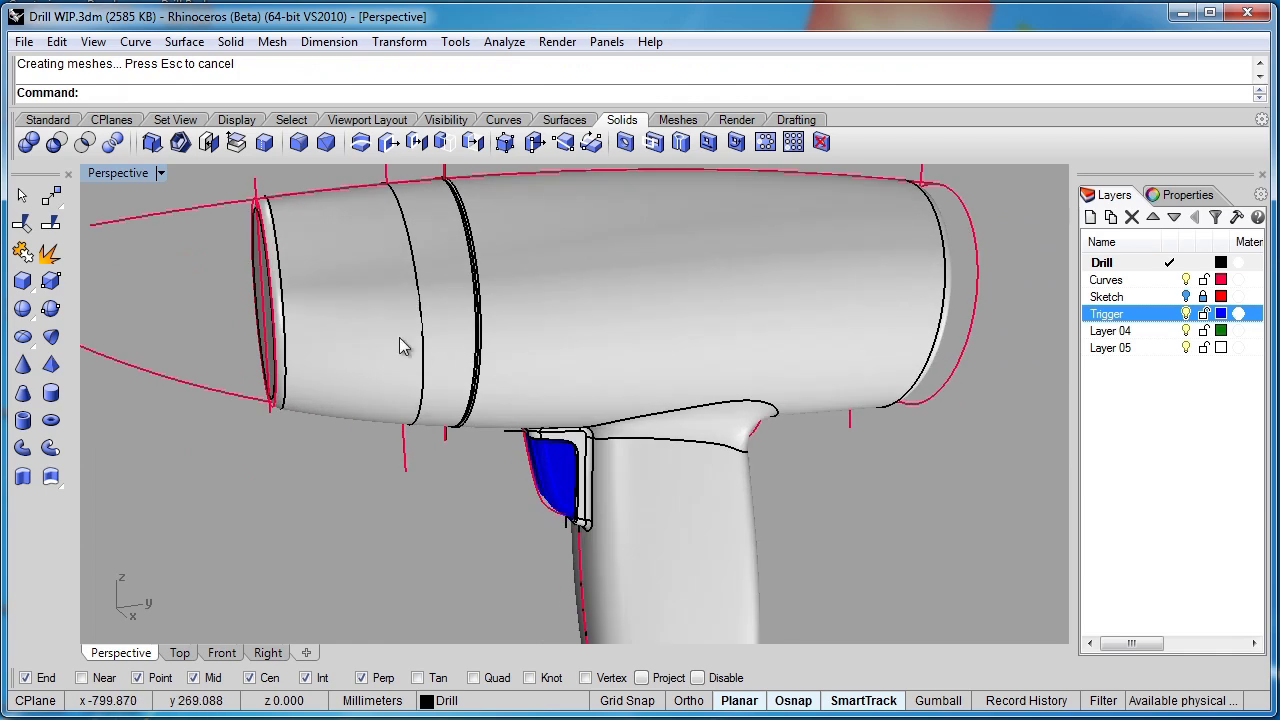
scroll(429, 334, "up", 5)
right_click_drag(377, 299, 425, 330)
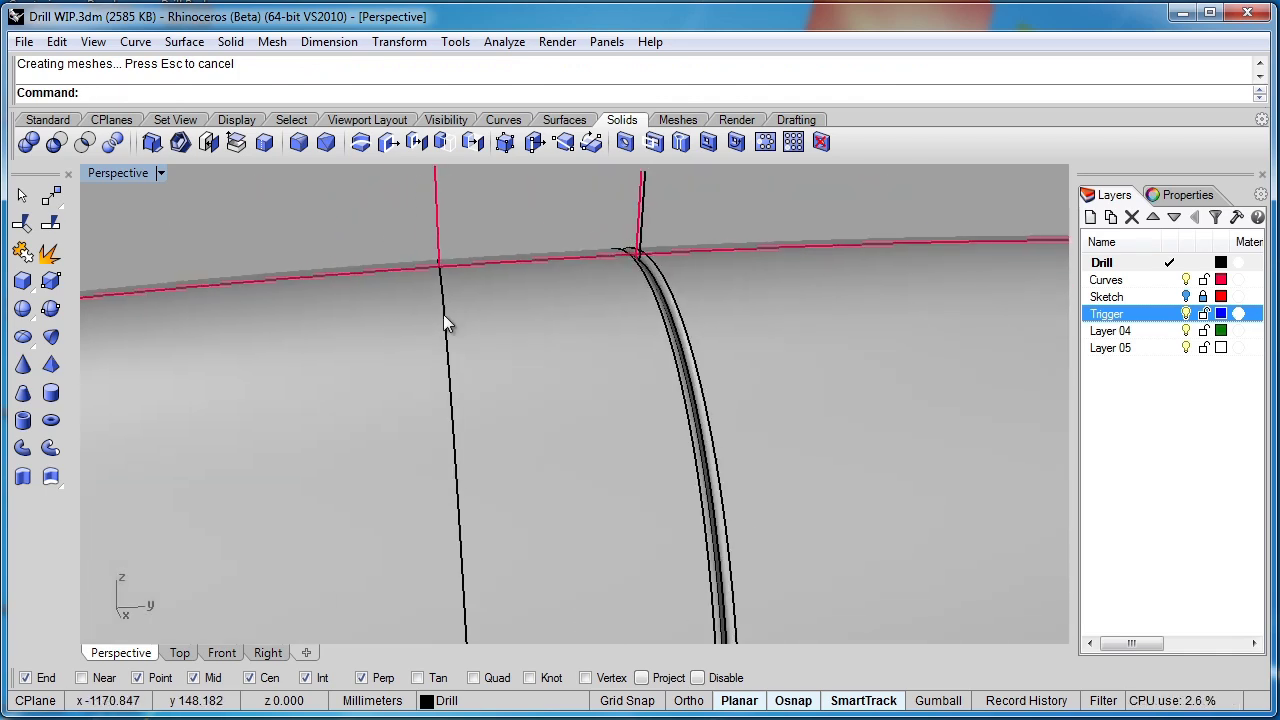
key("Return")
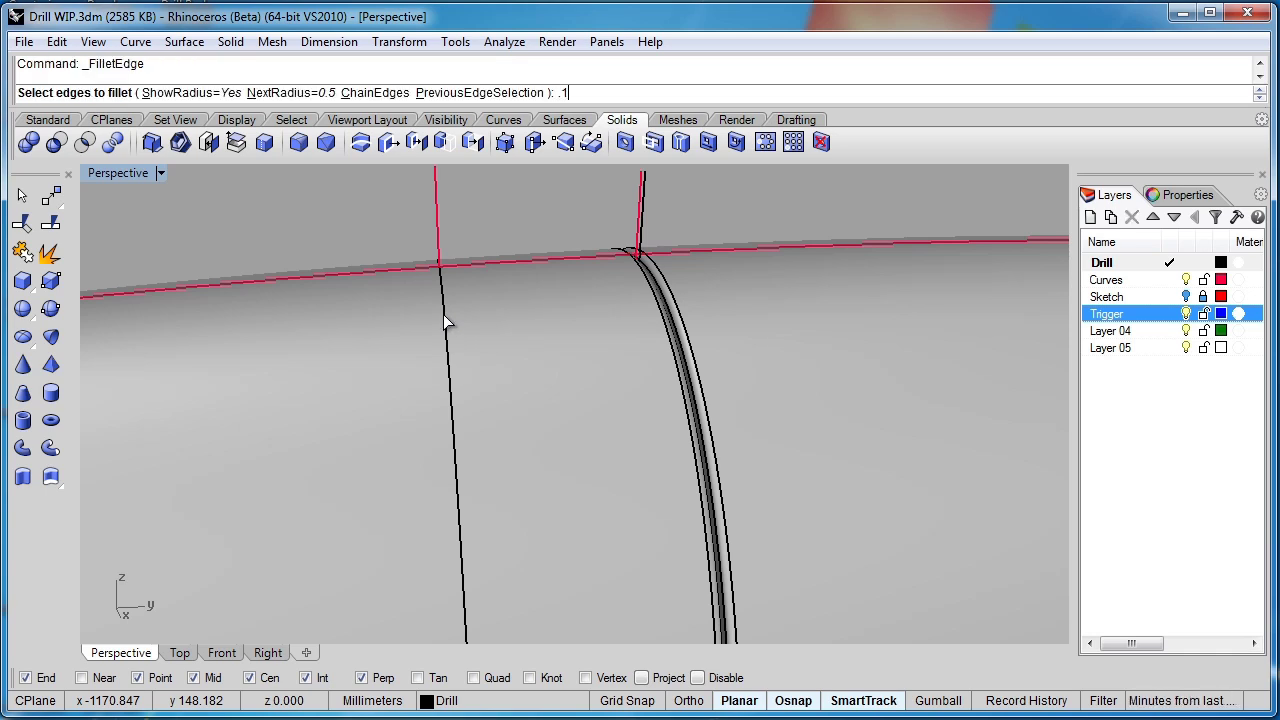
key("Return")
left_click(443, 314)
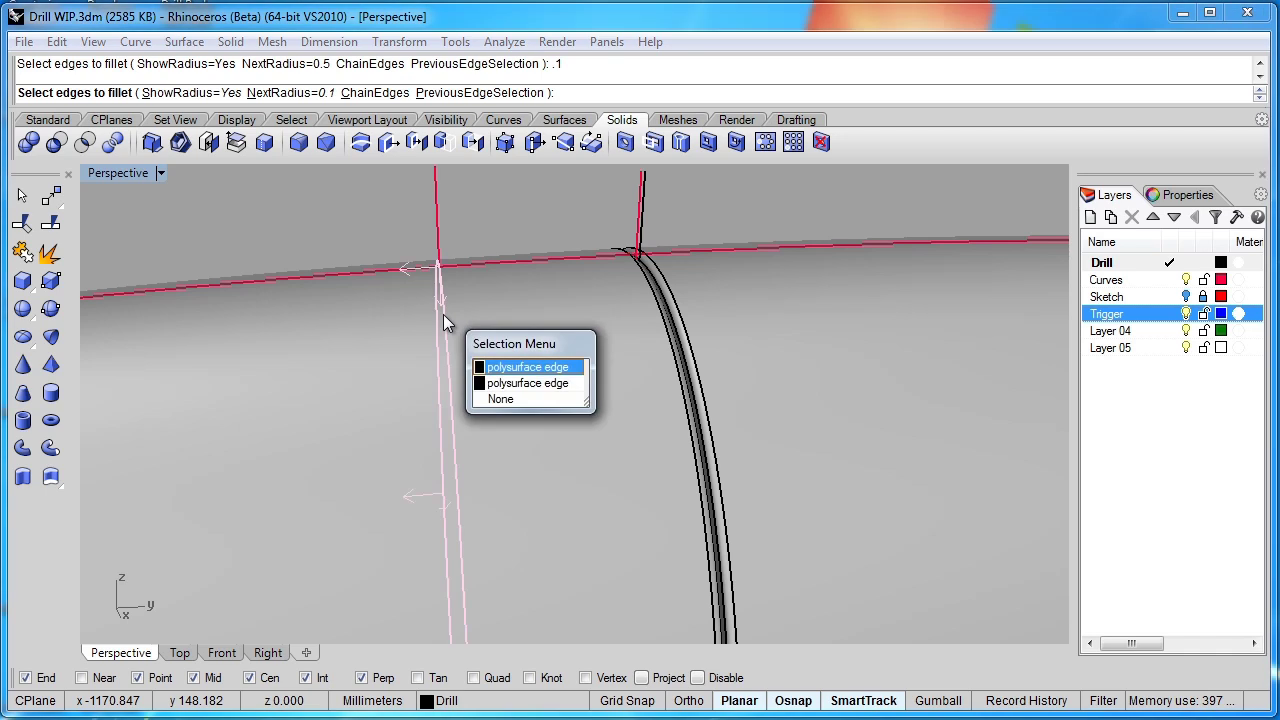
right_click(443, 314)
scroll(443, 314, "down", 5)
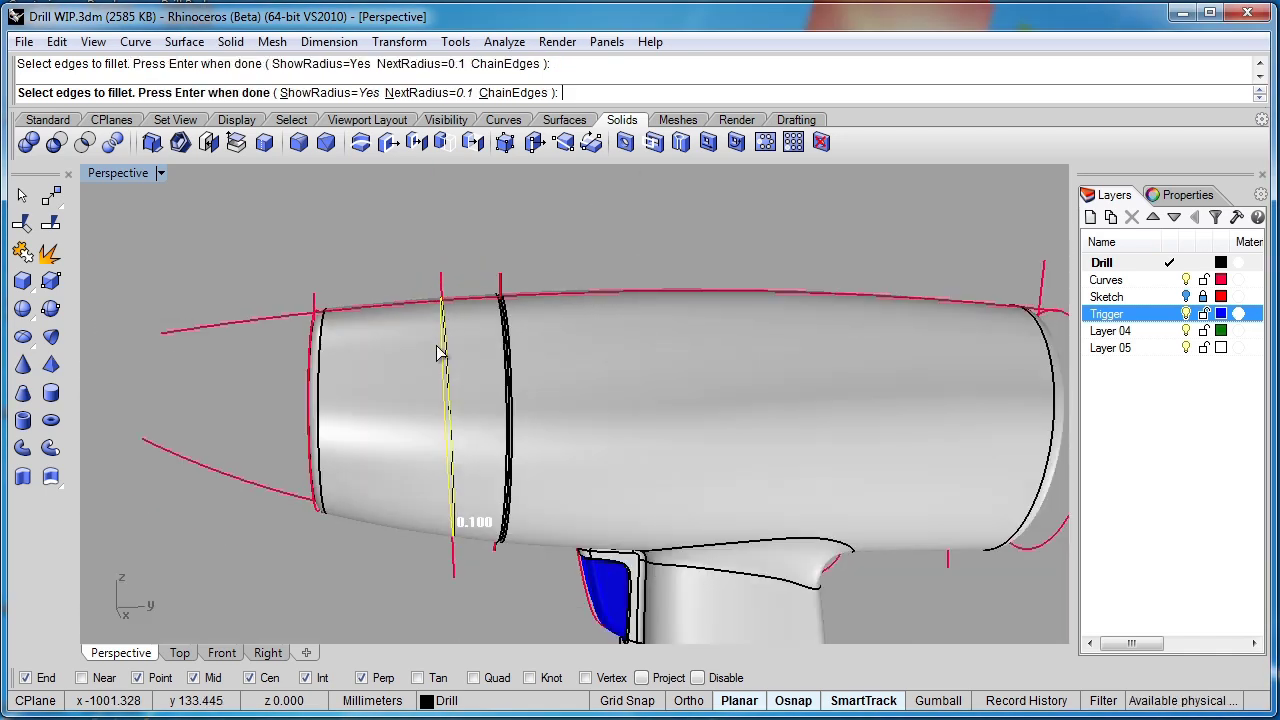
key("Return")
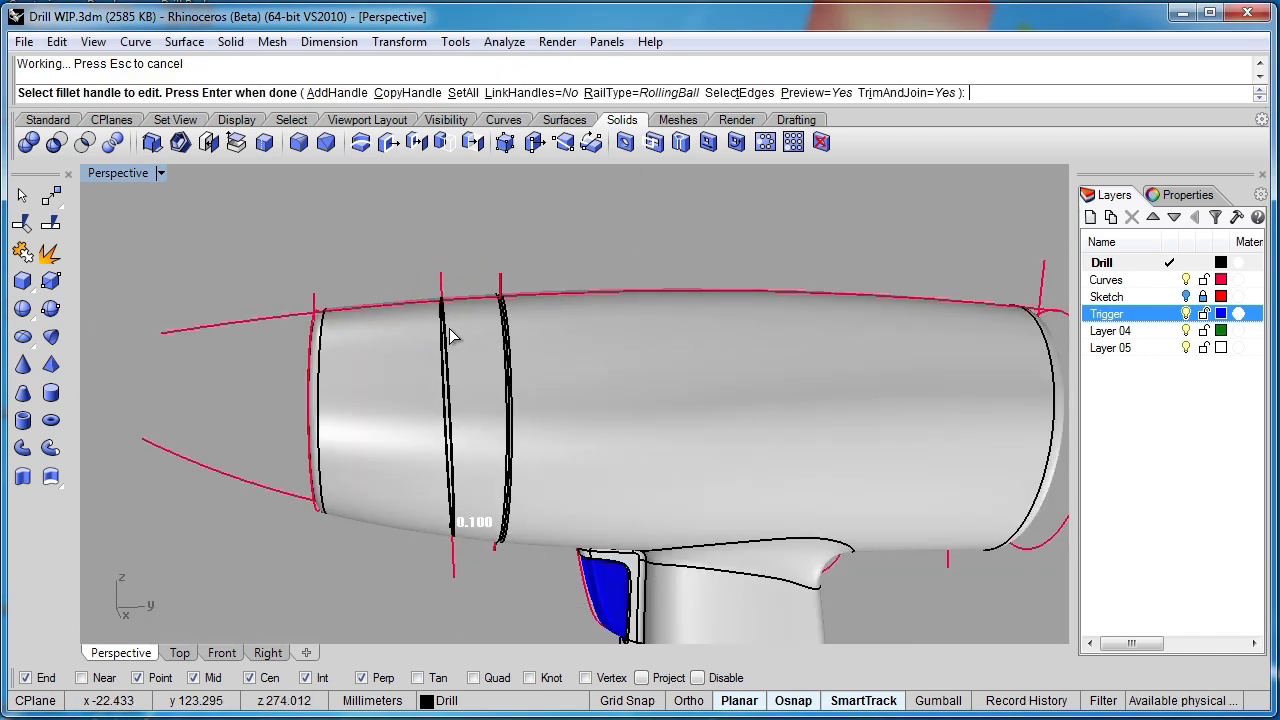
key("Return")
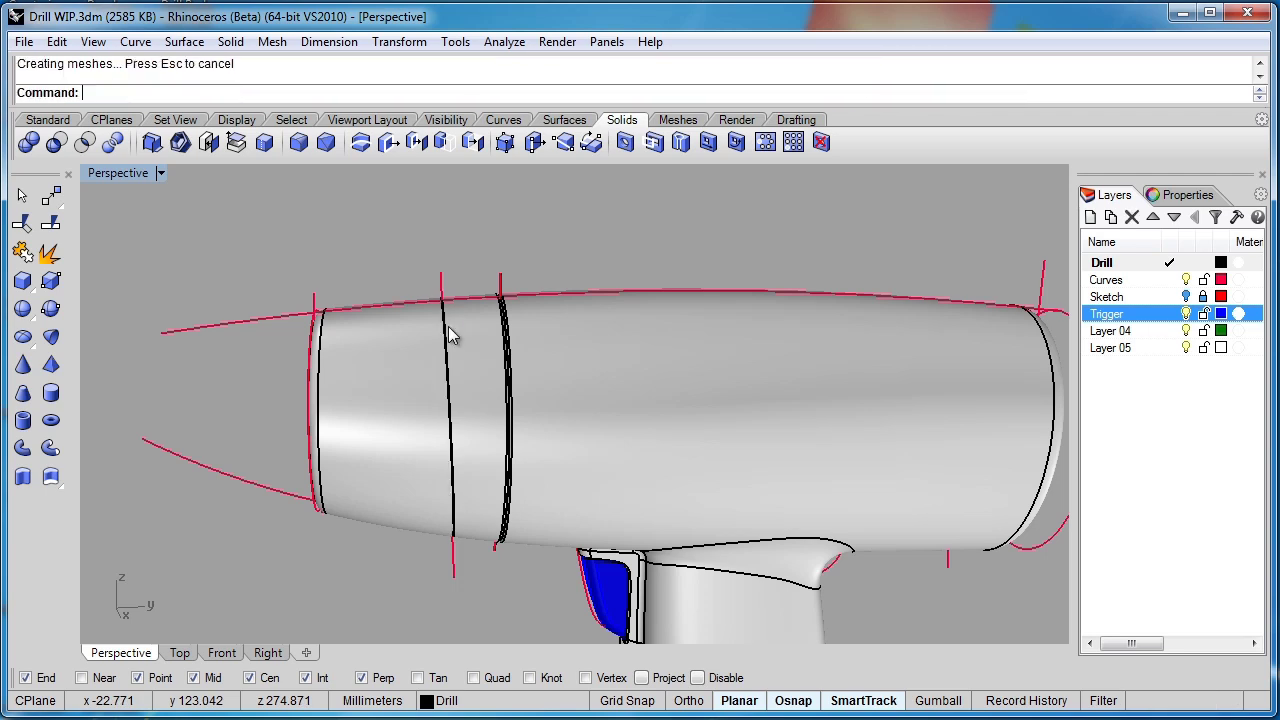
Step: Switch the perspective view to RenderedShadows display and examine the filleted barrel seams and nose rim
left_click(161, 173)
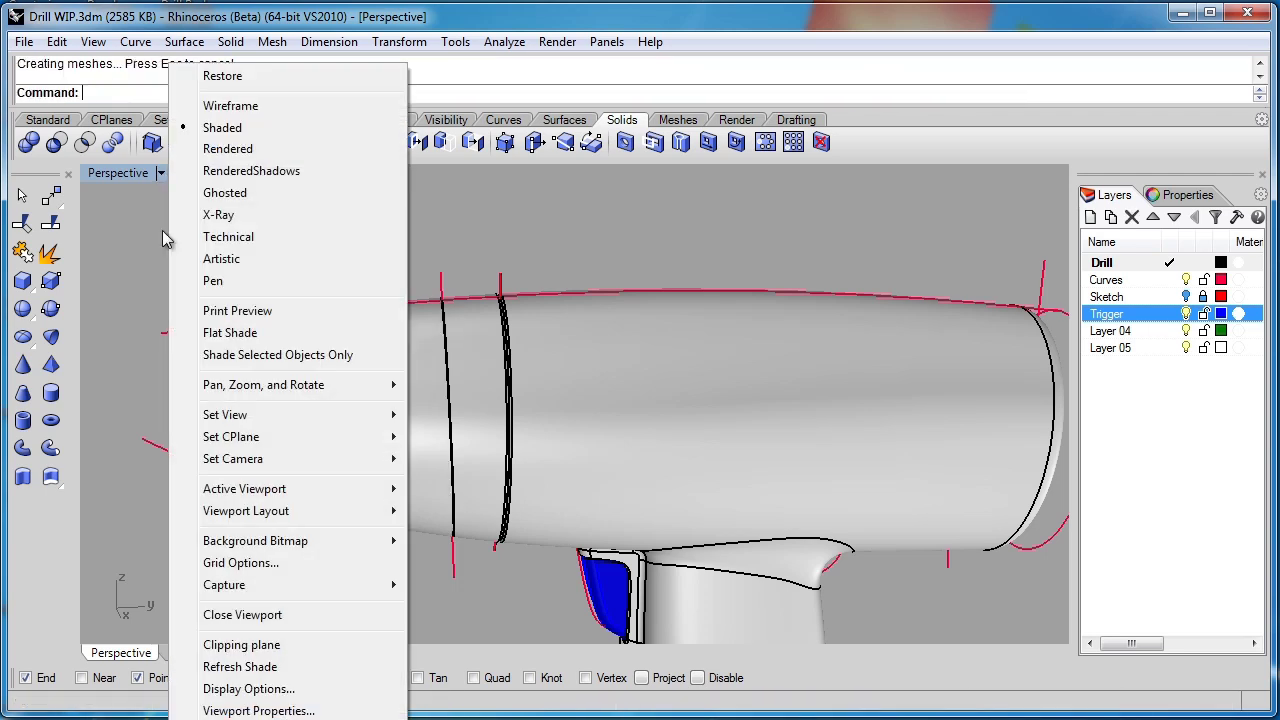
left_click(238, 175)
right_click_drag(317, 418, 397, 420)
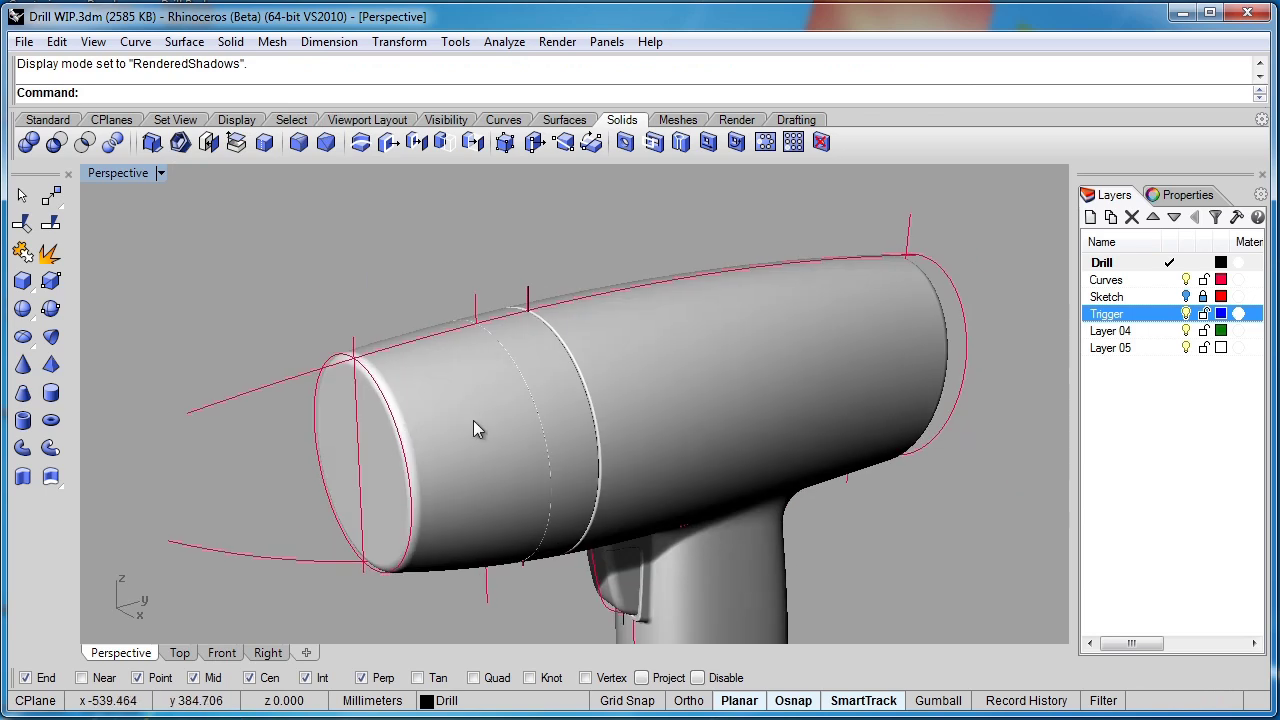
scroll(540, 415, "up", 6)
right_click_drag(540, 415, 453, 370)
scroll(372, 255, "up", 5)
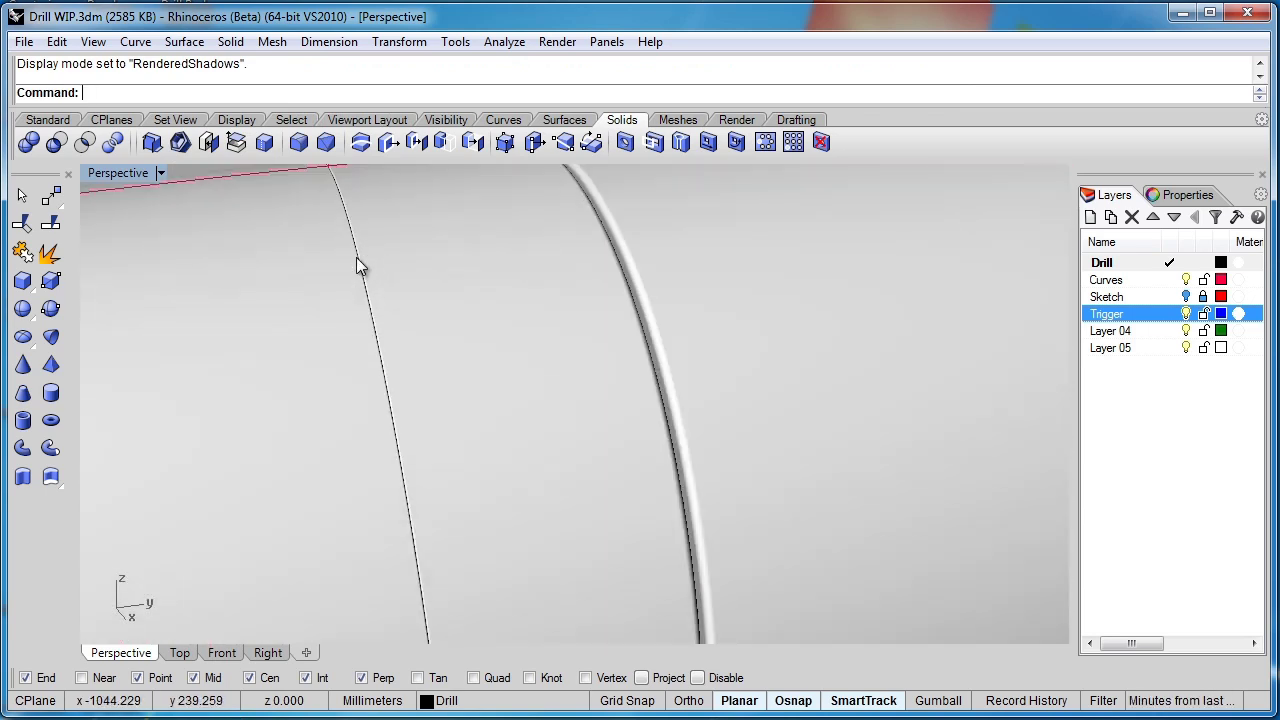
scroll(564, 297, "down", 8)
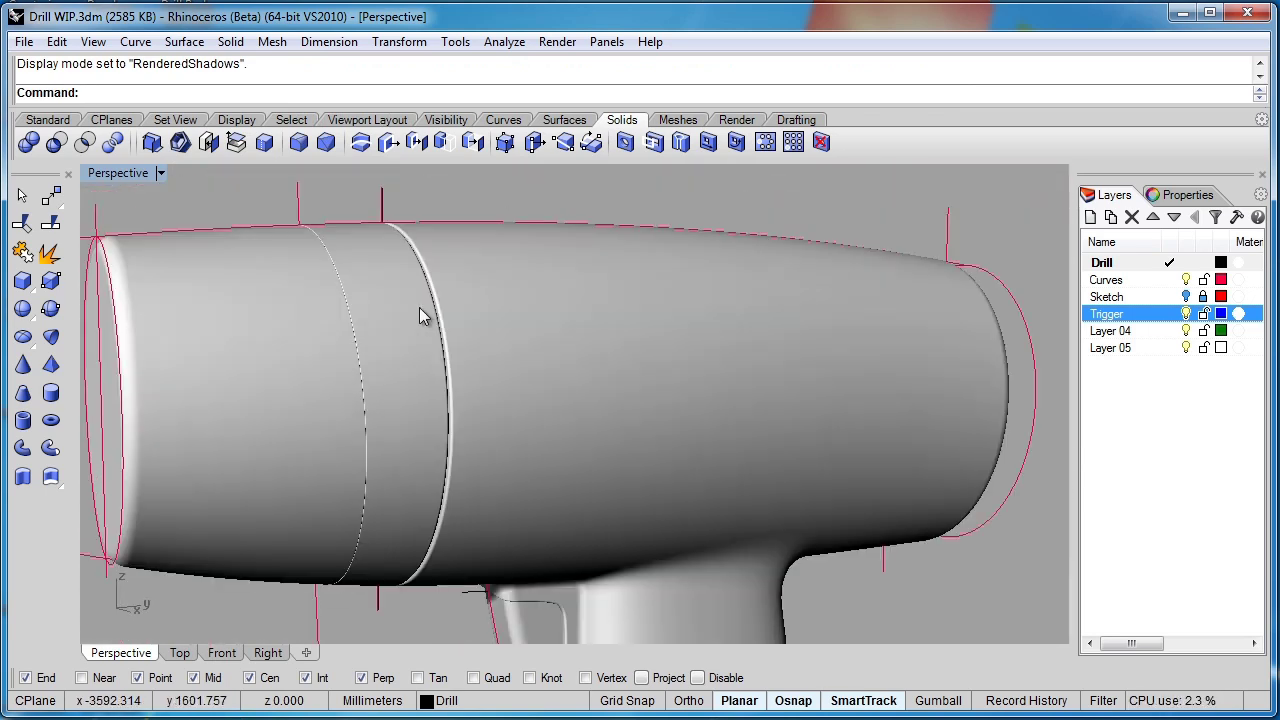
right_click_drag(421, 316, 423, 333)
scroll(413, 296, "down", 4)
right_click_drag(430, 412, 525, 446)
right_click_drag(377, 321, 642, 453)
Step: Show the model in the Right view and save the file
left_click(270, 652)
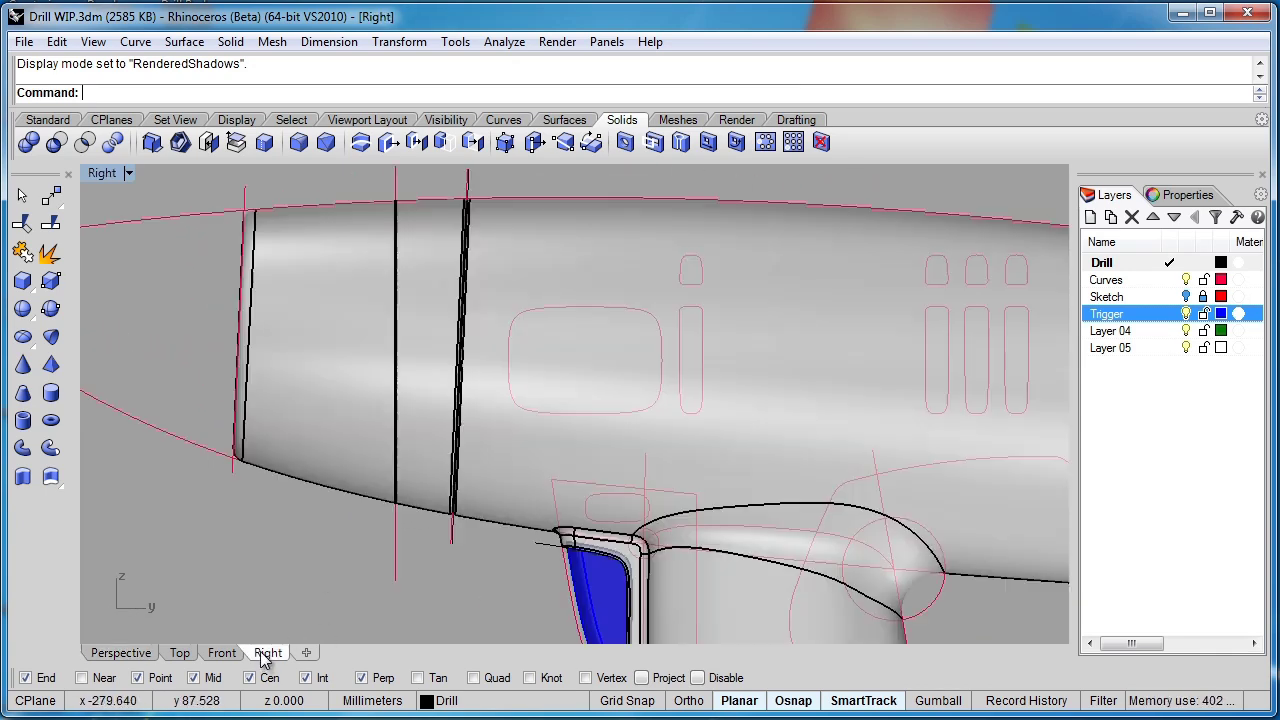
scroll(350, 547, "down", 3)
key("ctrl+s")
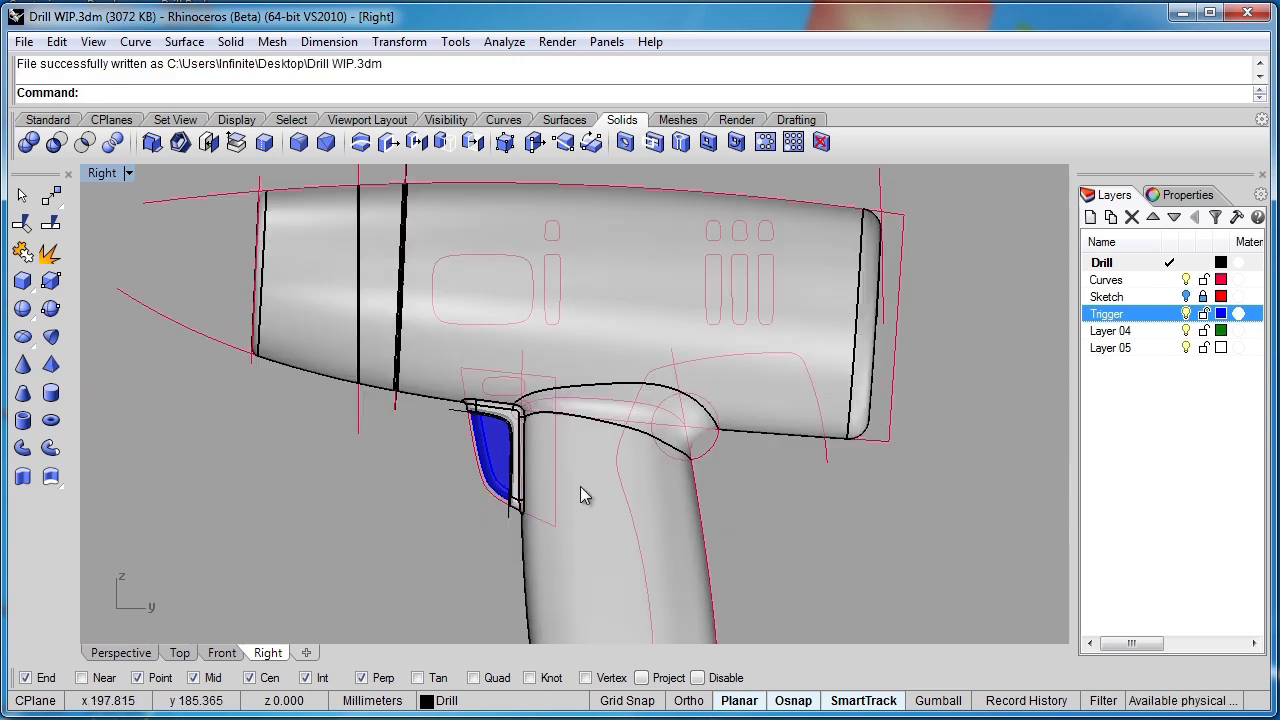
Step: Extrude the open outline curve behind the grip straight to both sides as a surface extending past the drill body's width
right_click_drag(804, 503, 757, 383)
left_click(757, 383)
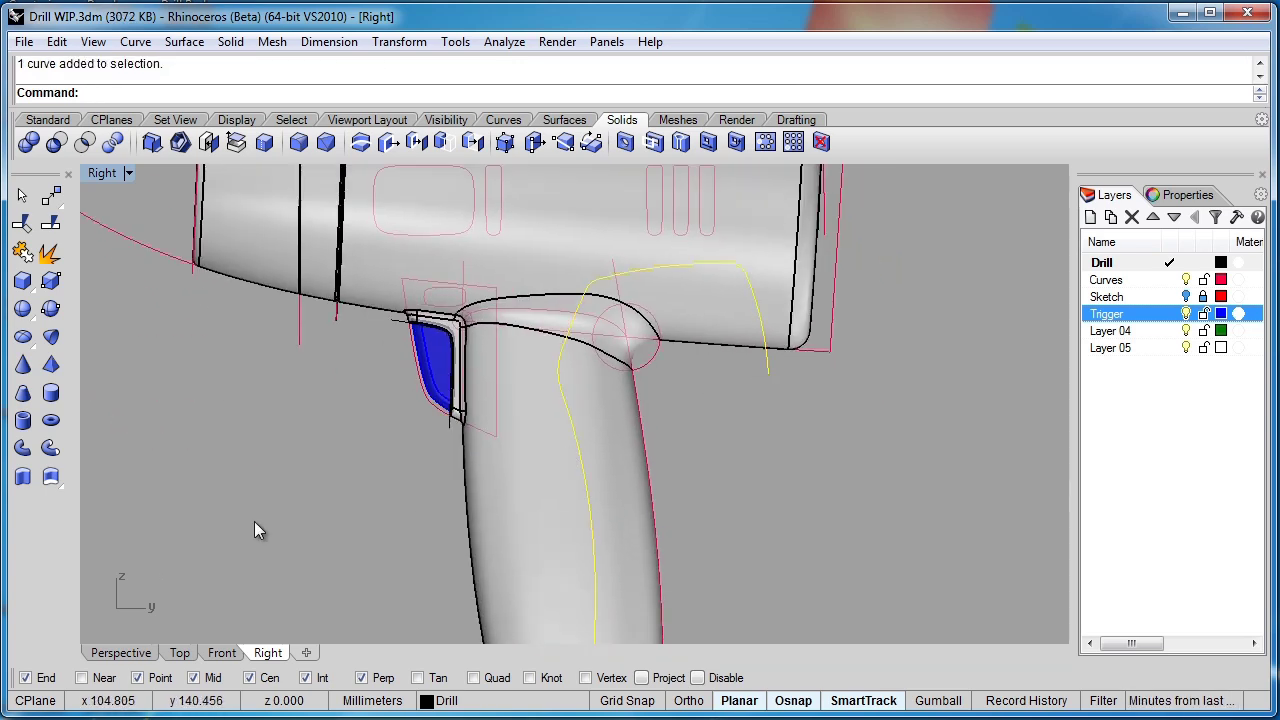
right_click_drag(719, 532, 552, 402)
left_click(148, 660)
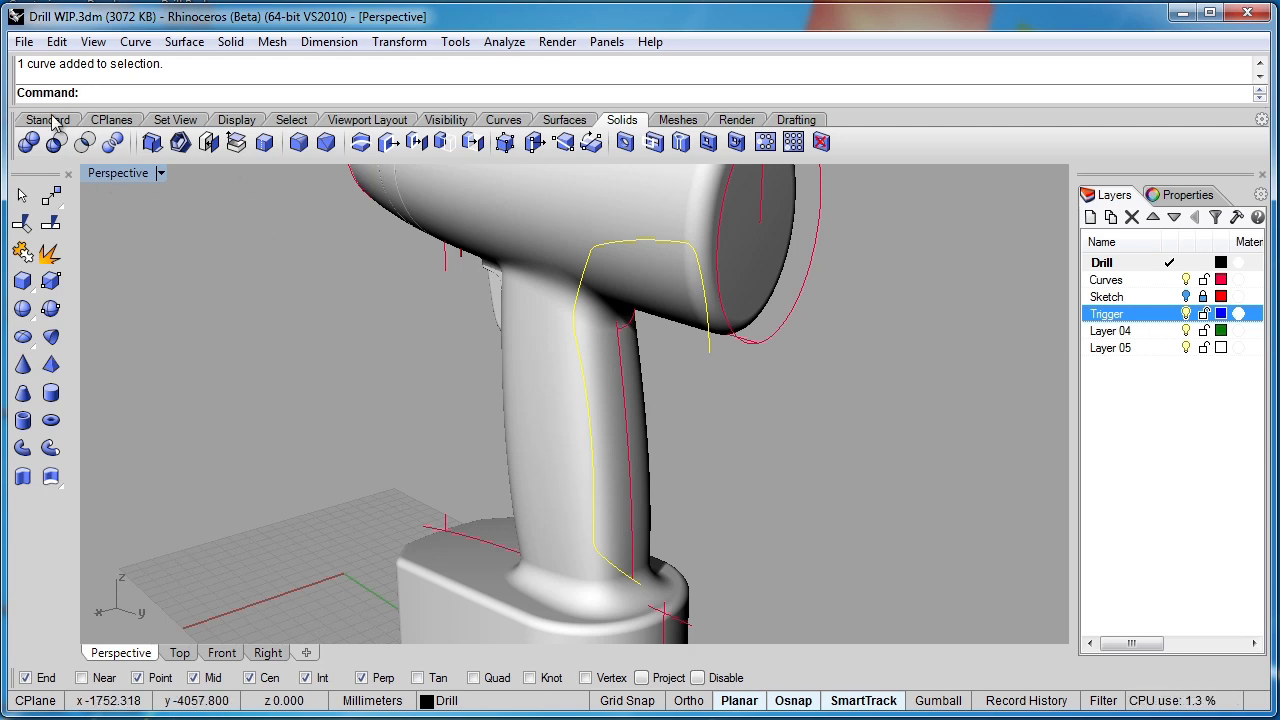
left_click(193, 46)
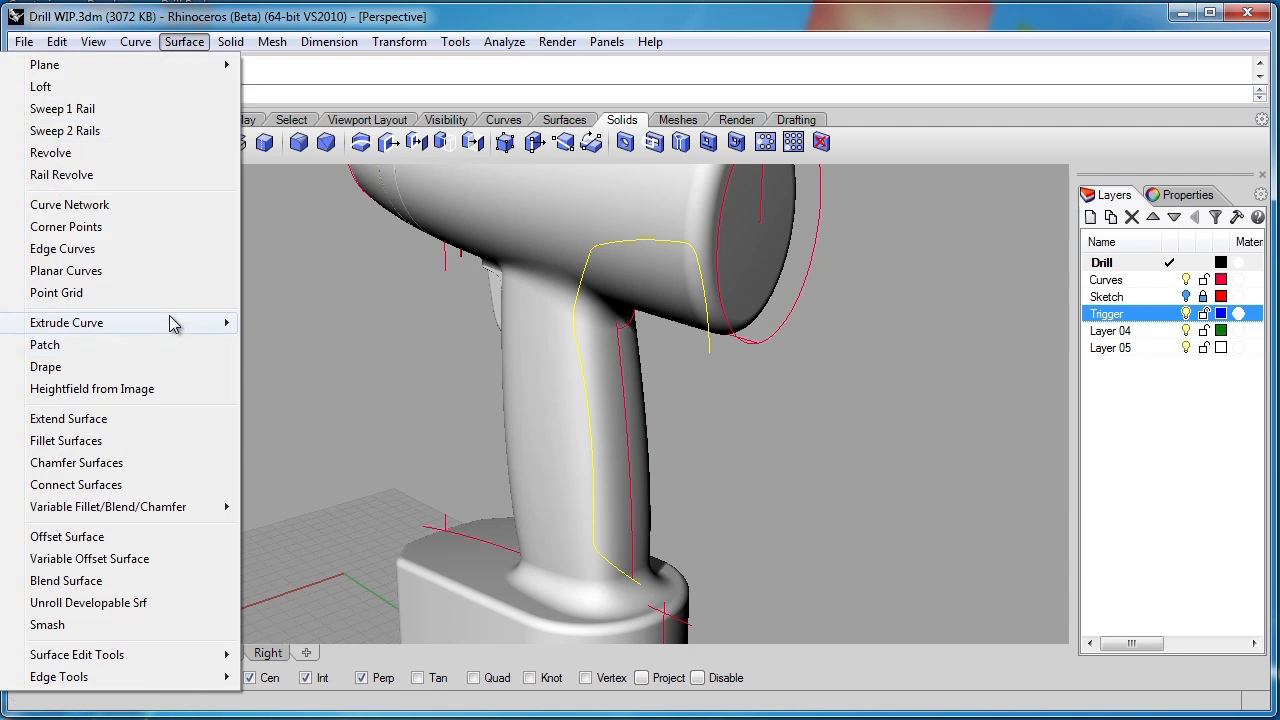
mouse_move(171, 323)
left_click(287, 323)
left_click(414, 325)
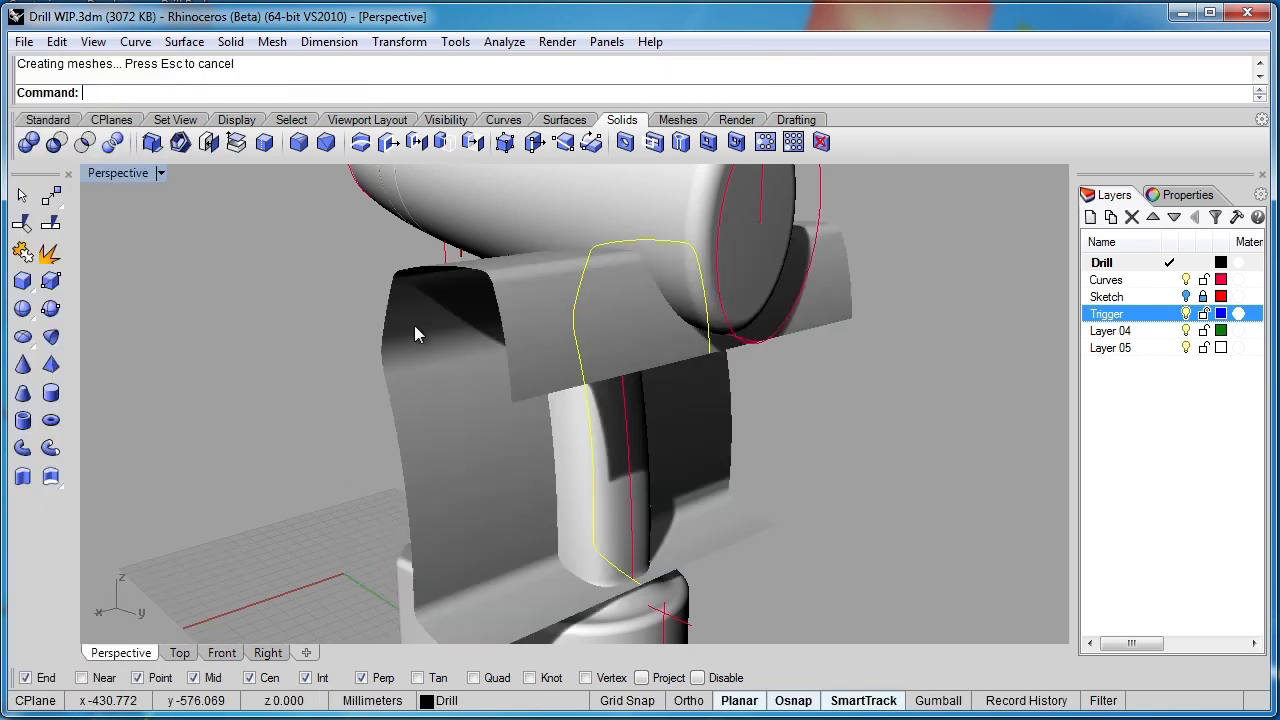
Step: Boolean-split the drill body with the extruded outline surface and delete that cutting surface
left_click(257, 349)
right_click_drag(257, 349, 294, 337)
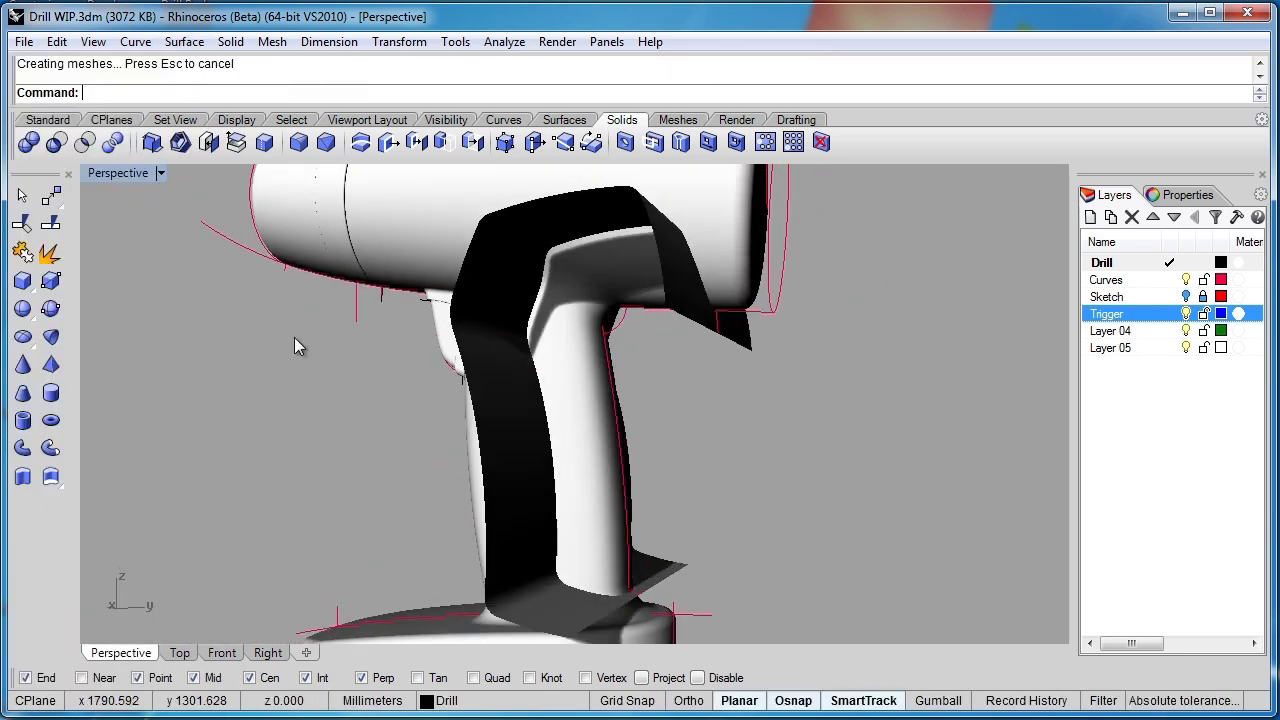
left_click(553, 335)
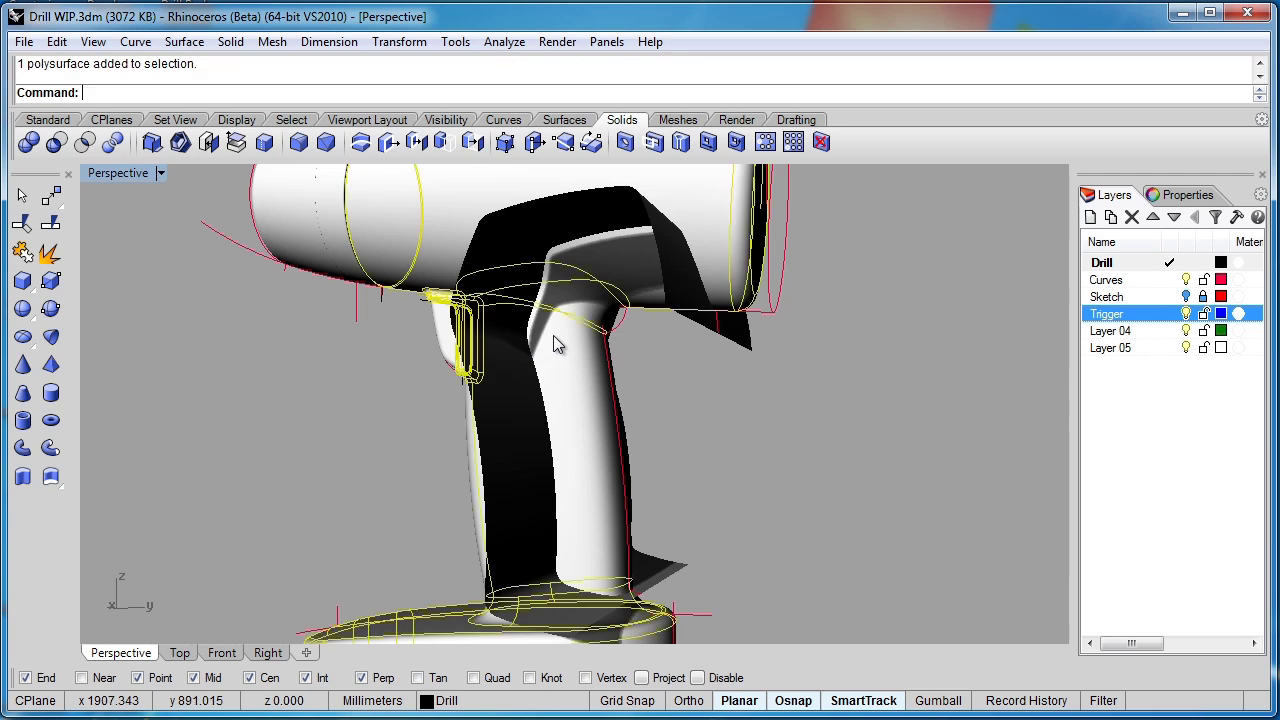
left_click(112, 142)
left_click(541, 243)
key("Return")
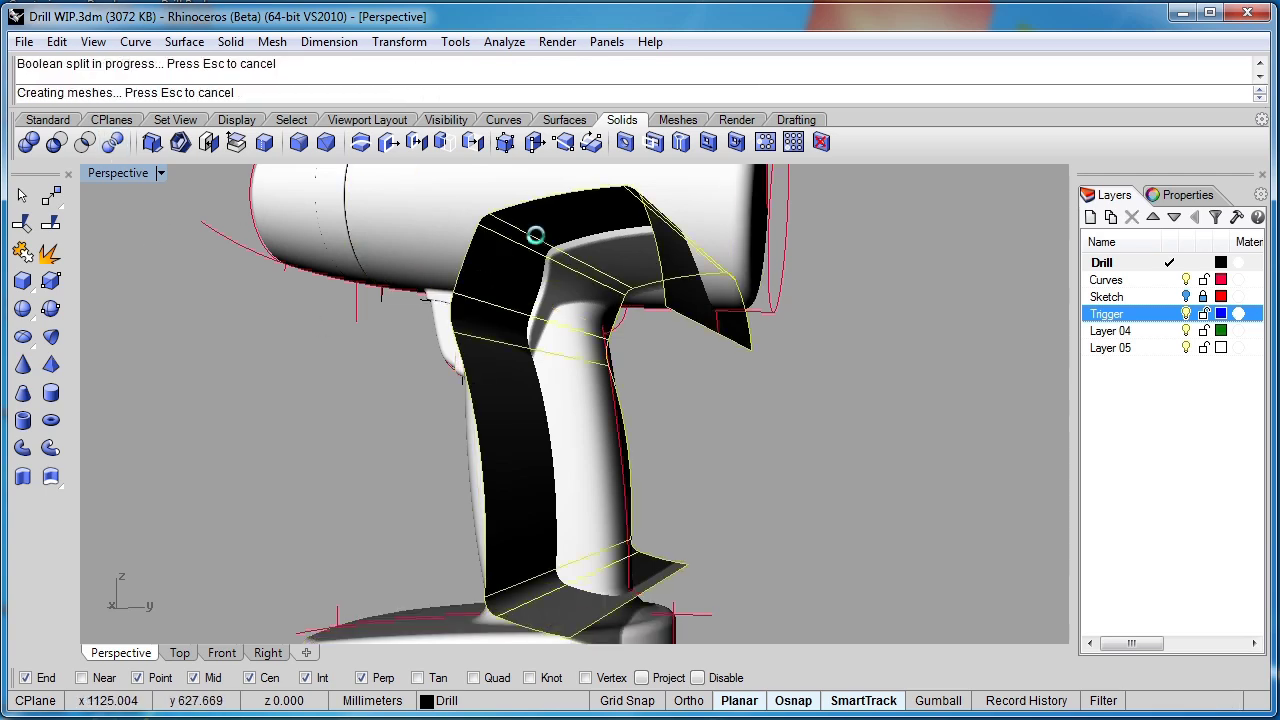
key("Delete")
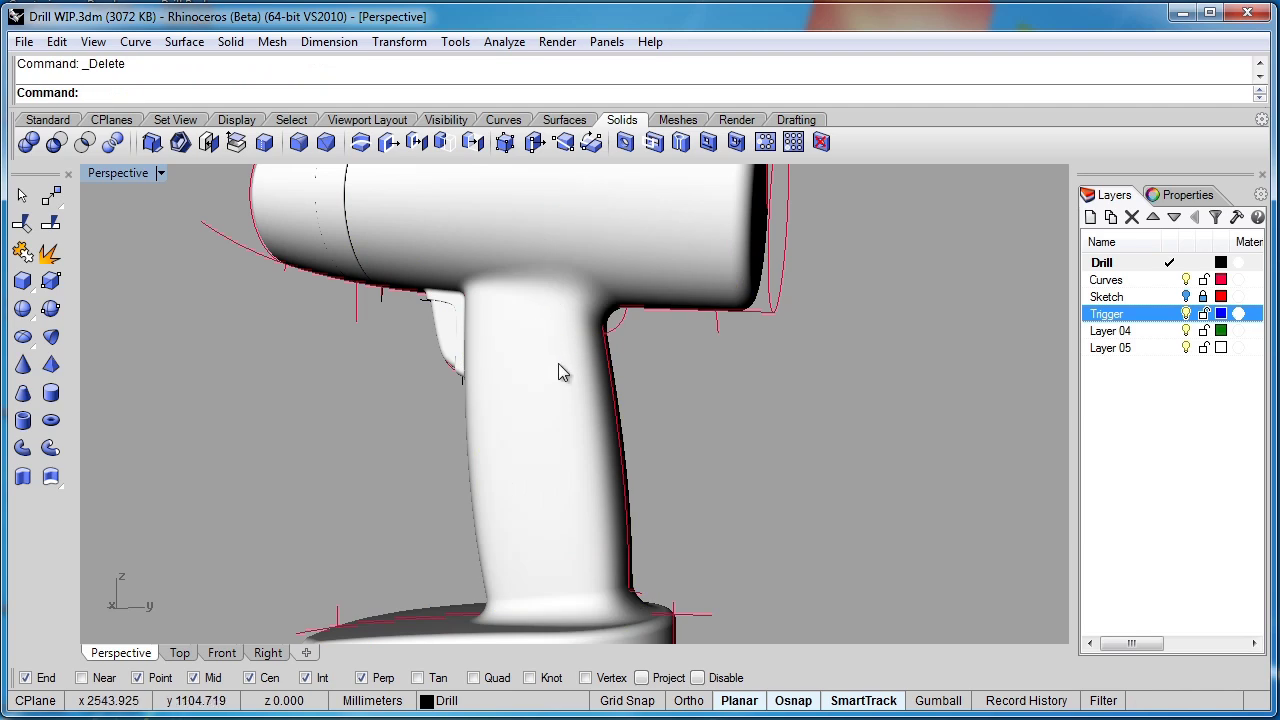
Step: Switch the perspective view's display mode to Shaded
key("ctrl+alt+s")
mouse_move(487, 392)
right_mouse_down()
mouse_move(409, 428)
mouse_move(570, 498)
right_mouse_up()
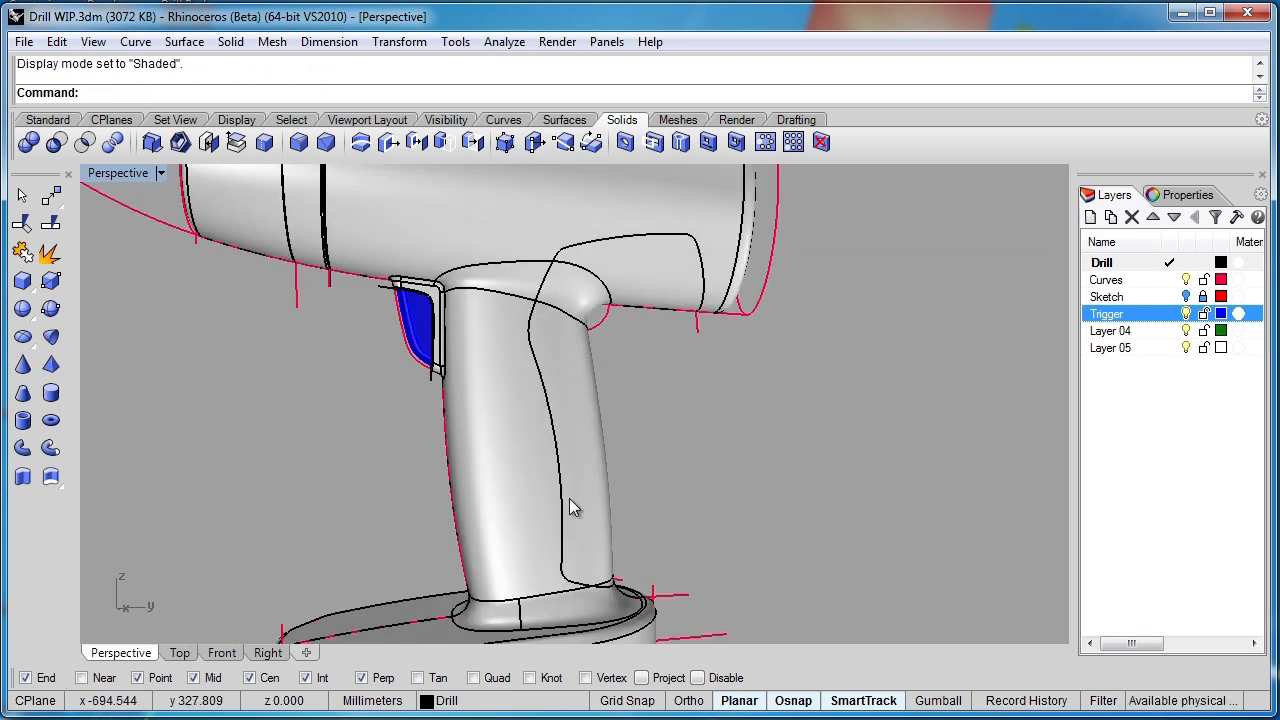
right_click_drag(590, 598, 578, 494, "shift")
scroll(578, 490, "up", 8)
left_click(302, 142)
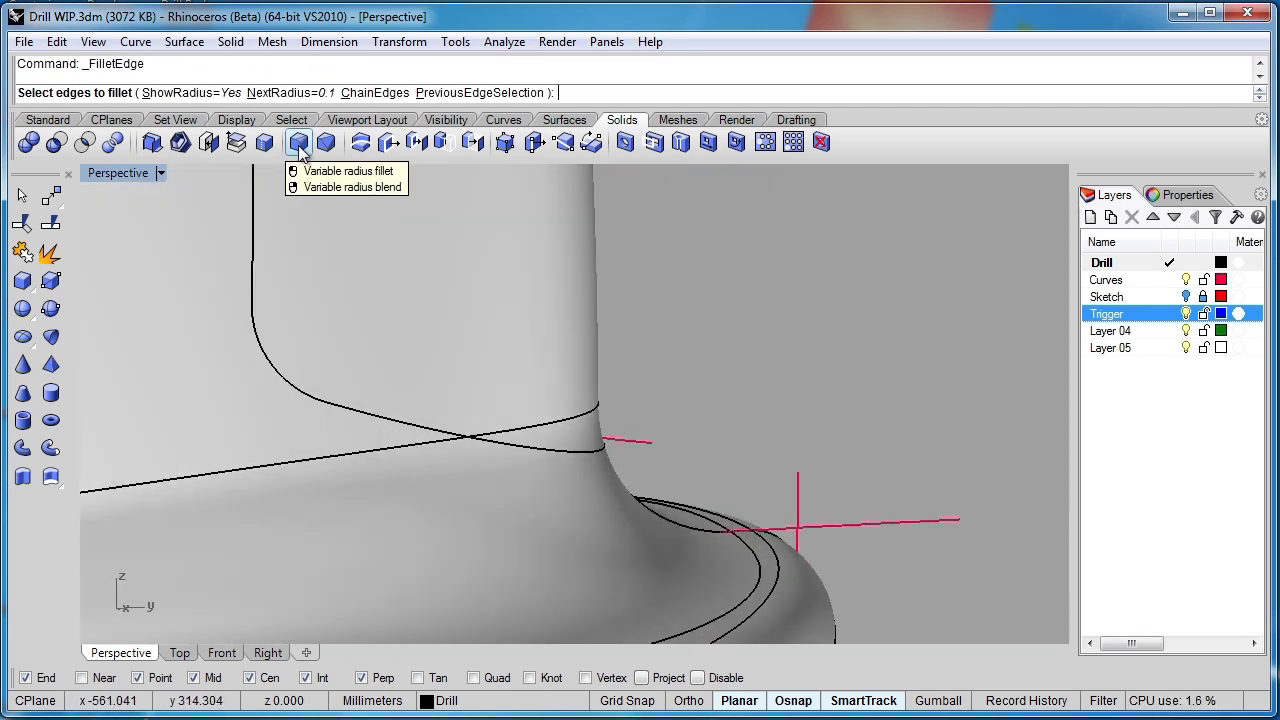
type(".2")
key("Return")
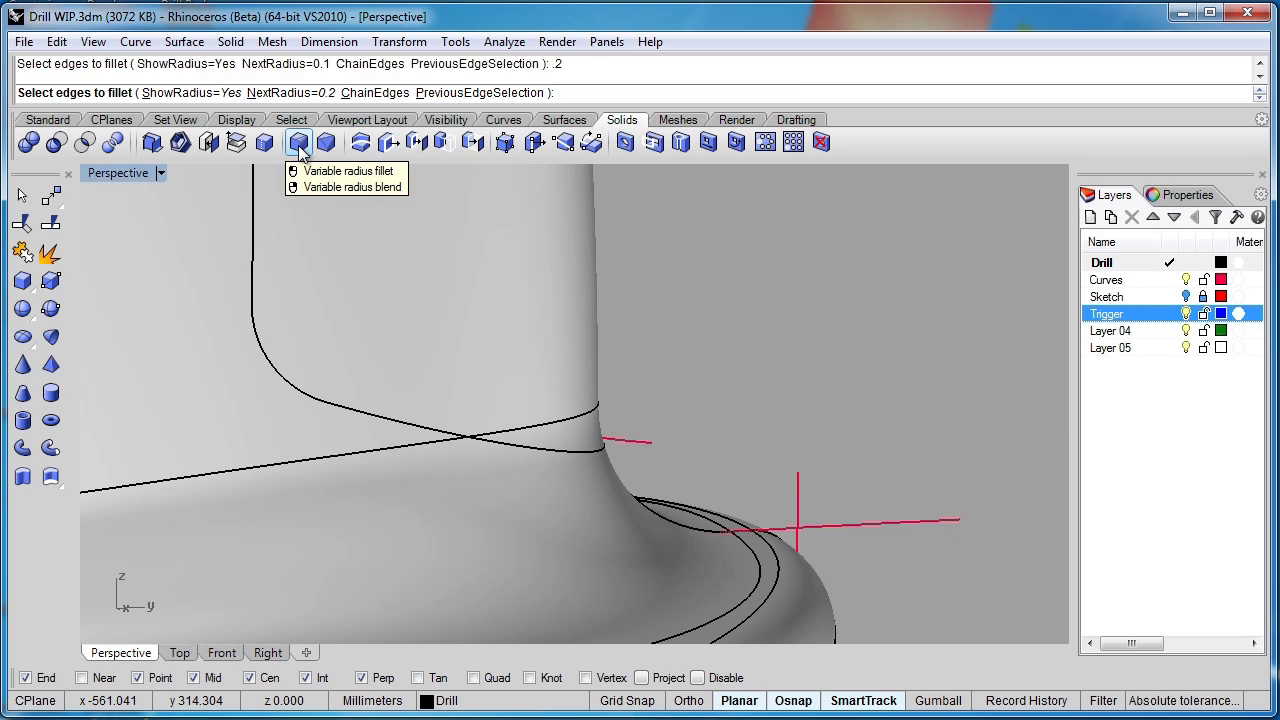
left_click(366, 94)
left_click(421, 434)
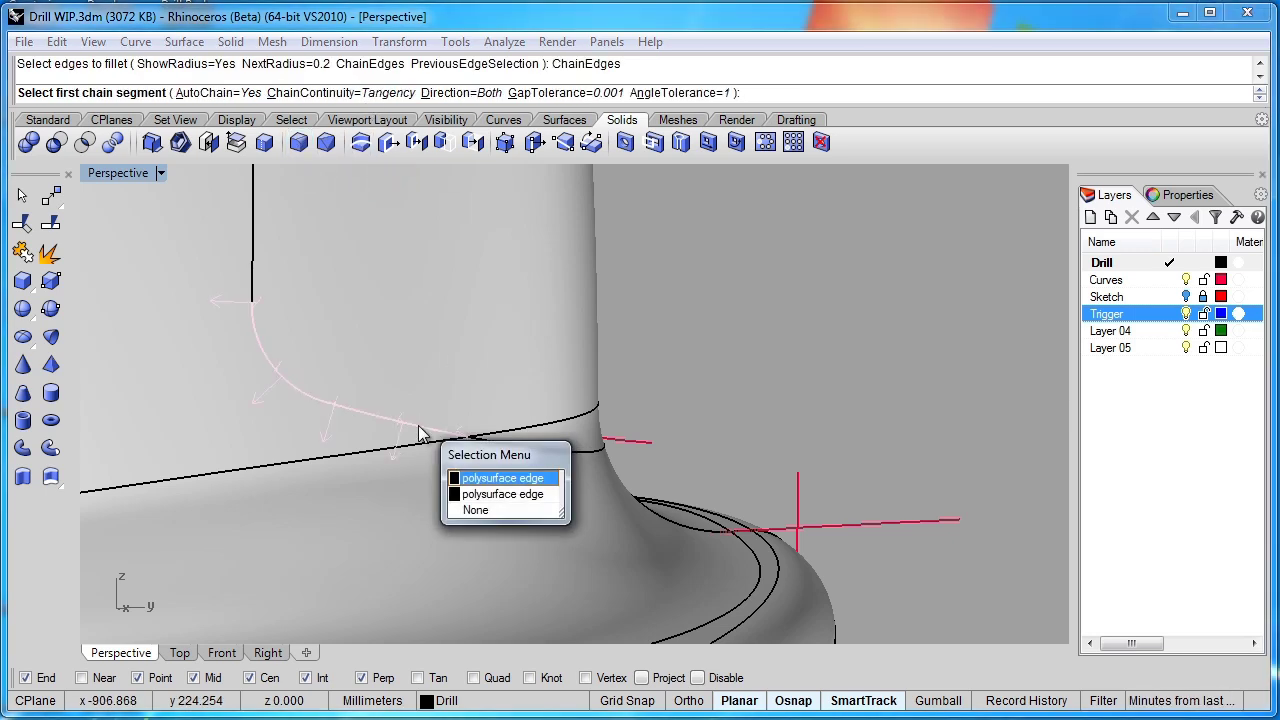
left_click(470, 480)
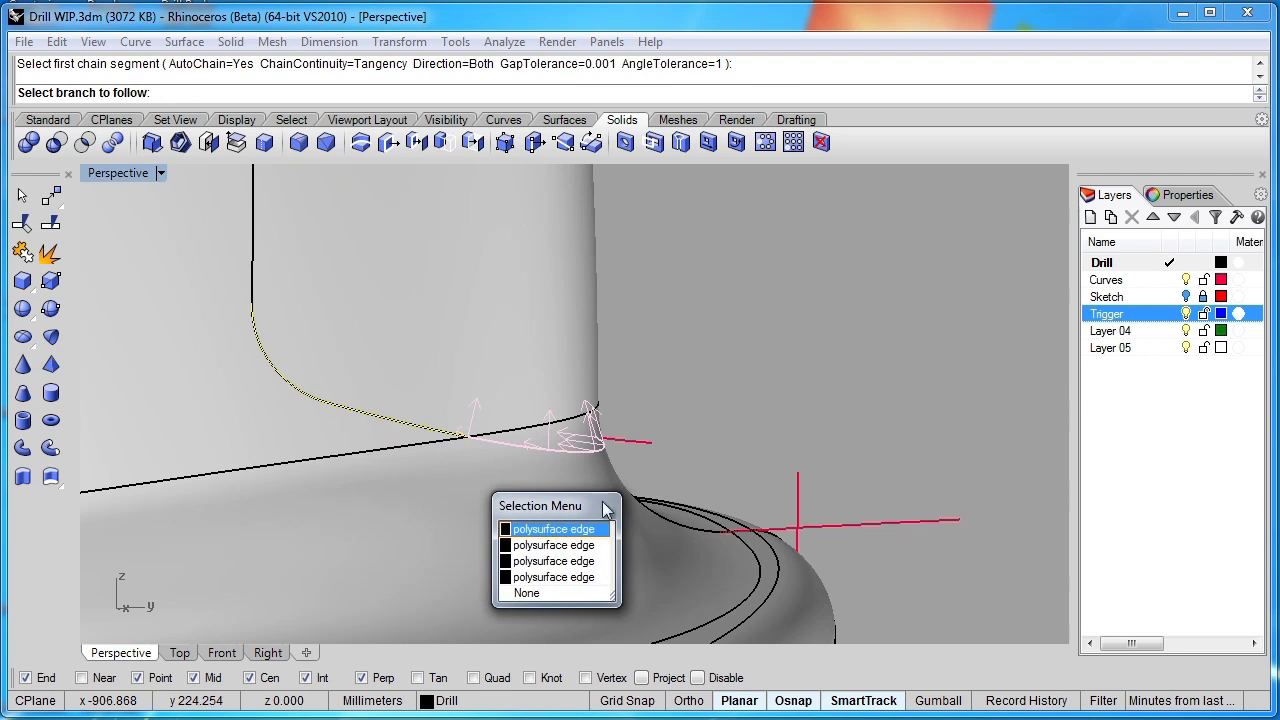
left_click(679, 351)
key("Escape")
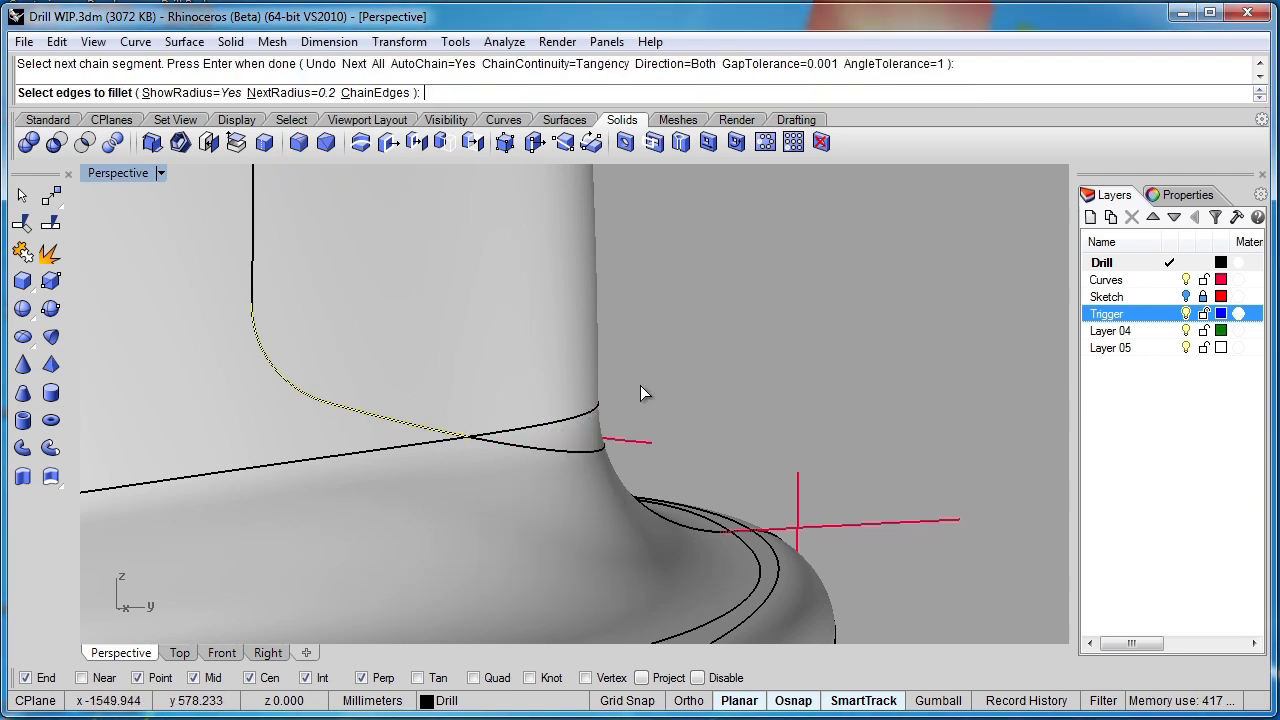
key("Escape")
scroll(691, 396, "down", 5)
scroll(691, 396, "down", 4)
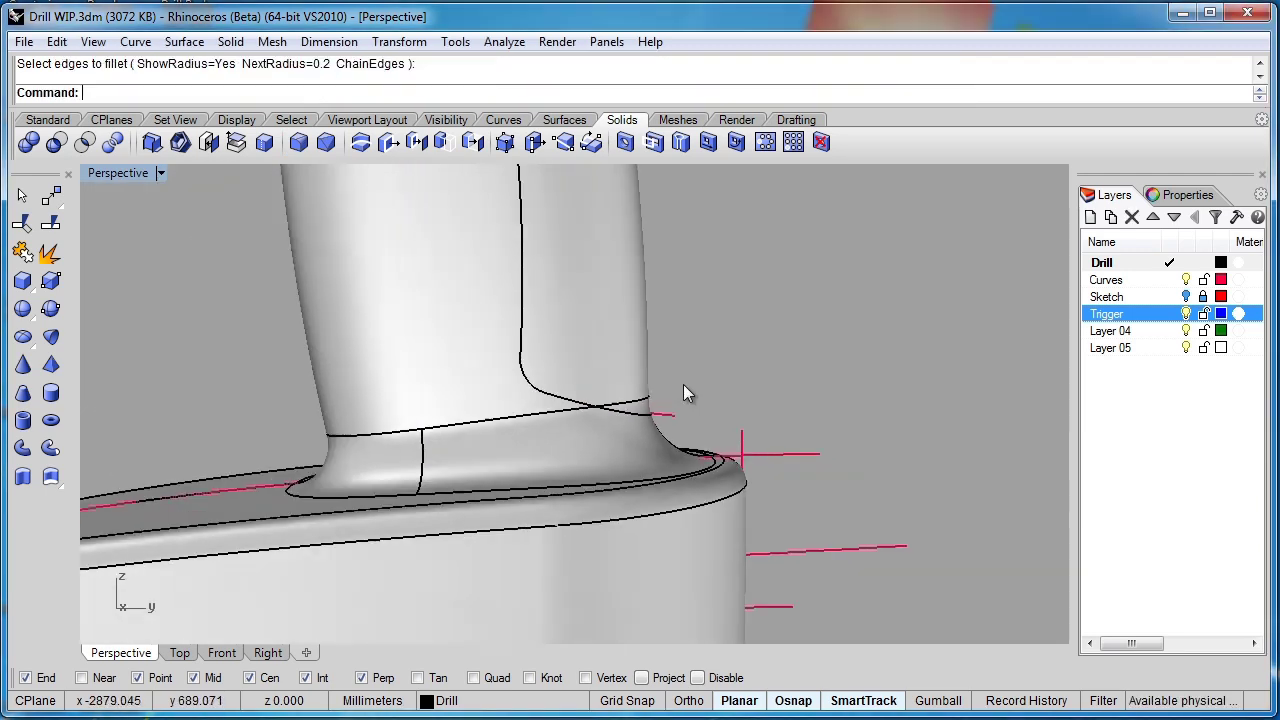
right_click_drag(674, 320, 601, 474, "shift")
scroll(601, 473, "down", 4)
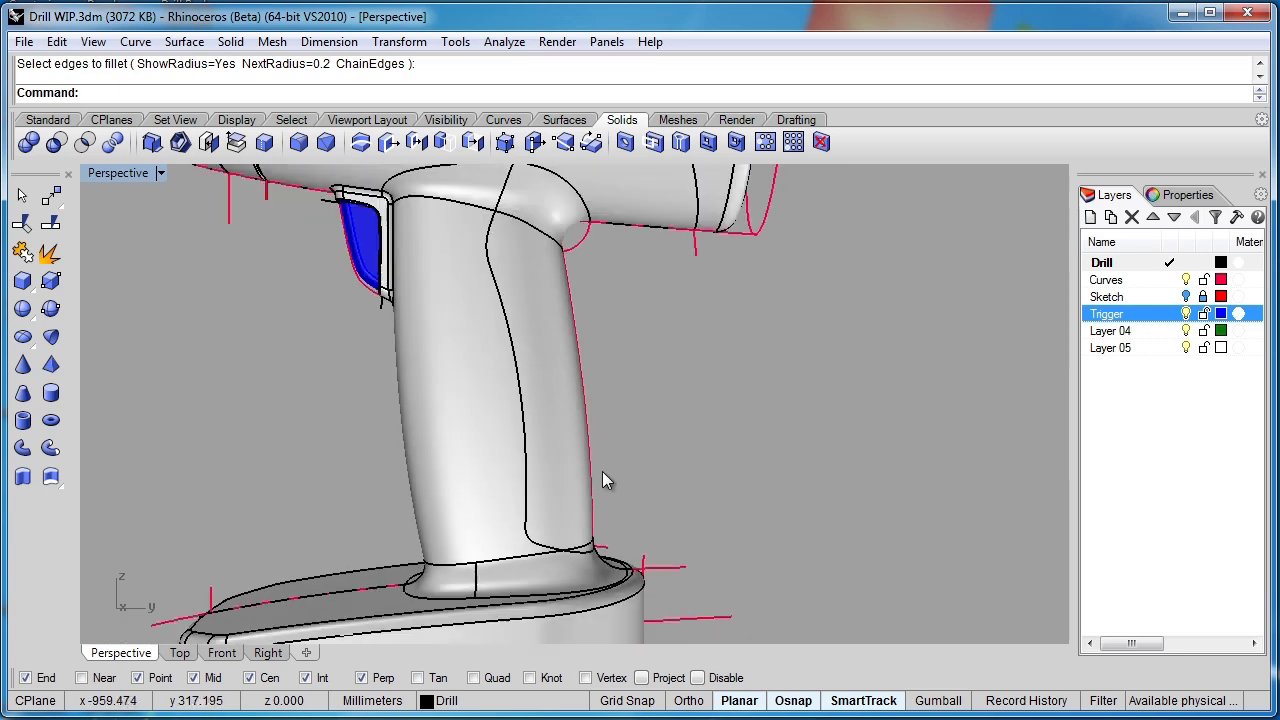
Step: Fillet the seam edges between the rear grip panel and the drill body with a 0.2 mm radius
left_click(268, 652)
right_click_drag(618, 392, 497, 384)
scroll(556, 552, "up", 2)
right_click(559, 550)
left_click_drag(425, 440, 410, 360)
right_click_drag(549, 293, 620, 494)
left_click_drag(464, 318, 466, 320)
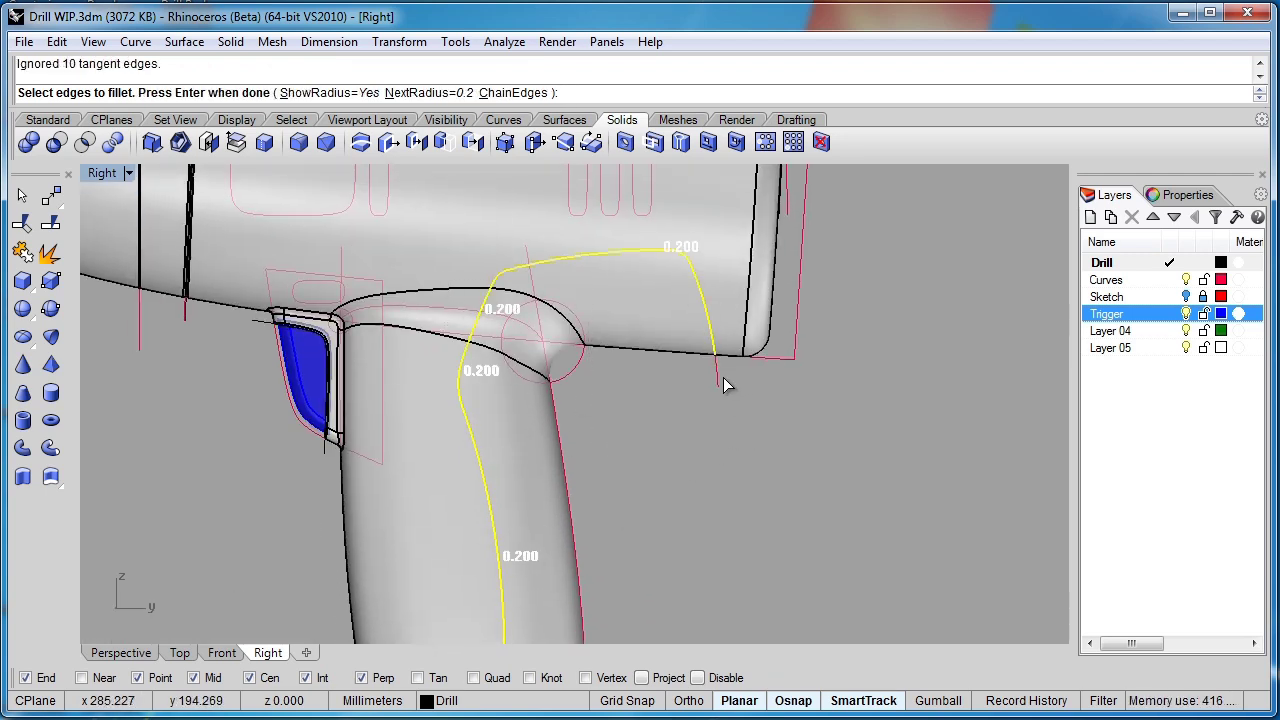
left_click_drag(723, 377, 437, 237)
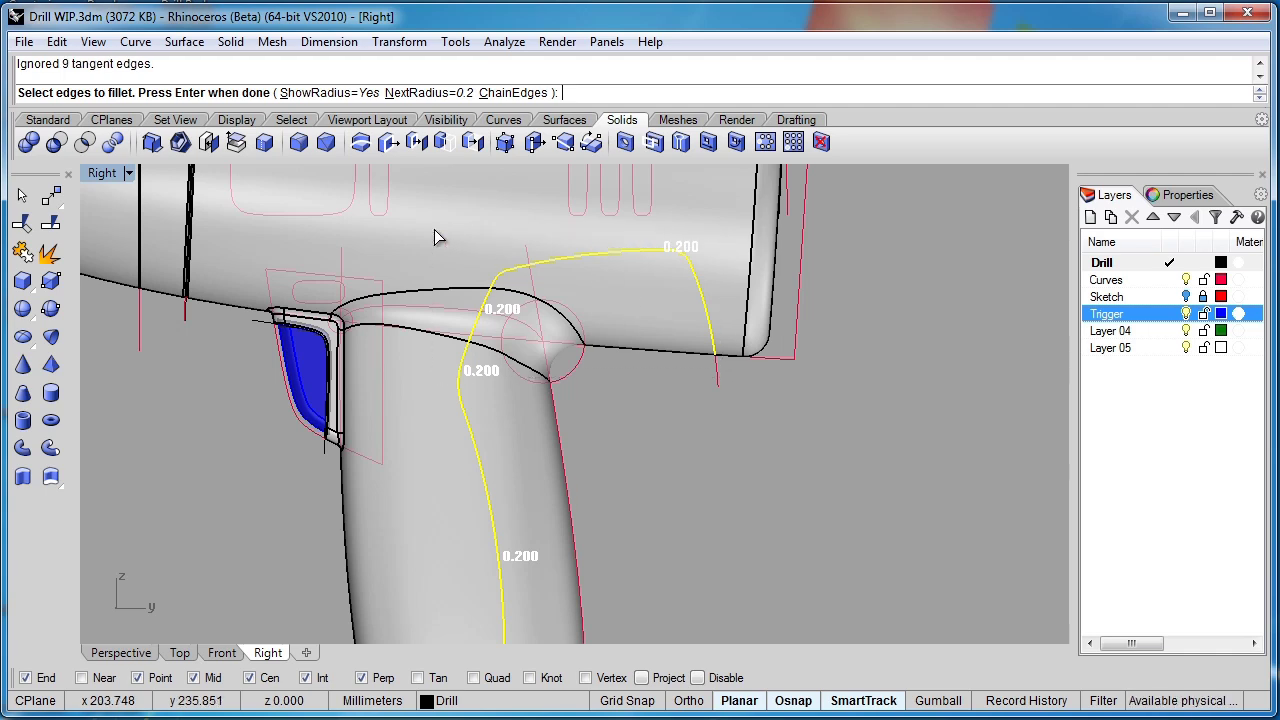
scroll(552, 341, "down", 2)
right_click_drag(565, 440, 556, 321)
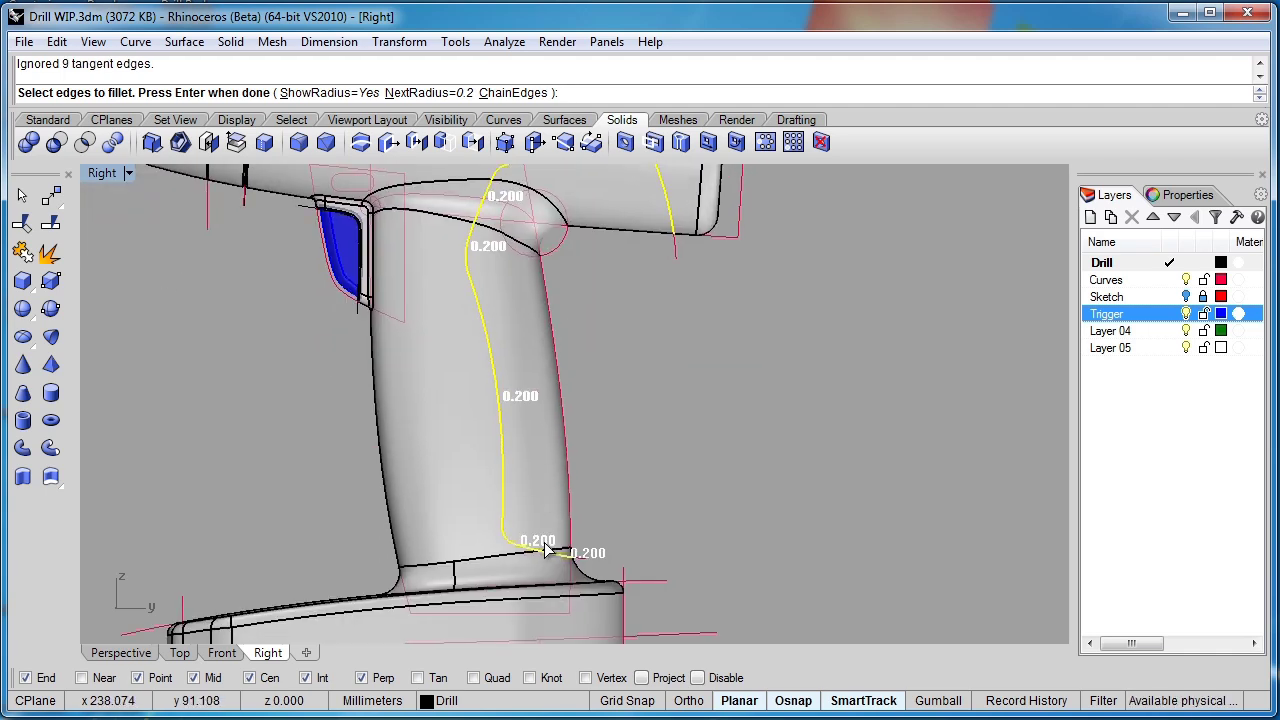
left_click(140, 655)
right_click_drag(562, 438, 597, 236)
scroll(597, 236, "up", 5)
key("Return")
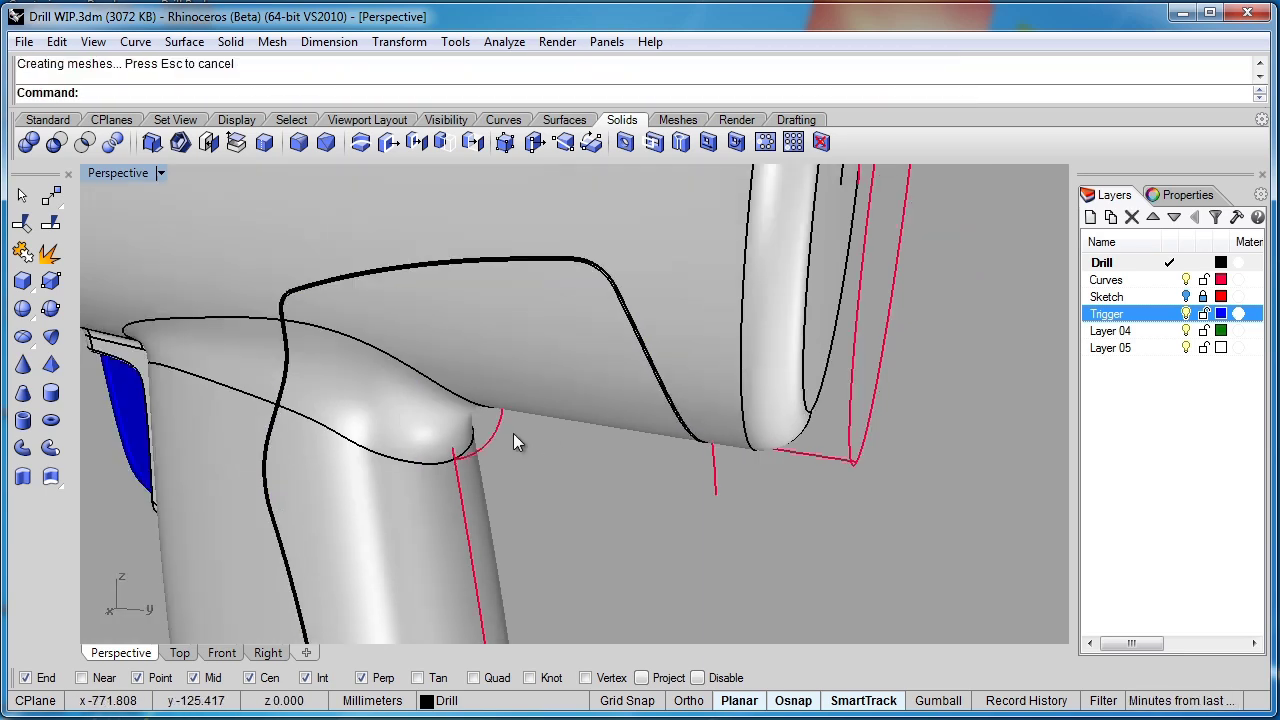
Step: Preview the rounded grip seam in RenderedShadows display mode, and return the perspective view to Shaded
left_click(160, 173)
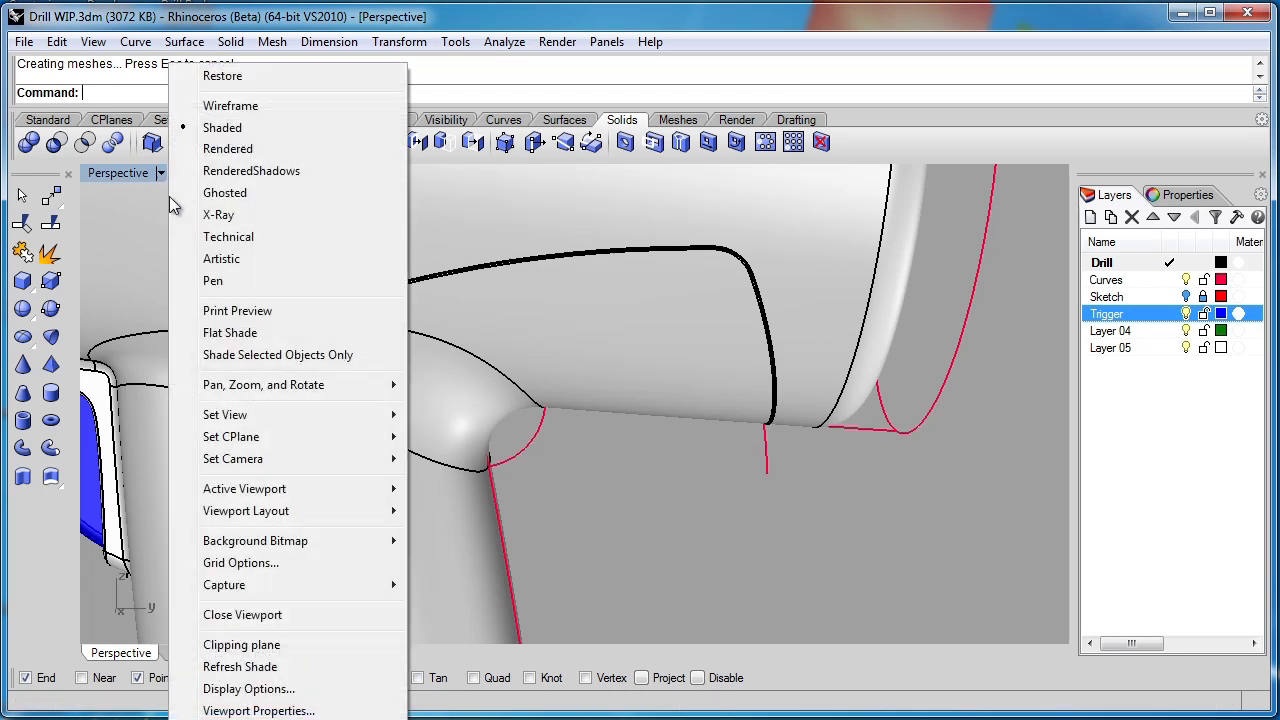
left_click(251, 171)
right_click_drag(523, 418, 562, 480)
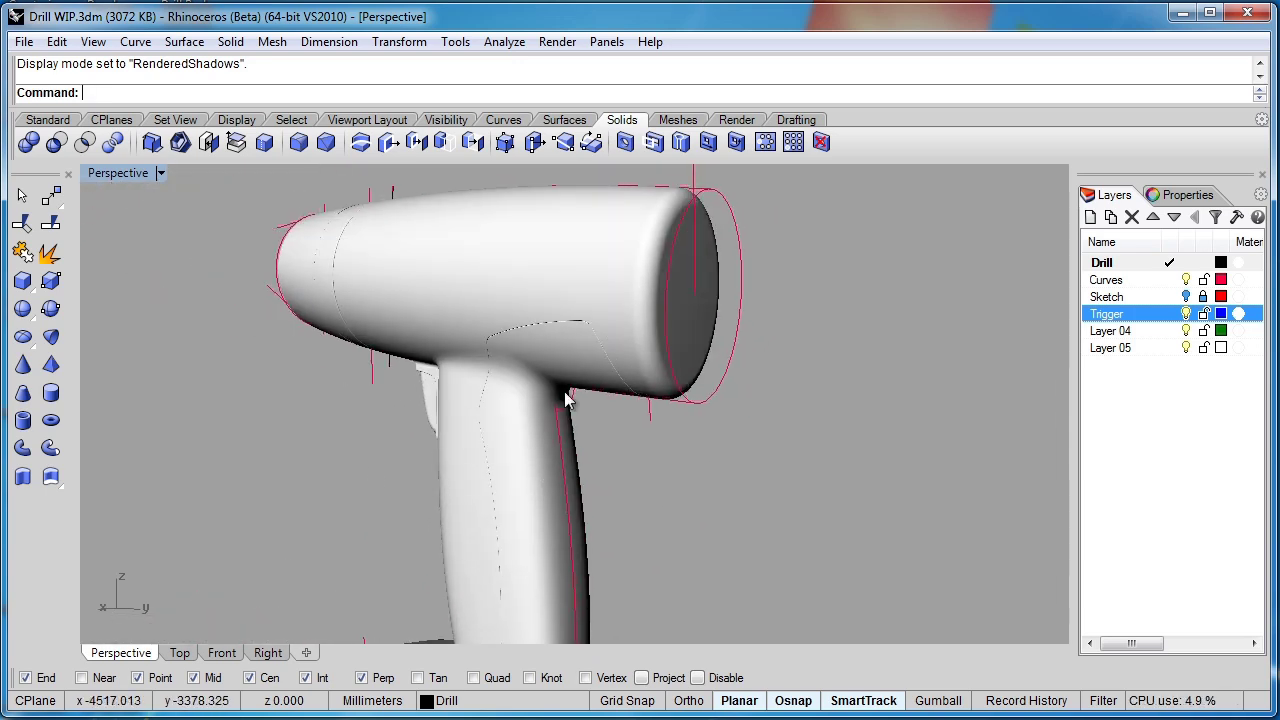
scroll(561, 337, "up", 10)
scroll(564, 334, "down", 5)
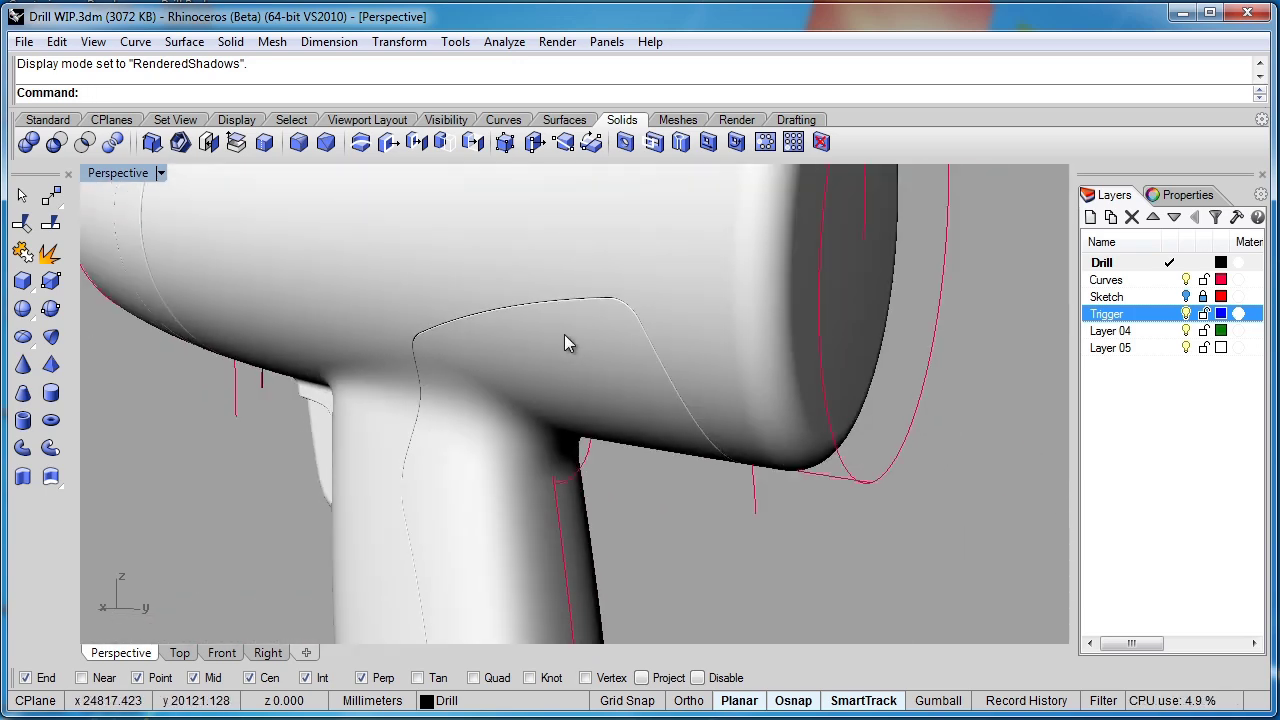
left_click(161, 174)
left_click(220, 123)
scroll(570, 455, "down", 8)
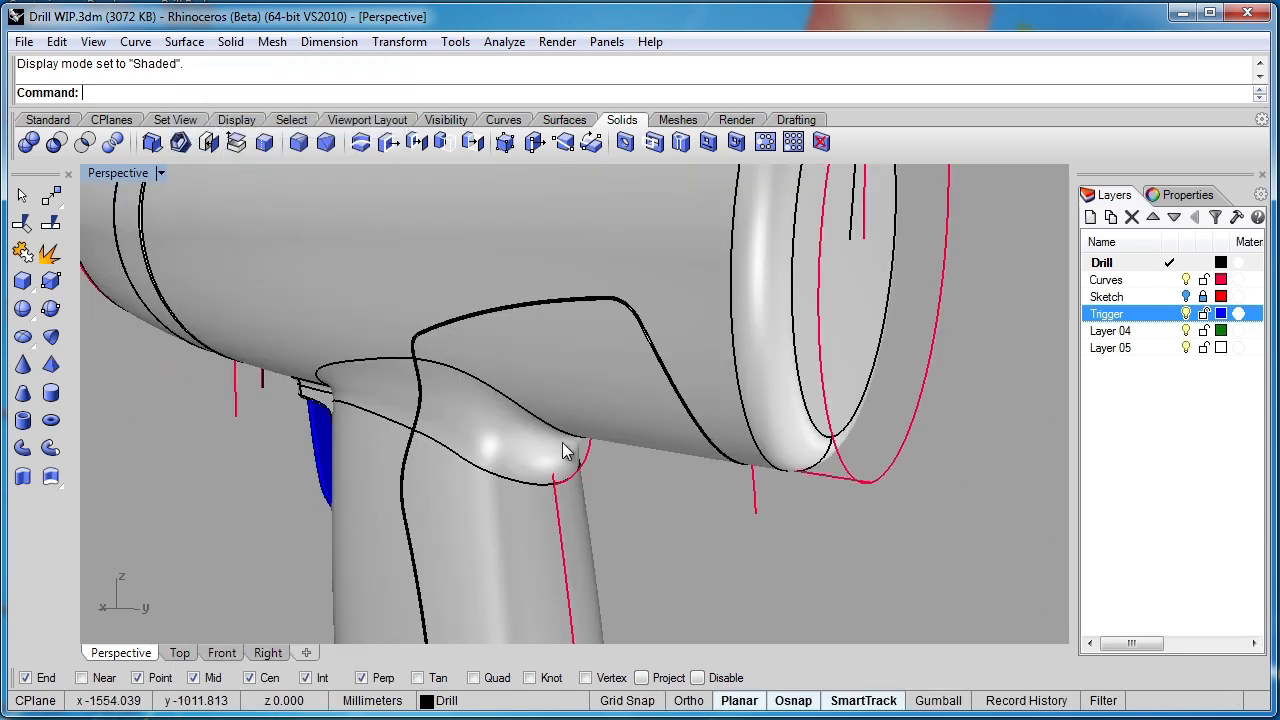
scroll(560, 386, "up", 4)
Step: Move the rear grip panel to the Trigger layer
left_click(533, 447)
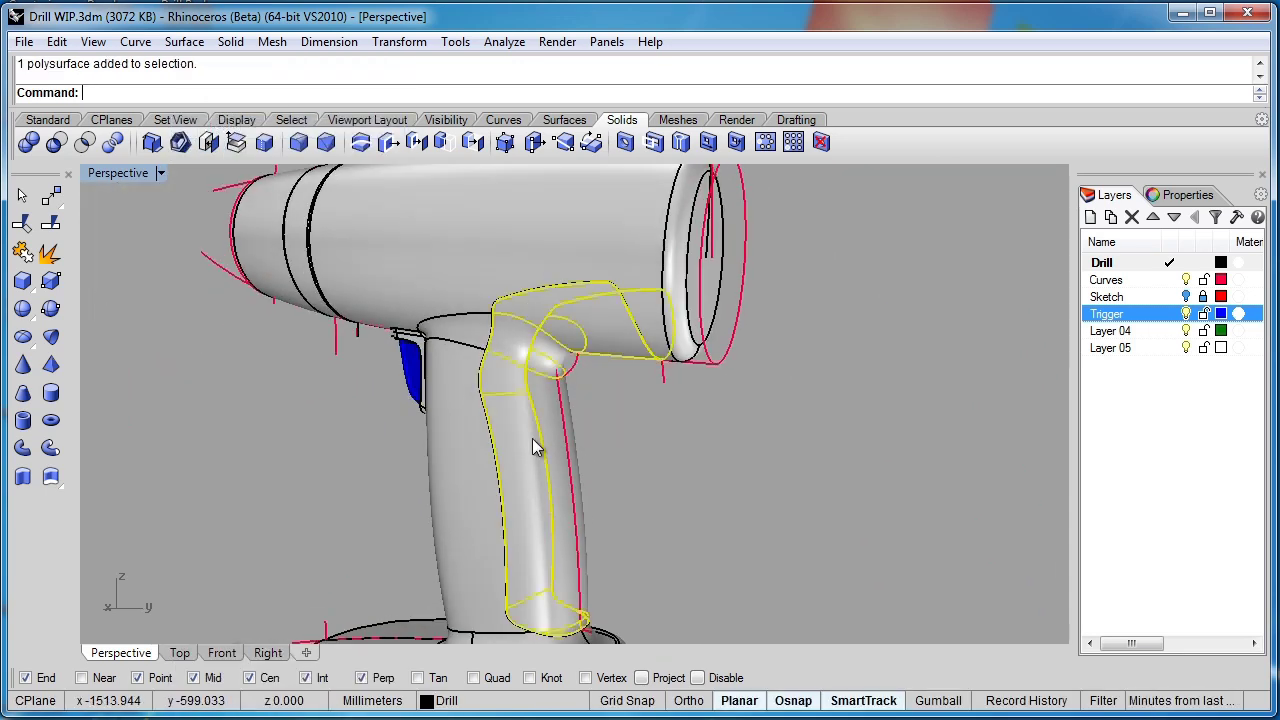
right_click(1132, 313)
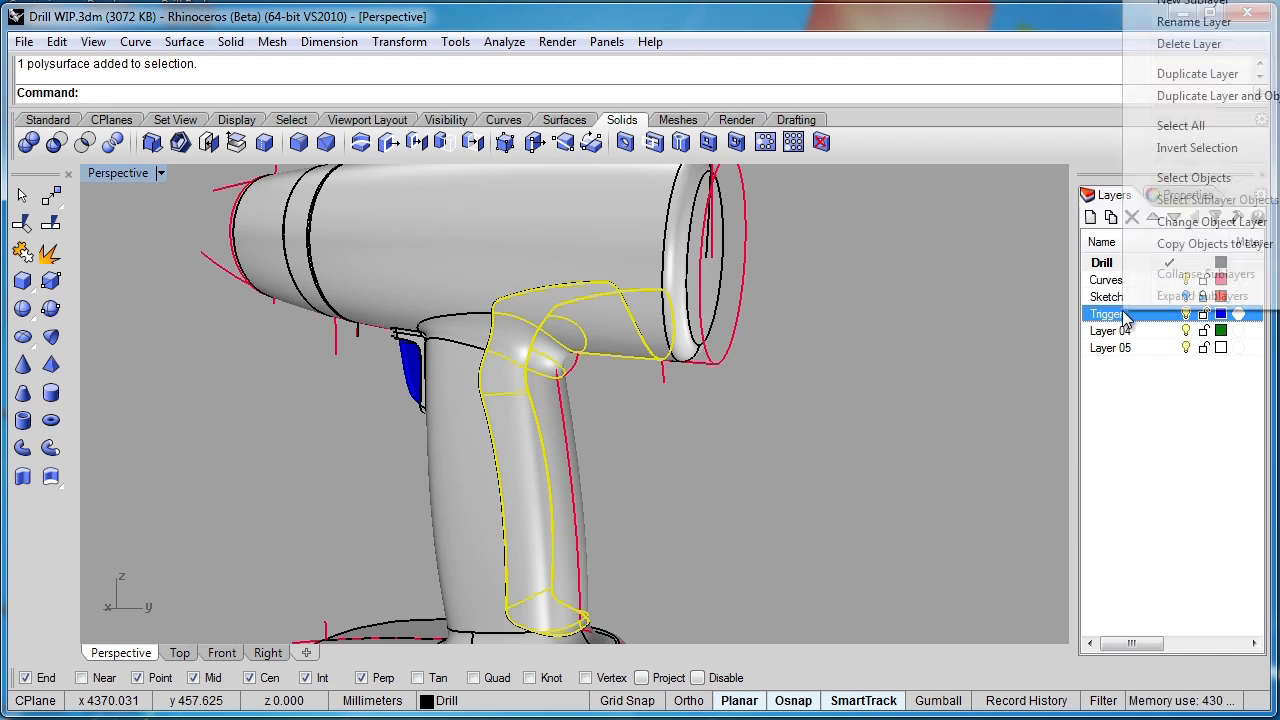
left_click(1160, 219)
mouse_move(455, 460)
right_mouse_down()
mouse_move(557, 463)
mouse_move(466, 471)
right_mouse_up()
key("ctrl+F3")
right_click_drag(585, 405, 591, 469)
right_click_drag(593, 360, 596, 420)
scroll(470, 380, "up", 3)
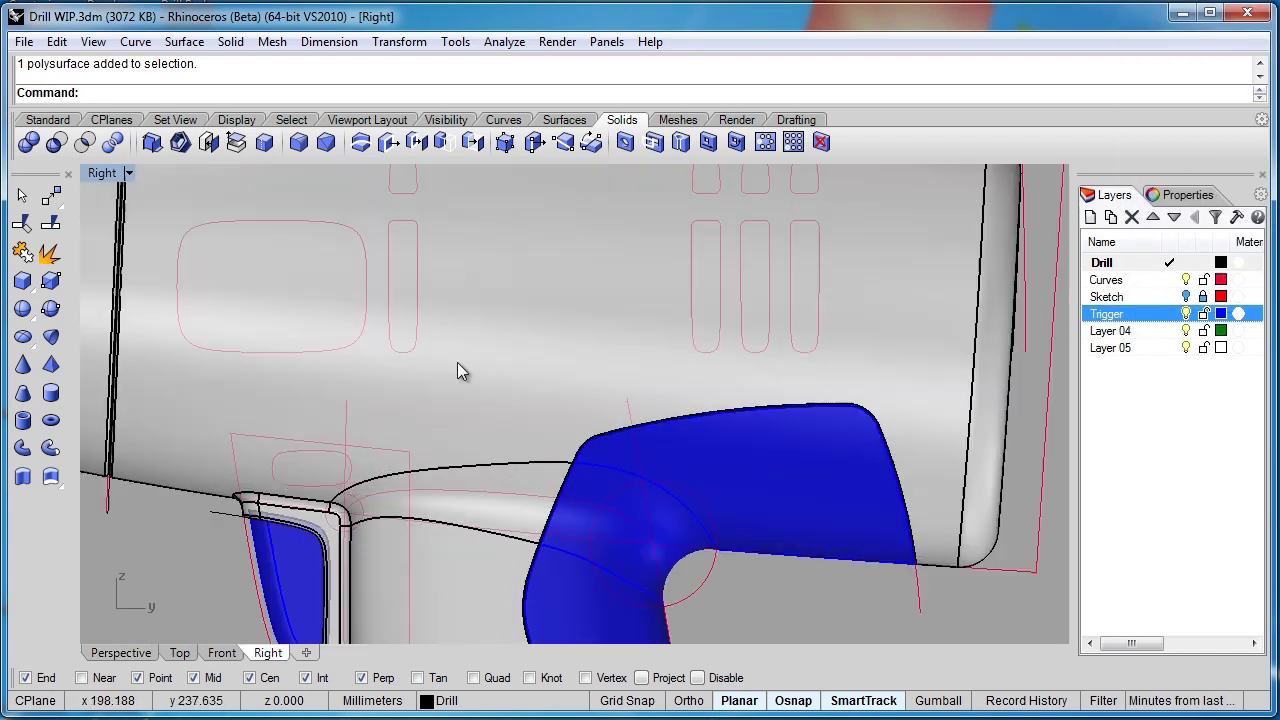
right_click_drag(441, 343, 436, 468)
left_click(397, 320)
left_click(404, 346, "shift")
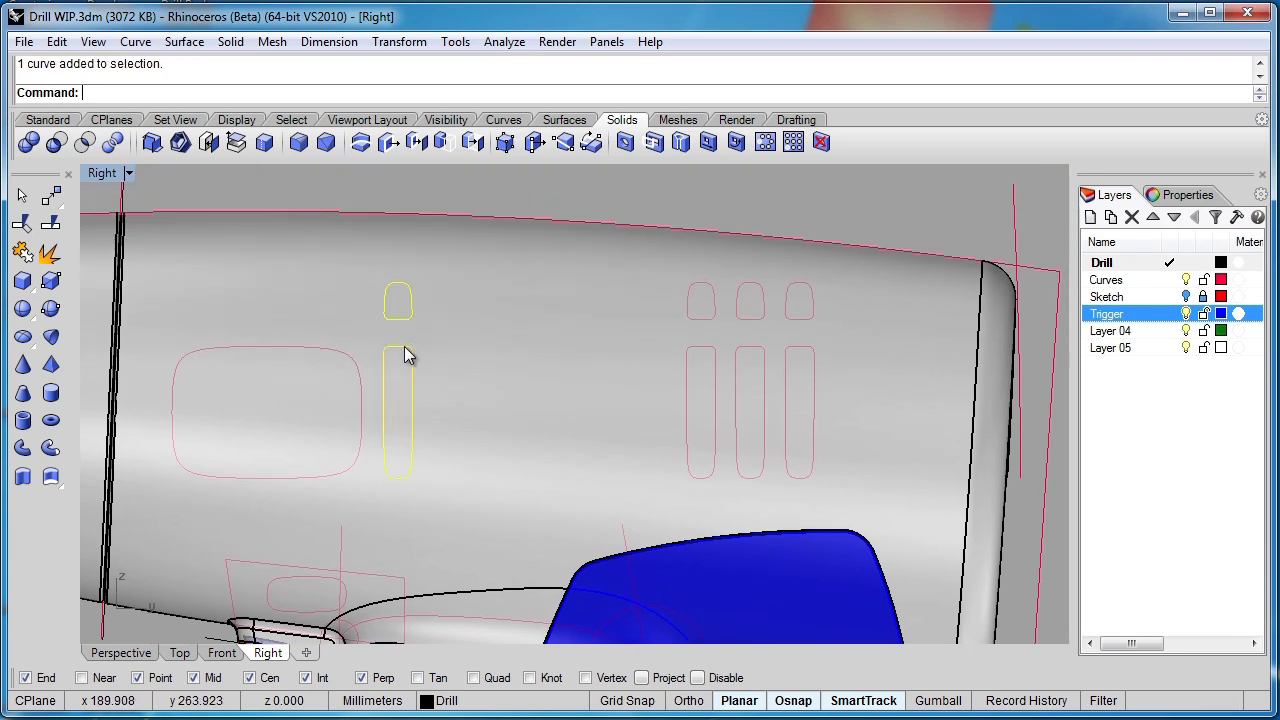
left_click(694, 327, "shift")
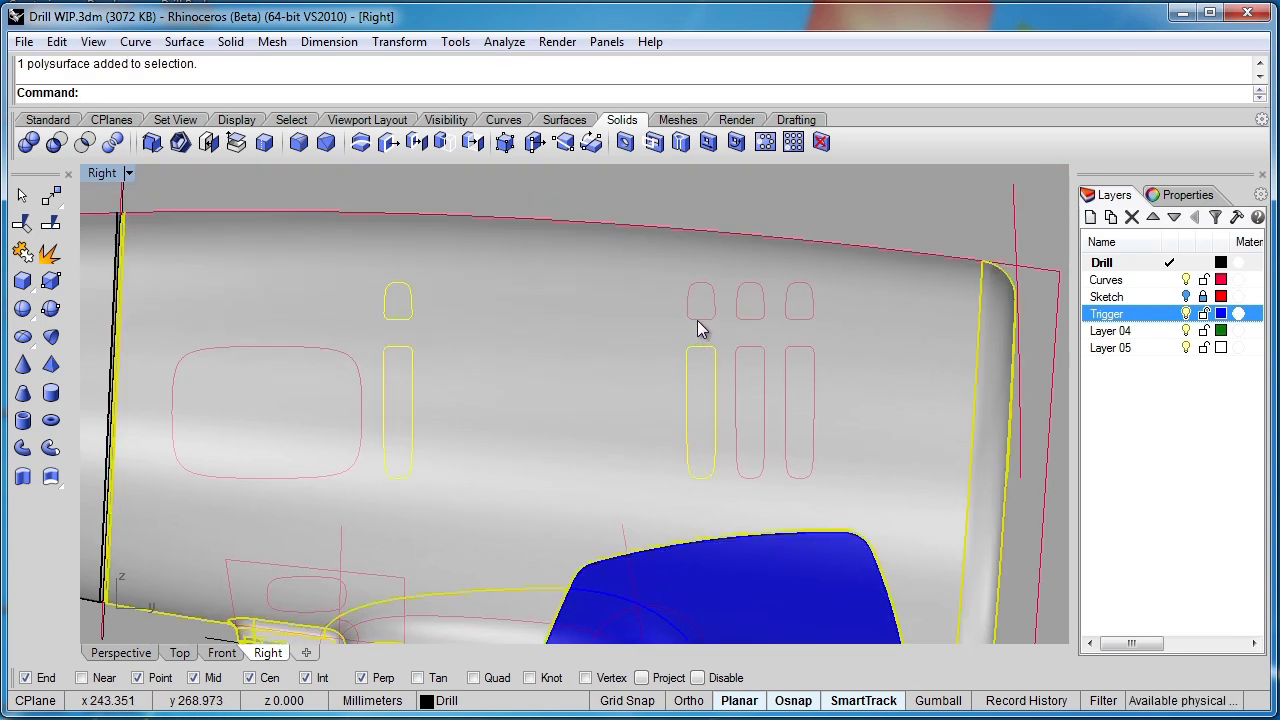
left_click(708, 212)
left_click(702, 317)
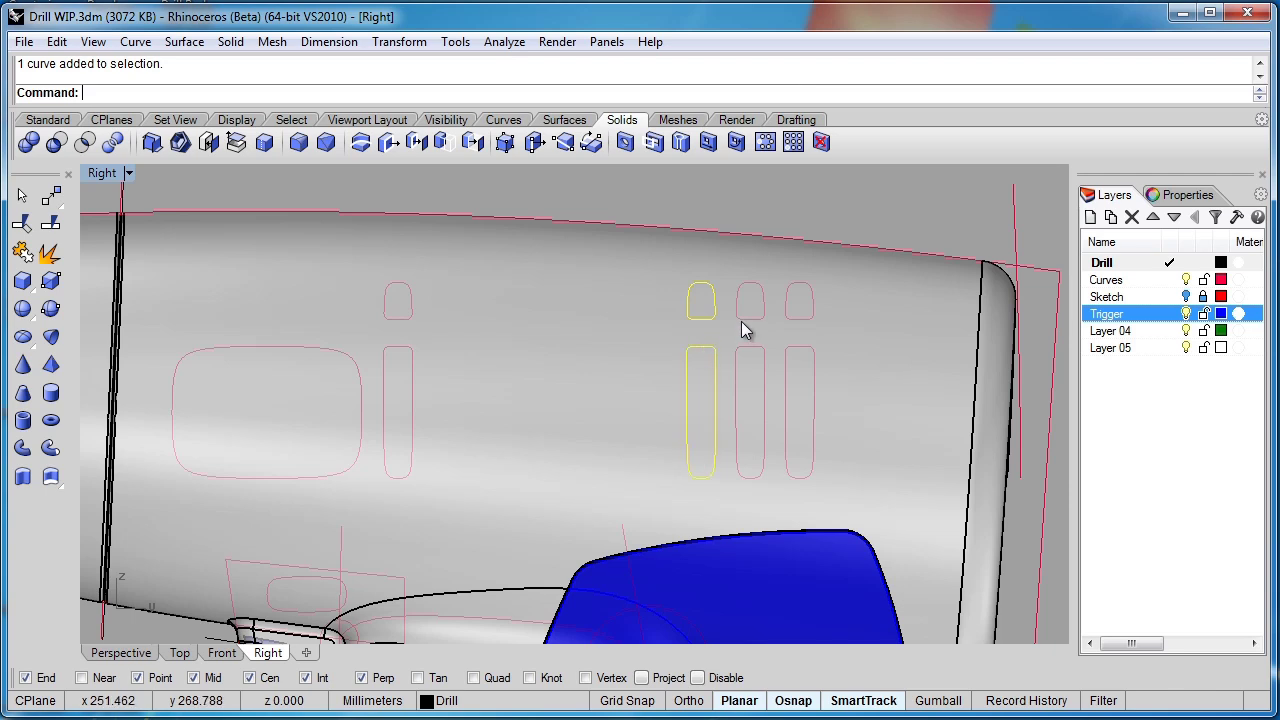
left_click(742, 320, "shift")
left_click(751, 347, "shift")
scroll(415, 358, "down", 4)
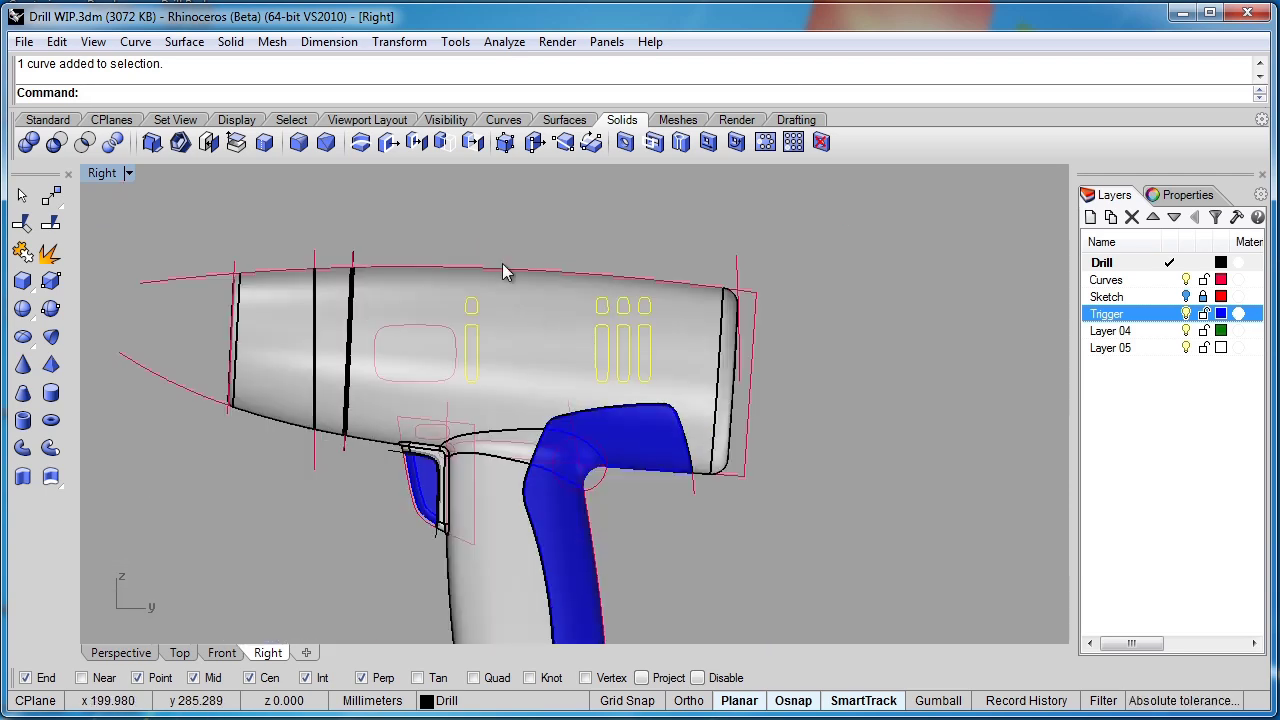
key("Escape")
Step: Move the barrel's front nose section to Layer 04
left_click(279, 338)
right_click(1130, 332)
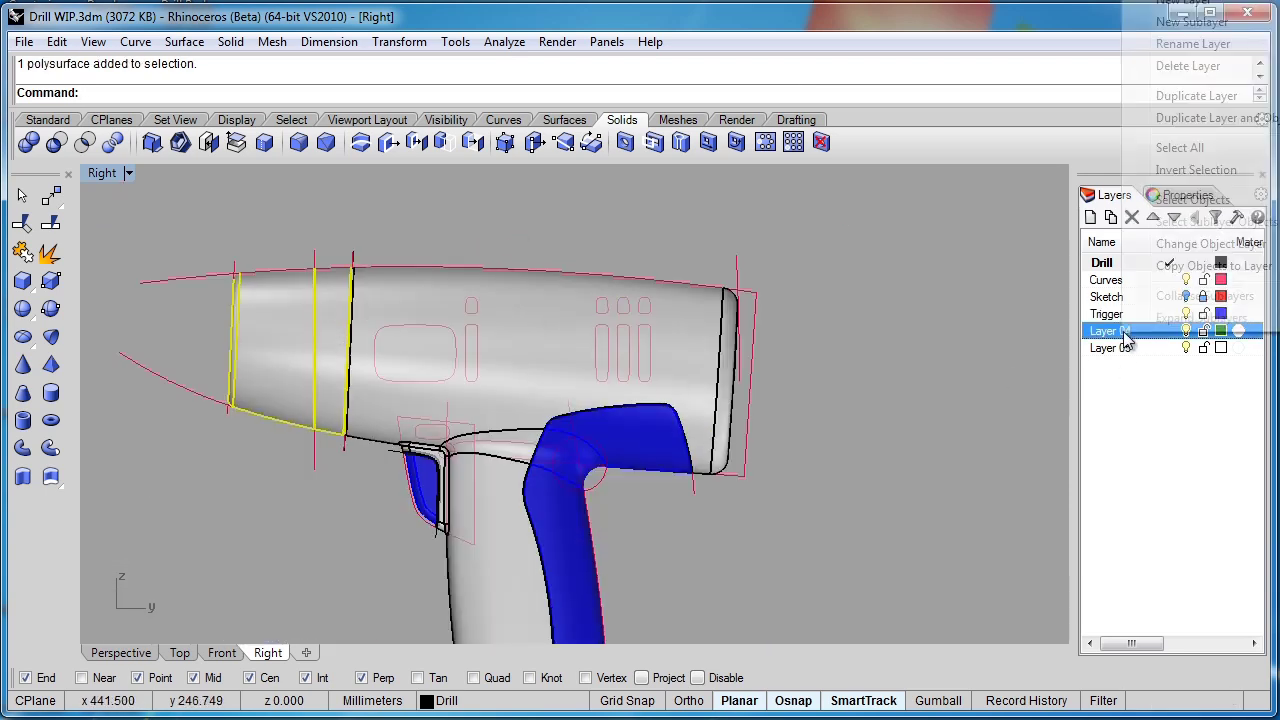
left_click(1175, 243)
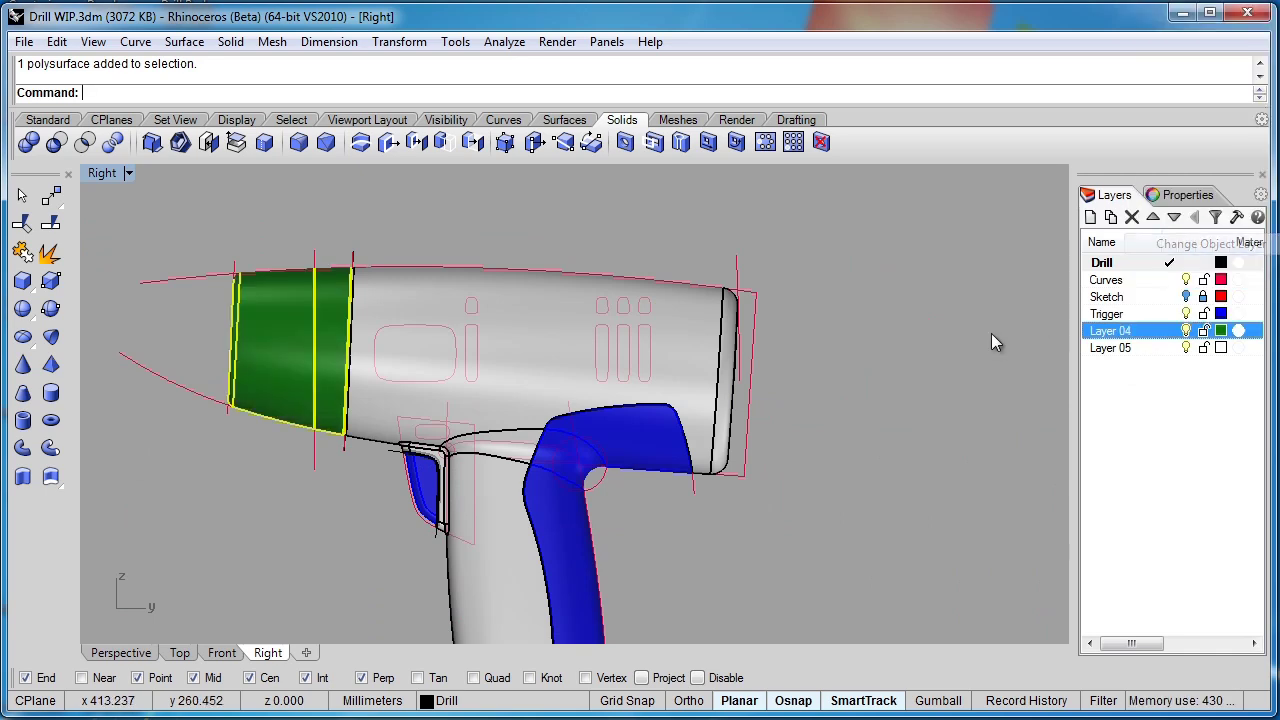
Step: Inspect the drill in perspective with Layer 04 and the Curves layer hidden, and turn Layer 04 back on
left_click(1189, 329)
right_click_drag(463, 424, 498, 391)
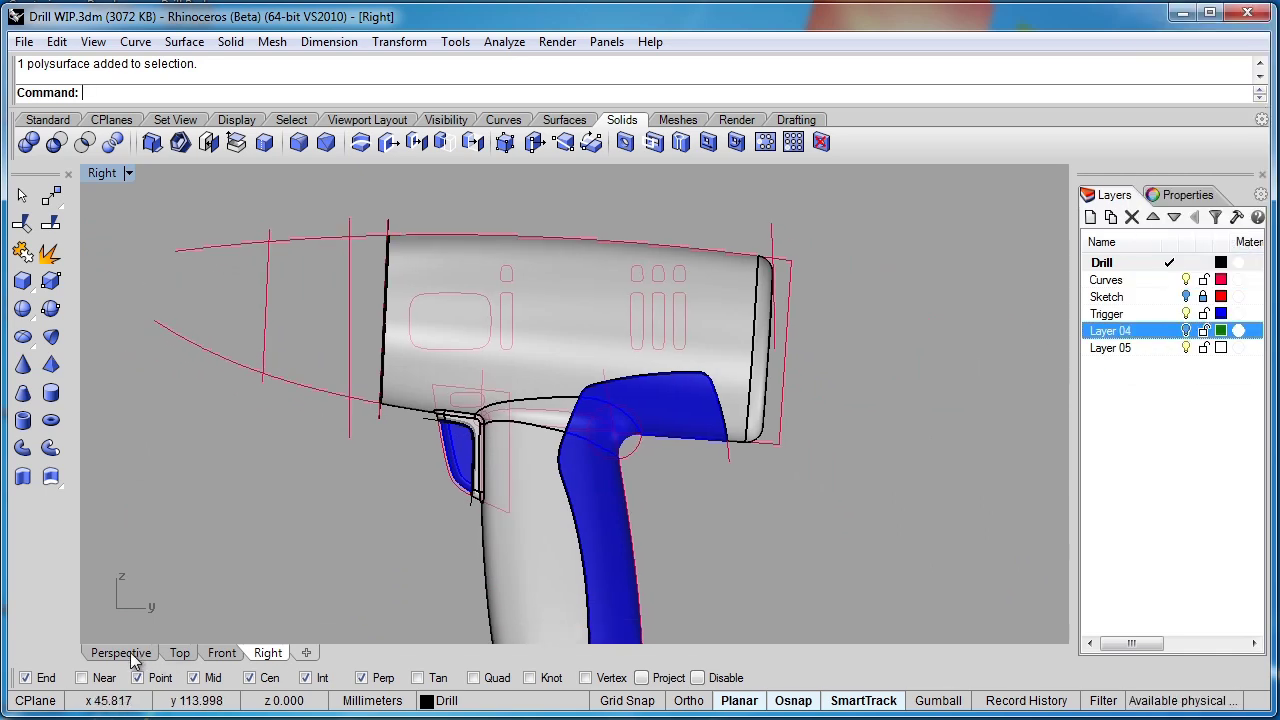
left_click(131, 656)
left_click(1186, 280)
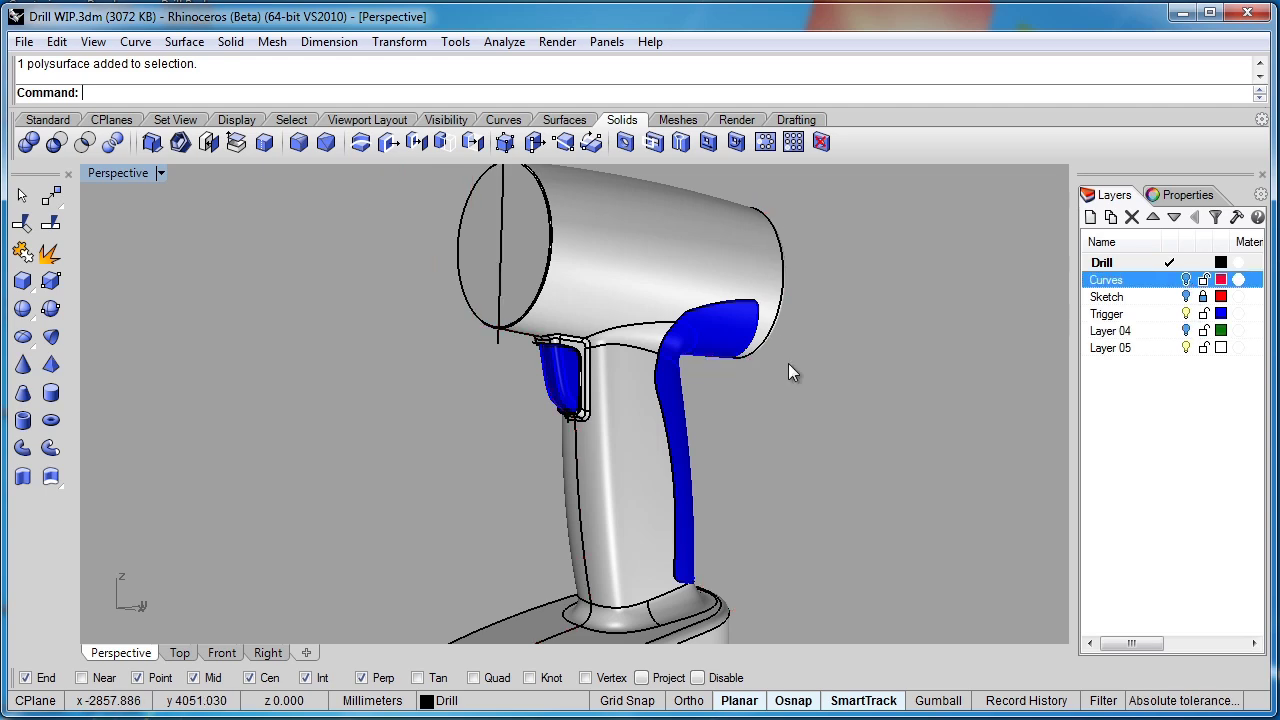
right_click_drag(790, 372, 623, 423)
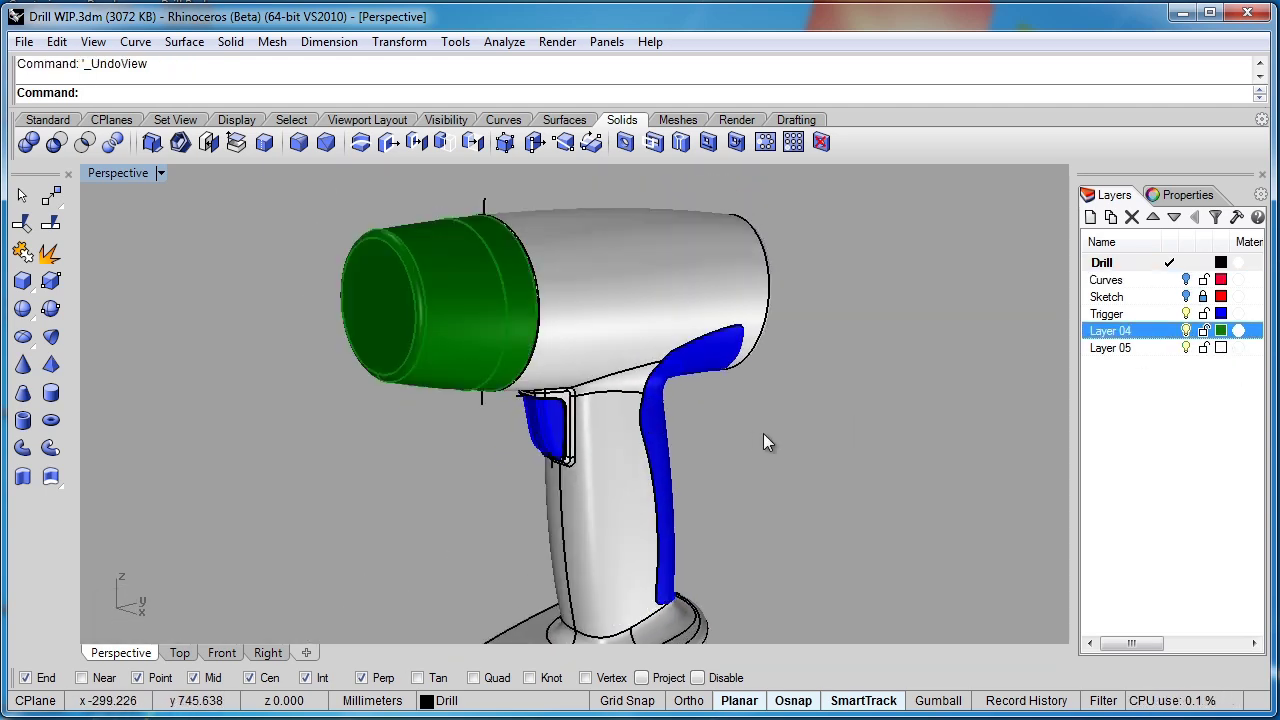
scroll(533, 442, "down", 3)
right_click_drag(764, 433, 480, 440)
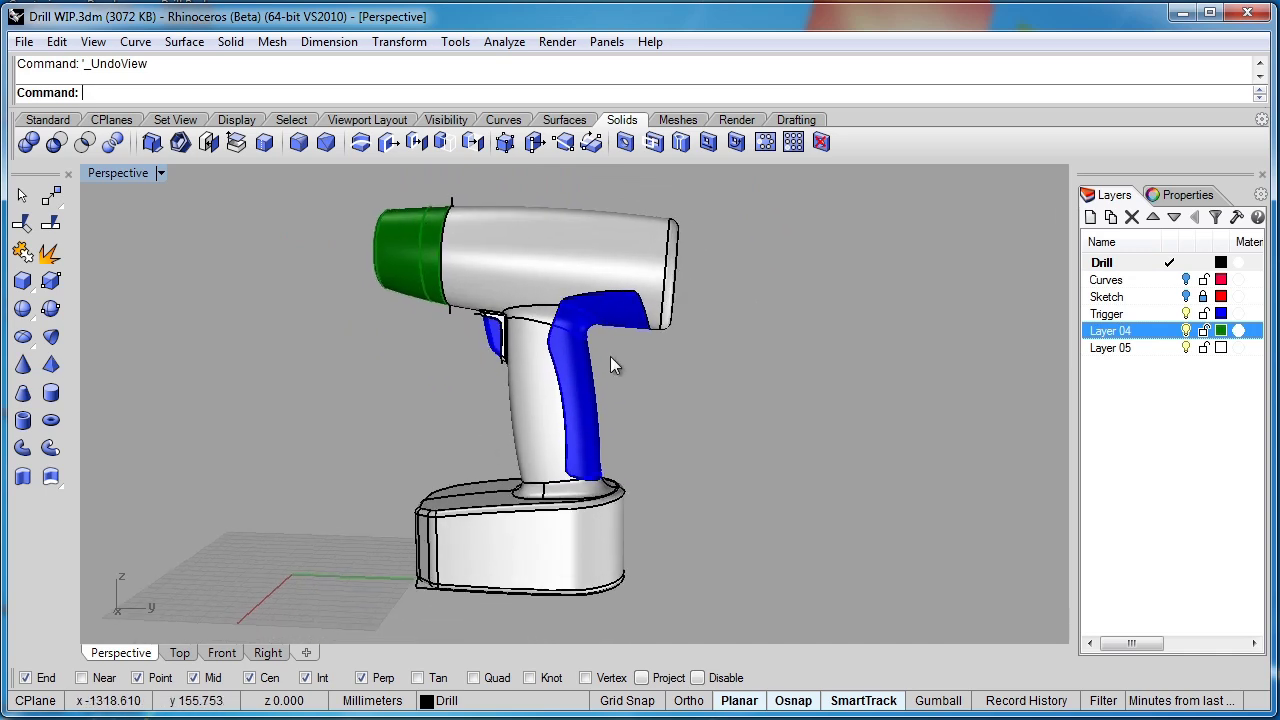
right_click_drag(504, 383, 562, 327)
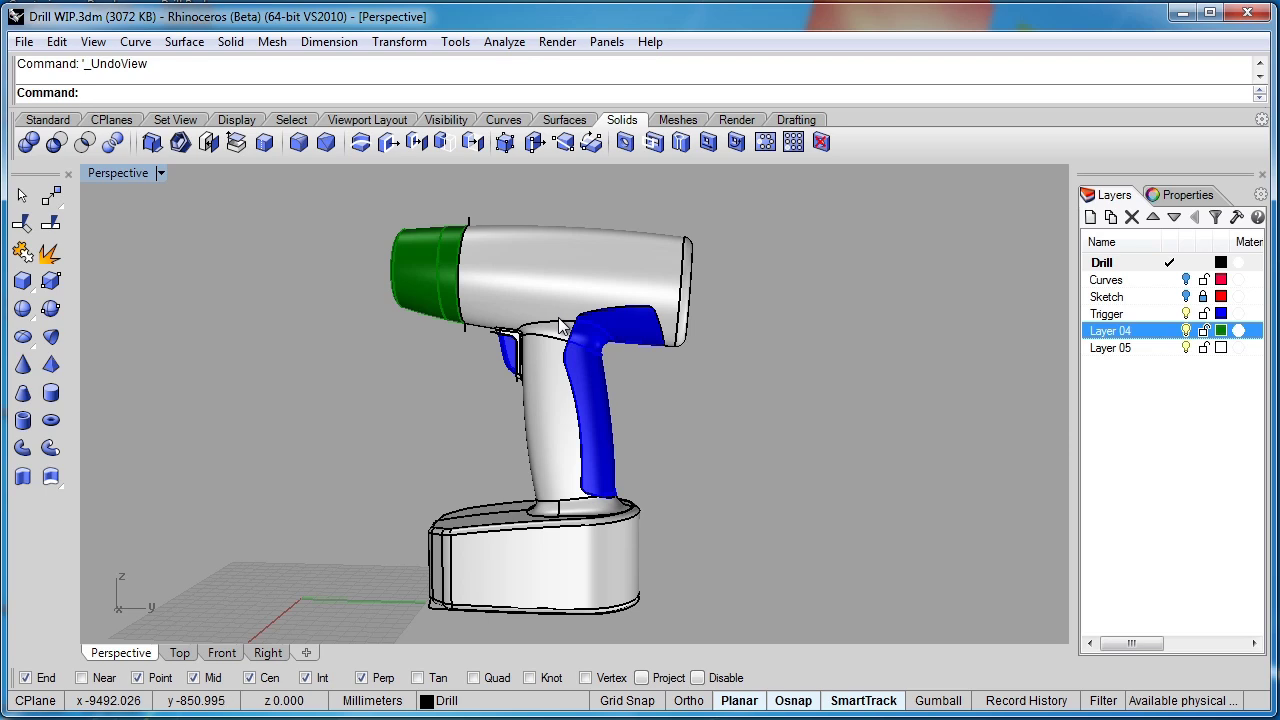
Step: Show the Right view in Ghosted display mode and turn the Curves layer back on
left_click(262, 653)
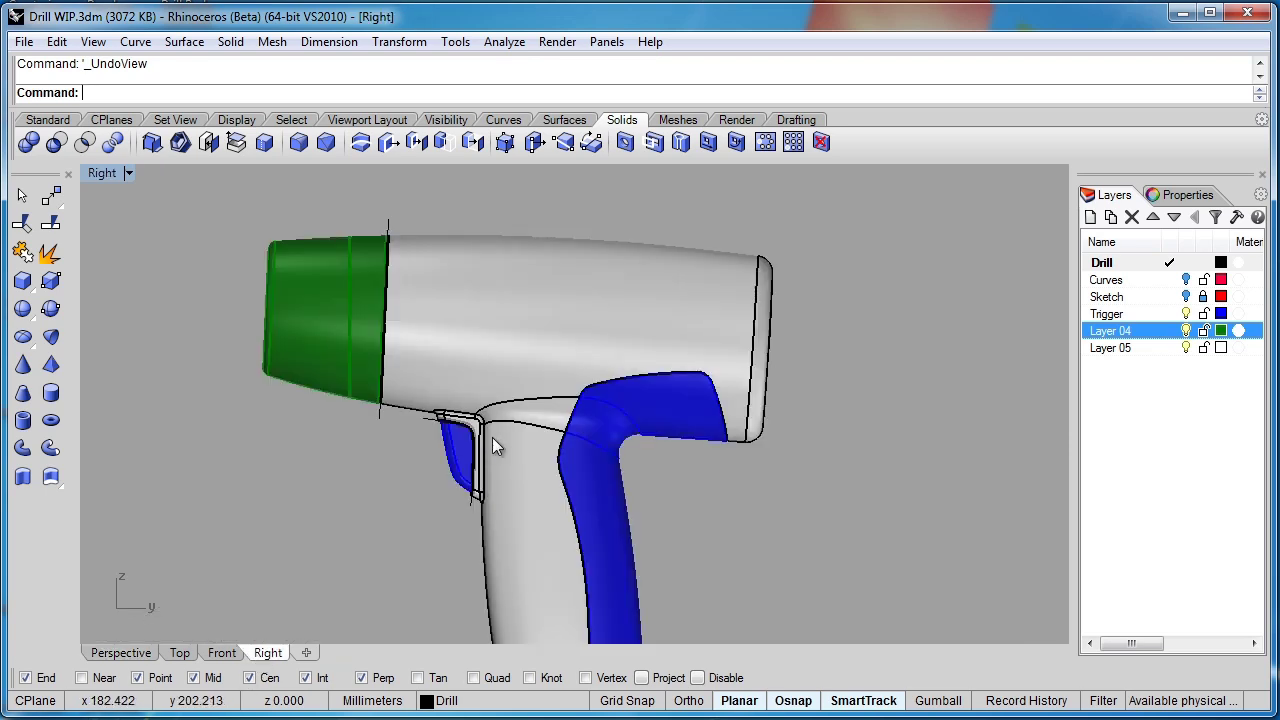
key("ctrl+alt+g")
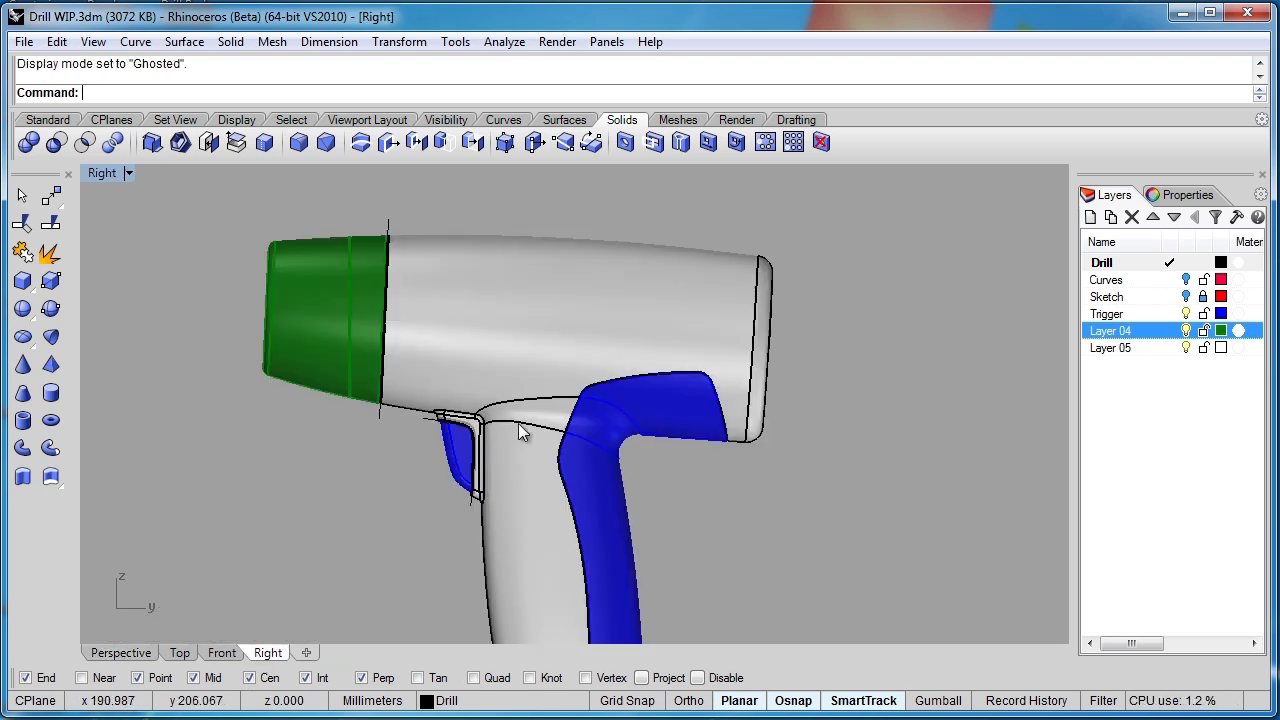
left_click(1195, 280)
left_click(1187, 280)
scroll(520, 285, "up", 1)
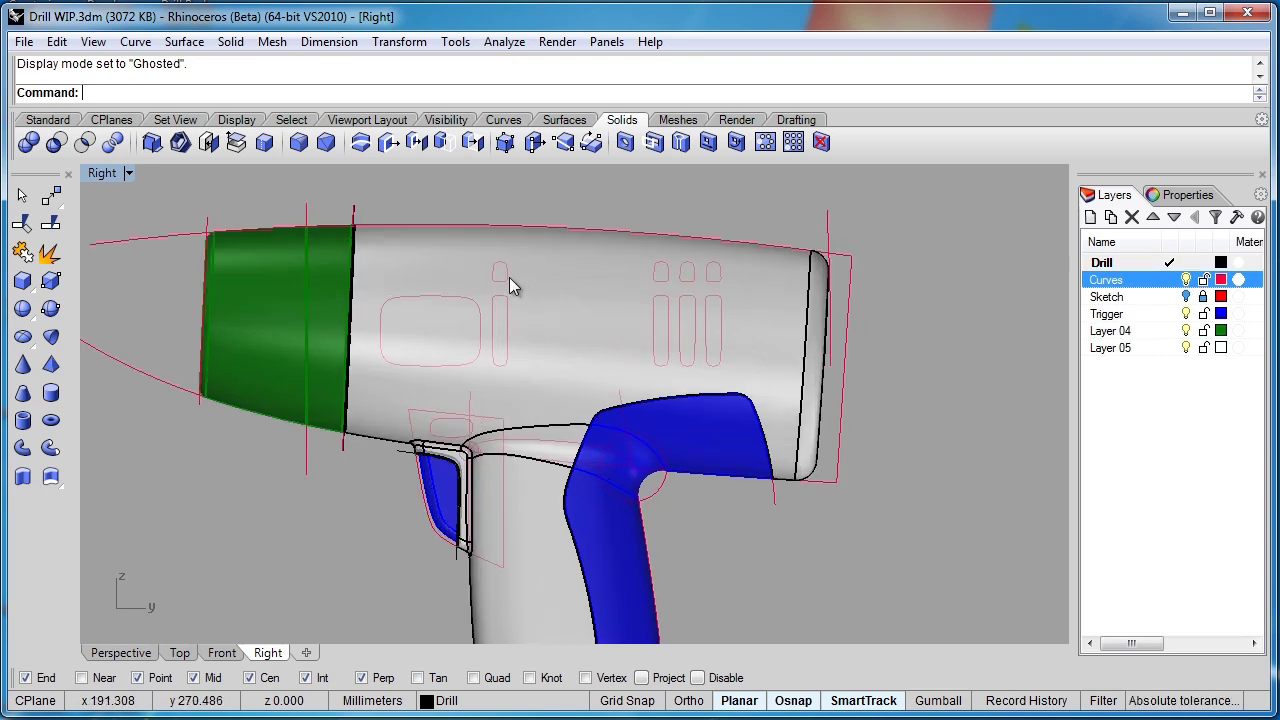
Step: Extrude the eight barrel vent-slot curves and the small rounded outline above the trigger as solids, about 53.5 mm to both sides
left_click(507, 278)
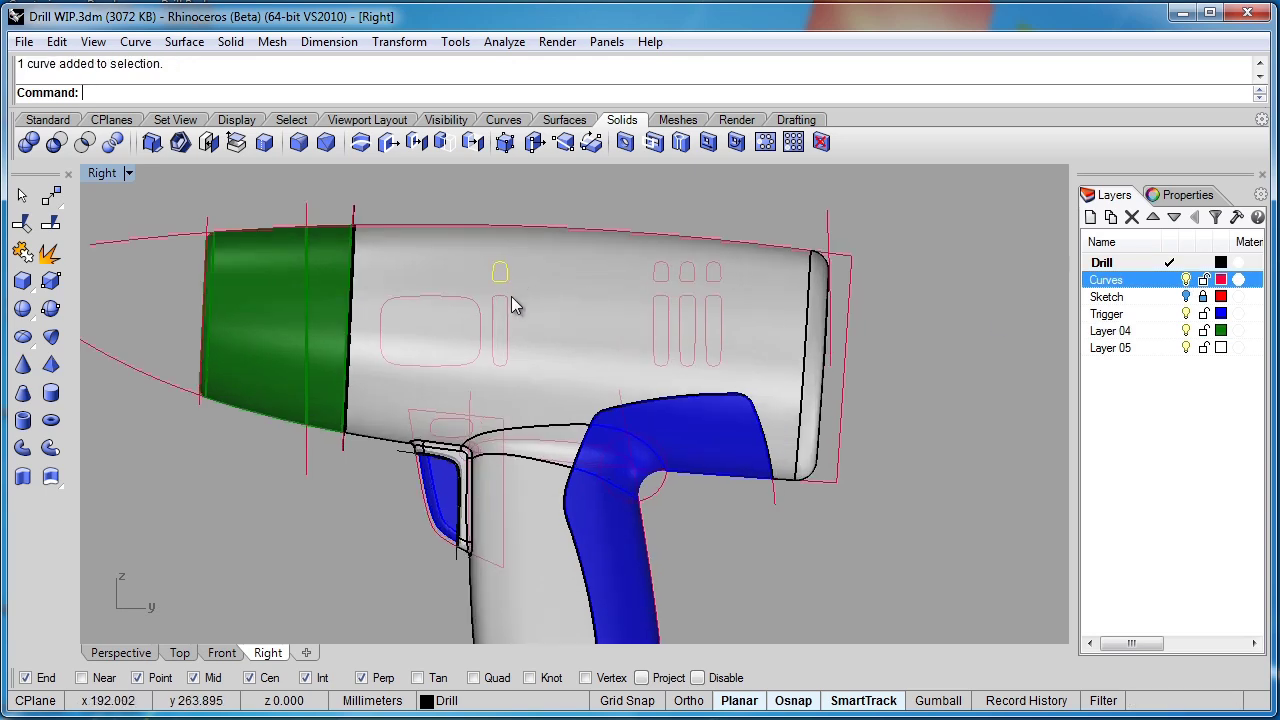
left_click(687, 281, "shift")
left_click(695, 301, "shift")
left_click(706, 301, "shift")
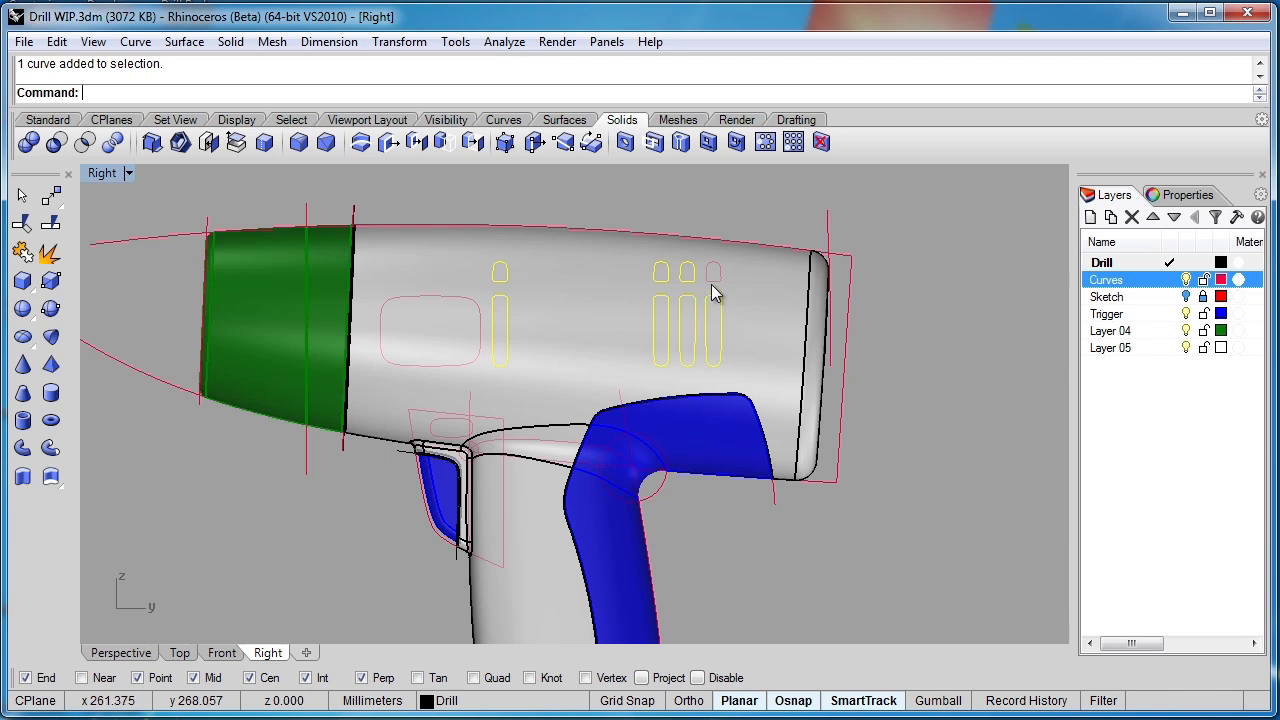
left_click(713, 278)
left_click(451, 428)
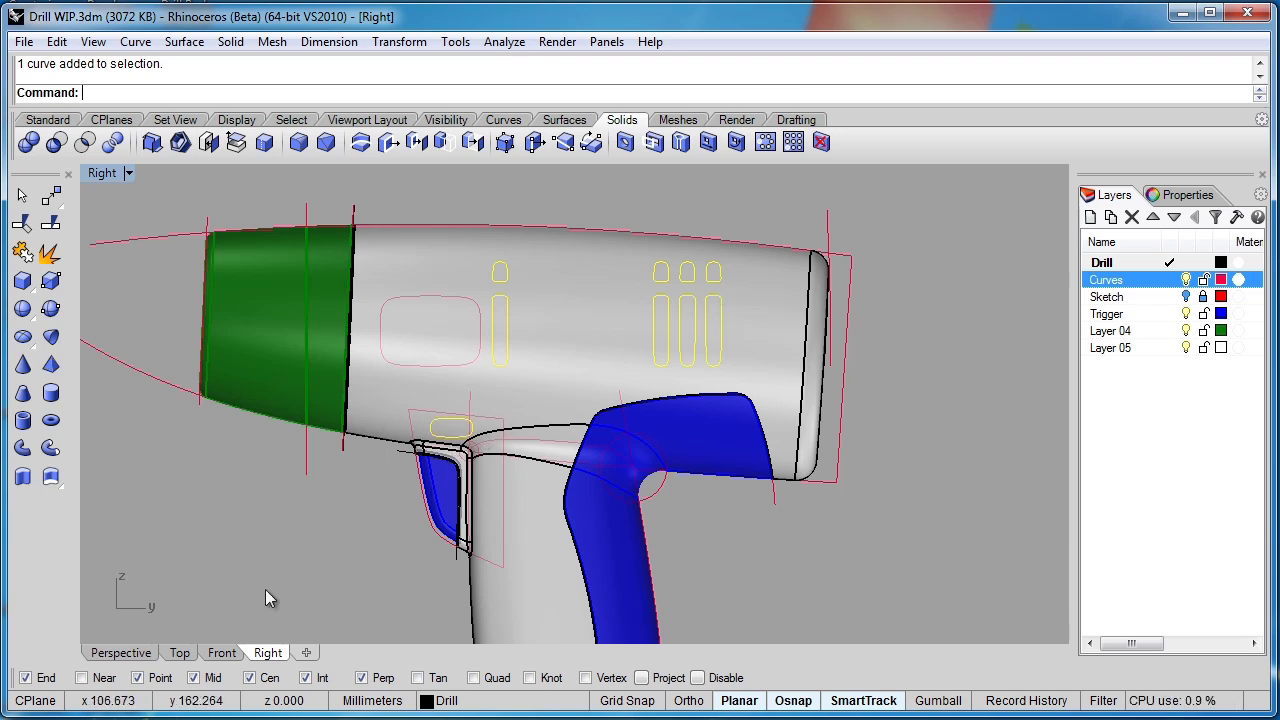
left_click(121, 653)
right_click_drag(316, 541, 524, 350)
left_click(228, 41)
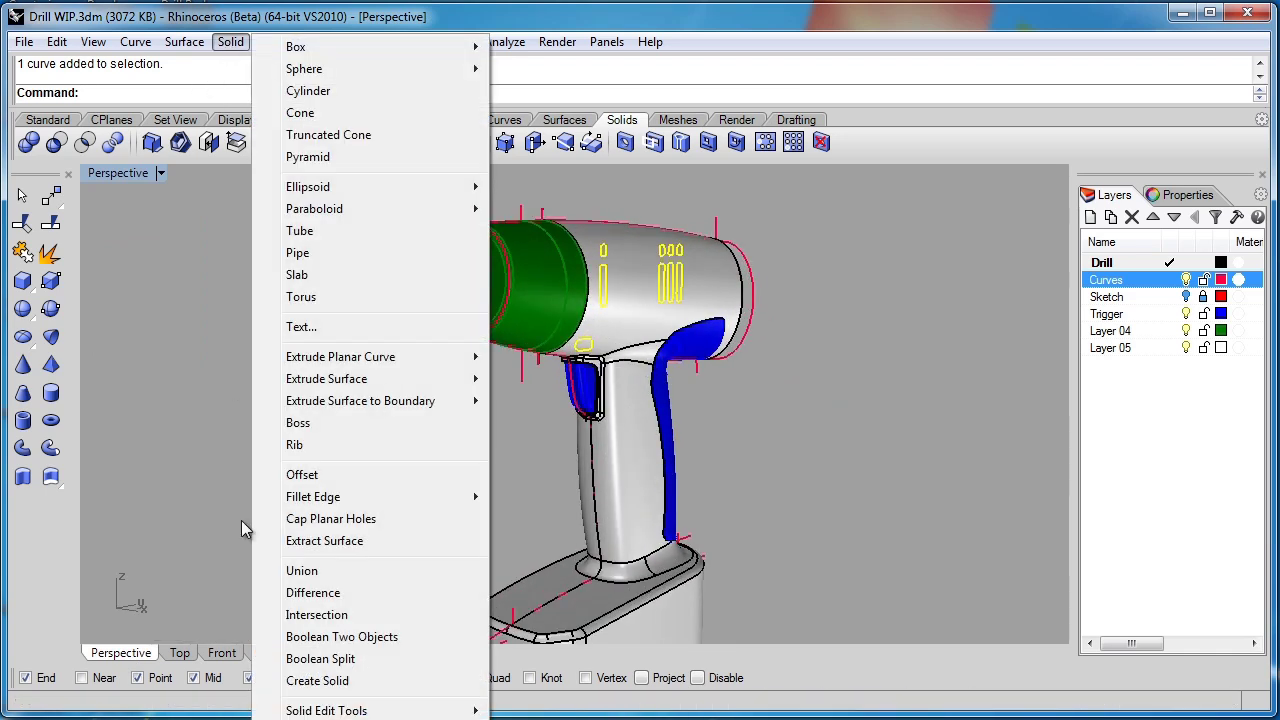
mouse_move(316, 364)
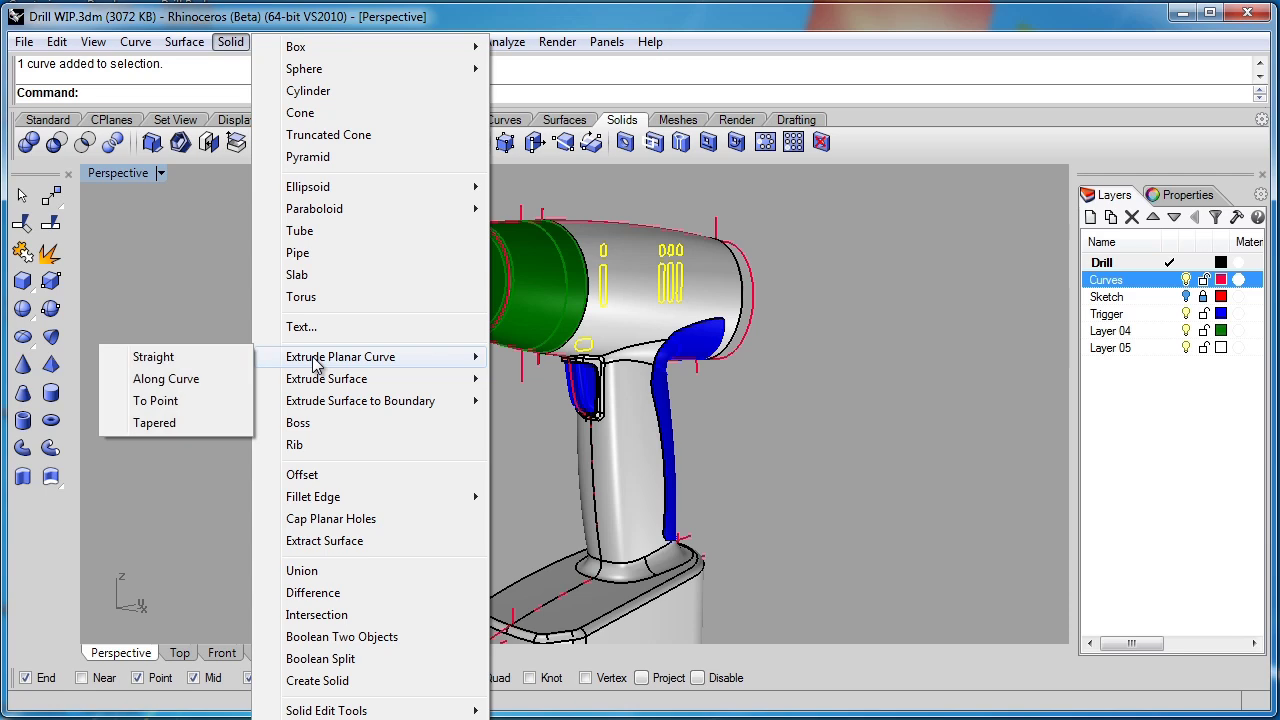
left_click(155, 357)
right_click_drag(715, 390, 770, 412)
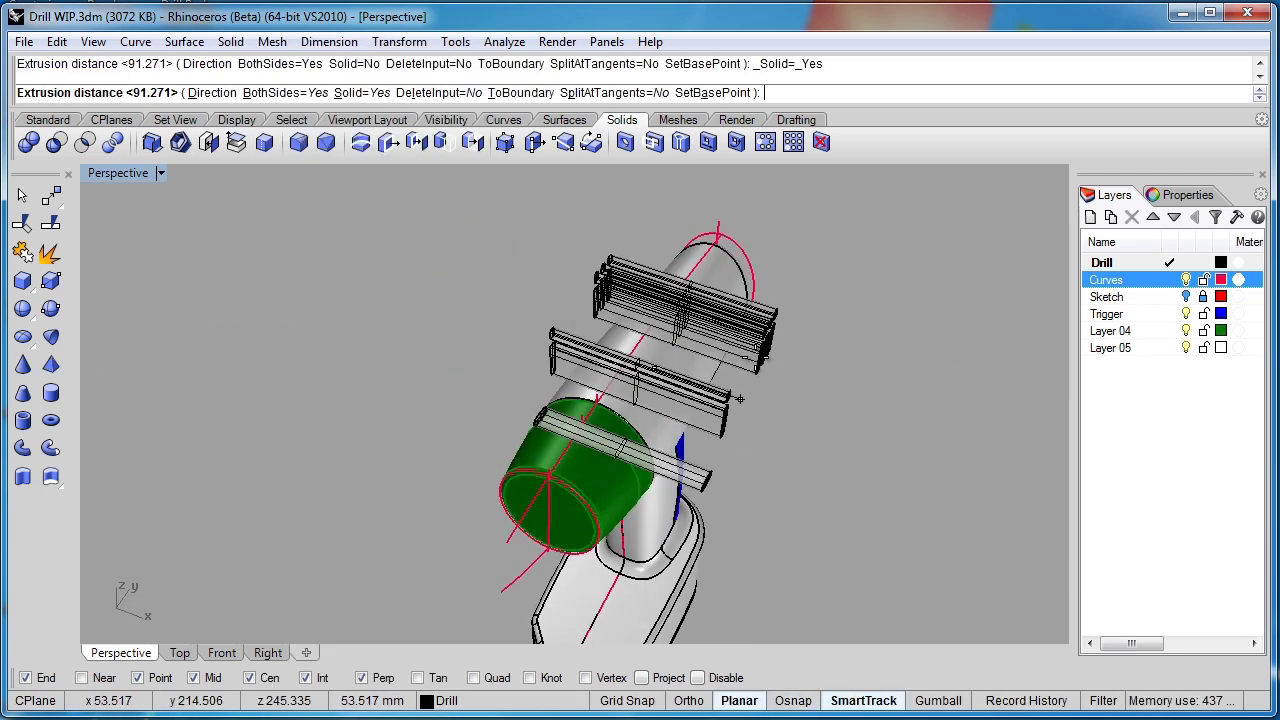
left_click(740, 398)
right_click_drag(812, 465, 742, 415)
scroll(612, 367, "up", 6)
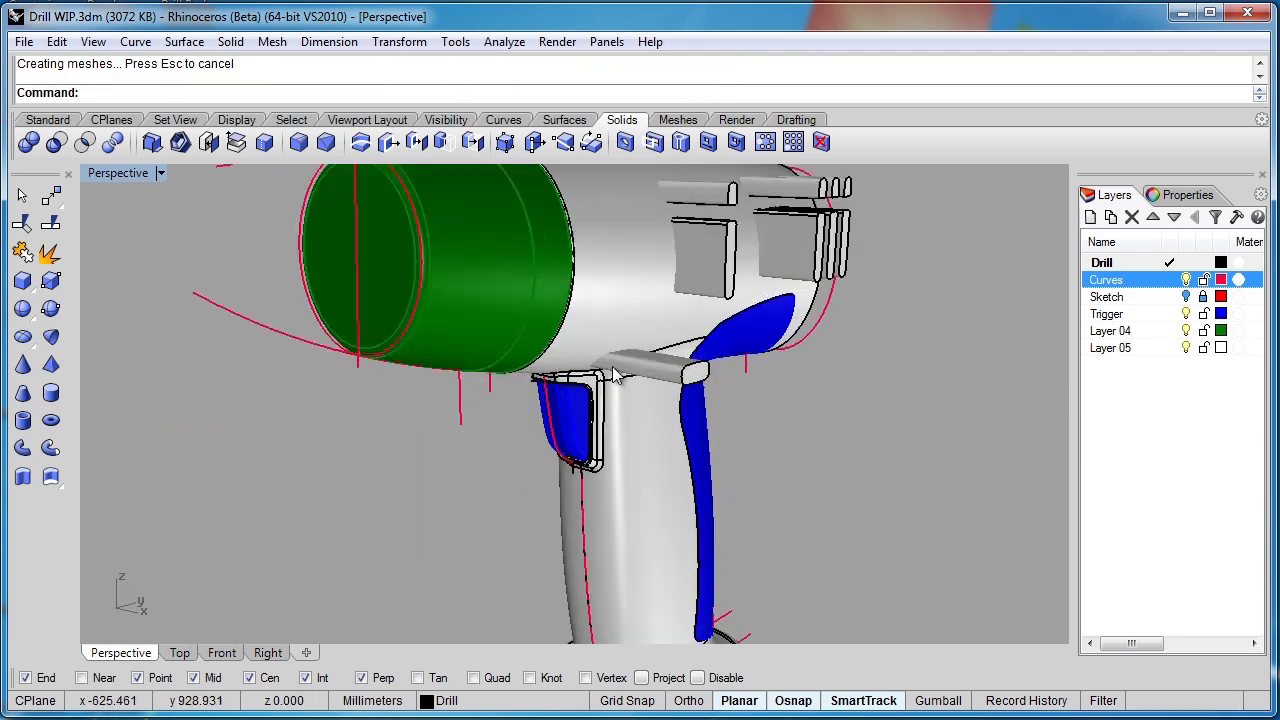
Step: Subtract the eight barrel vent-slot extrusions from the drill body with Boolean Difference
right_click_drag(733, 453, 432, 388)
scroll(487, 376, "up", 5)
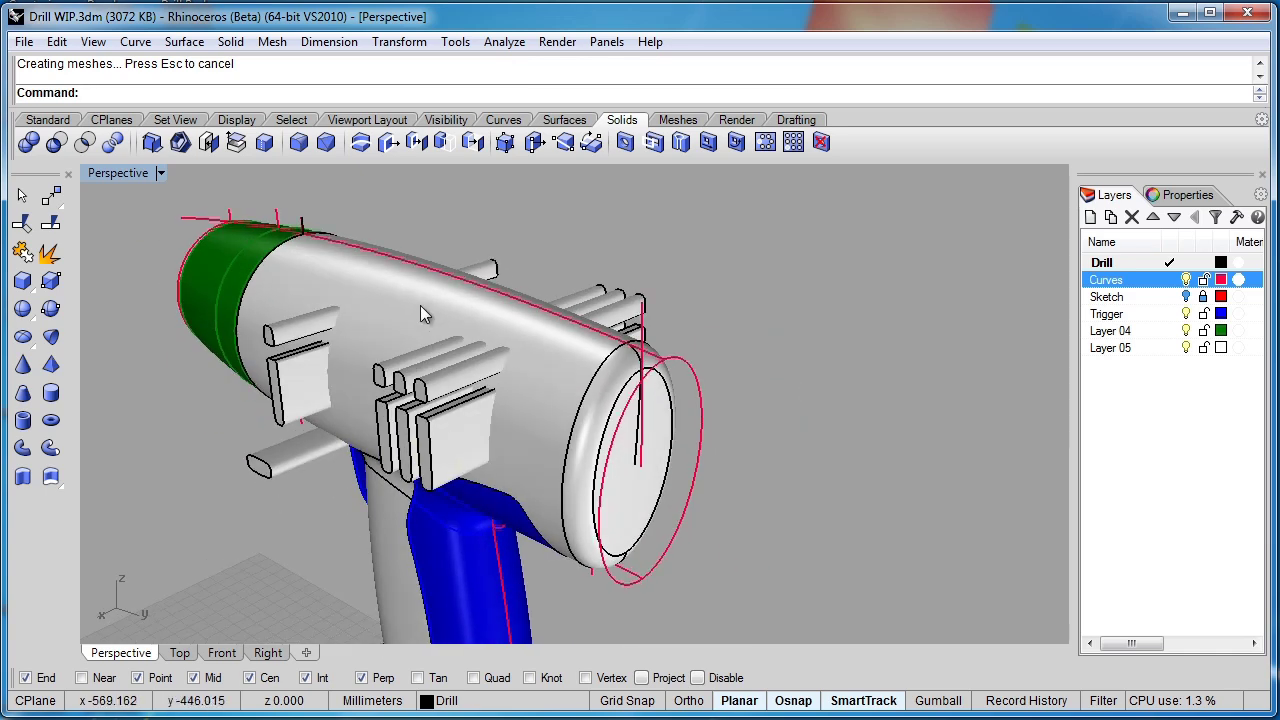
left_click(421, 307)
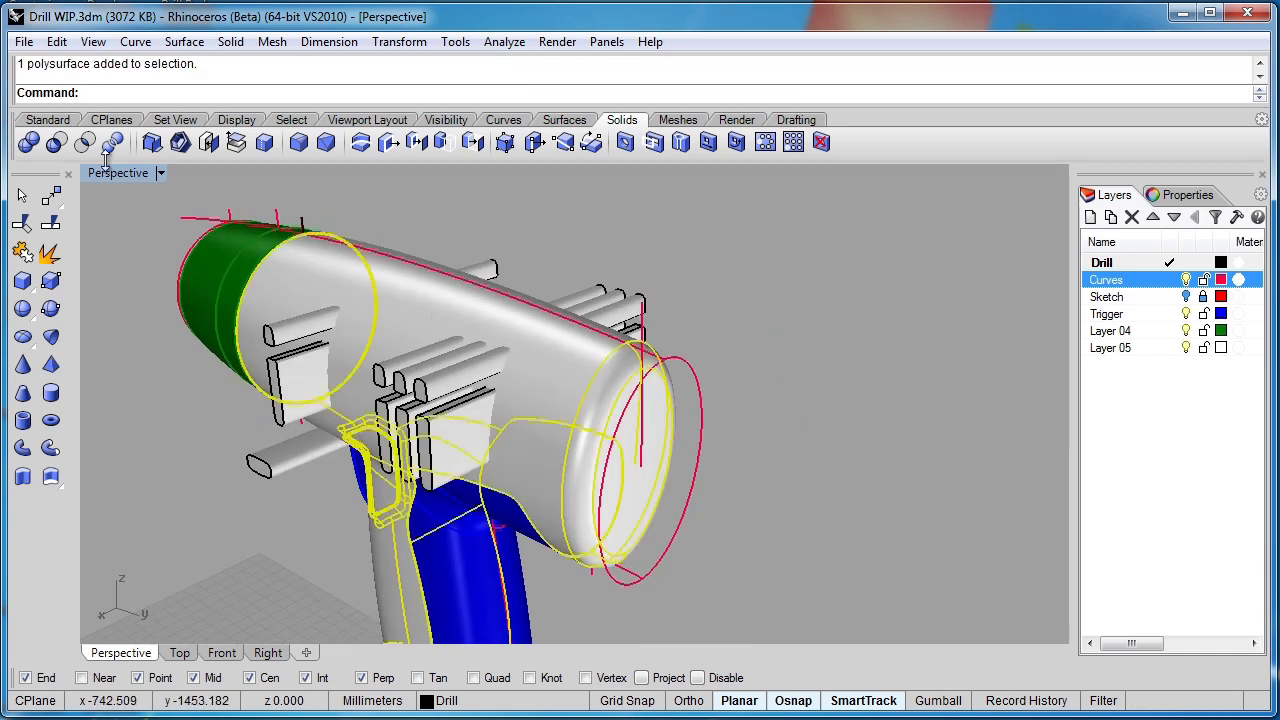
left_click(55, 142)
left_click(295, 363)
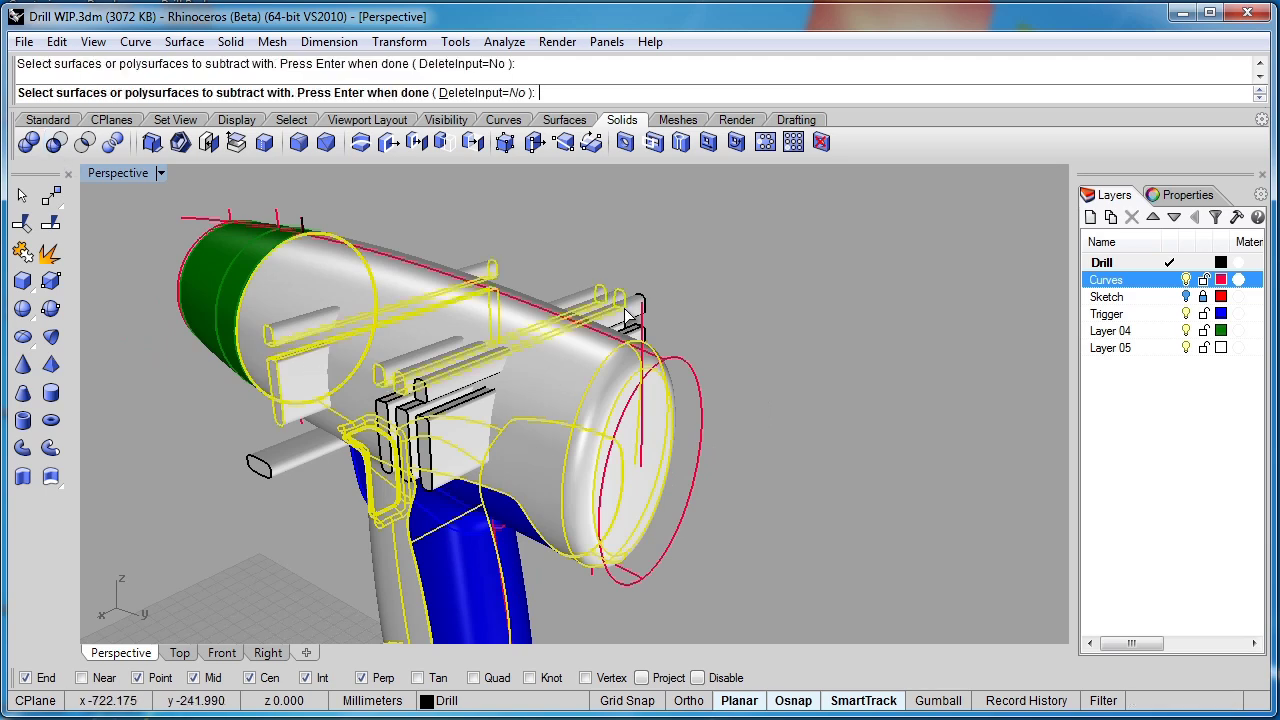
right_click_drag(723, 317, 610, 337)
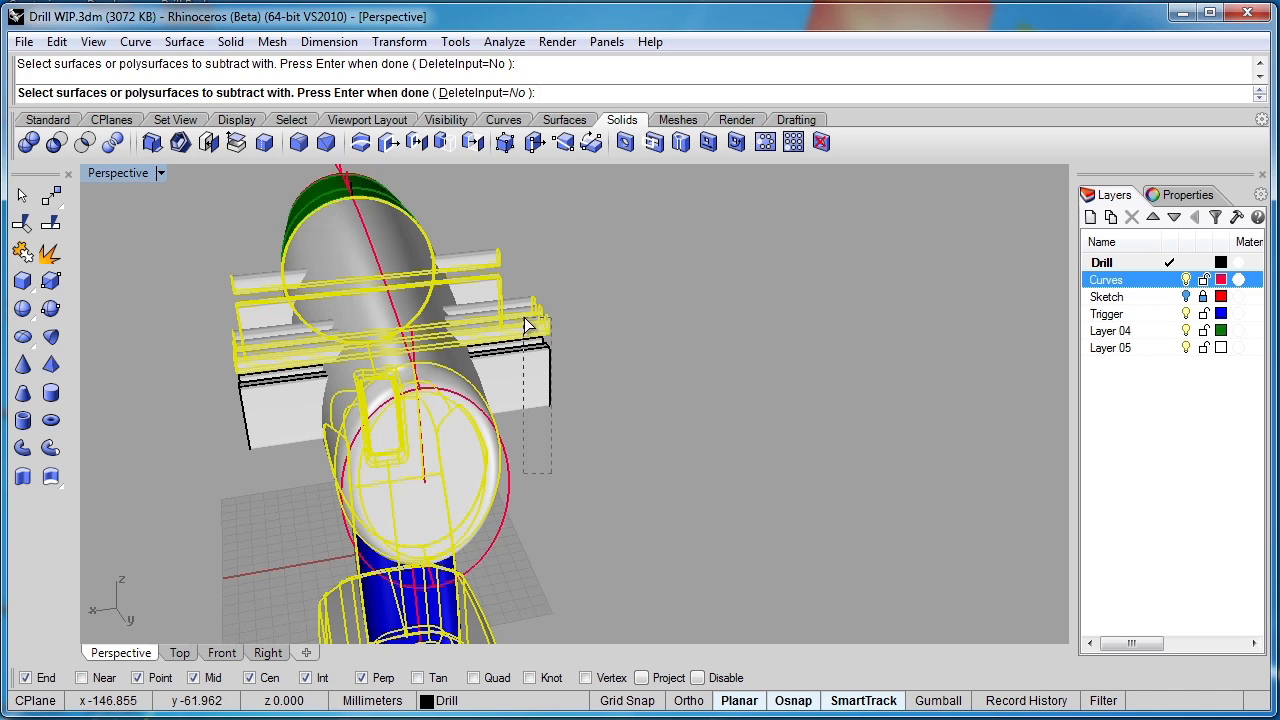
right_click_drag(527, 325, 845, 368)
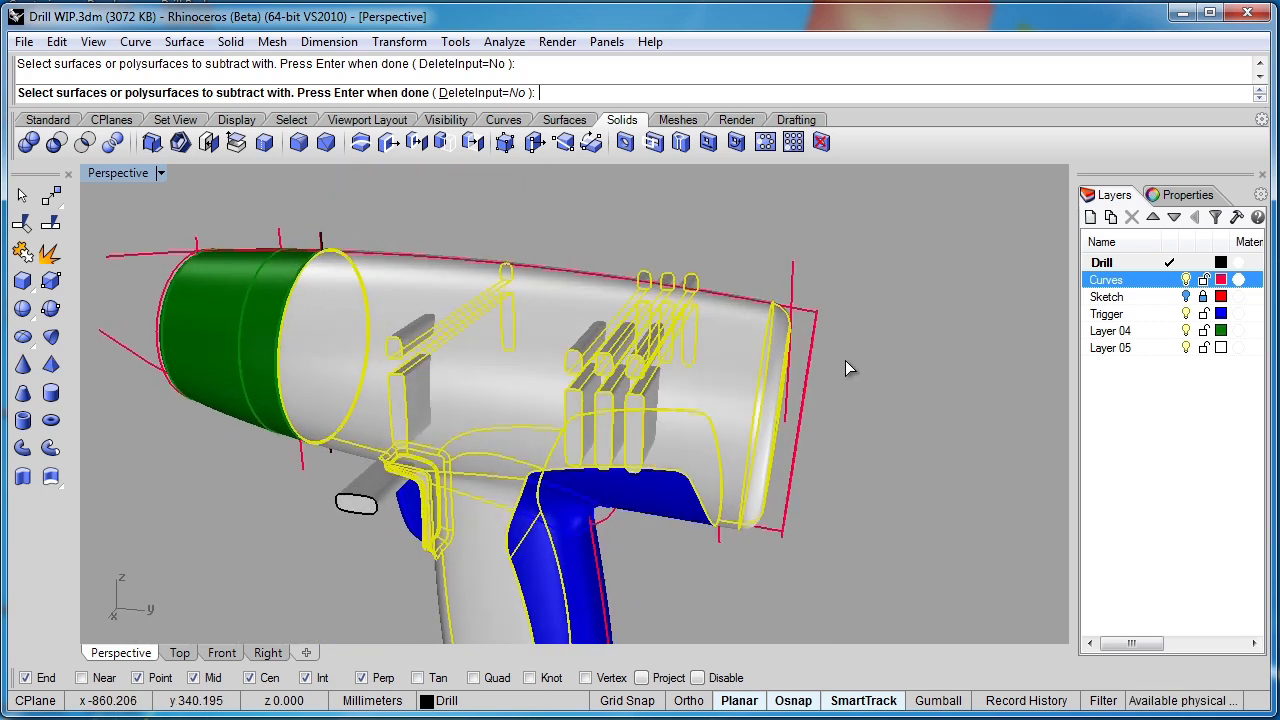
key("Return")
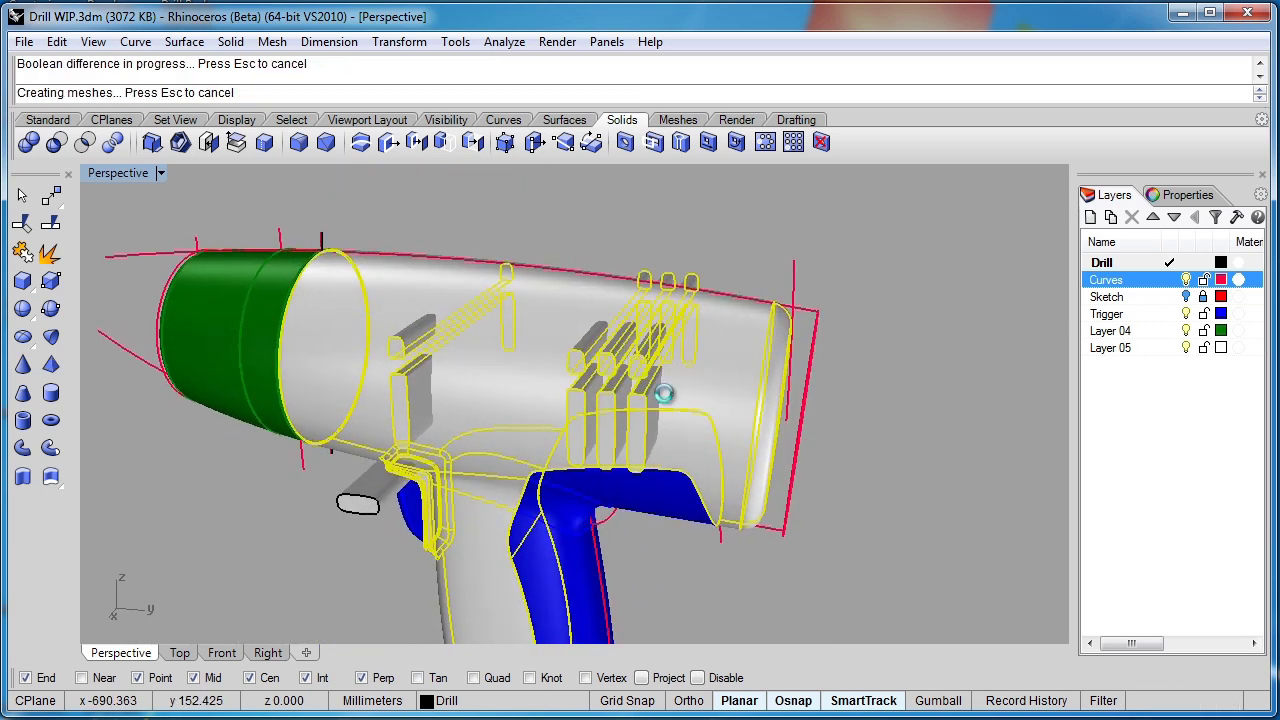
Step: Delete the eight leftover vent-slot cutter extrusions from the barrel, keeping the rounded solid above the trigger
left_click(668, 402)
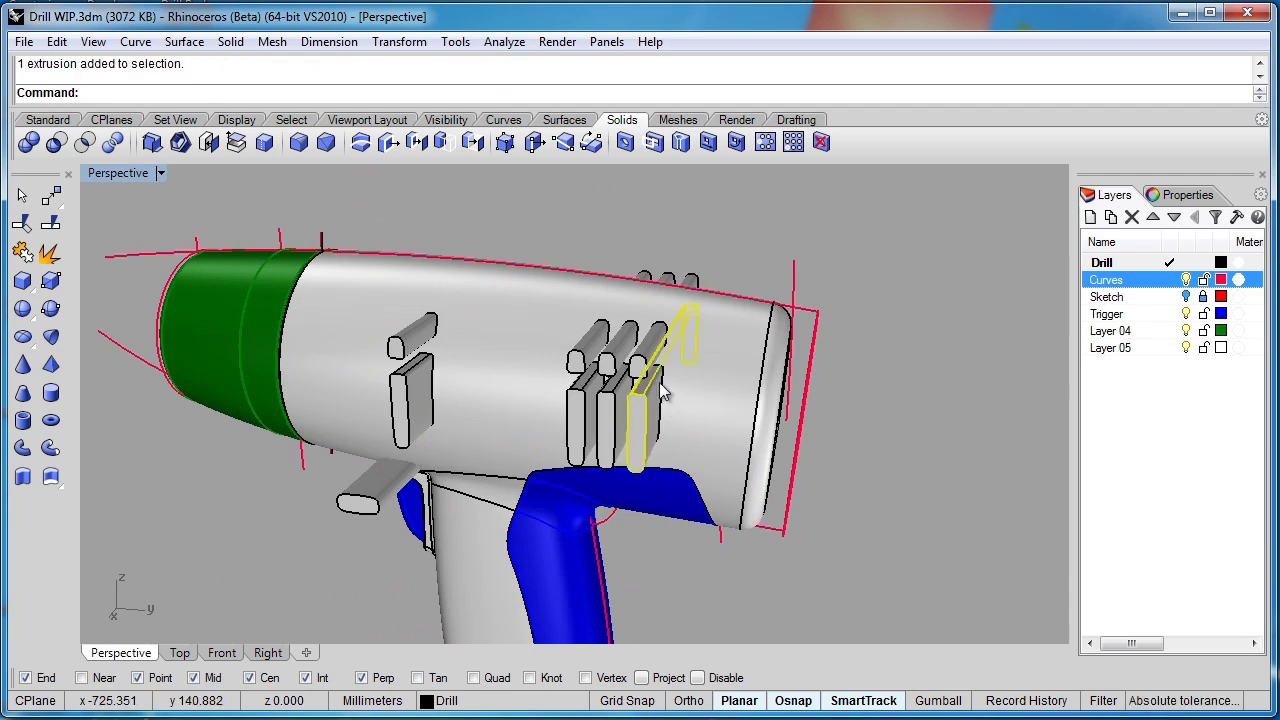
key("Delete")
left_click(660, 342)
key("Delete")
right_click_drag(696, 320, 603, 457)
left_click_drag(520, 298, 522, 299)
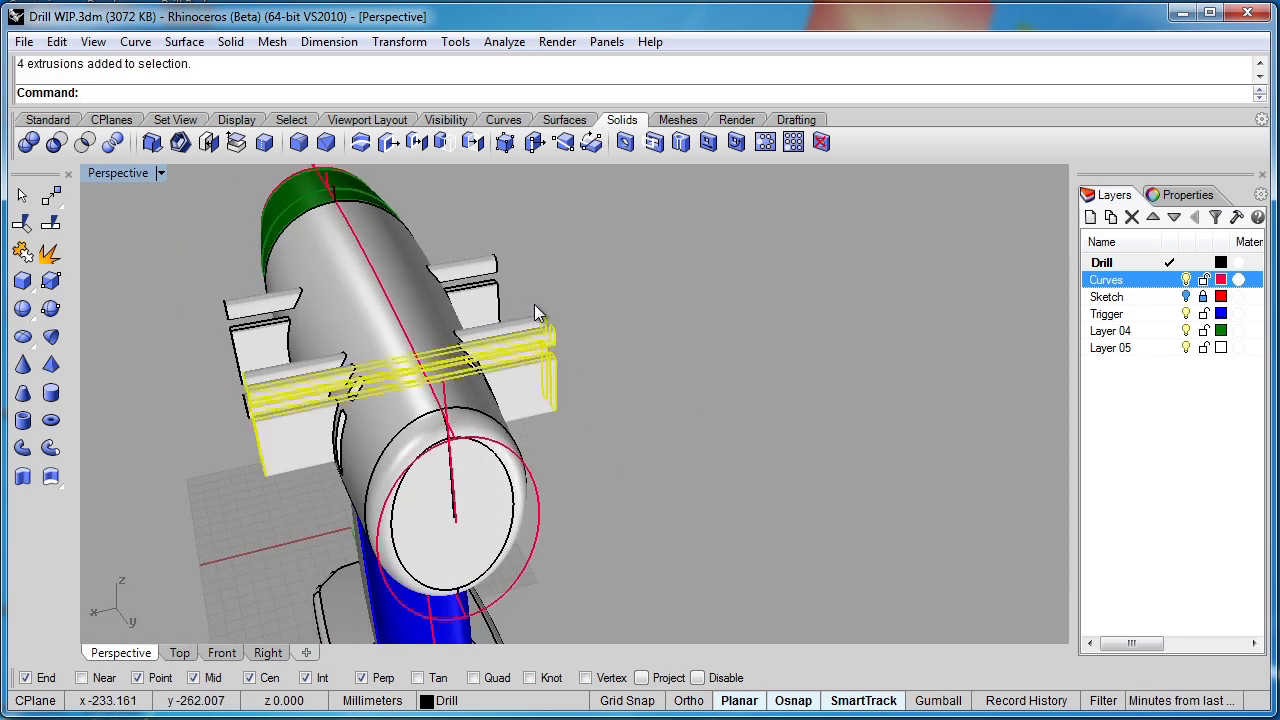
key("Delete")
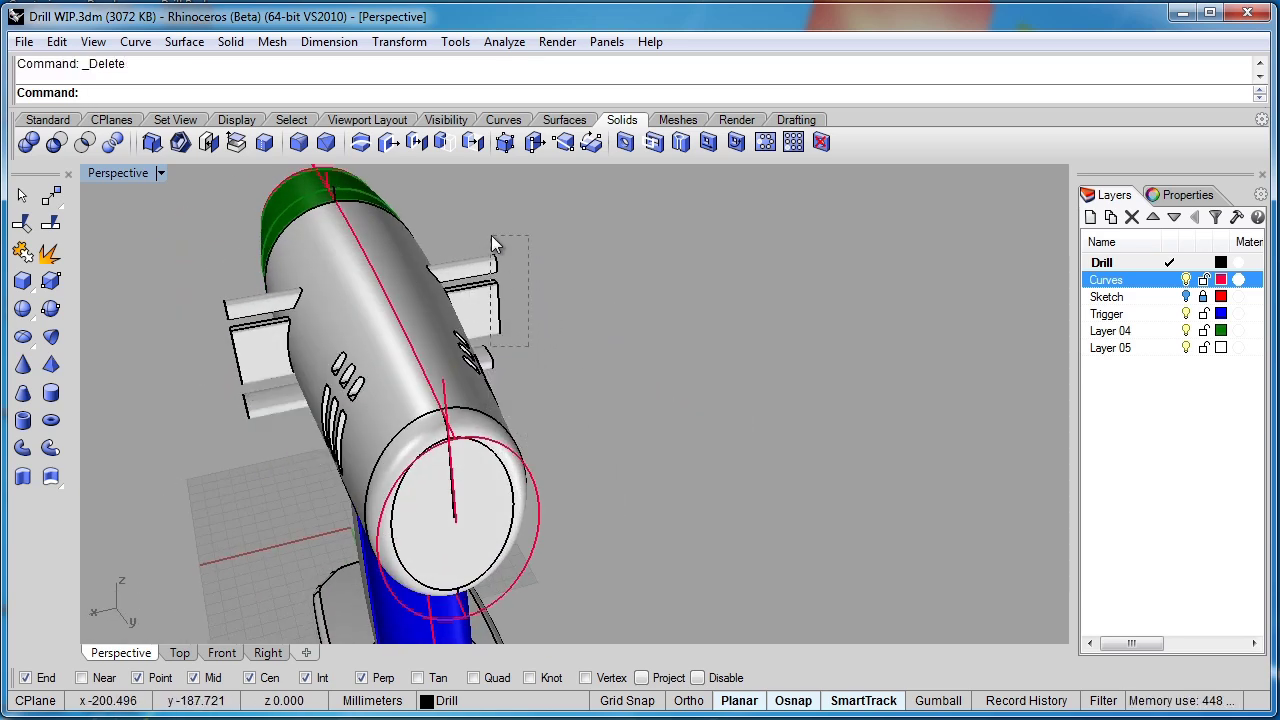
left_click_drag(491, 237, 491, 237)
key("Delete")
Step: Inspect the vent-slot openings cut through the barrel from several angles
right_click_drag(491, 237, 490, 365)
scroll(423, 398, "up", 4)
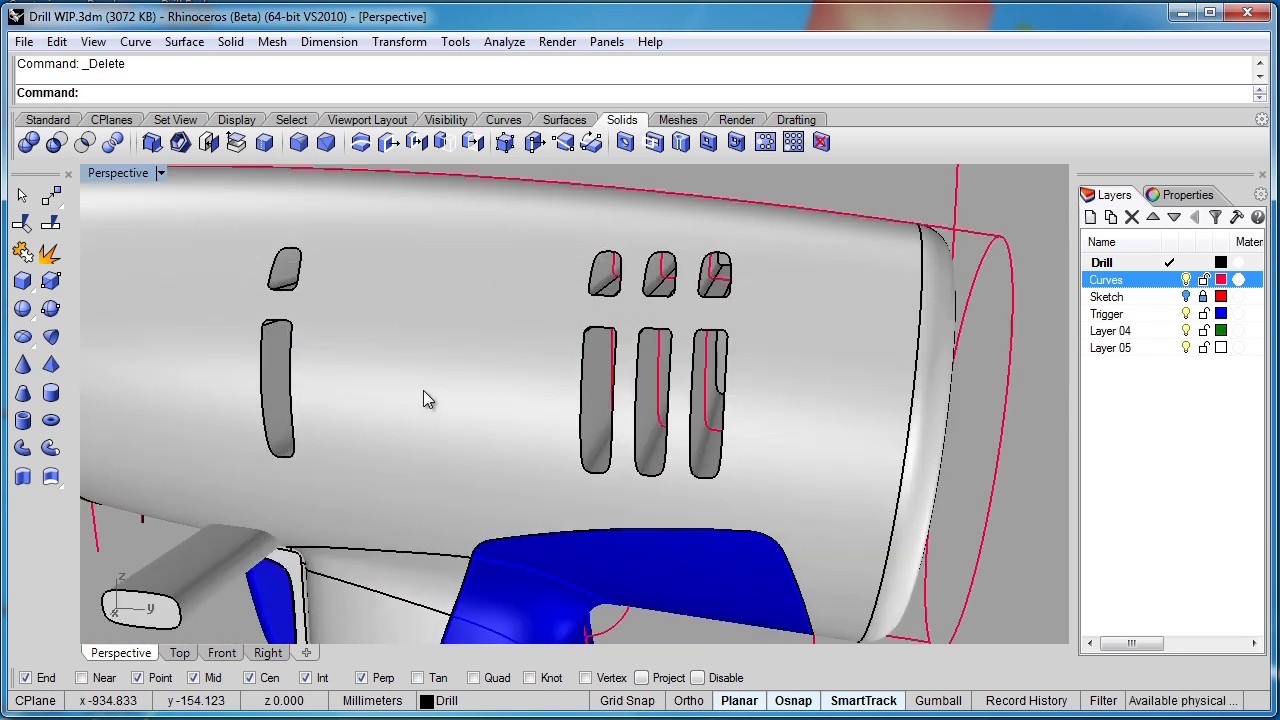
scroll(443, 392, "down", 3)
right_click_drag(403, 451, 378, 432)
scroll(409, 440, "down", 5)
scroll(470, 385, "up", 4)
right_click_drag(470, 385, 506, 398)
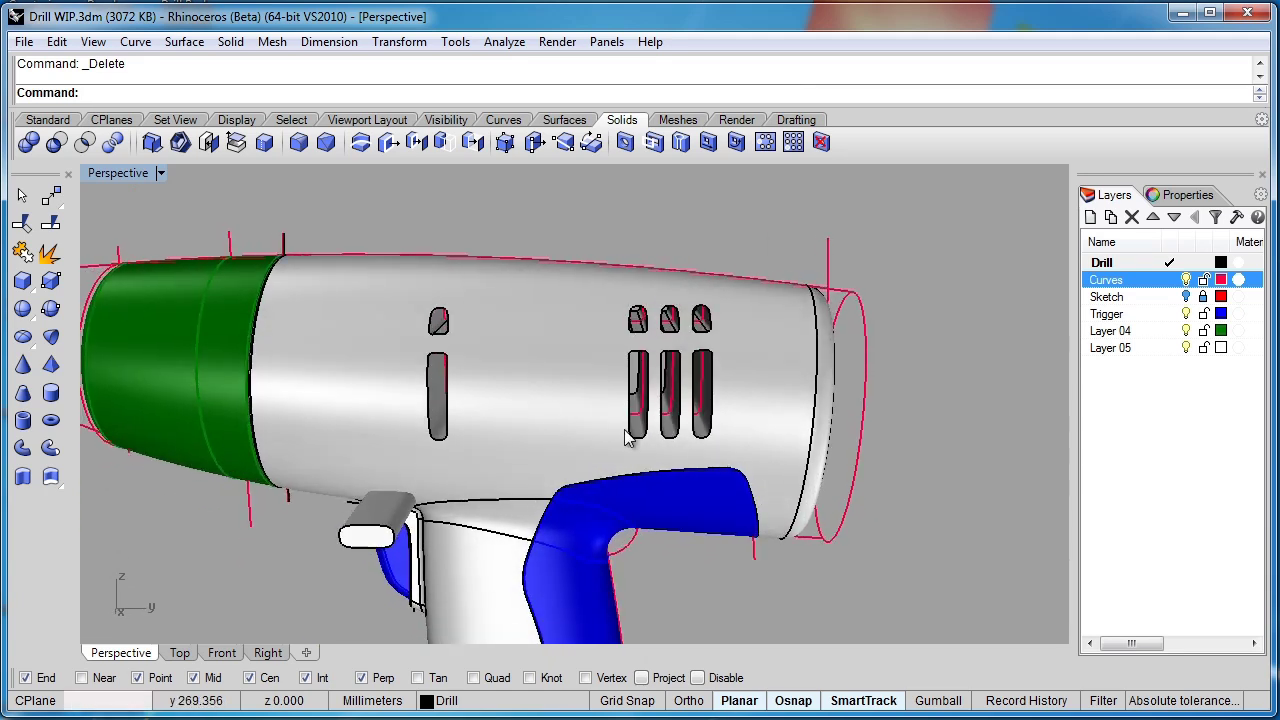
right_click_drag(670, 445, 616, 418)
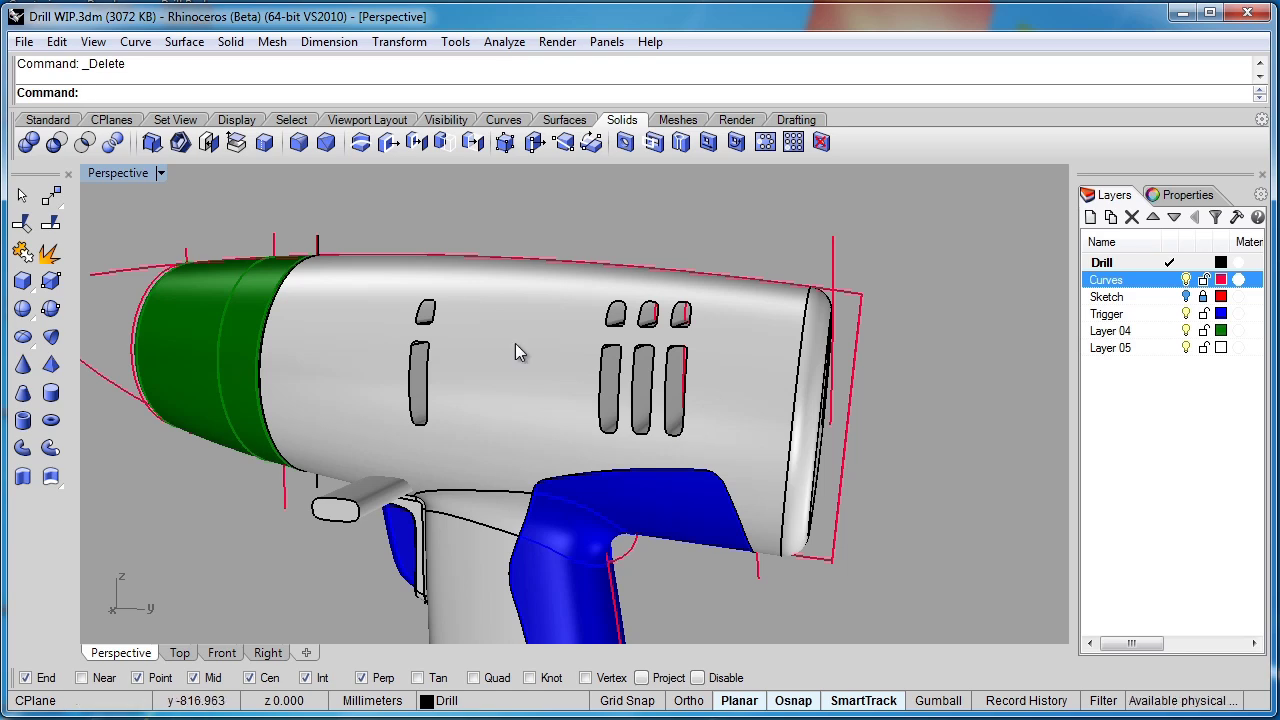
Step: Create a solid cylinder along the barrel axis from the nose's front centre, about 27 mm in radius and 157 mm long
left_click(22, 280)
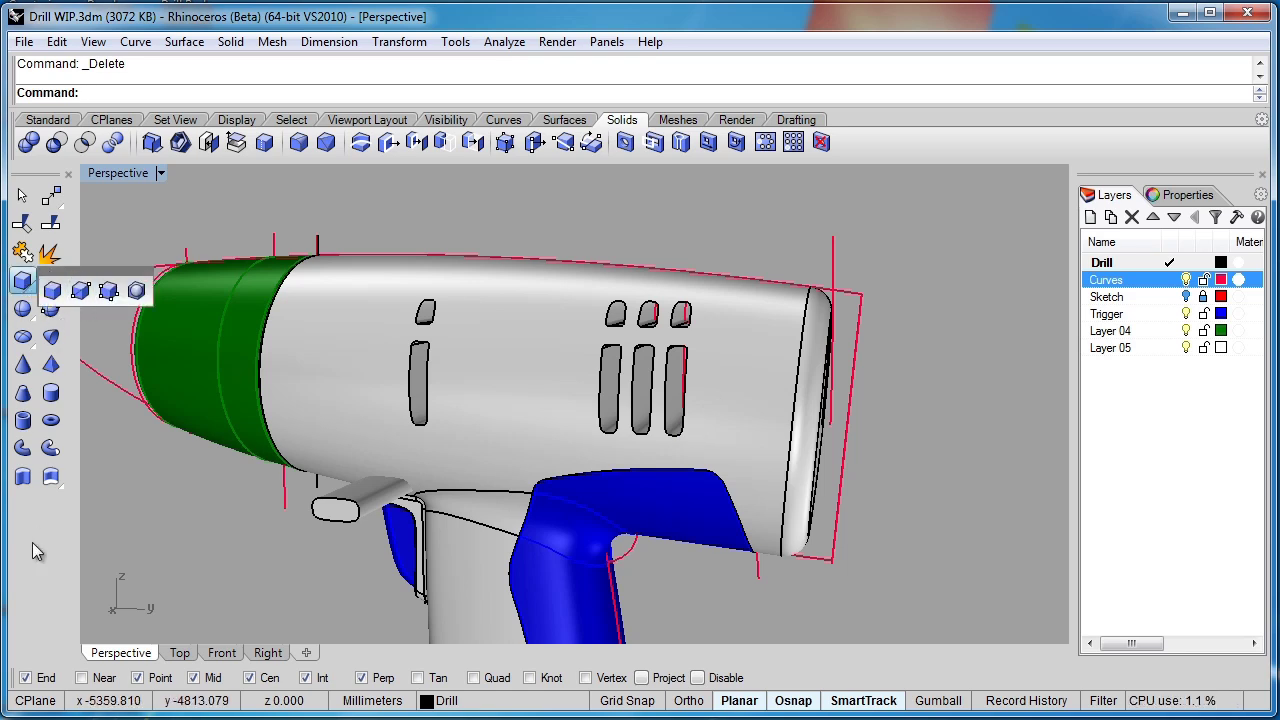
left_click(51, 392)
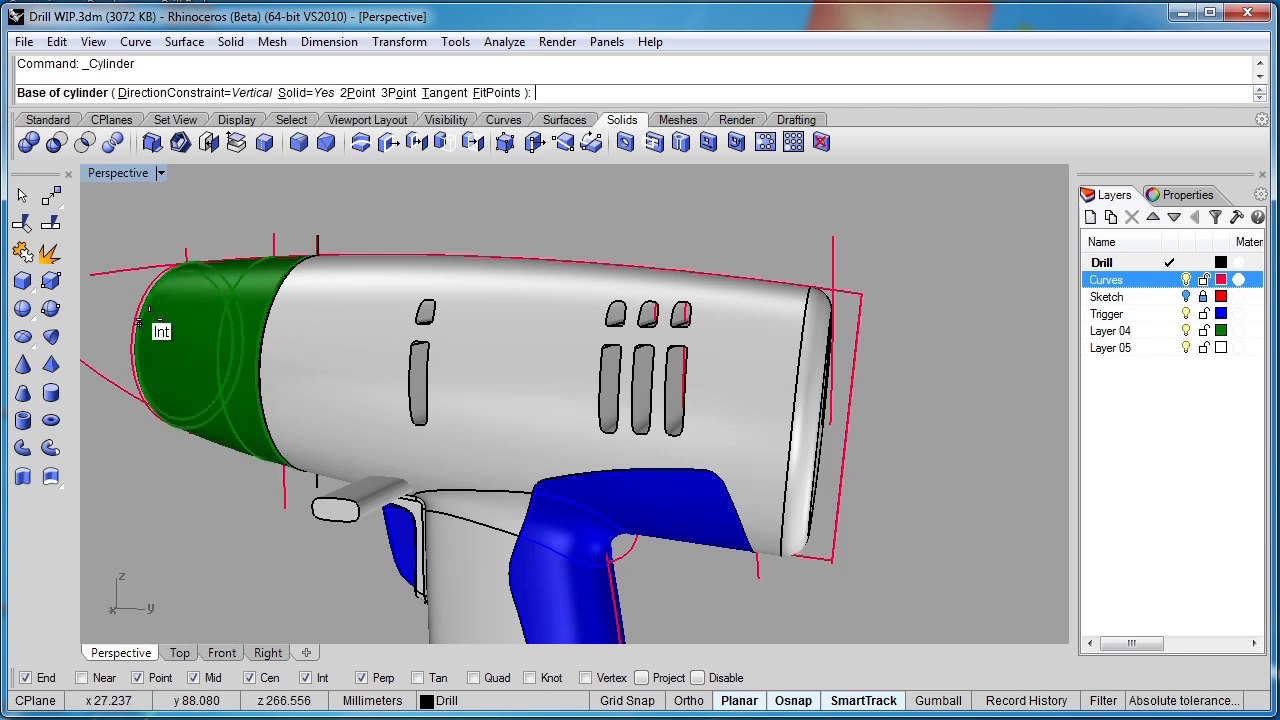
left_click(188, 344)
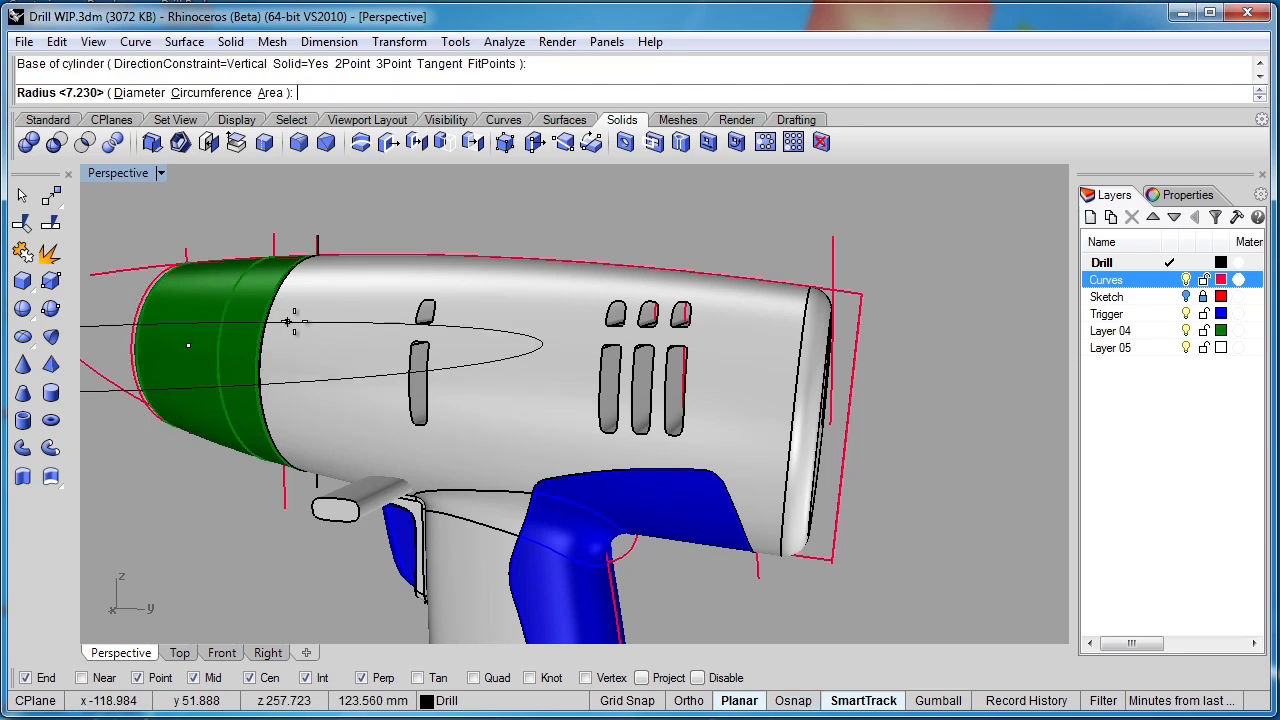
left_click(267, 652)
left_click(222, 652)
scroll(790, 275, "up", 5)
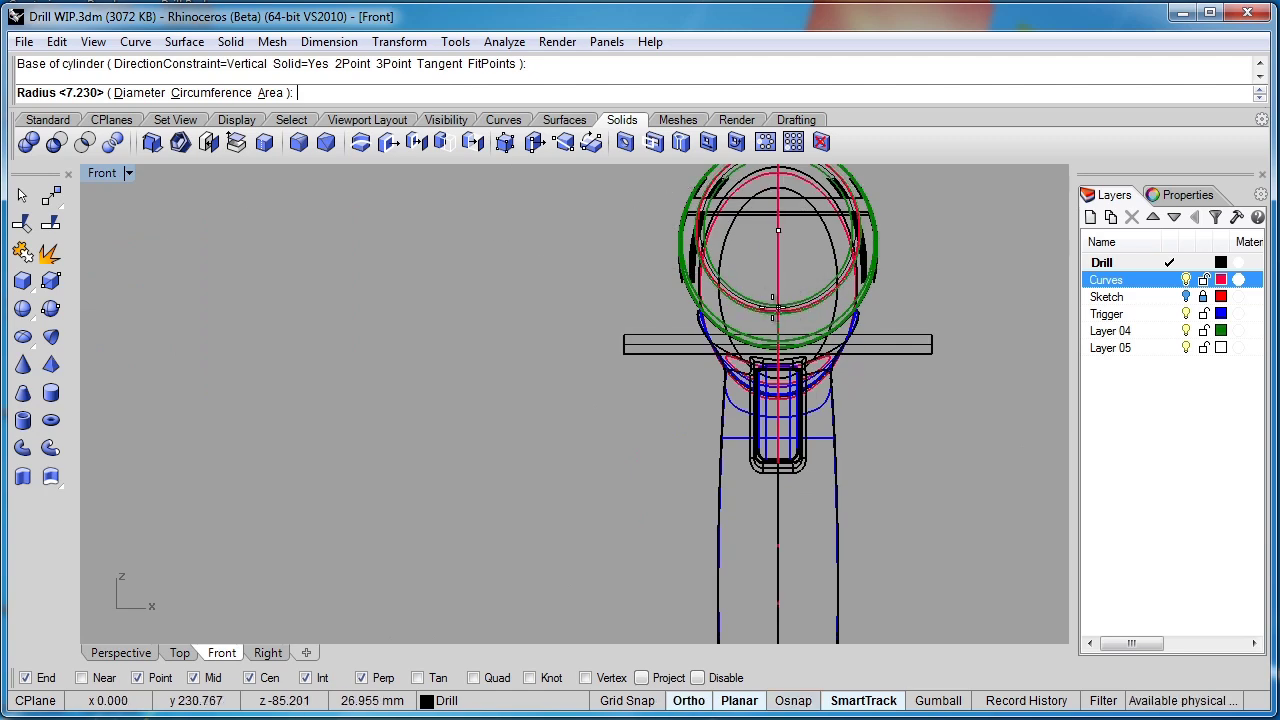
left_click(774, 302)
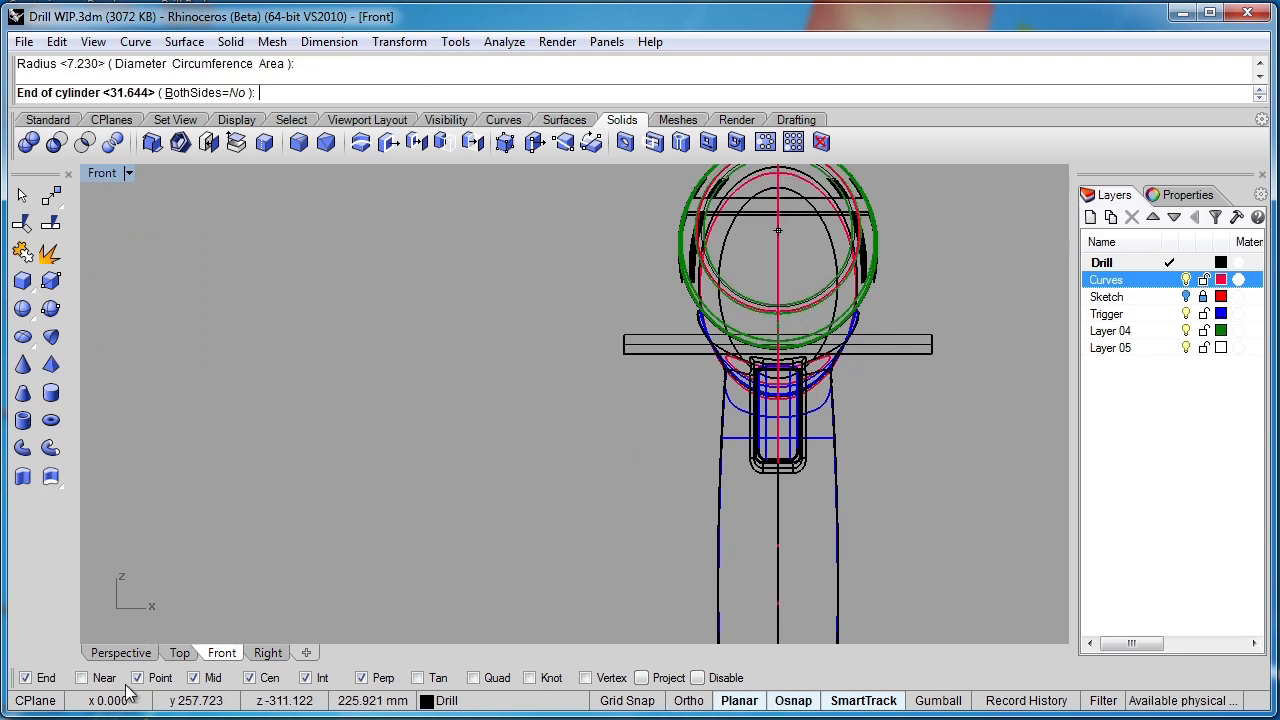
left_click(265, 653)
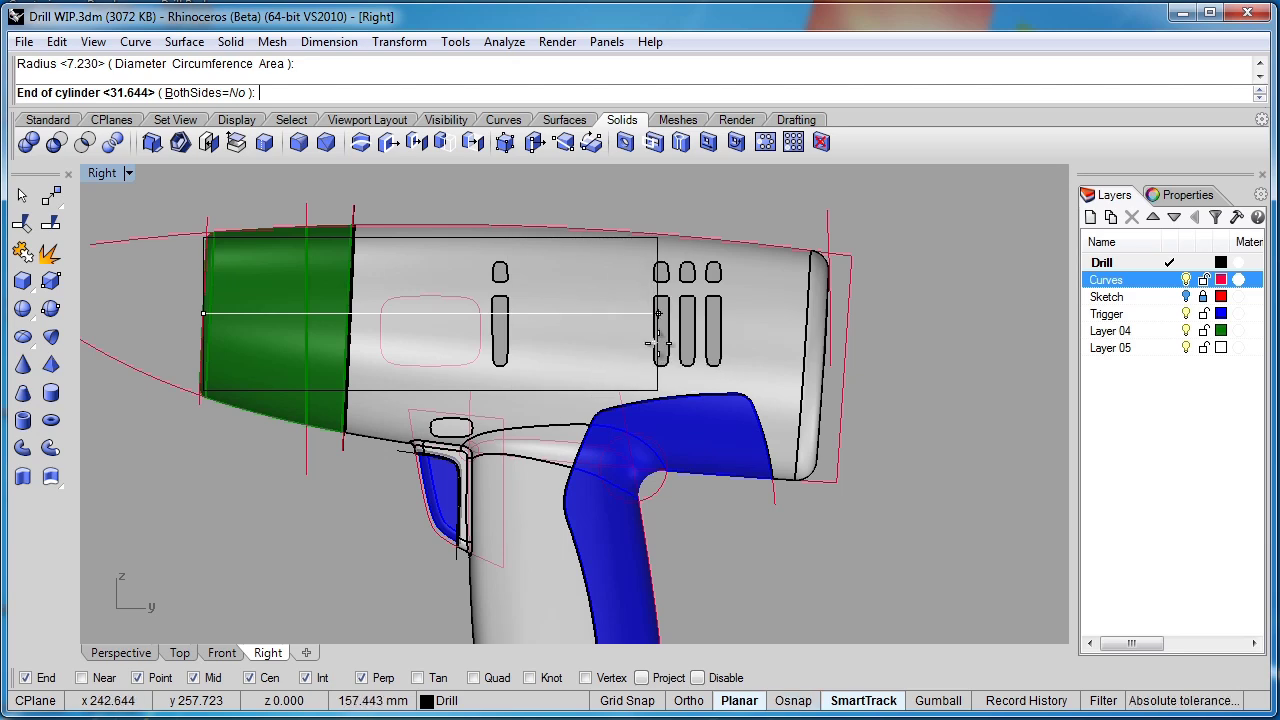
left_click(659, 314)
Step: Move the cylinder back inside the barrel so its rear end lies just behind the rearmost vent slots
left_click_drag(659, 338, 731, 349)
key("ctrl+z")
scroll(675, 324, "up", 2)
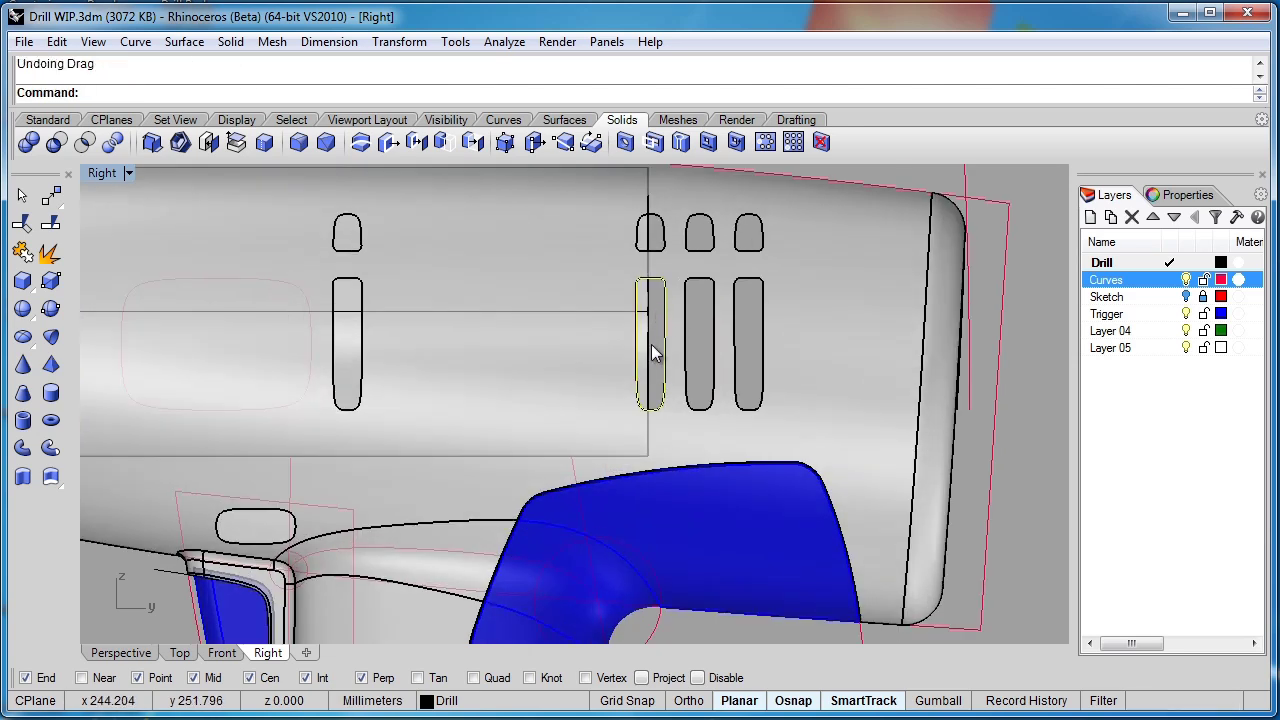
scroll(652, 352, "down", 3)
scroll(645, 250, "up", 2)
left_click(658, 268)
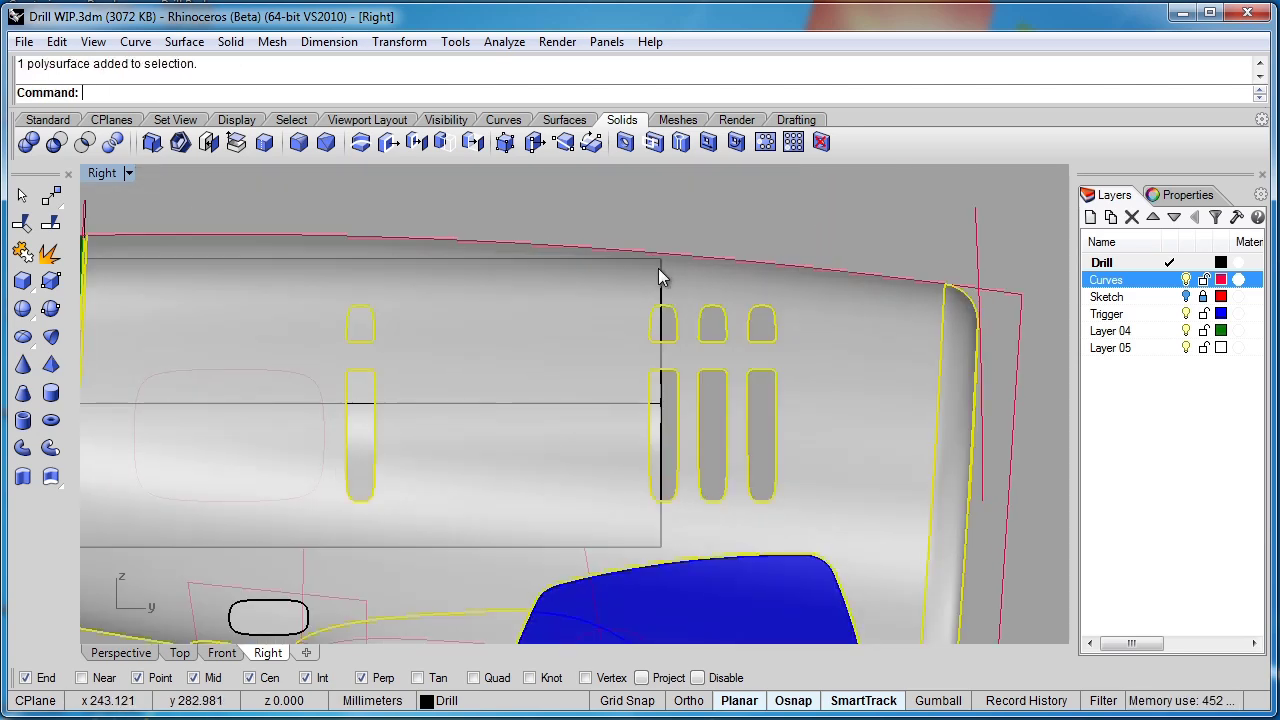
left_click_drag(661, 325, 834, 349)
scroll(834, 349, "down", 4)
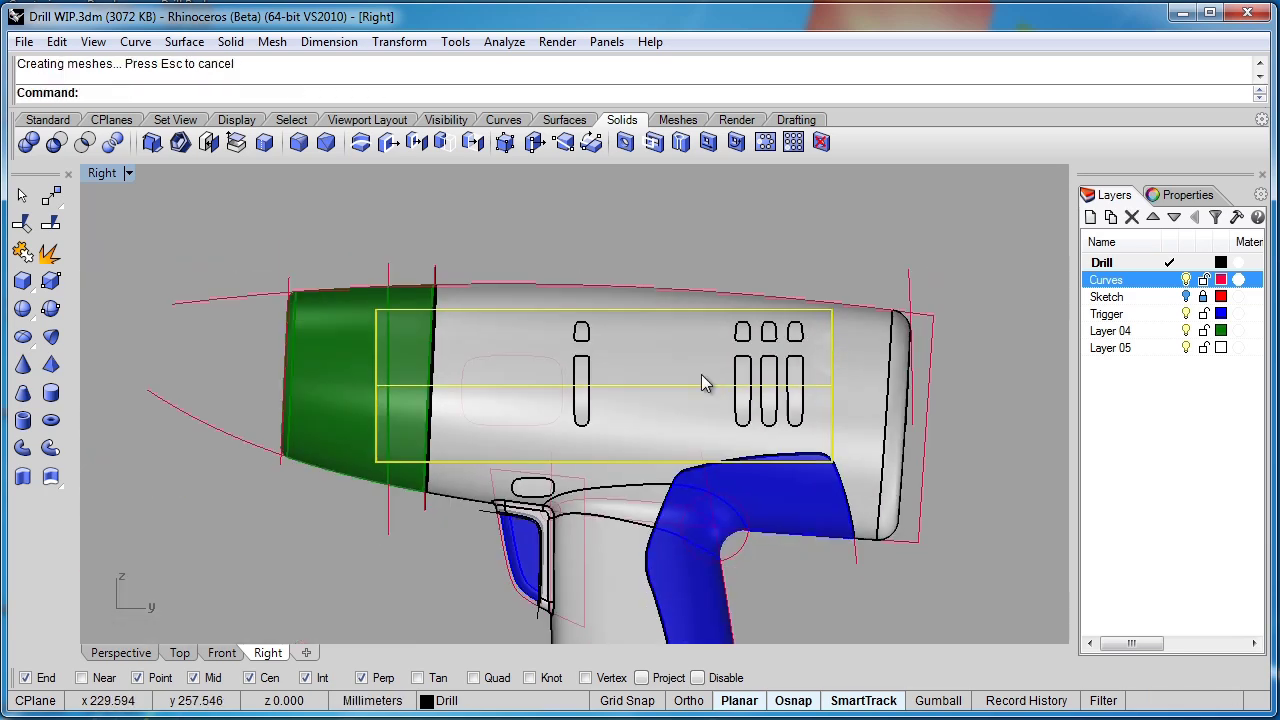
Step: Try to shorten the cylinder with Scale1D from its rear-end centre with Copy=Yes, and delete the extra copy
left_click(48, 120)
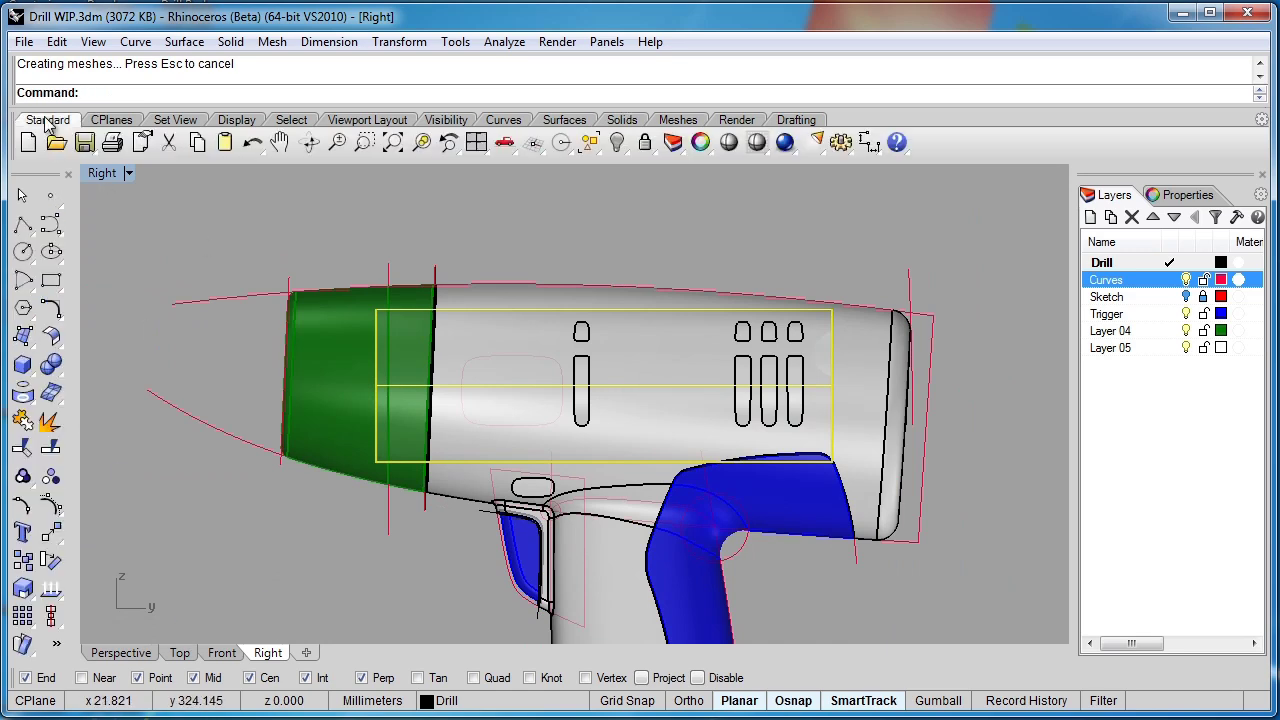
left_click(24, 590)
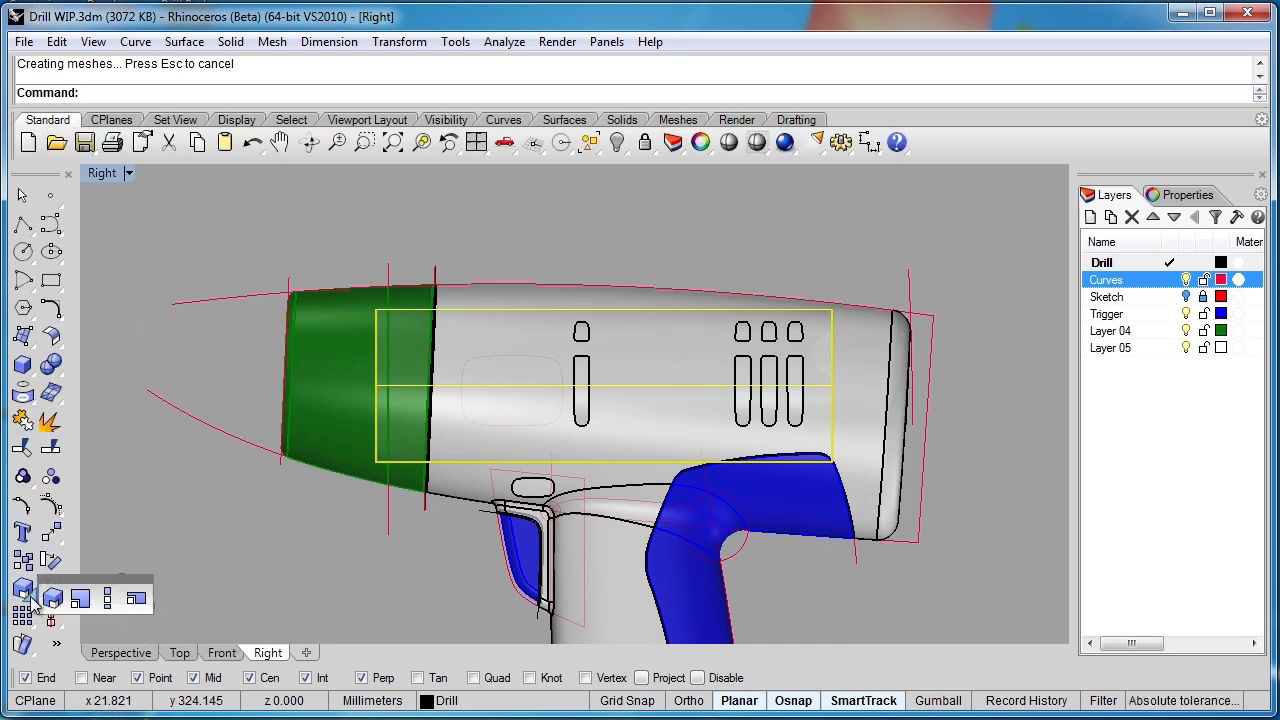
left_click(117, 600)
left_click(829, 384)
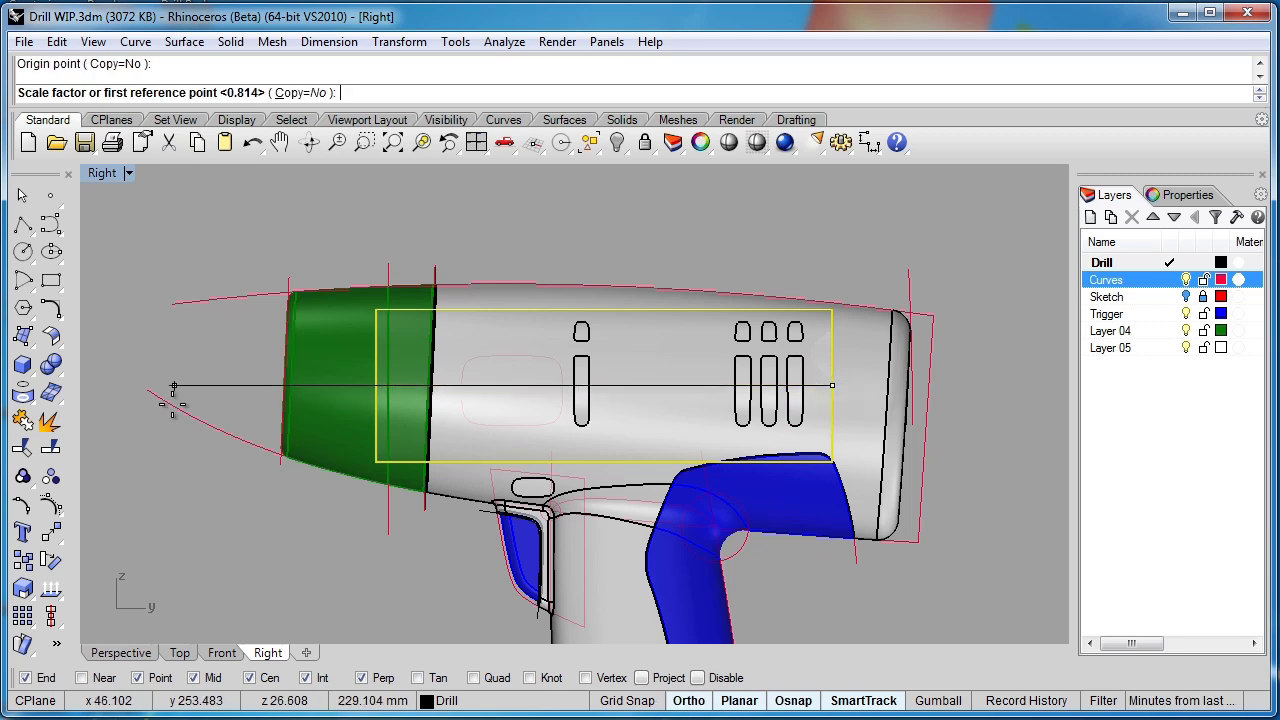
left_click(147, 389)
left_click(172, 92)
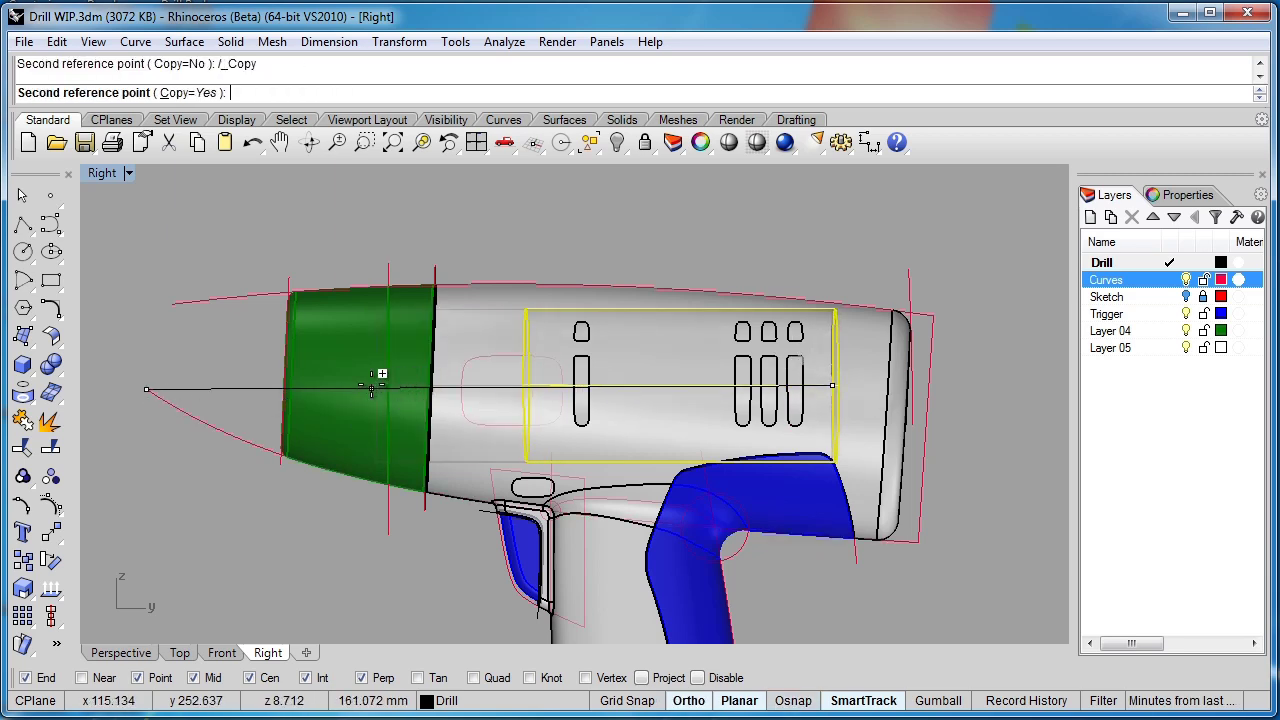
left_click(371, 390)
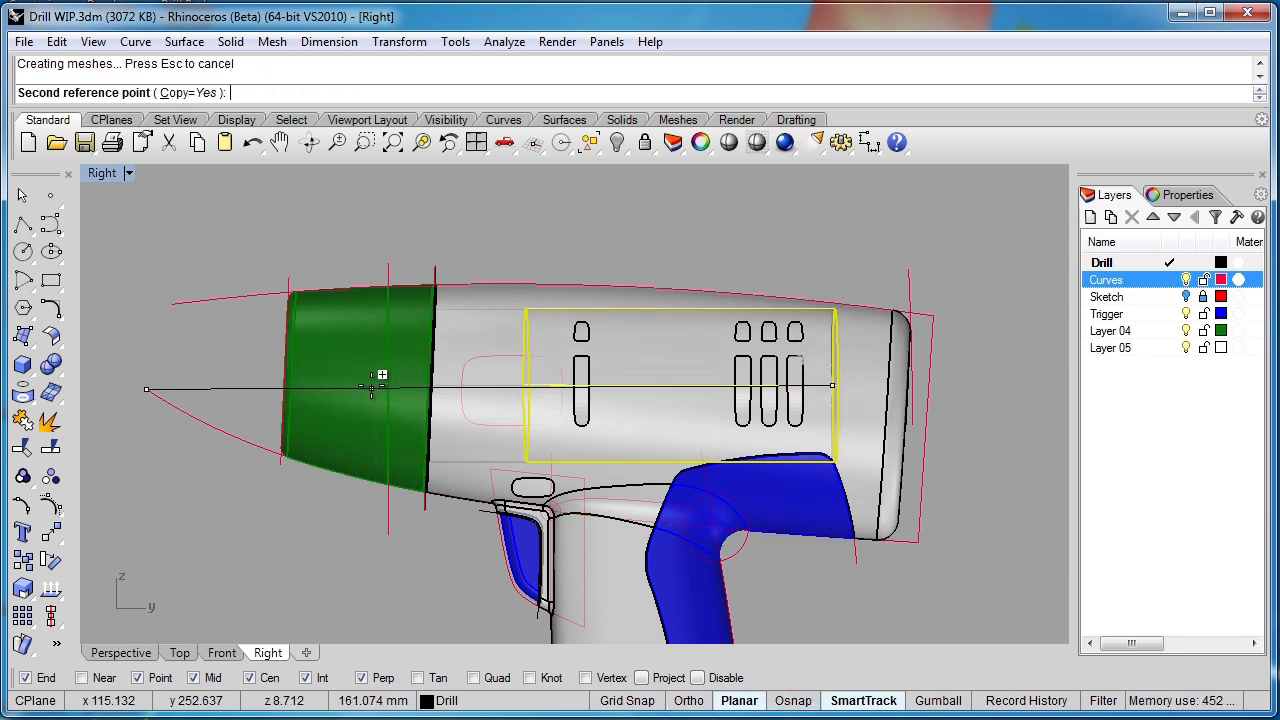
left_click(320, 454)
key("Delete")
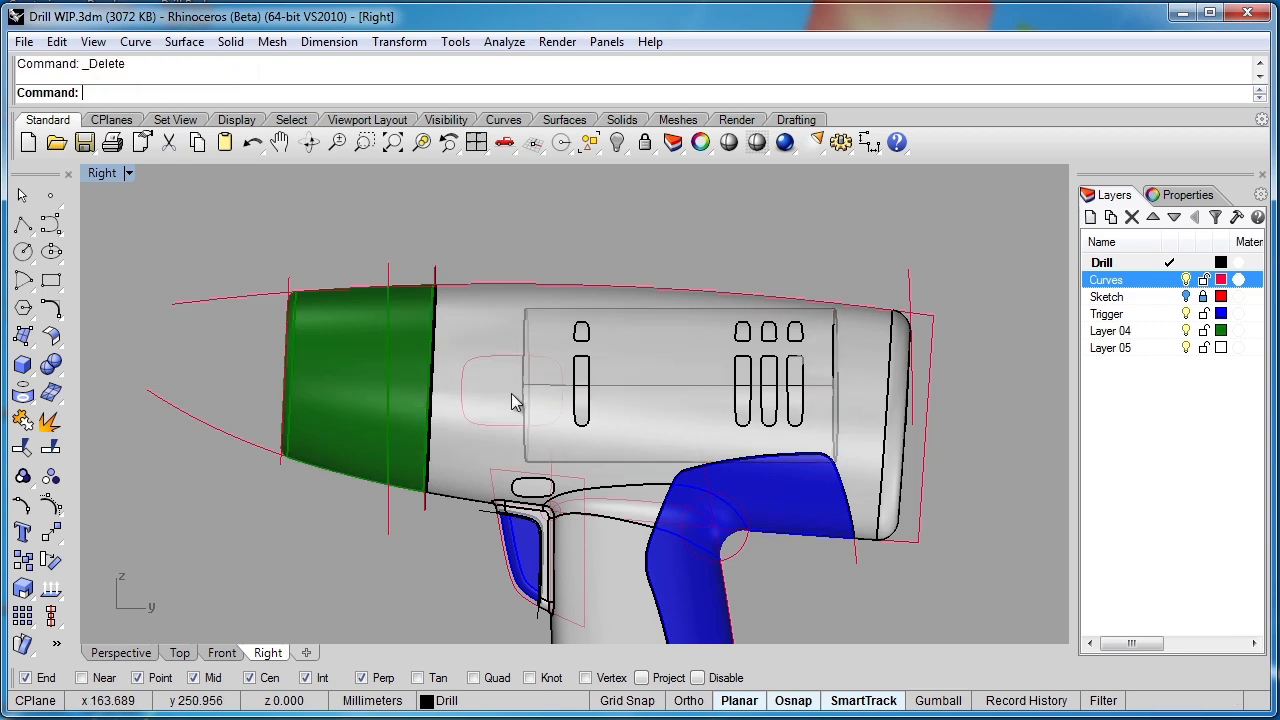
Step: Check the scaled cylinder copy in the Top view, and undo the deletion and the one-directional scaling
left_click(519, 385)
left_click(177, 654)
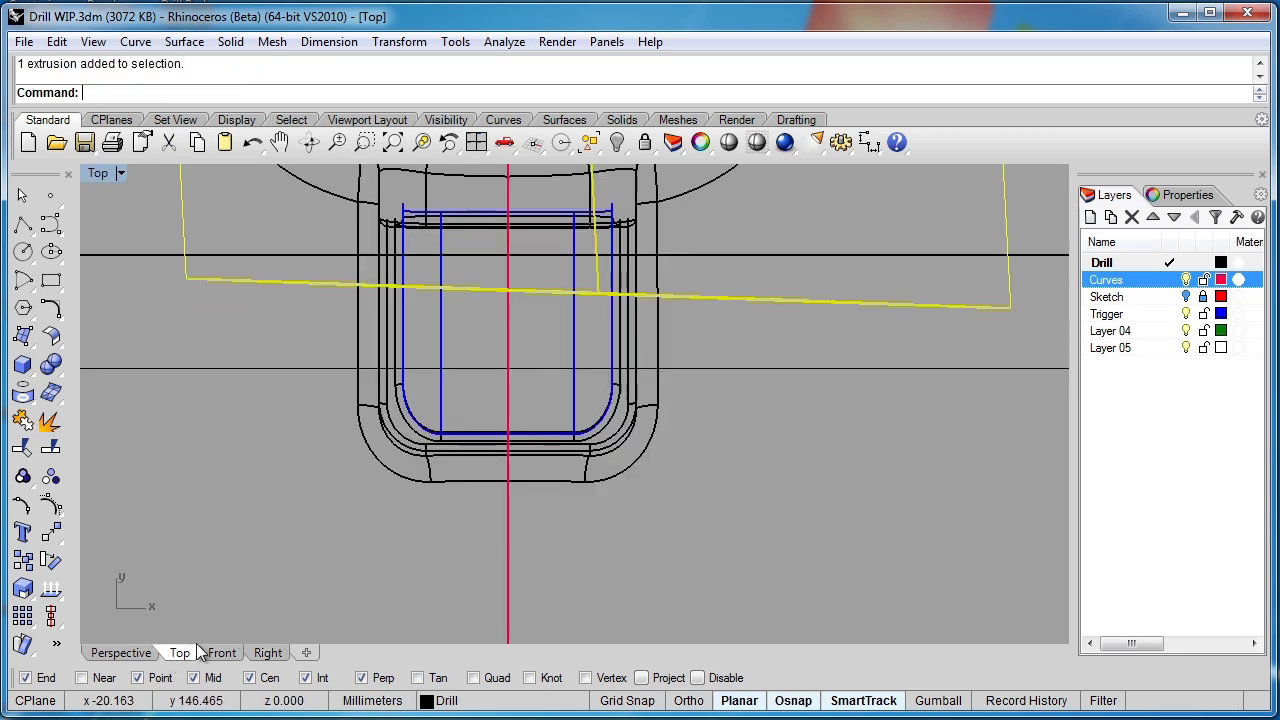
scroll(440, 481, "down", 3)
key("ctrl+z")
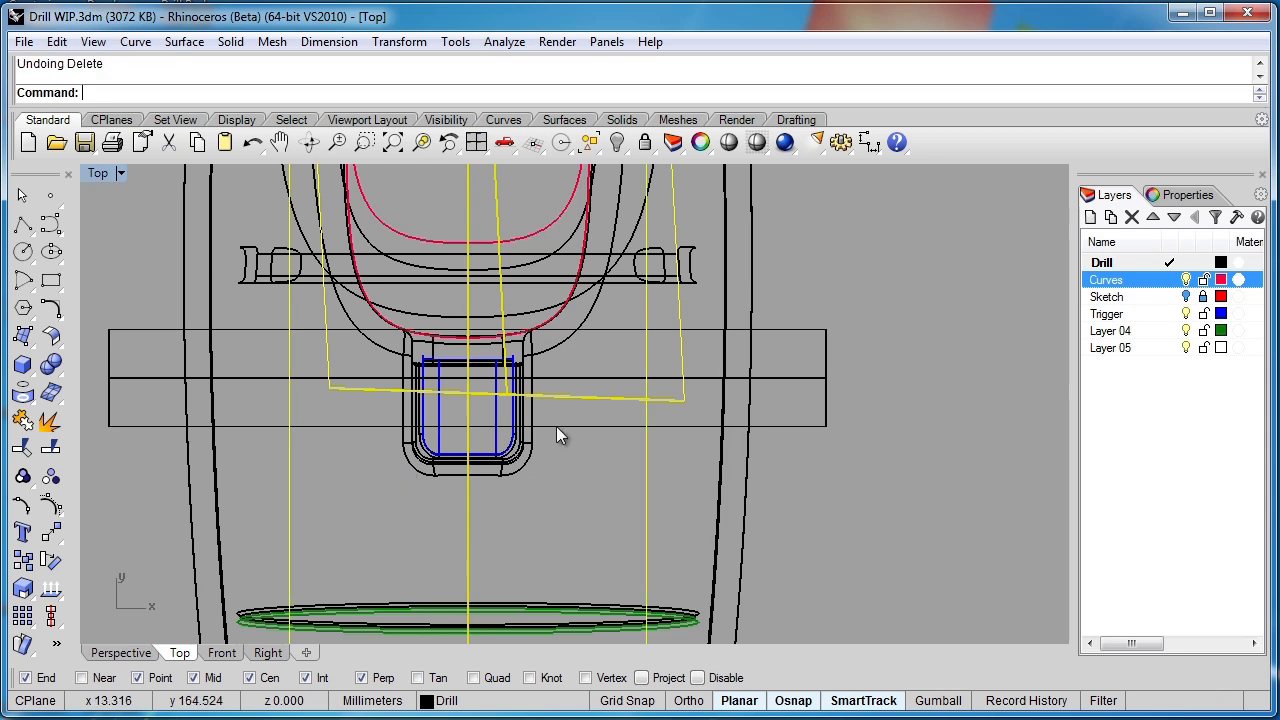
scroll(560, 410, "down", 3)
key("ctrl+z")
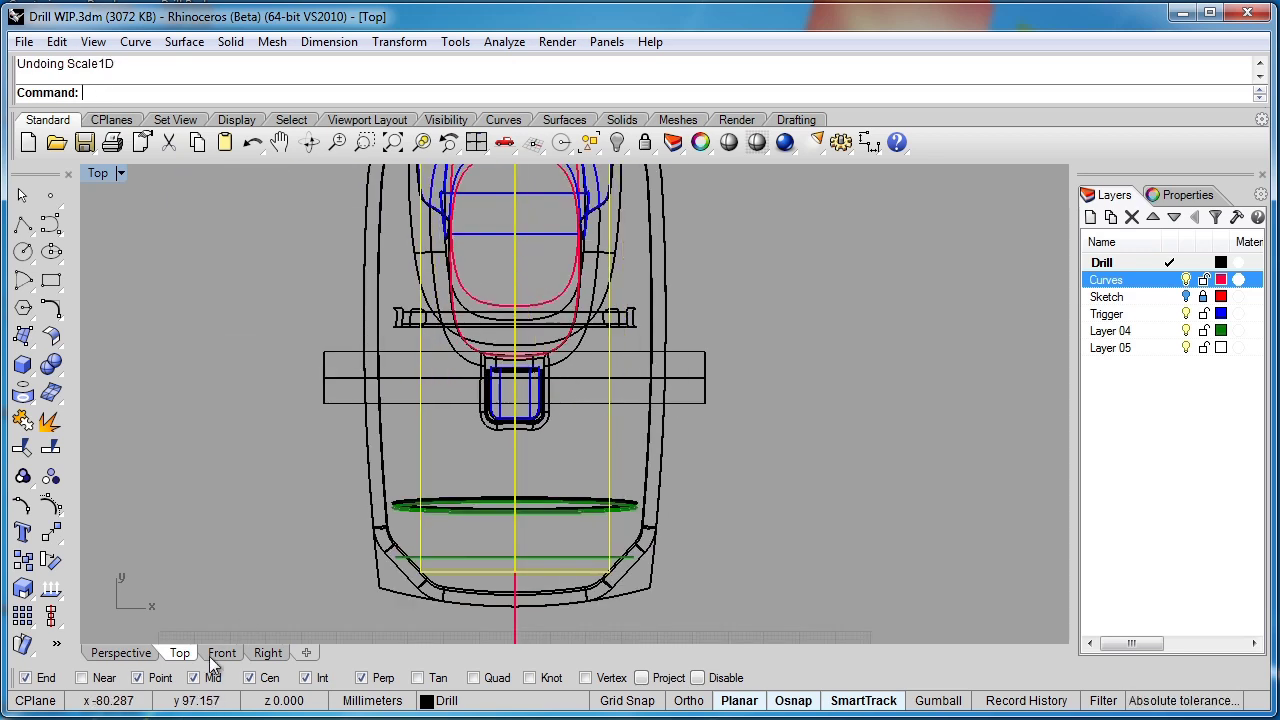
Step: Shorten the cylinder with Scale1D and Copy=No from its rear-end centre, bringing its front end just ahead of the front vent slot
left_click(268, 653)
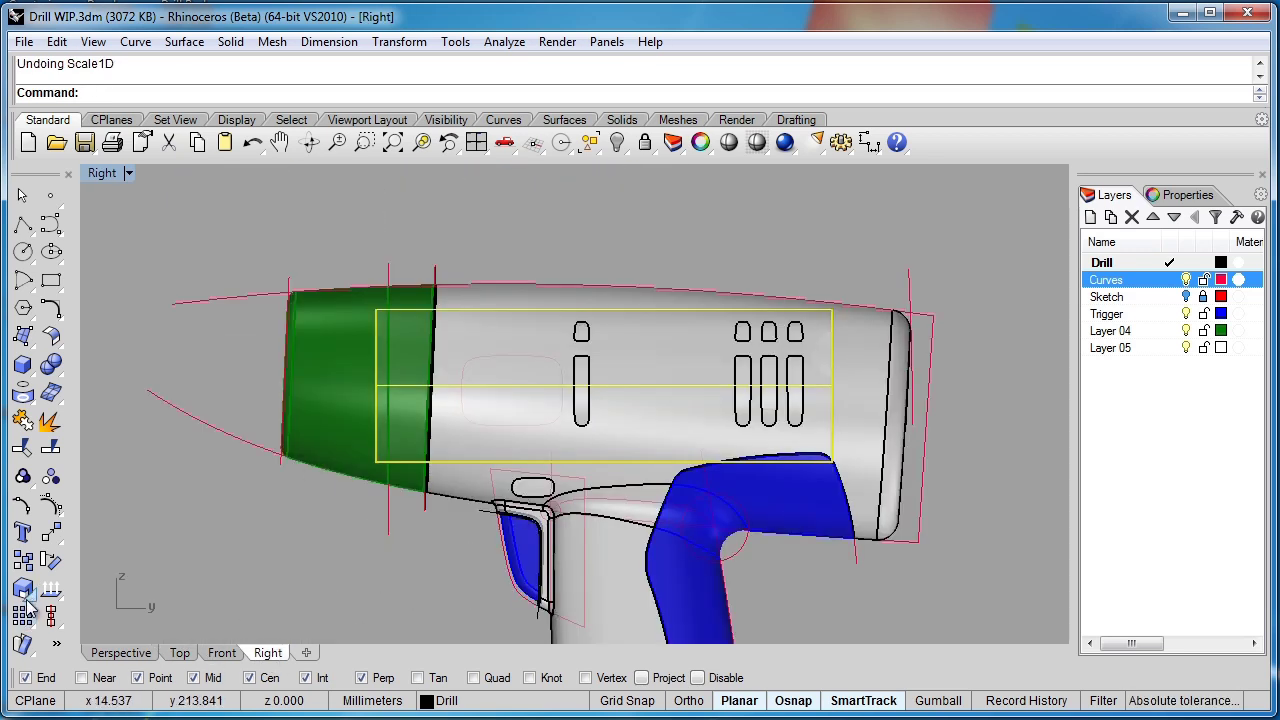
left_click(27, 600)
left_click(122, 600)
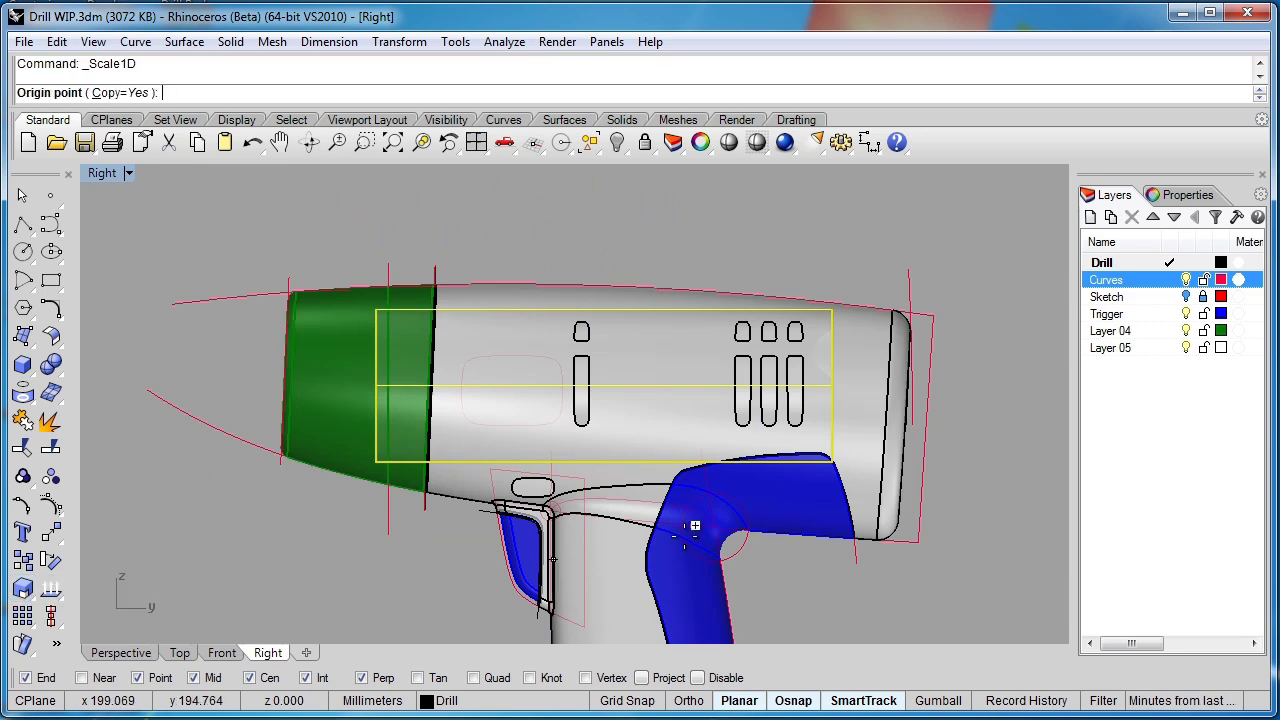
left_click(831, 385)
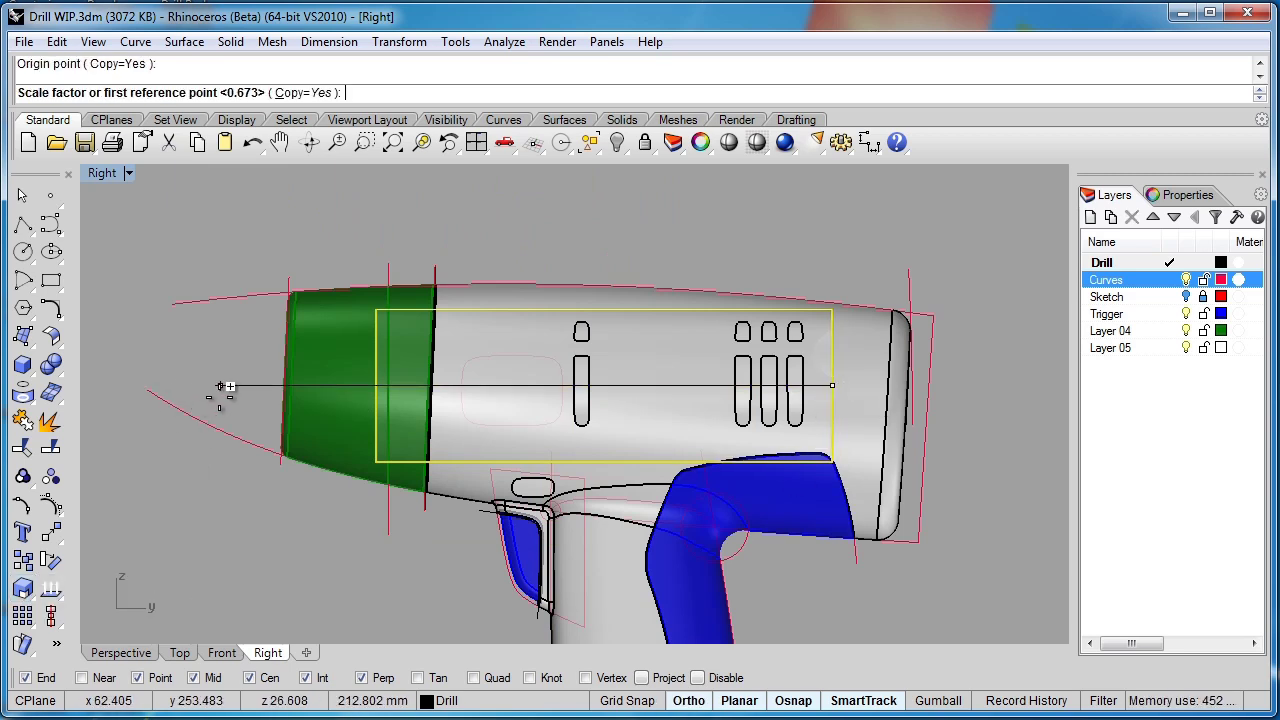
key("shift+Tab")
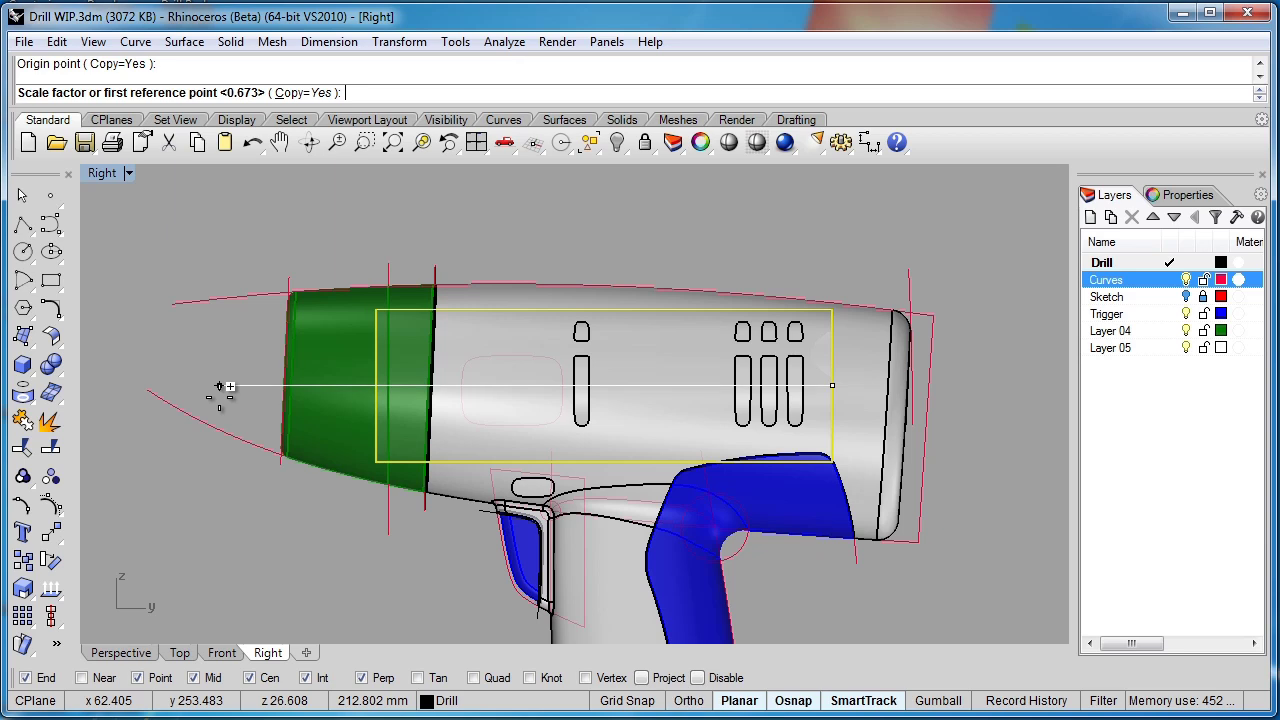
left_click(287, 93)
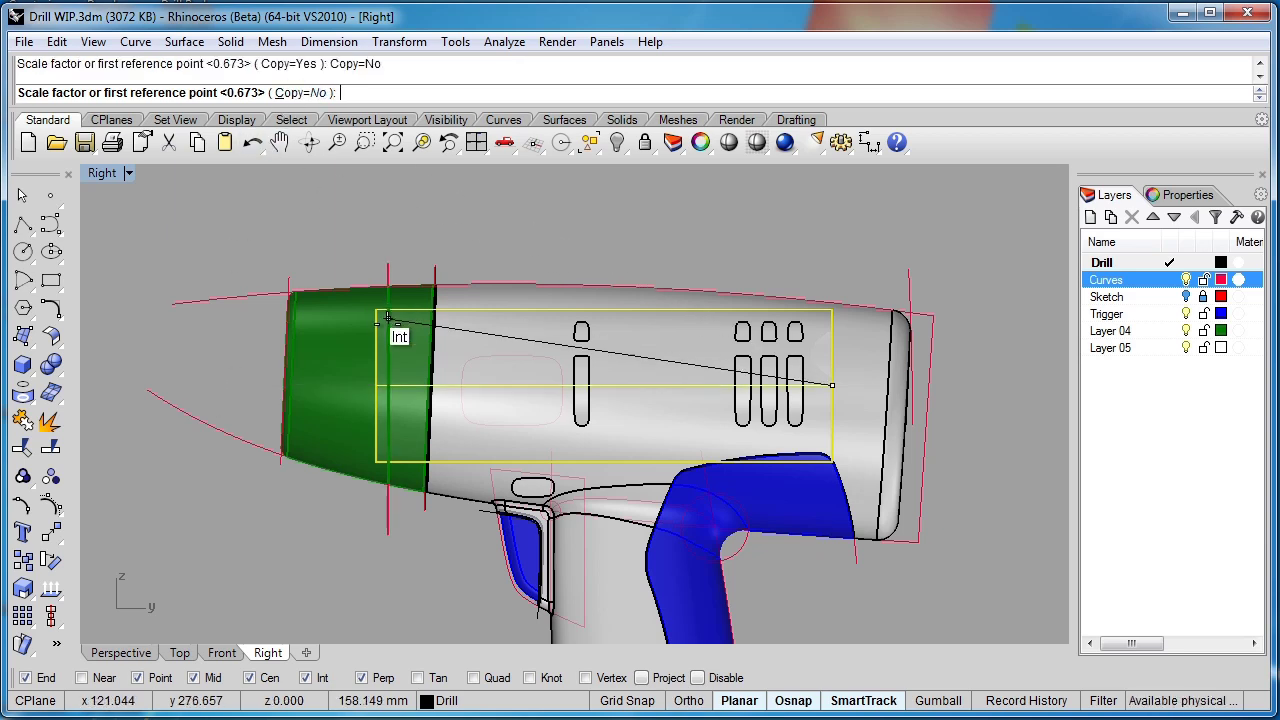
left_click(375, 385)
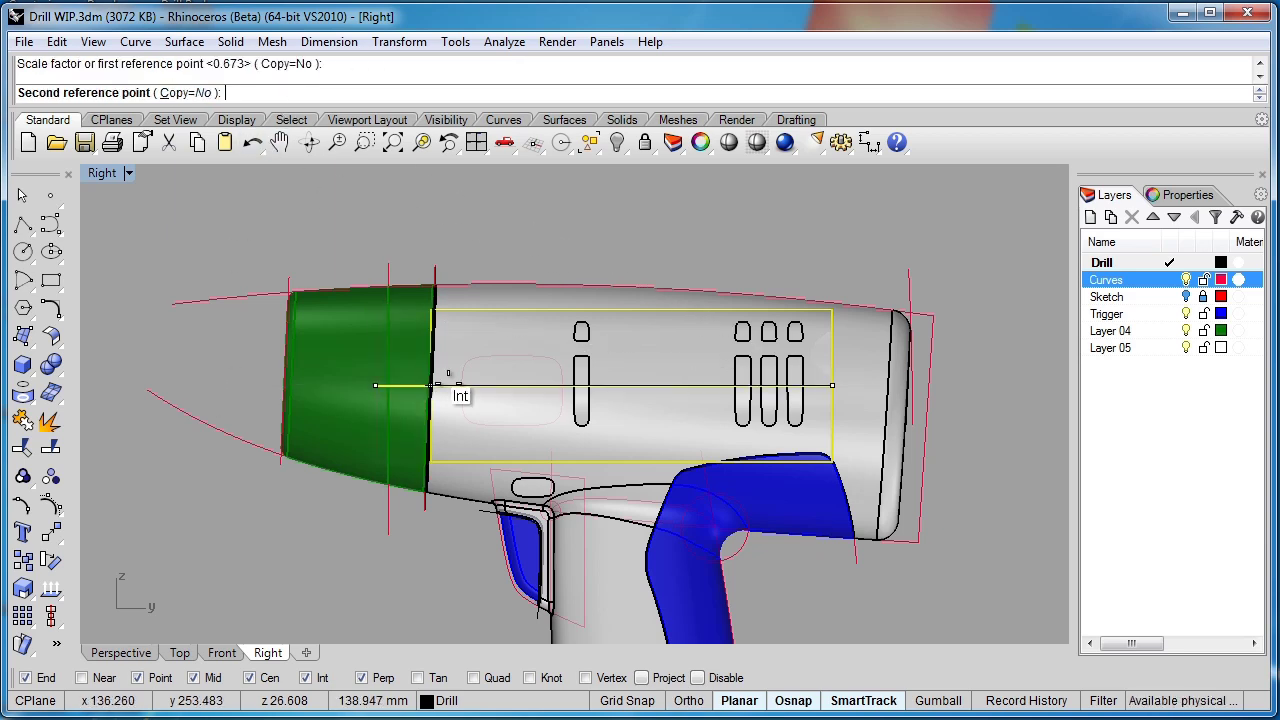
left_click(512, 381)
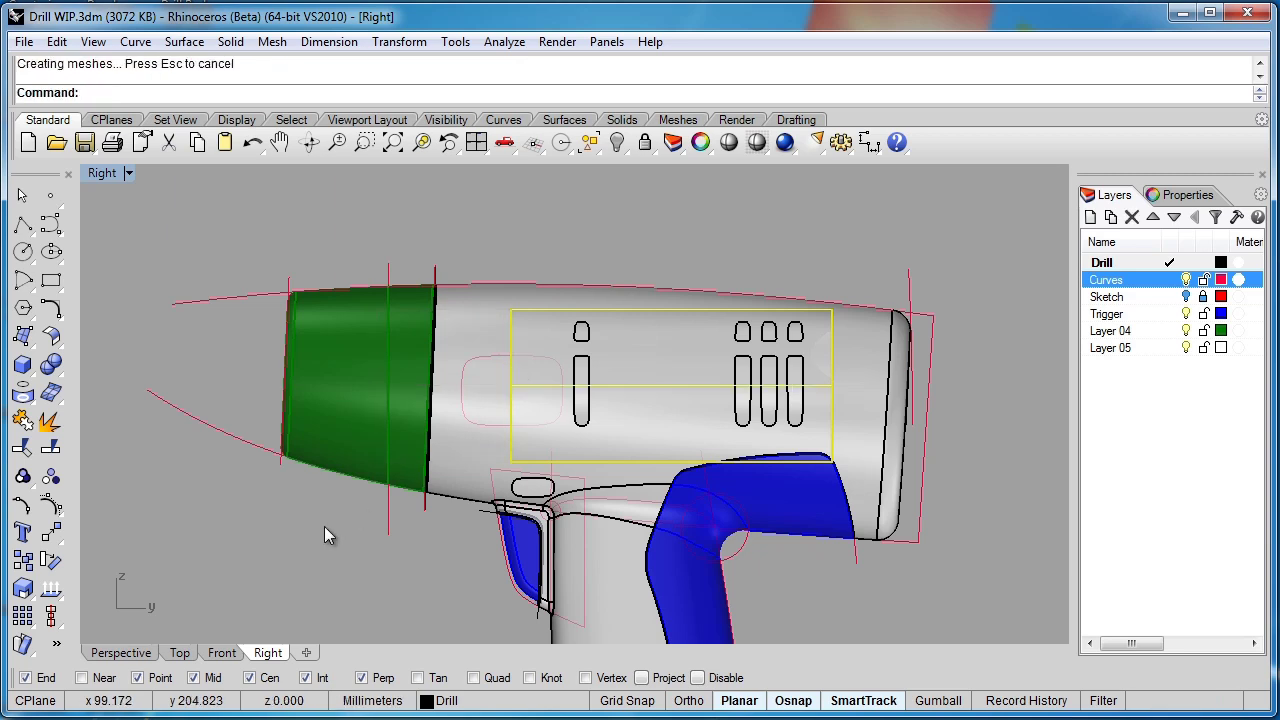
Step: Check the cylinder's fit at the rear of the barrel and nudge it slightly down inside the body
left_click(121, 652)
right_click_drag(543, 457, 626, 450)
scroll(640, 430, "up", 3)
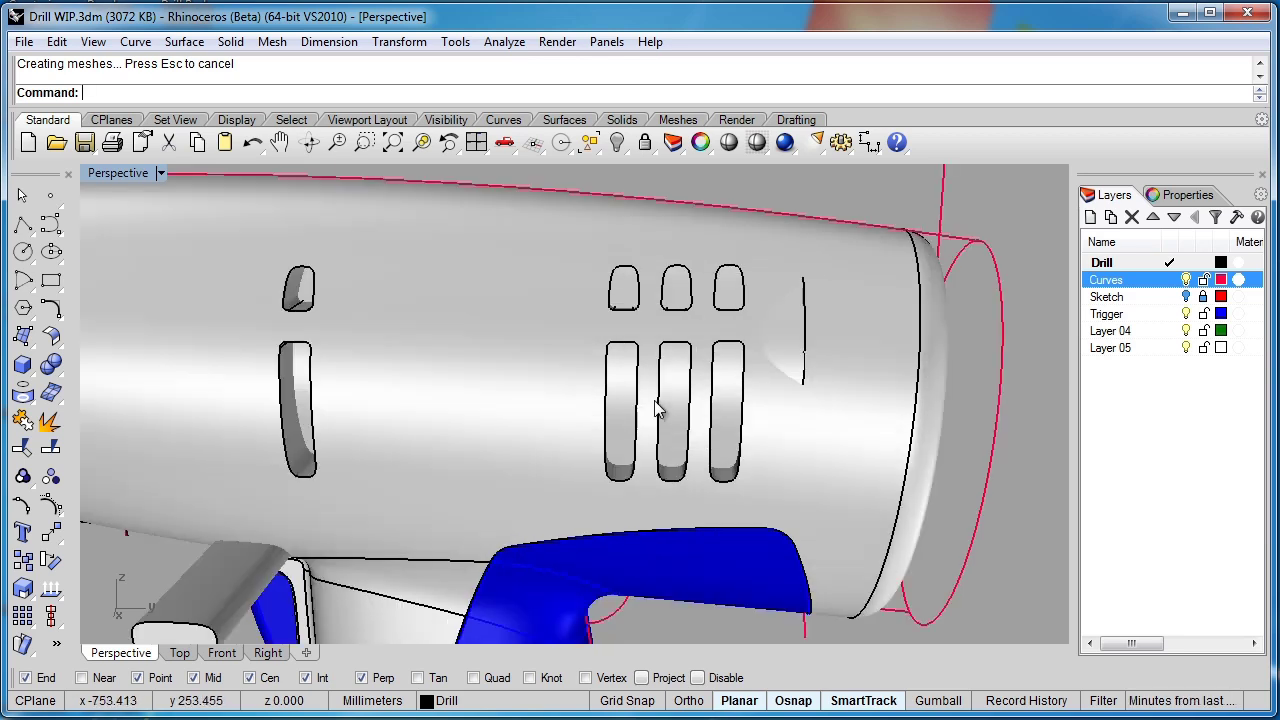
left_click(672, 398)
right_click_drag(675, 399, 415, 390)
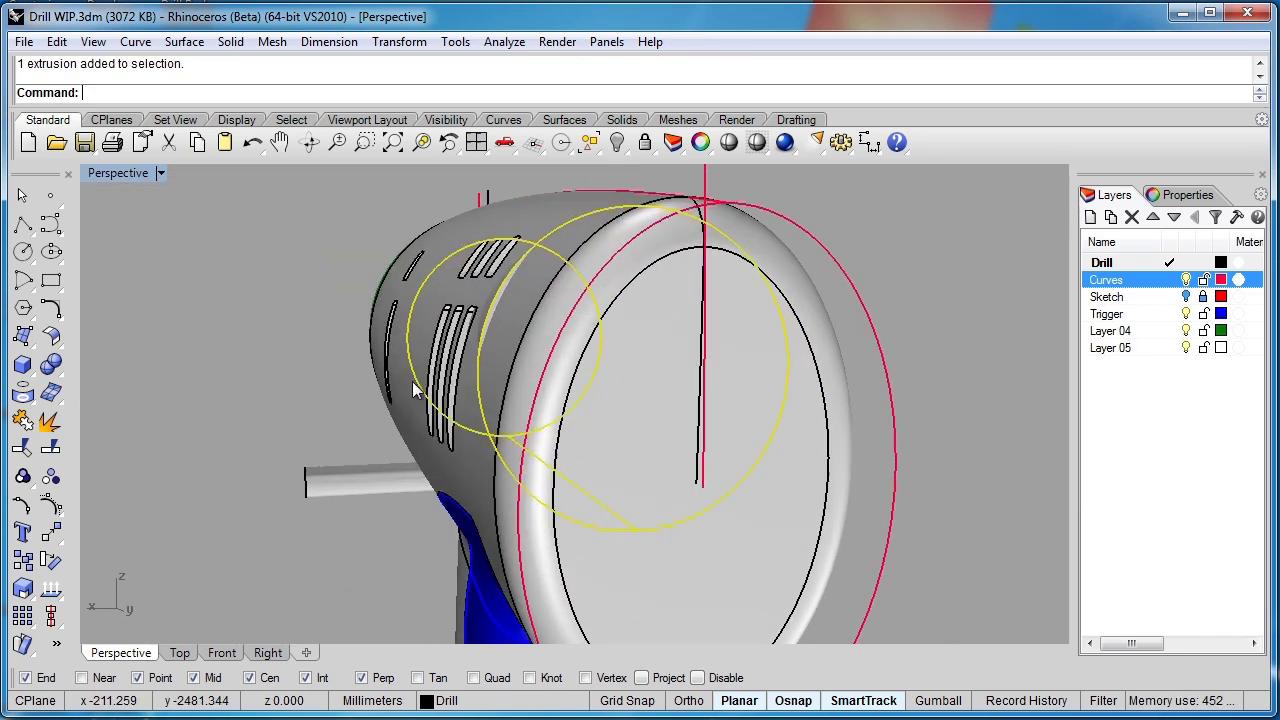
left_click(267, 652)
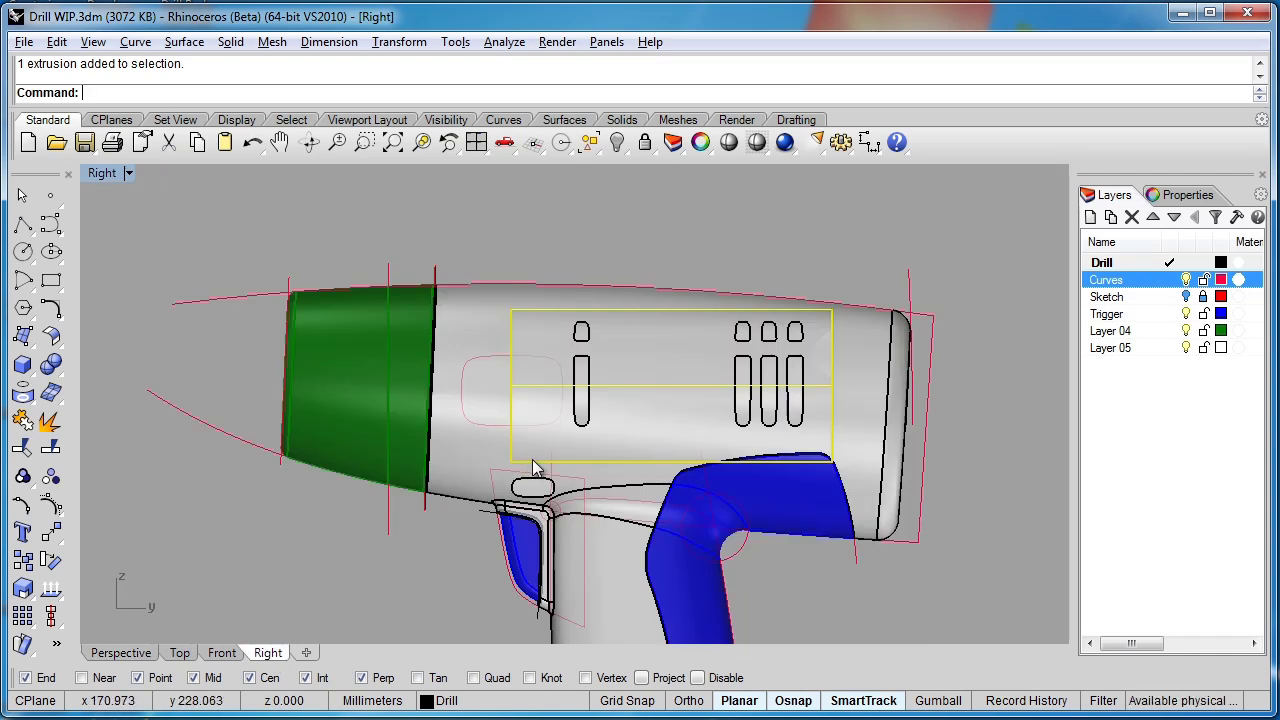
key("alt+Down")
key("alt+Down")
key("alt+Down")
key("alt+Down")
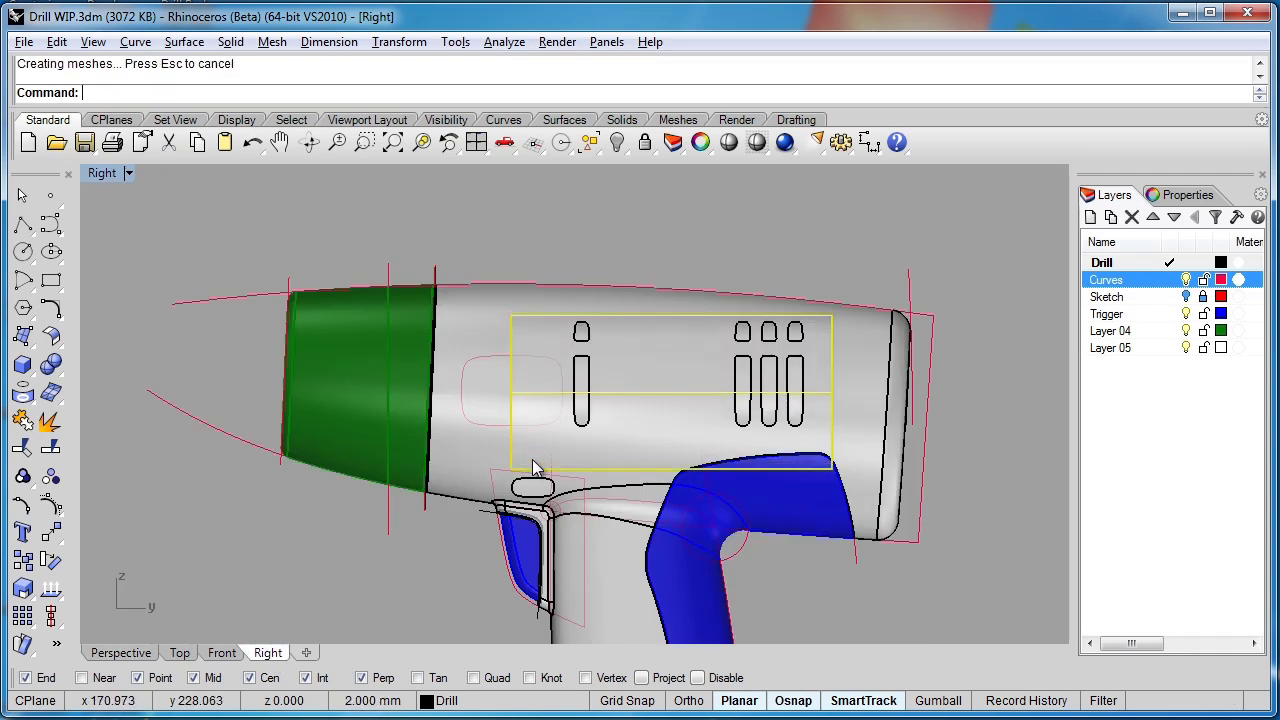
Step: Shrink the cylinder's diameter slightly with Scale2D from its centre in the Front view, with Copy=No, so it fits within the barrel
left_click(222, 652)
scroll(577, 389, "up", 5)
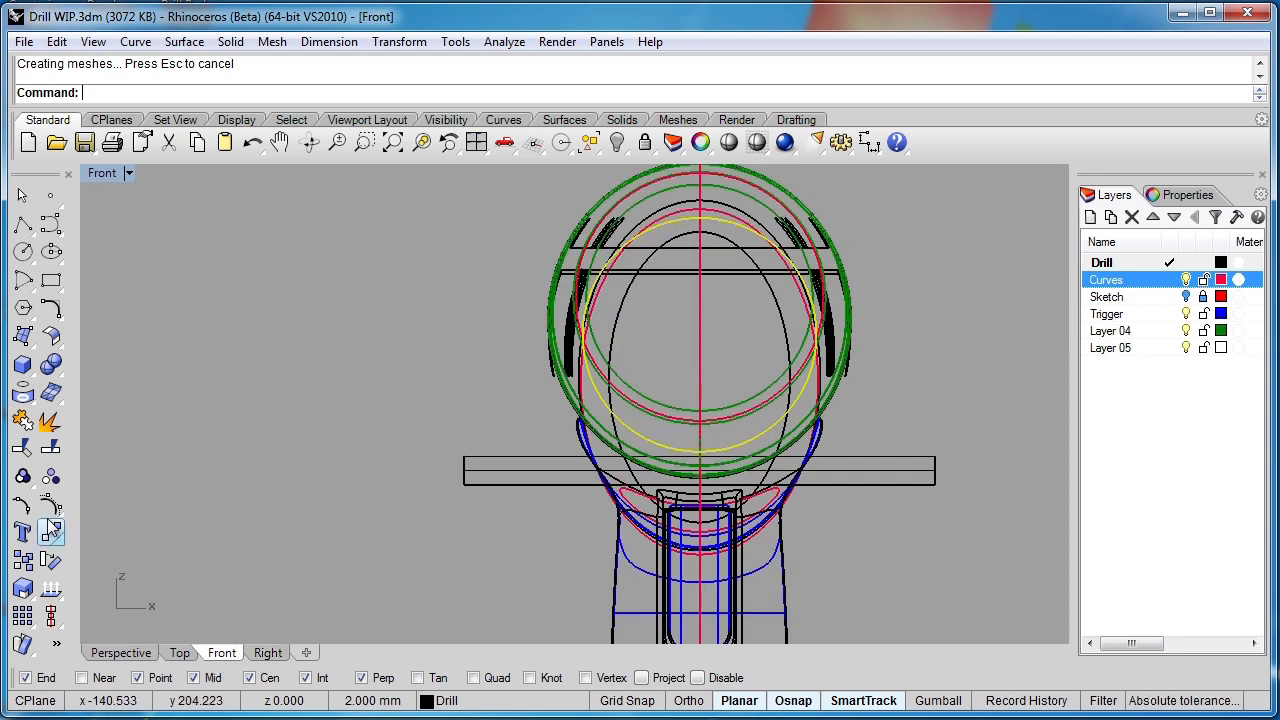
right_click(22, 590)
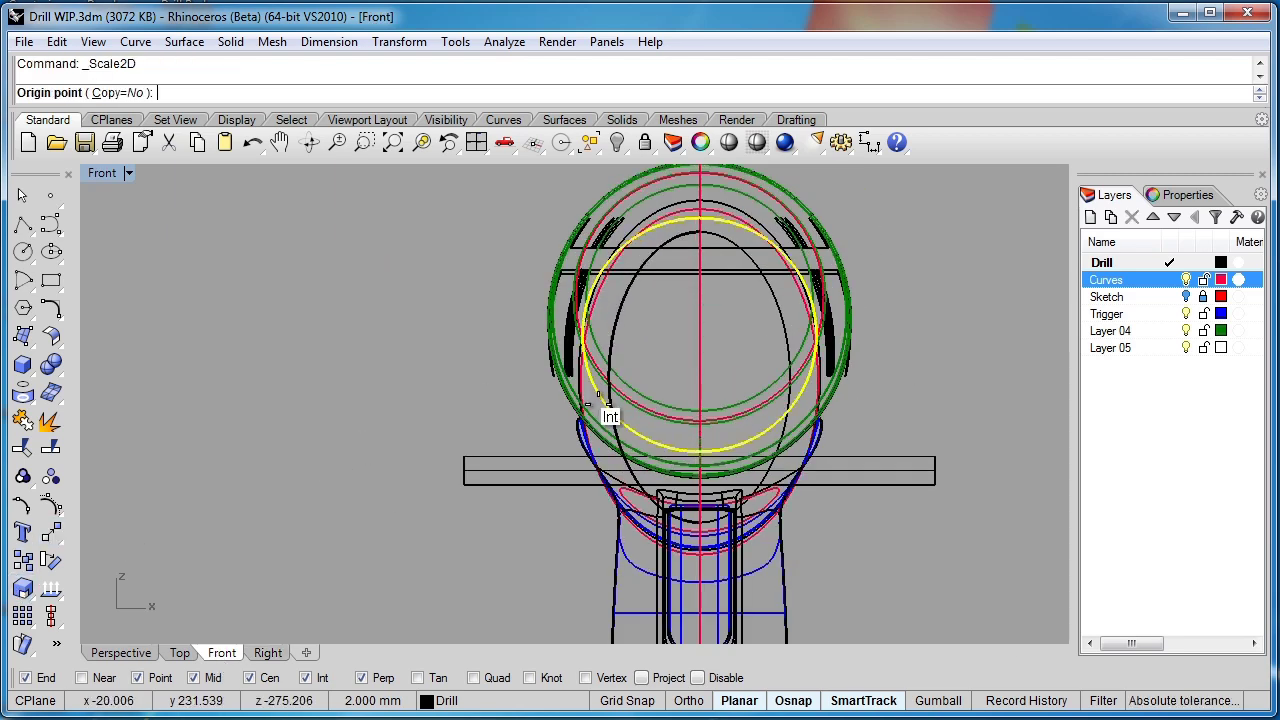
left_click(699, 335)
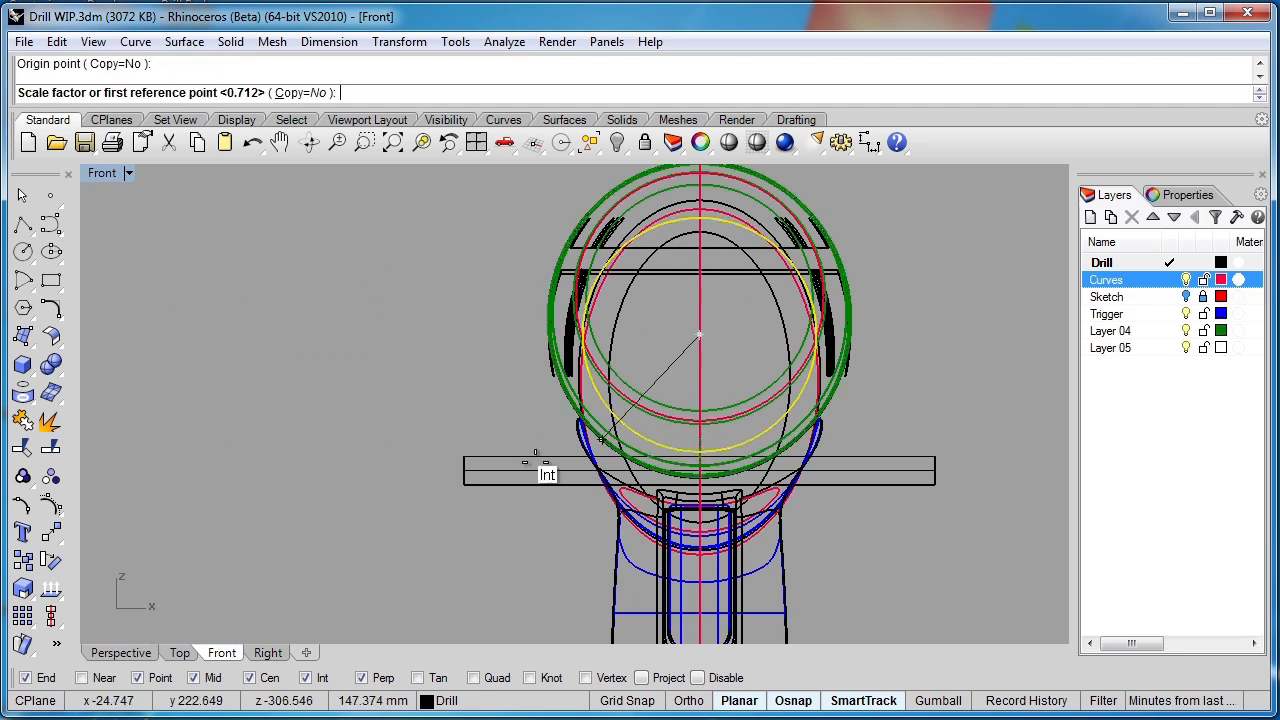
left_click(314, 356)
left_click(346, 349)
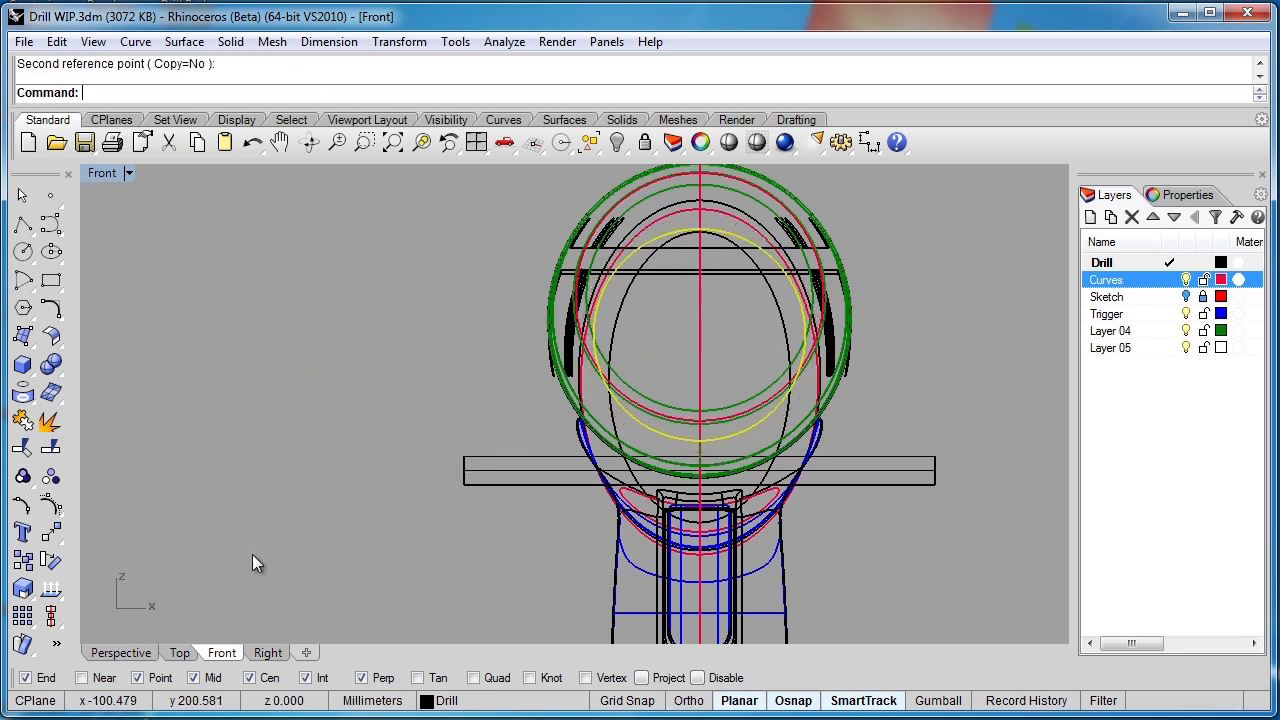
Step: Inspect the vent slots in the Perspective view and set its display mode to RenderedShadows, with the whole drill in view
left_click(145, 650)
mouse_move(212, 503)
right_mouse_down()
mouse_move(437, 491)
mouse_move(424, 524)
mouse_move(610, 417)
mouse_move(555, 439)
mouse_move(570, 419)
mouse_move(545, 428)
right_mouse_up()
scroll(552, 436, "down", 2)
left_click(160, 174)
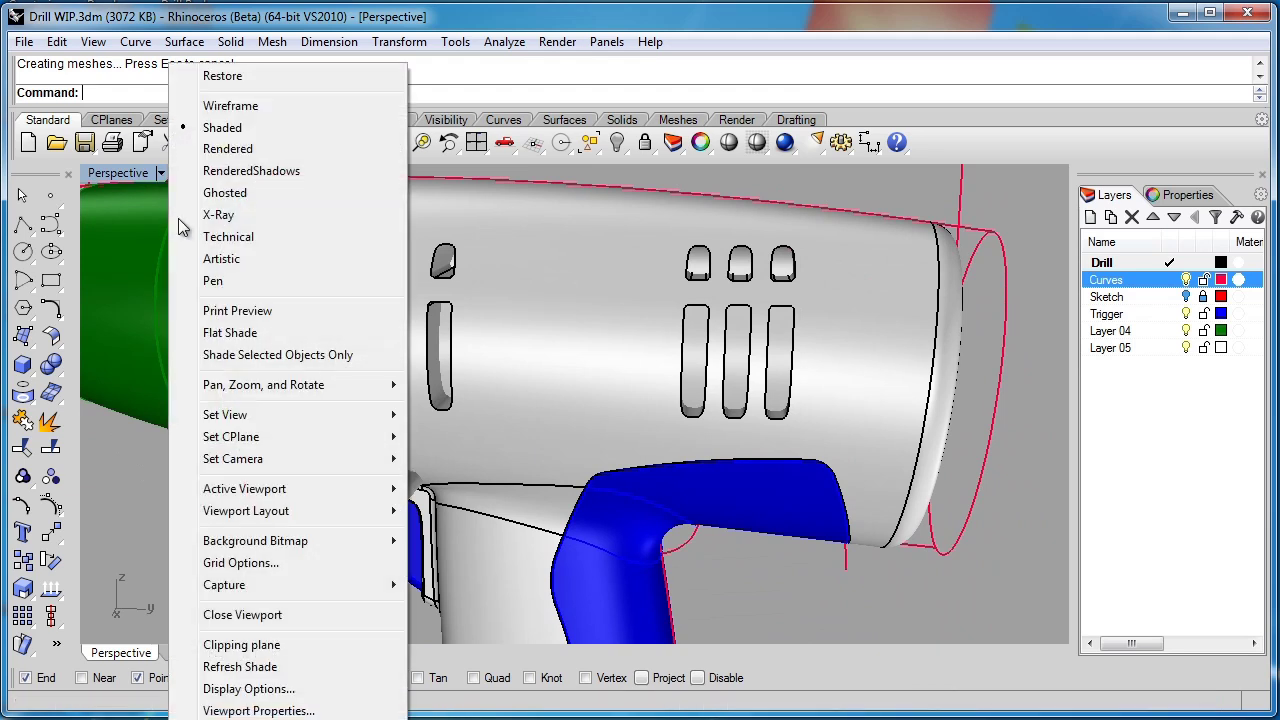
left_click(245, 180)
right_click_drag(584, 358, 577, 405)
scroll(517, 401, "down", 2)
scroll(589, 385, "down", 1)
scroll(578, 356, "down", 2)
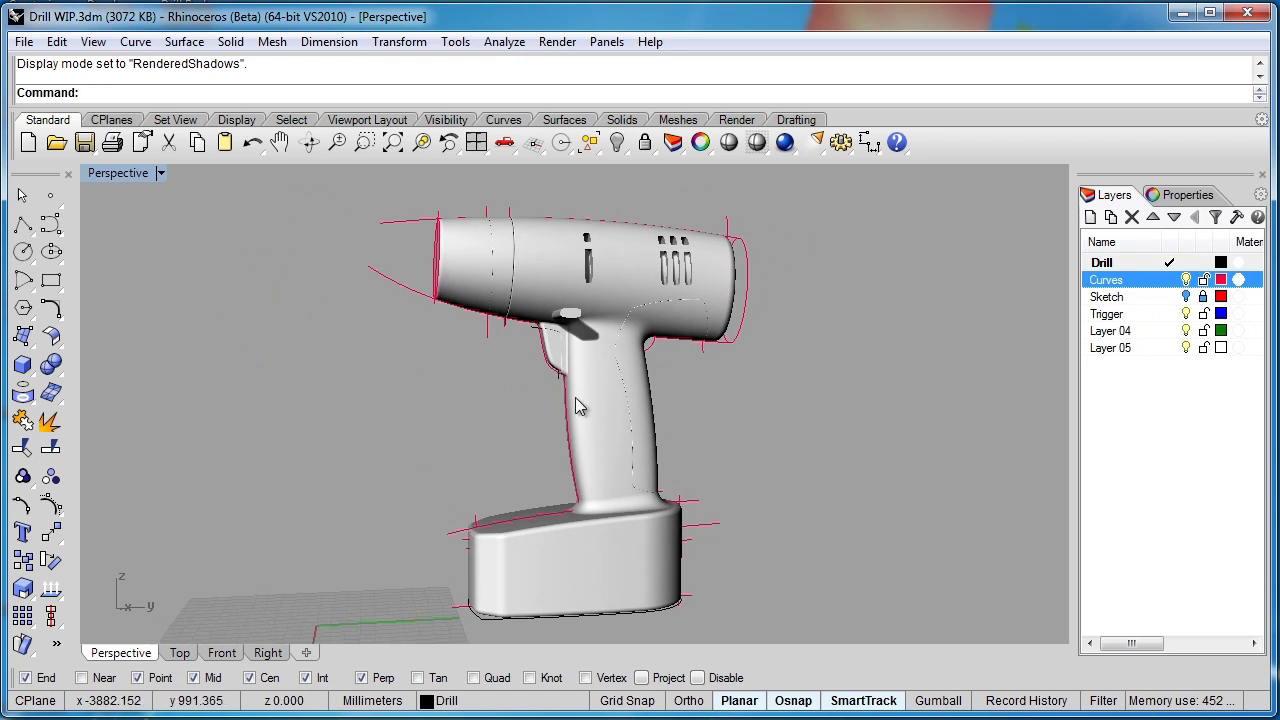